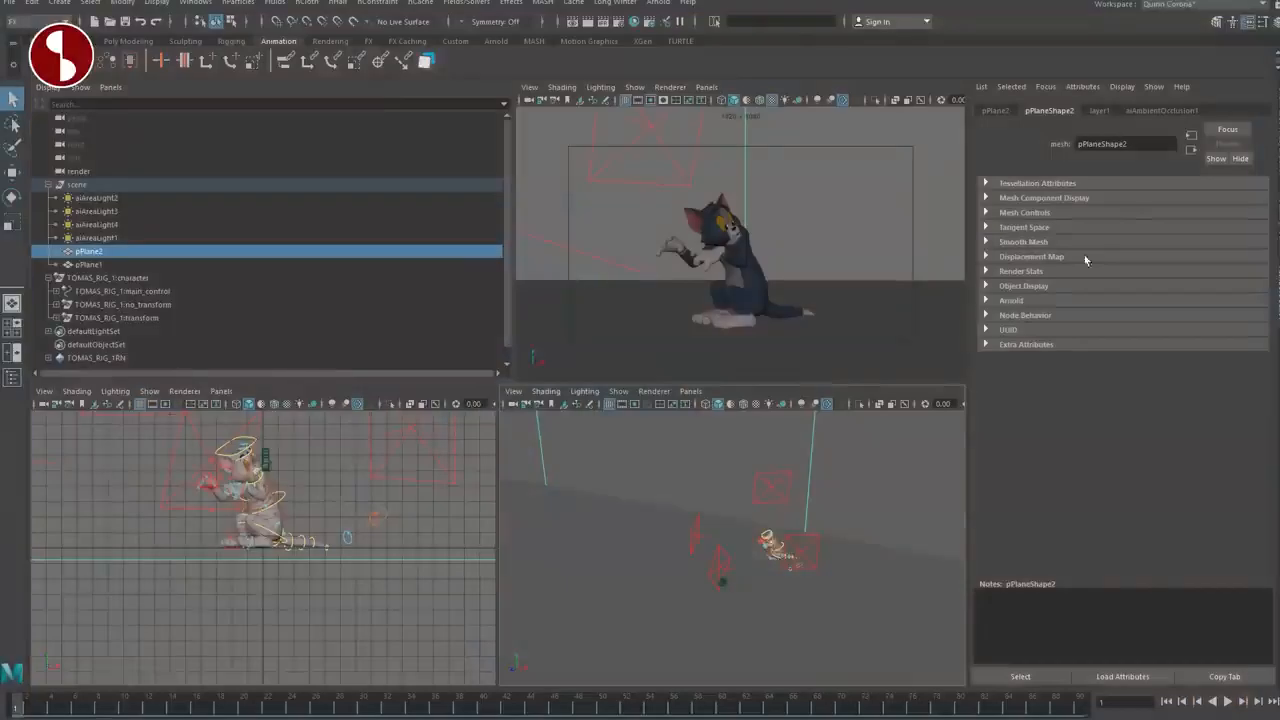
left_click_drag(705, 575, 634, 543, "alt")
right_click_drag(634, 543, 714, 589, "alt")
mouse_move(714, 589)
left_mouse_down("alt")
mouse_move(849, 583)
mouse_move(757, 557)
mouse_move(820, 585)
mouse_move(586, 591)
mouse_move(710, 594)
mouse_move(665, 598)
mouse_move(705, 578)
left_mouse_up("alt")
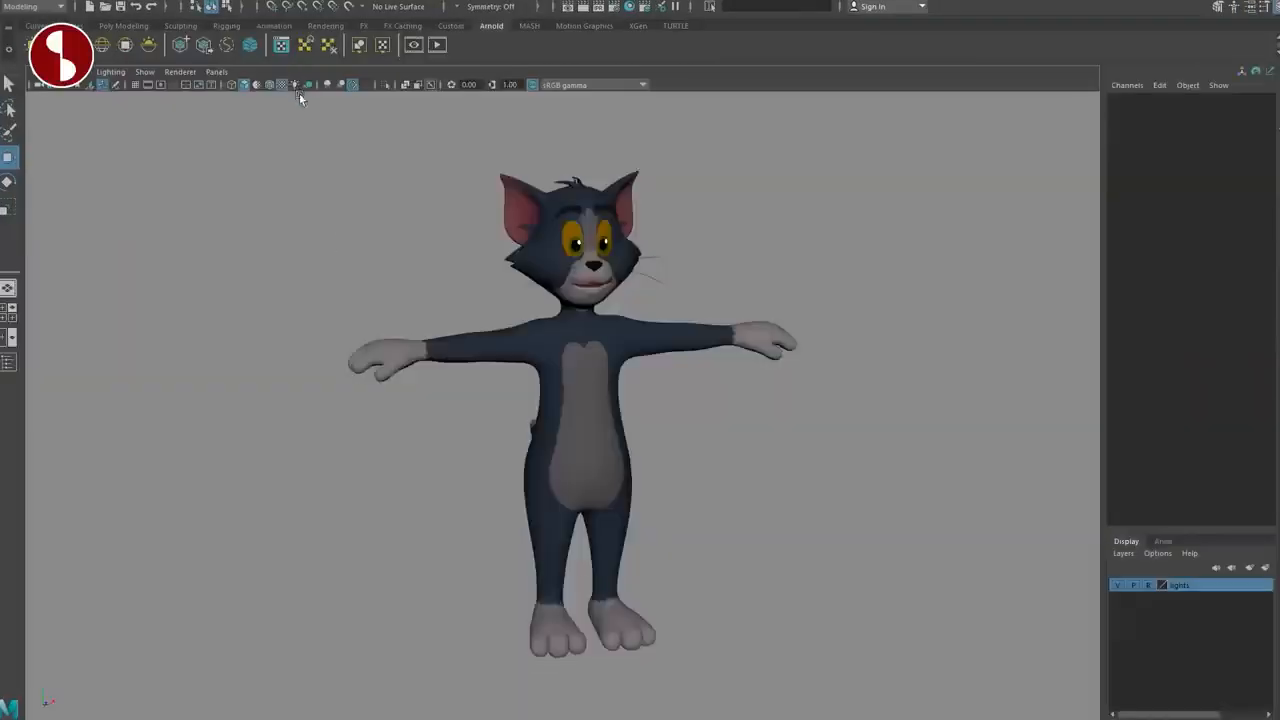
Step: Turn on scene lighting in the viewport and show the character's rig control curves
mouse_move(568, 467)
left_mouse_down("alt")
mouse_move(360, 457)
mouse_move(317, 431)
mouse_move(741, 467)
mouse_move(482, 475)
mouse_move(373, 345)
mouse_move(446, 443)
mouse_move(460, 402)
left_mouse_up("alt")
left_click(294, 85)
right_click_drag(460, 402, 485, 388, "alt")
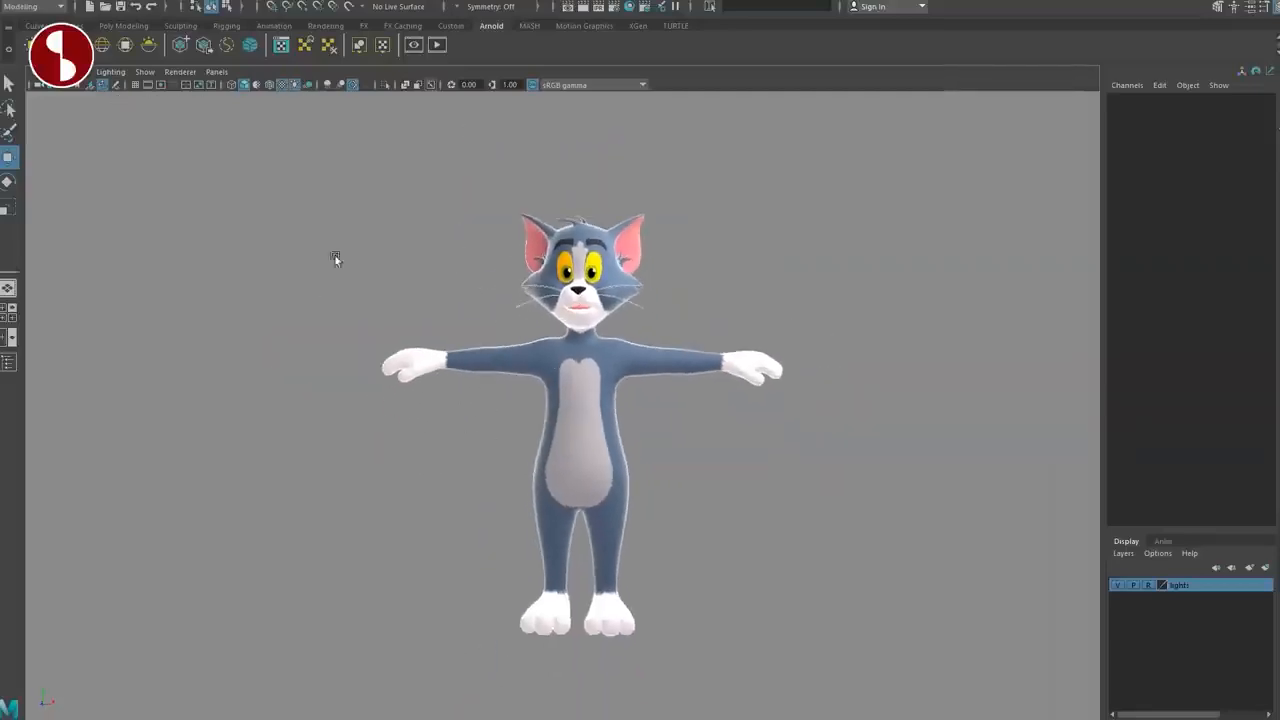
left_click(145, 72)
left_click(190, 153)
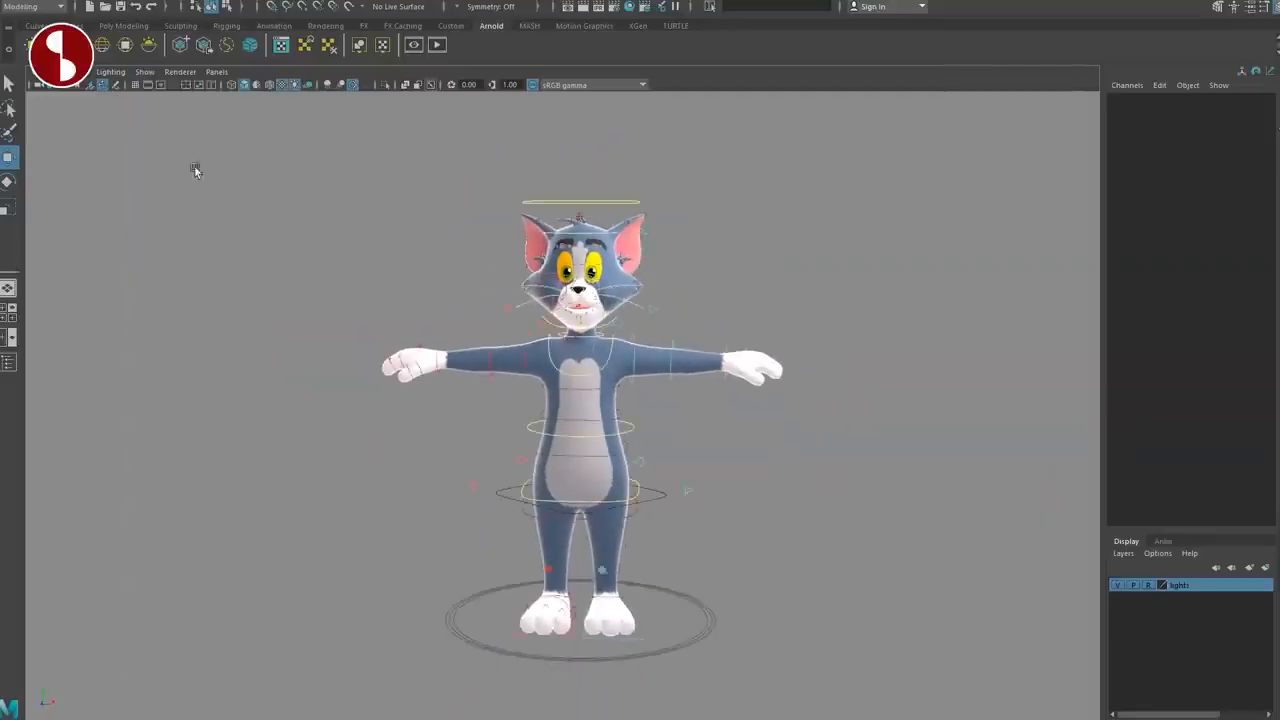
Step: Select the main control ring around the character's feet and set its Geo Type to ref
left_click_drag(561, 498, 763, 548, "alt")
middle_click_drag(680, 514, 644, 472, "alt")
right_click_drag(644, 472, 885, 565, "alt")
mouse_move(885, 565)
middle_mouse_down("alt")
mouse_move(678, 437)
mouse_move(874, 546)
middle_mouse_up("alt")
left_click(703, 497)
left_click_drag(874, 546, 740, 500, "alt")
right_click_drag(740, 500, 700, 446, "alt")
middle_click_drag(700, 446, 740, 552, "alt")
right_click_drag(740, 552, 660, 509, "alt")
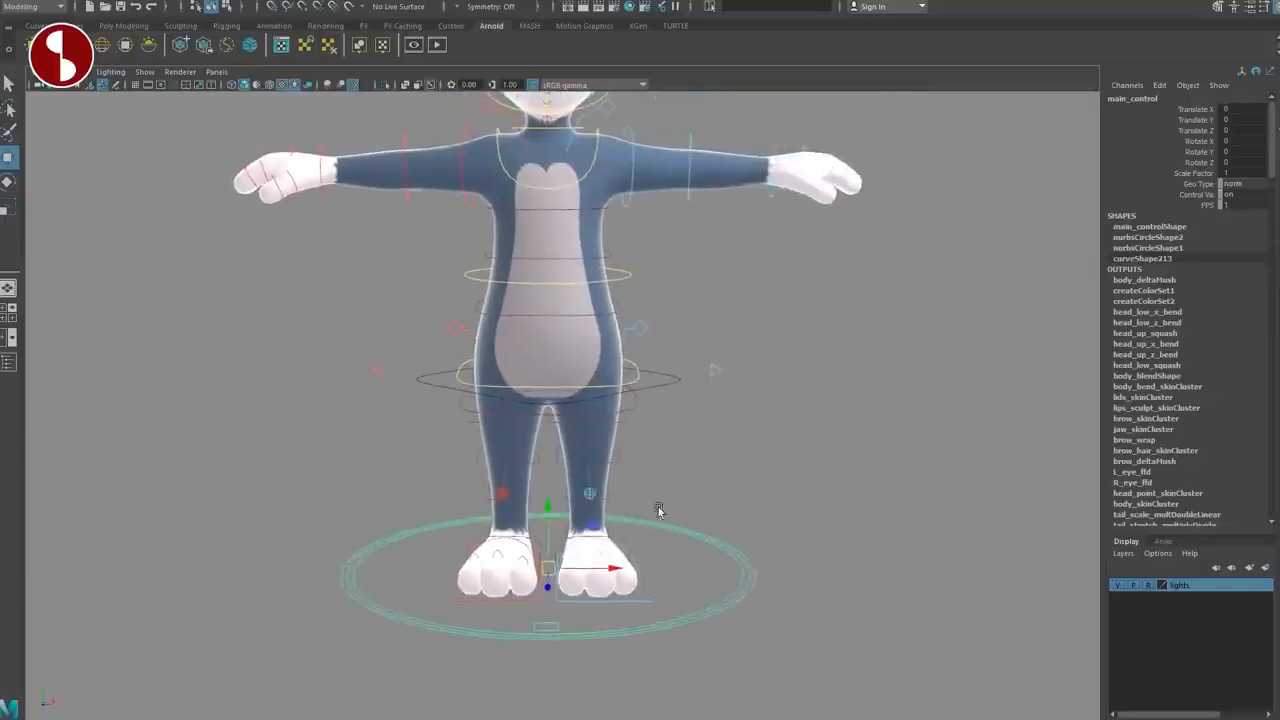
middle_click_drag(660, 509, 723, 606, "alt")
right_click_drag(723, 606, 676, 462, "alt")
left_click(1238, 185)
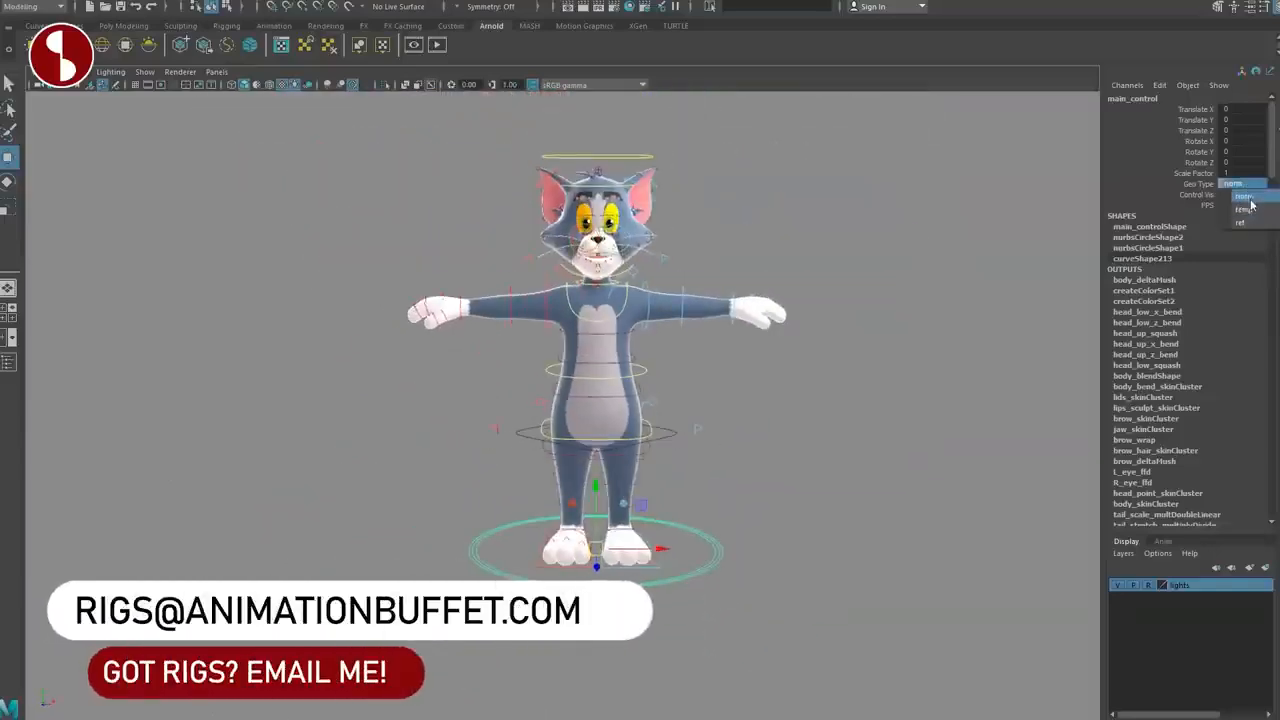
left_click(712, 355)
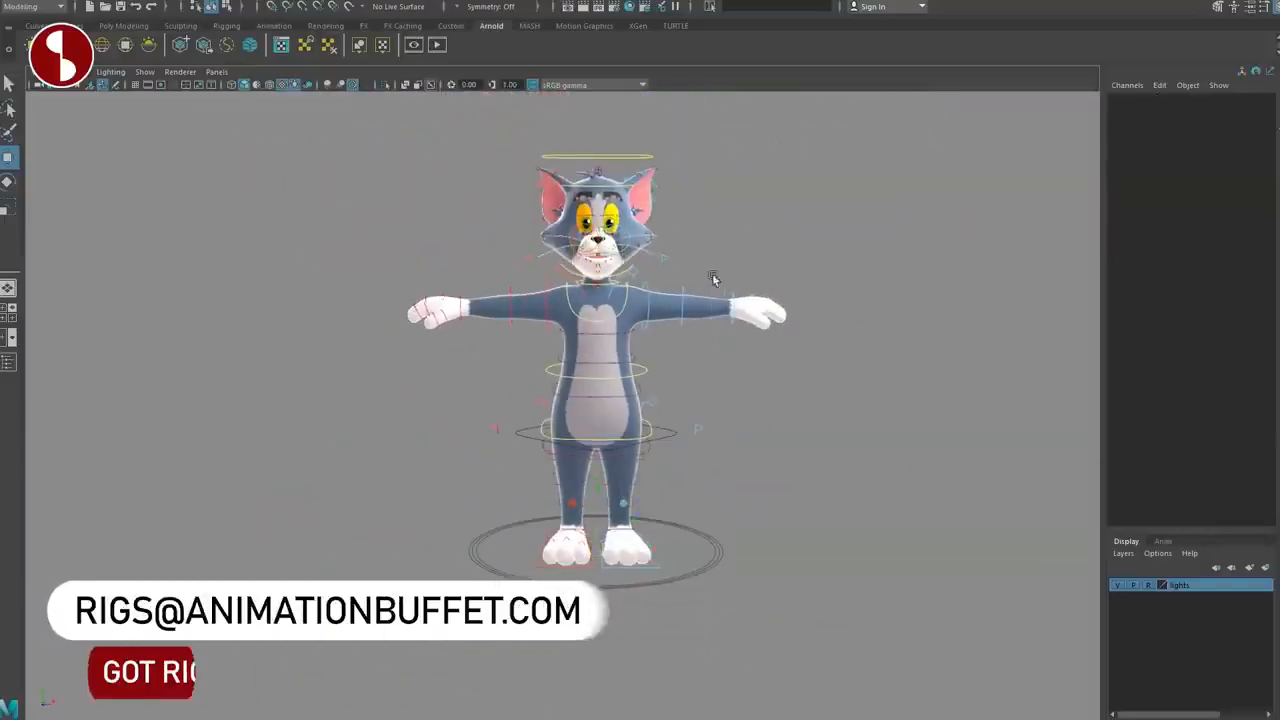
left_click_drag(700, 590, 792, 472)
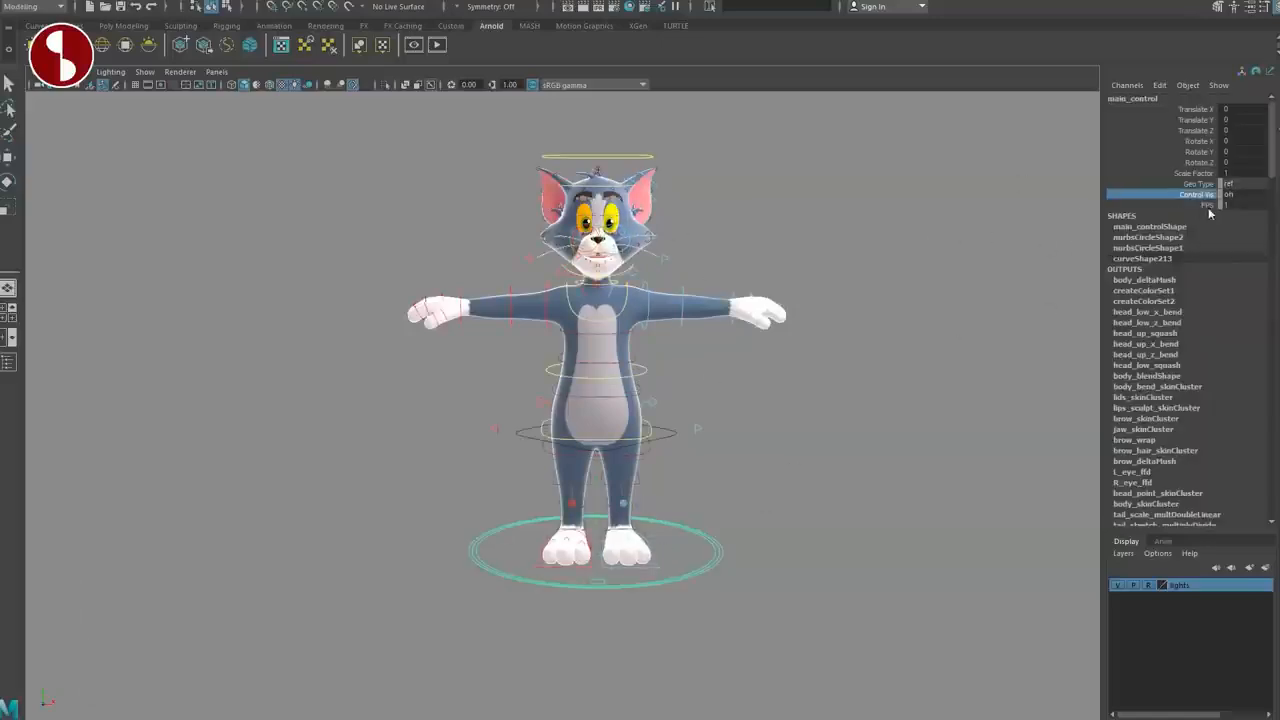
Step: Scrub the main control's FPS attribute to 0 while viewing the character's face up close
left_click(1209, 206)
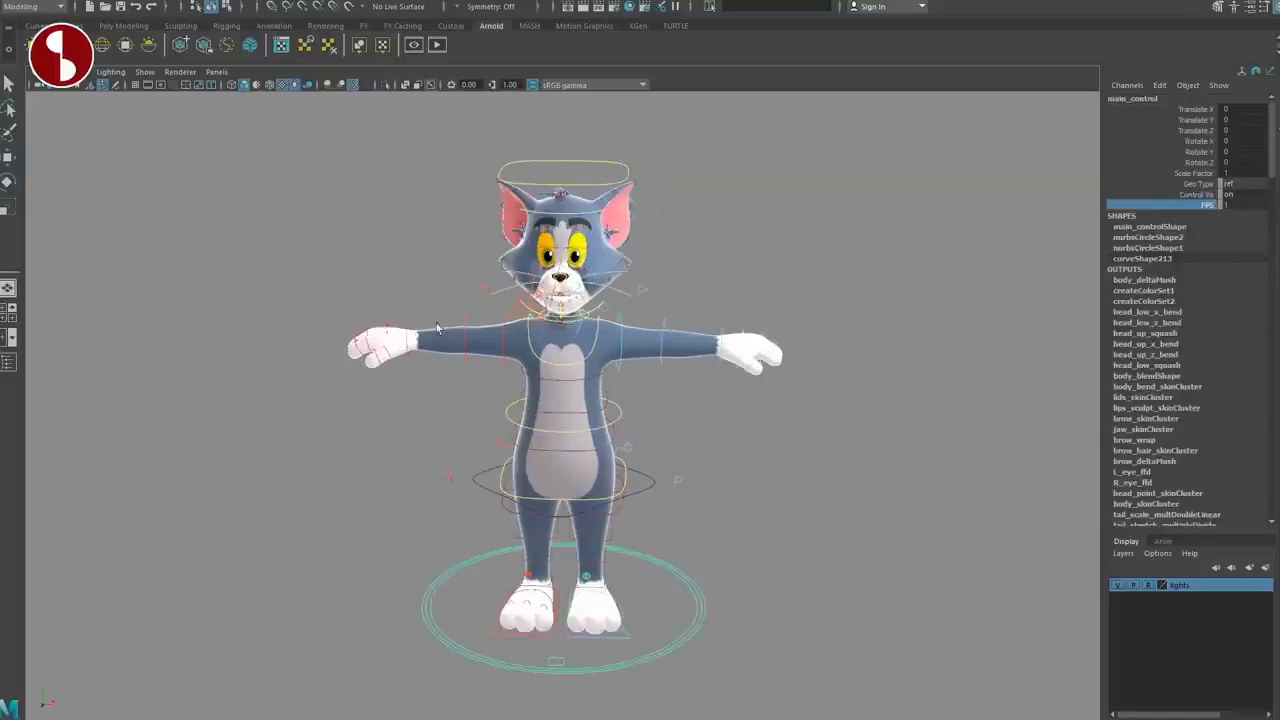
middle_click_drag(437, 328, 450, 420, "alt")
right_click_drag(450, 420, 609, 514, "alt")
left_click_drag(609, 514, 596, 434, "alt")
middle_click_drag(596, 434, 582, 505, "alt")
right_click_drag(582, 505, 718, 566, "alt")
middle_click_drag(880, 257, 850, 261)
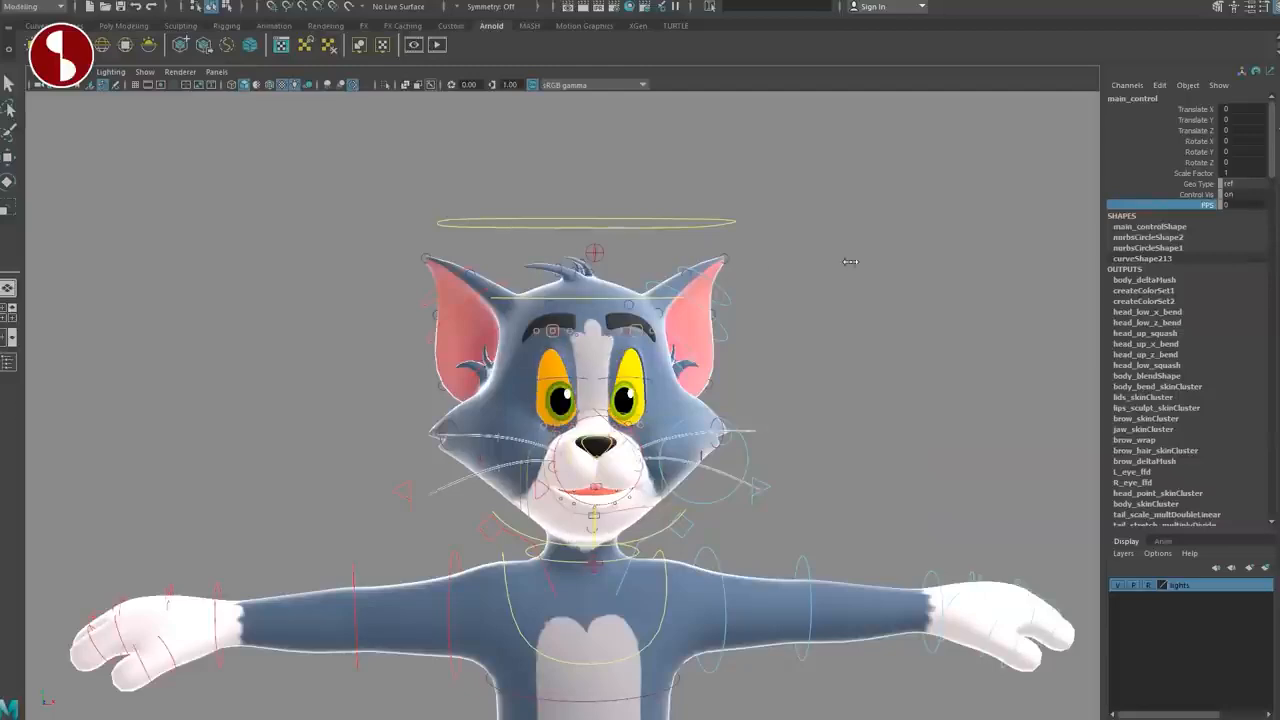
Step: Examine the character from the head down to the feet and the controls around them
right_click_drag(714, 505, 460, 400, "alt")
middle_click_drag(494, 434, 494, 334, "alt")
left_click_drag(494, 334, 426, 340, "alt")
middle_click_drag(557, 586, 540, 452, "alt")
right_click_drag(540, 452, 655, 511, "alt")
left_click_drag(655, 511, 600, 530, "alt")
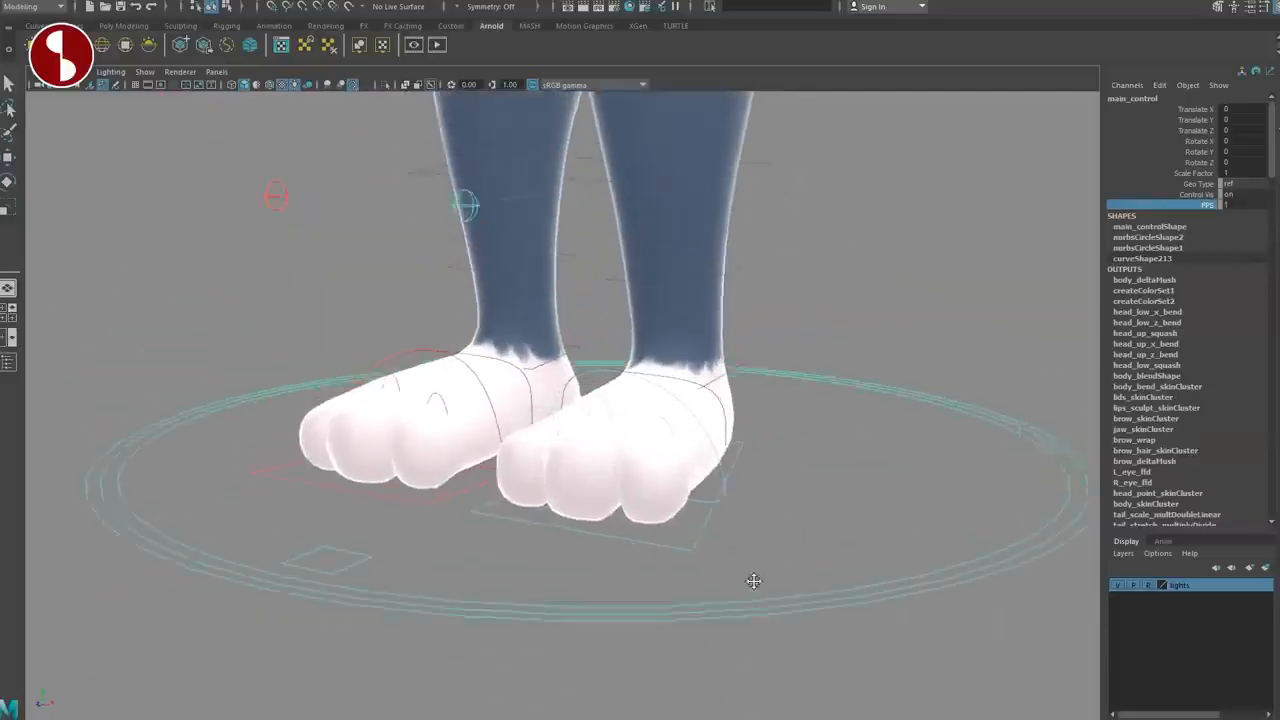
right_click_drag(754, 580, 681, 560, "alt")
left_click_drag(681, 560, 657, 561, "alt")
left_click_drag(701, 524, 648, 517, "alt")
right_click_drag(648, 517, 614, 483, "alt")
middle_click_drag(614, 483, 726, 511, "alt")
Step: Pose the left foot with its IK control so that the left knee bends
left_click(704, 508)
key("w")
left_click_drag(728, 628, 735, 592, "alt")
middle_click_drag(700, 474, 703, 594, "alt")
right_click_drag(703, 594, 640, 556, "alt")
left_click_drag(634, 536, 494, 502)
Step: Move the left knee's pole vector control forward, set its Snap to 1, and undo one further move
left_click(491, 462)
key("w")
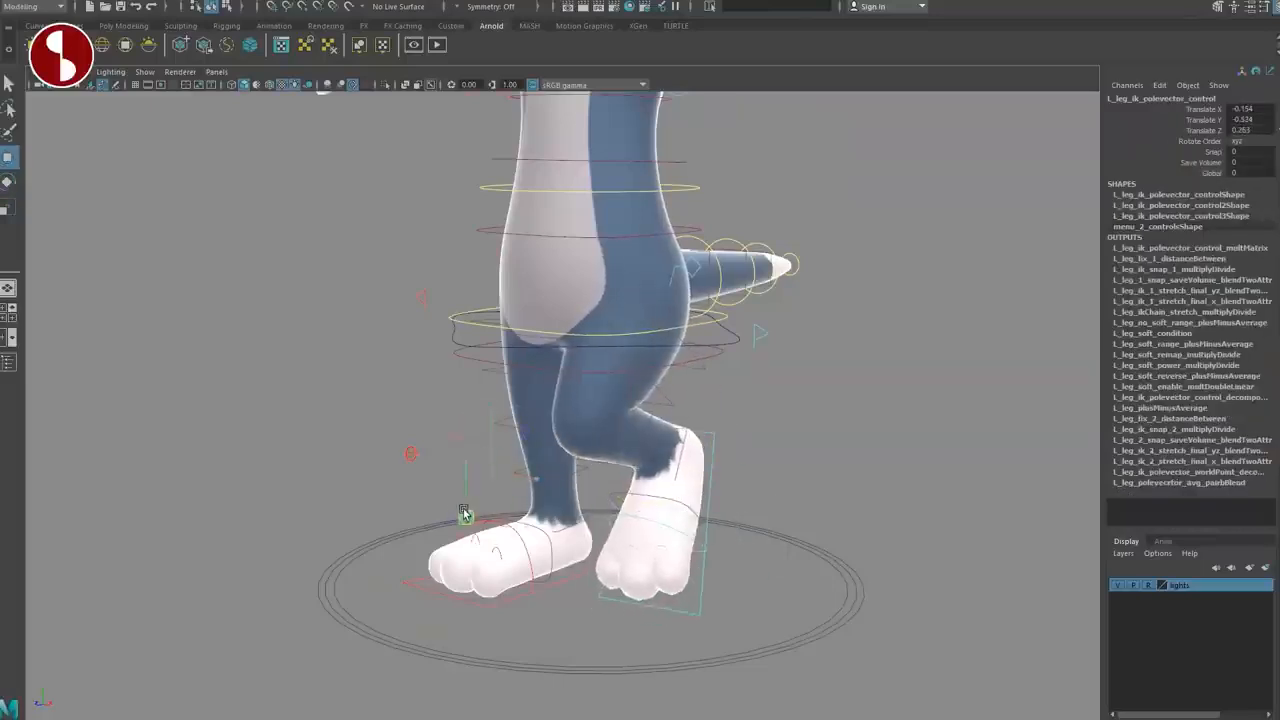
left_click(1185, 152)
middle_click_drag(783, 250, 1027, 256)
left_click_drag(449, 517, 457, 449)
key("ctrl+z")
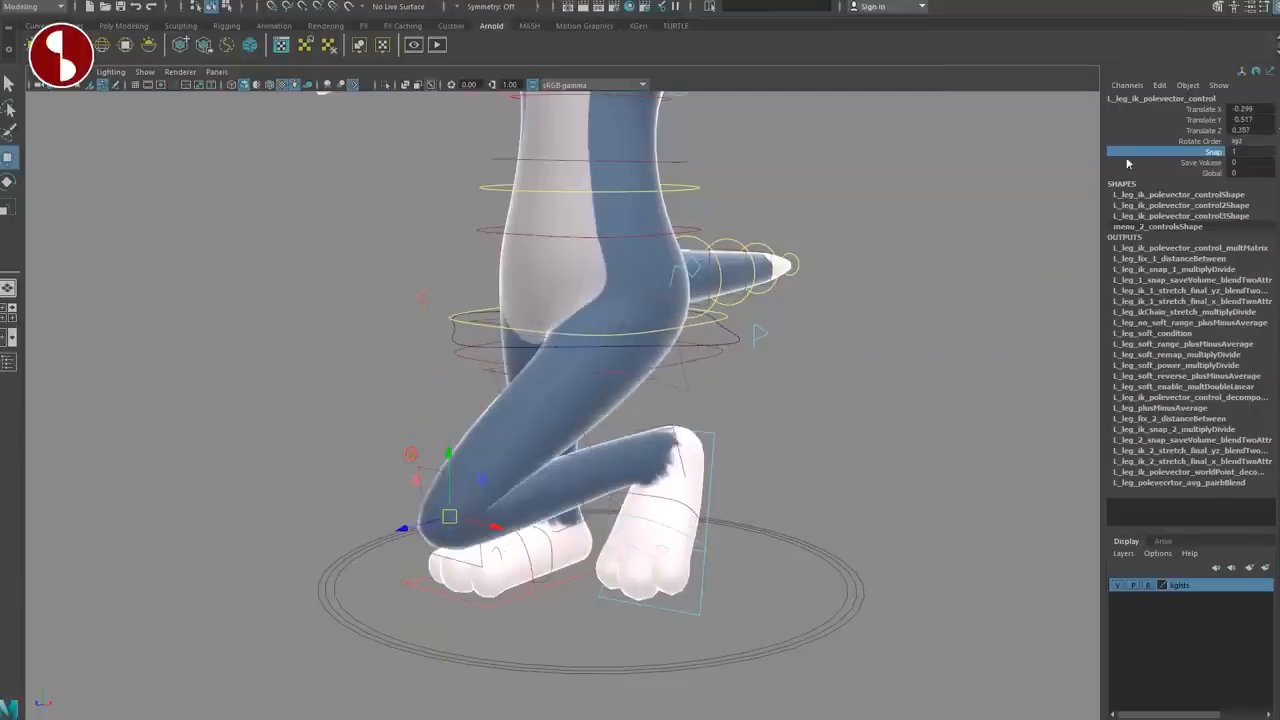
Step: Try the pole vector's Save Volume at 1, return it to 0, and scrub the Global attribute
left_click(1198, 162)
middle_click_drag(823, 266, 956, 297)
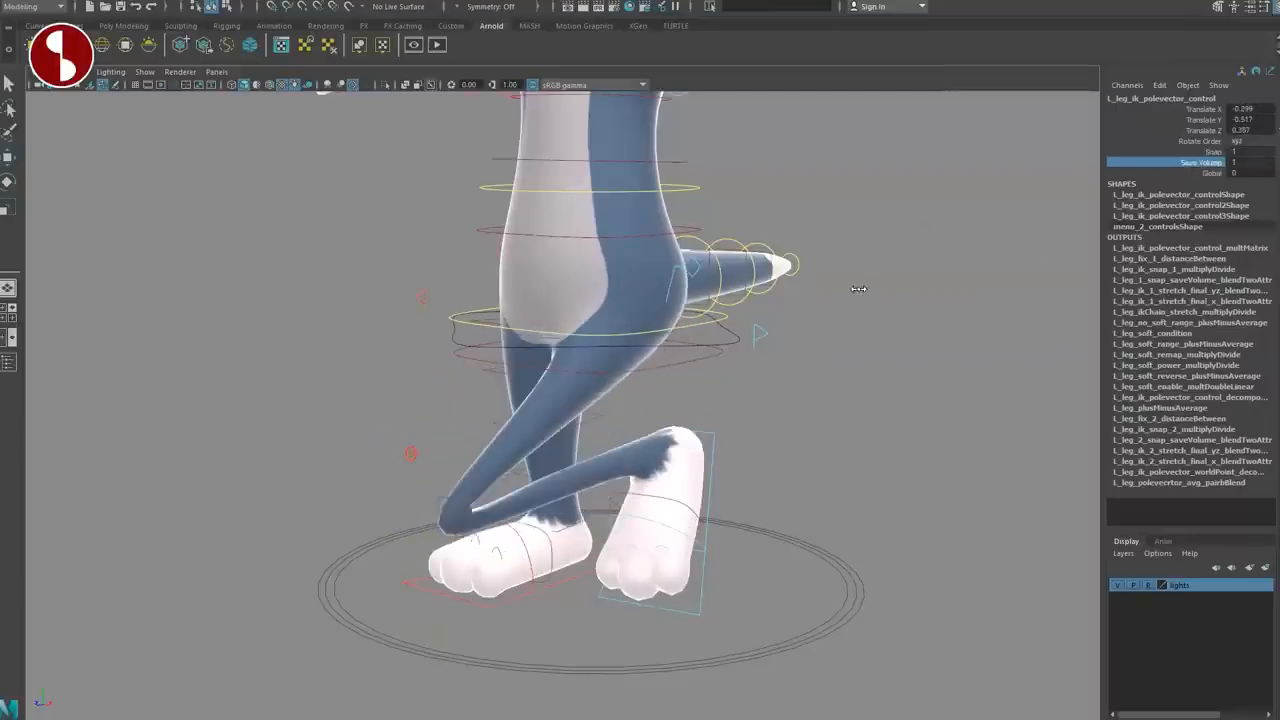
middle_click_drag(858, 288, 770, 283)
left_click(1181, 175)
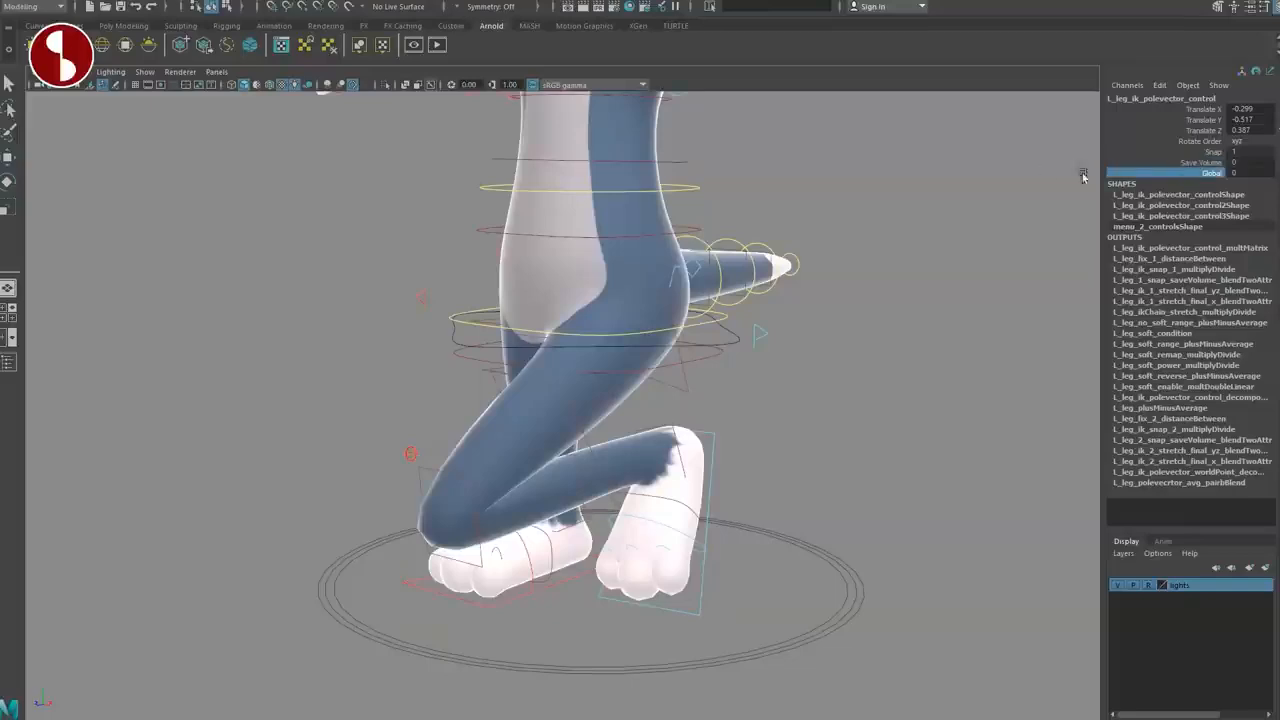
middle_click_drag(946, 169, 831, 182)
Step: Undo the pole vector changes and the left foot pose back to the default stance
key("ctrl+z")
key("ctrl+z")
key("ctrl+z")
key("ctrl+z")
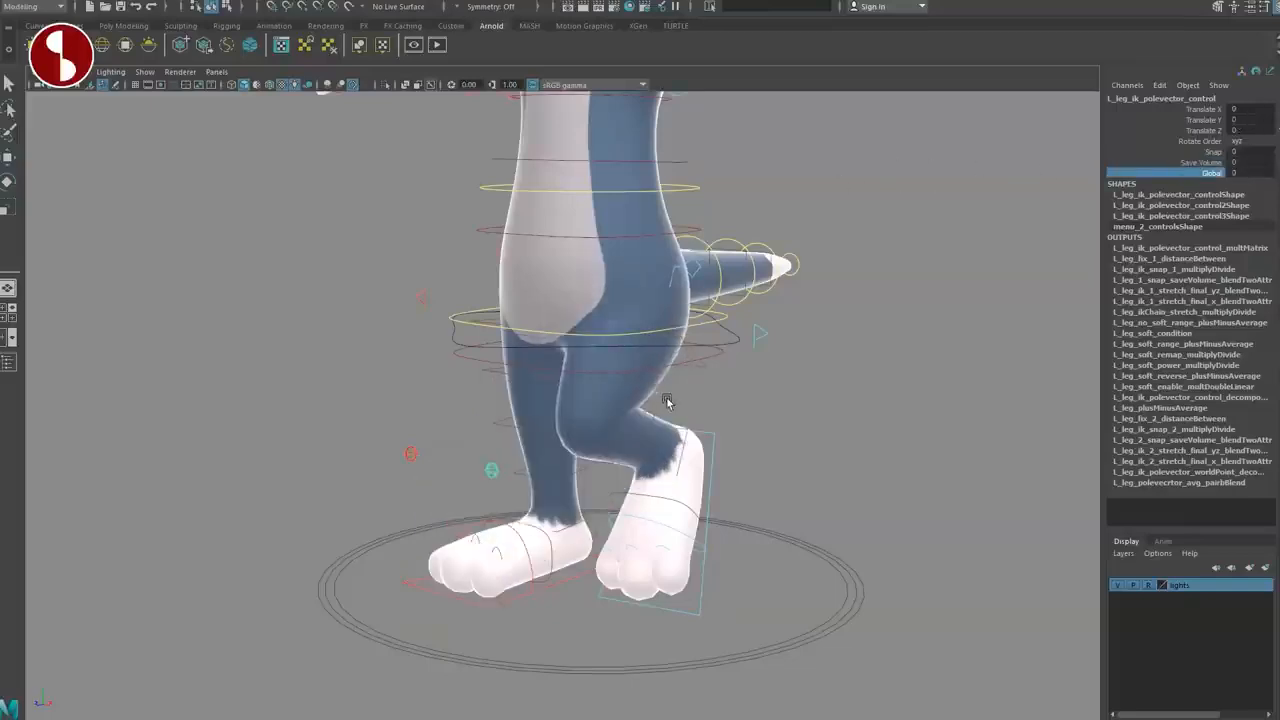
key("ctrl+z")
key("ctrl+z")
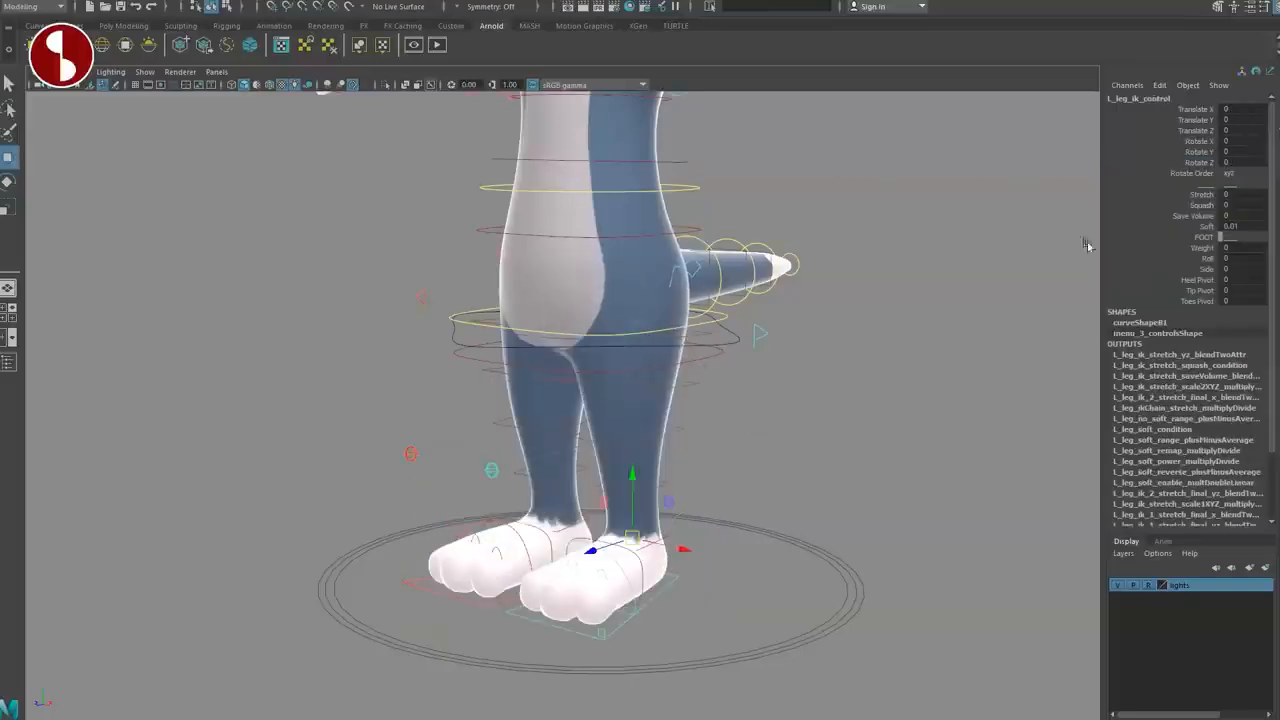
Step: Try Stretch at 1 with the left foot pulled down and outward, and undo the changes
right_click_drag(742, 476, 658, 444, "alt")
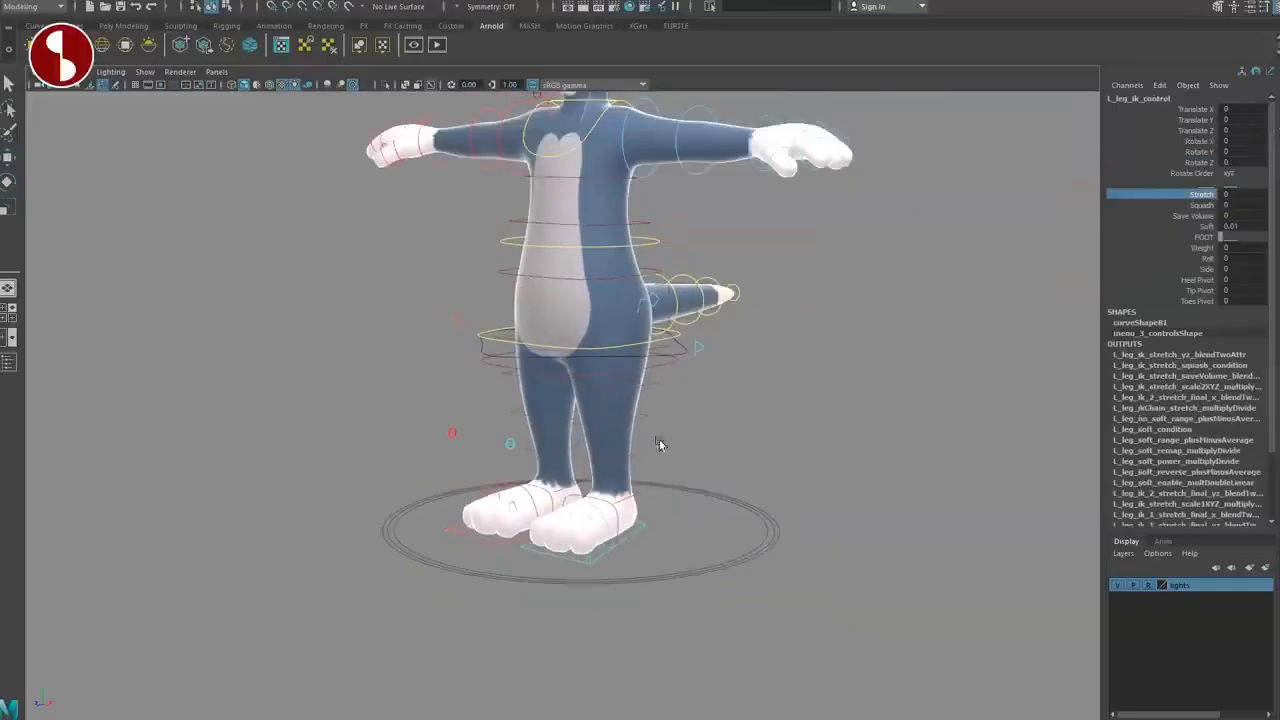
left_click_drag(614, 497, 771, 622)
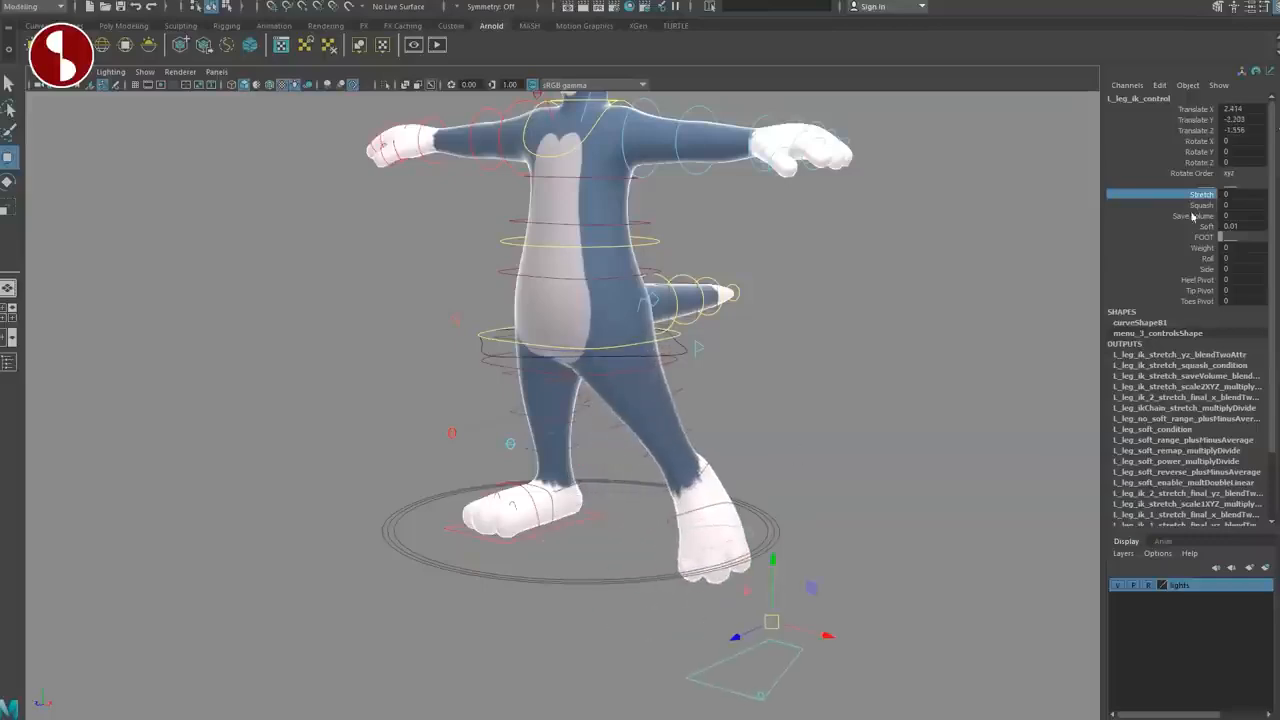
middle_click_drag(970, 202, 1006, 230)
left_click(1155, 194)
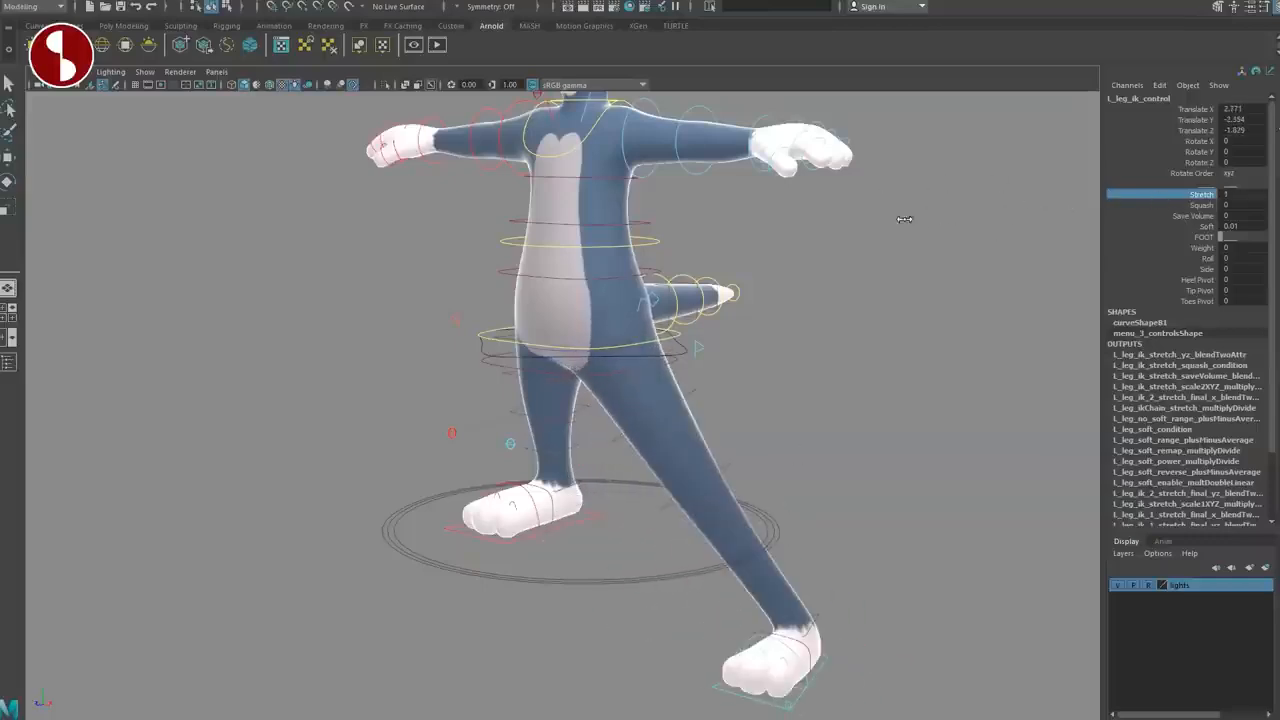
middle_click_drag(904, 219, 880, 190)
key("ctrl+z")
key("ctrl+z")
key("ctrl+z")
key("ctrl+z")
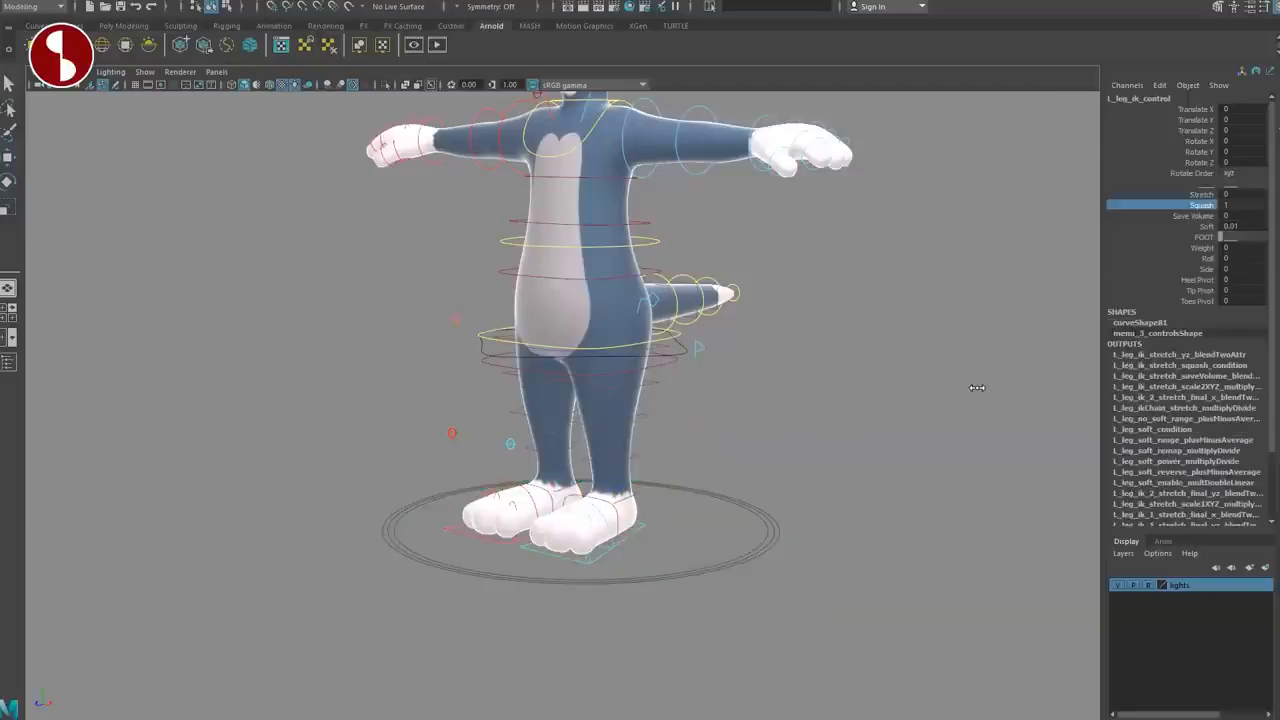
Step: Pull the left foot outward with Squash at 1, set Stretch to 1, and raise the foot toward the hip
left_click_drag(603, 505, 636, 508)
left_click_drag(636, 508, 784, 487, "alt")
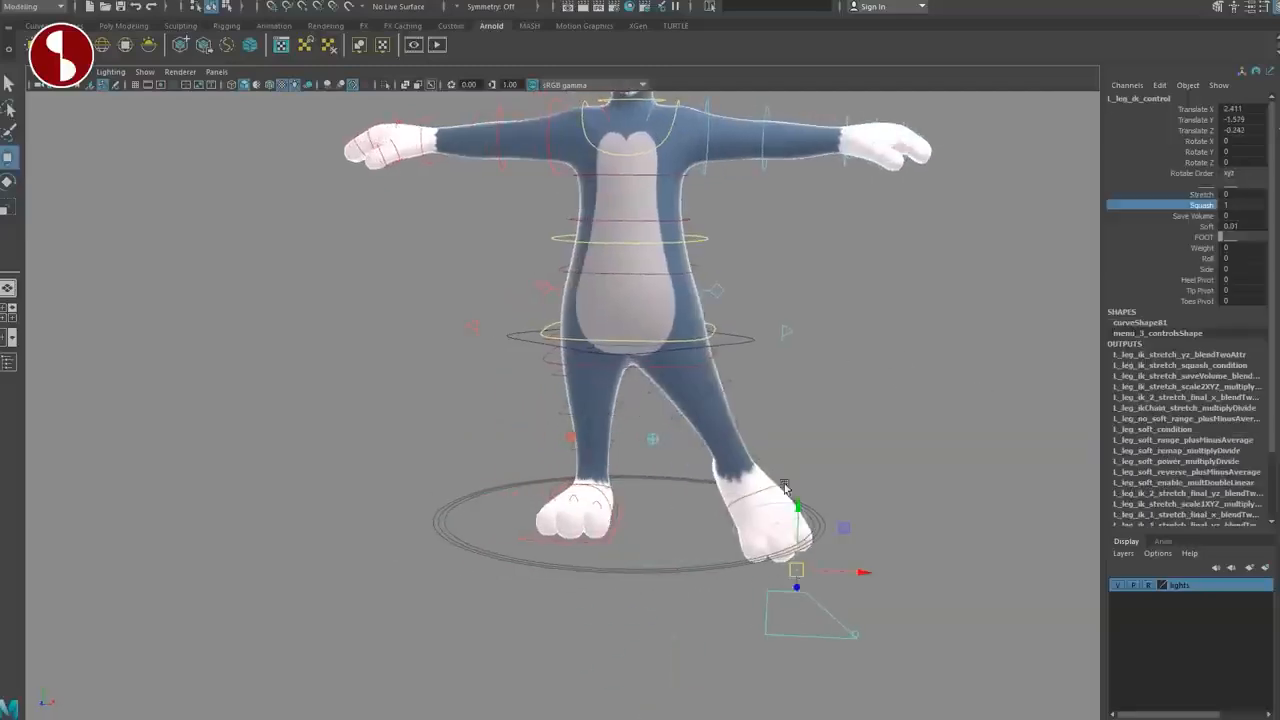
left_click(1154, 195)
middle_click_drag(937, 214, 1121, 284)
left_click_drag(797, 571, 801, 388)
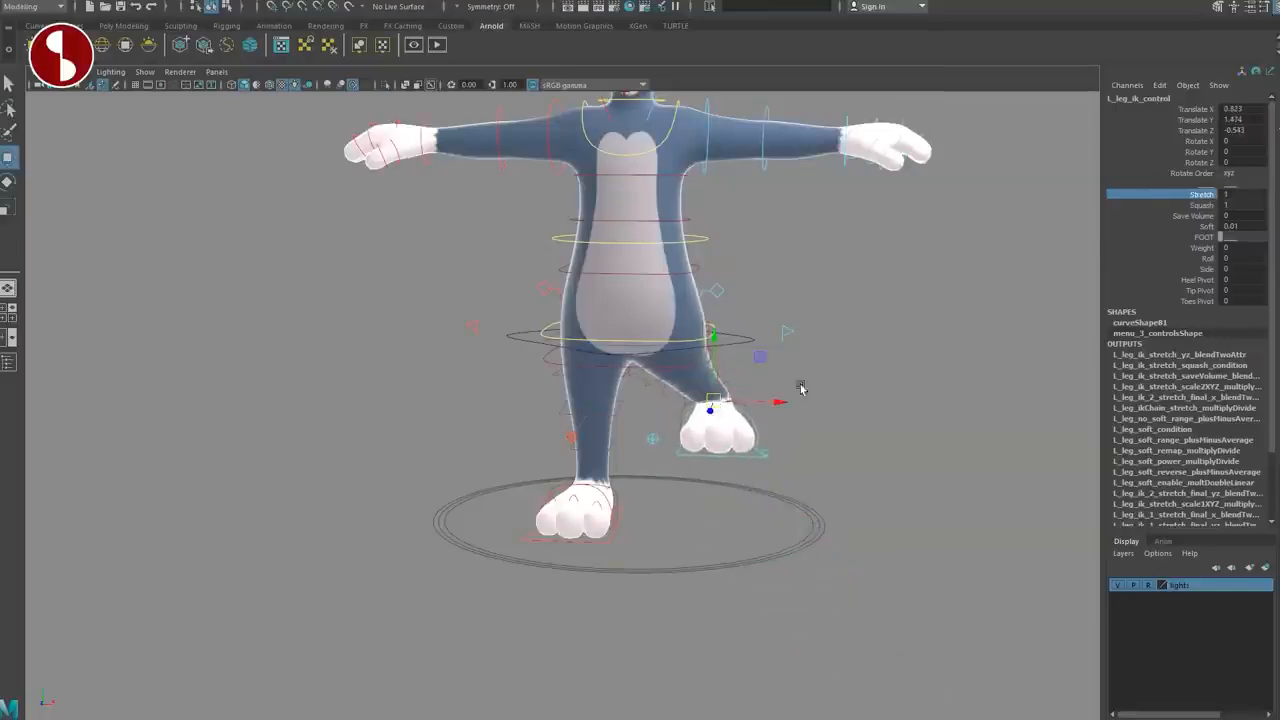
Step: Set the left leg's Squash to 0 and reposition the raised foot to compare the knee bend
left_click(1201, 205)
middle_click_drag(1039, 246, 983, 233)
left_click_drag(878, 224, 650, 473, "alt")
left_click_drag(576, 445, 643, 491)
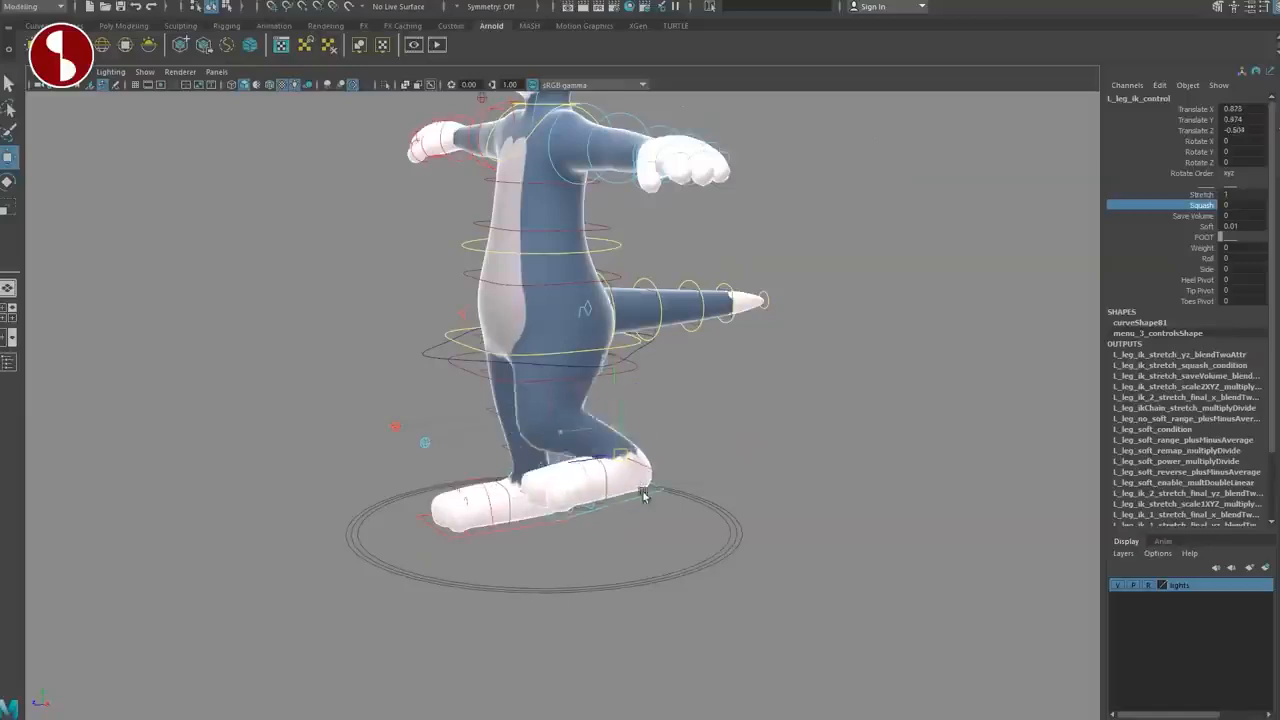
Step: Undo the left leg's test pose and set its Save Volume to 1
middle_click_drag(941, 238, 975, 317)
left_click_drag(566, 485, 780, 625)
key("ctrl+z")
key("ctrl+z")
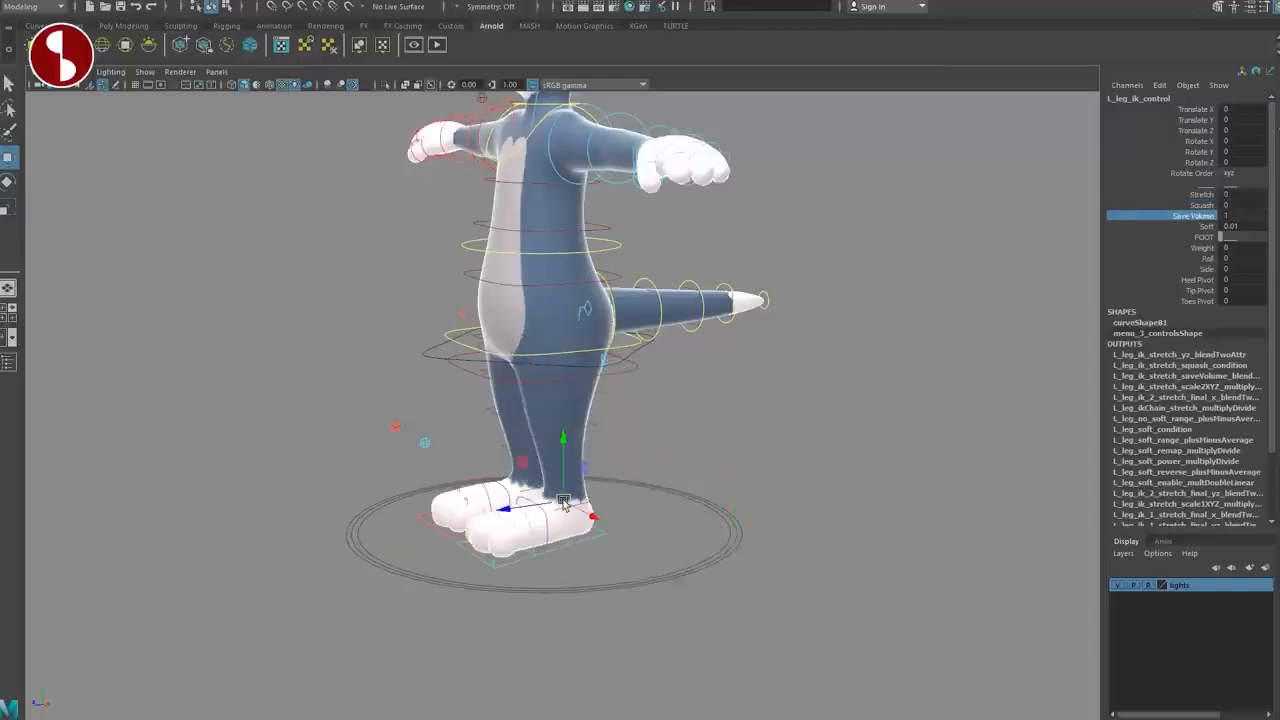
Step: Pull the left foot down and outward, set Stretch to 1, and extend the leg further
left_click_drag(562, 500, 739, 707)
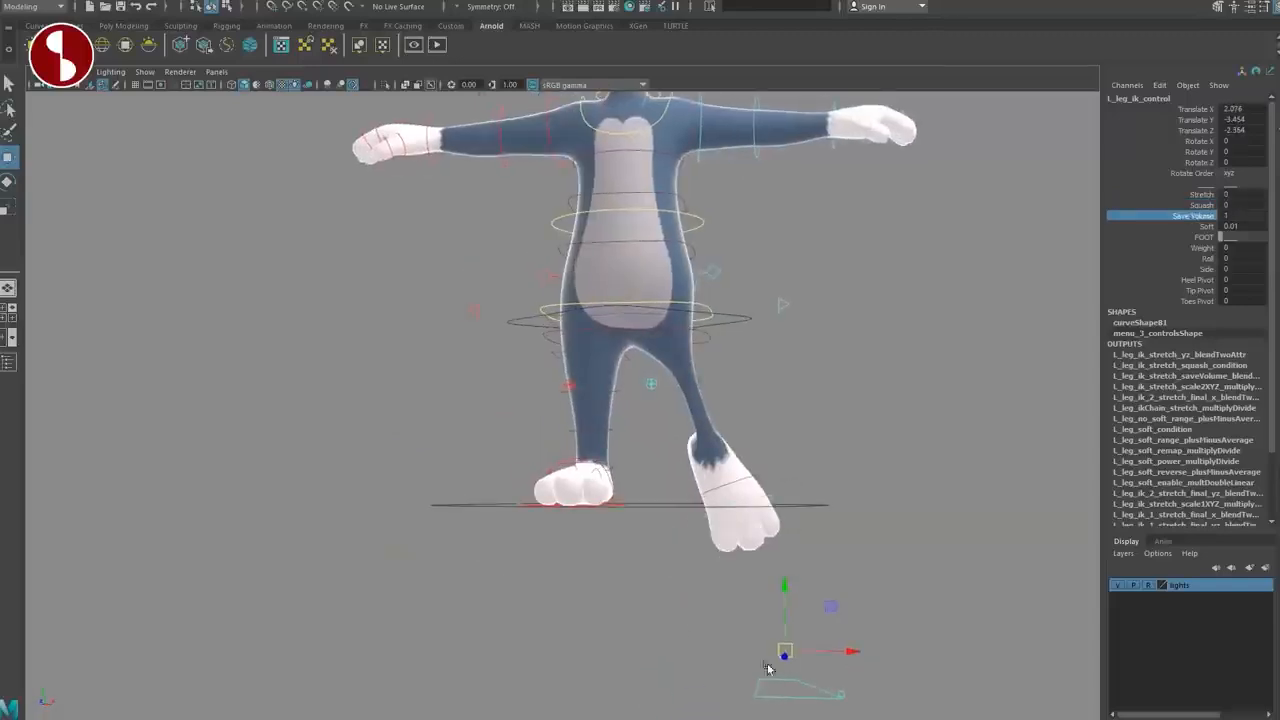
left_click_drag(777, 663, 796, 556)
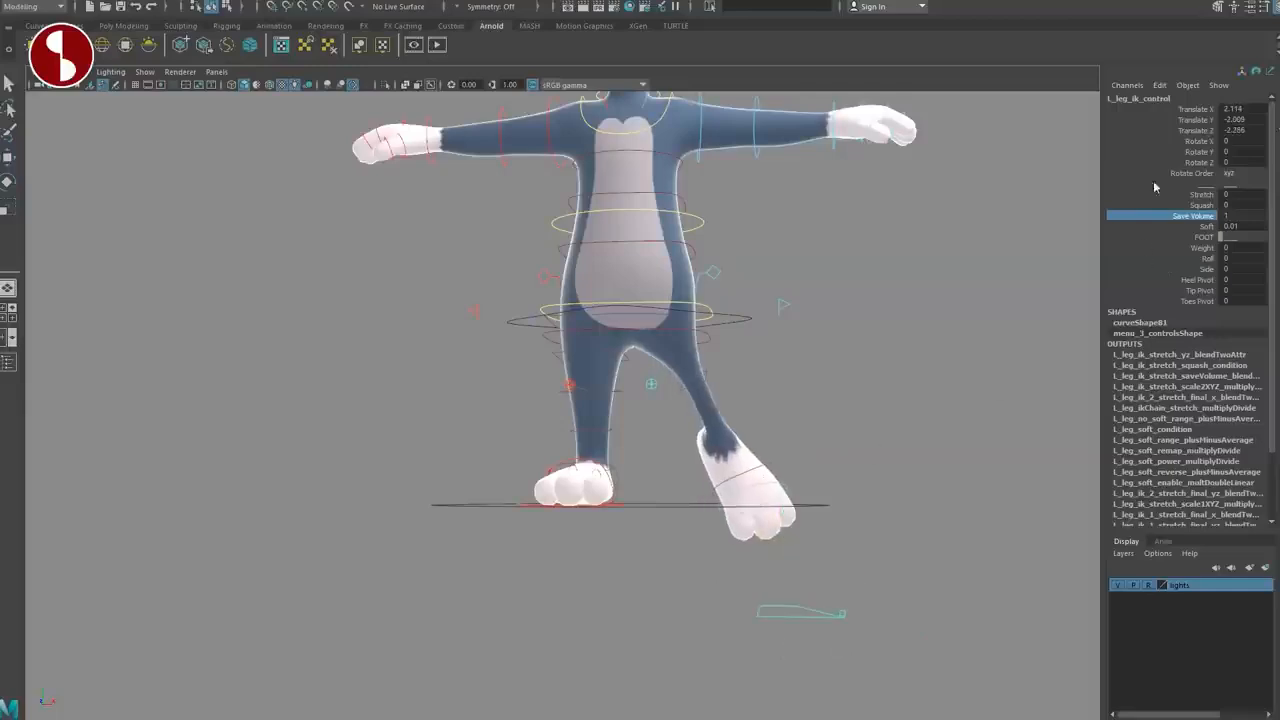
middle_click_drag(857, 228, 1017, 253)
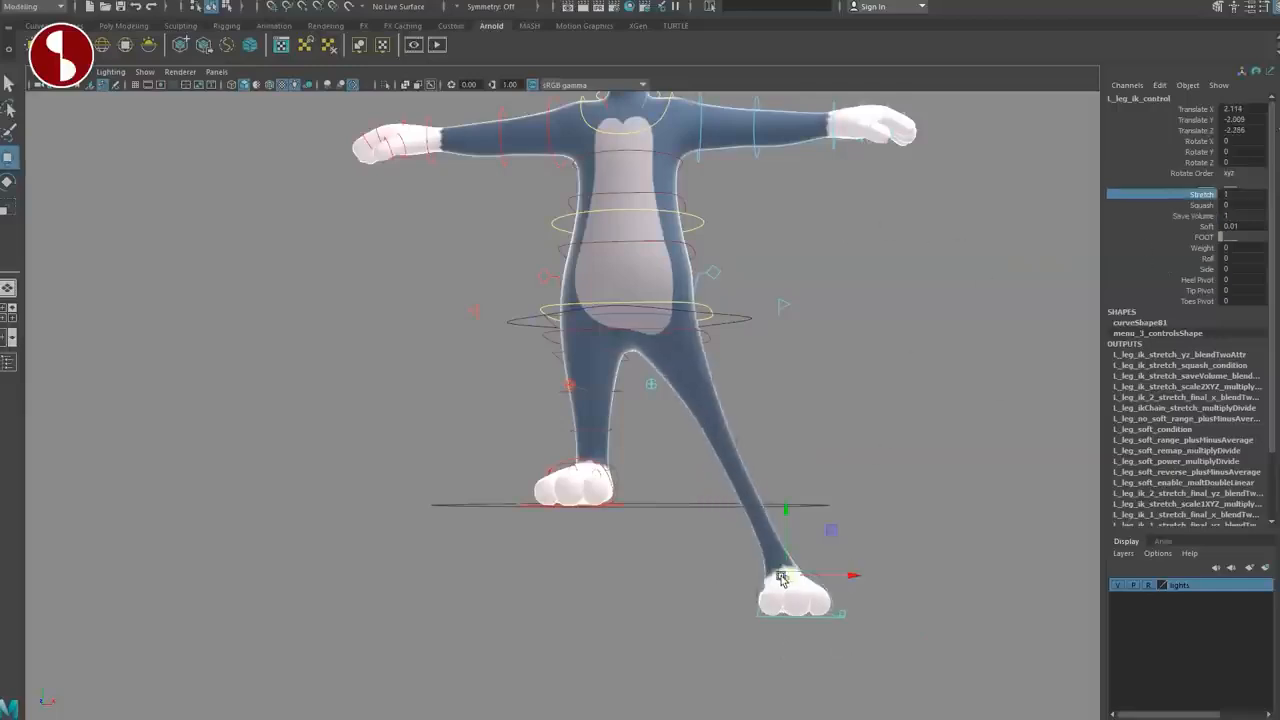
left_click_drag(785, 576, 793, 498)
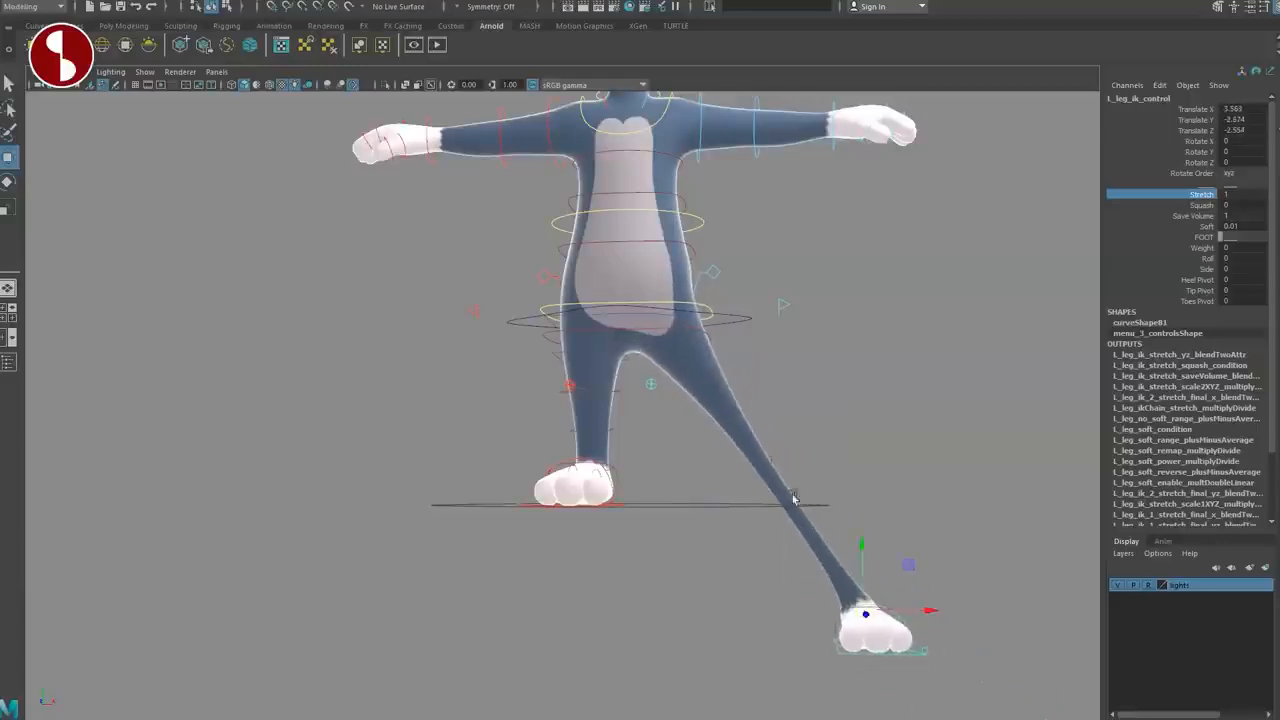
Step: Set the left leg's Soft to 0.11 and undo the stretch and foot displacement
left_click(1161, 226)
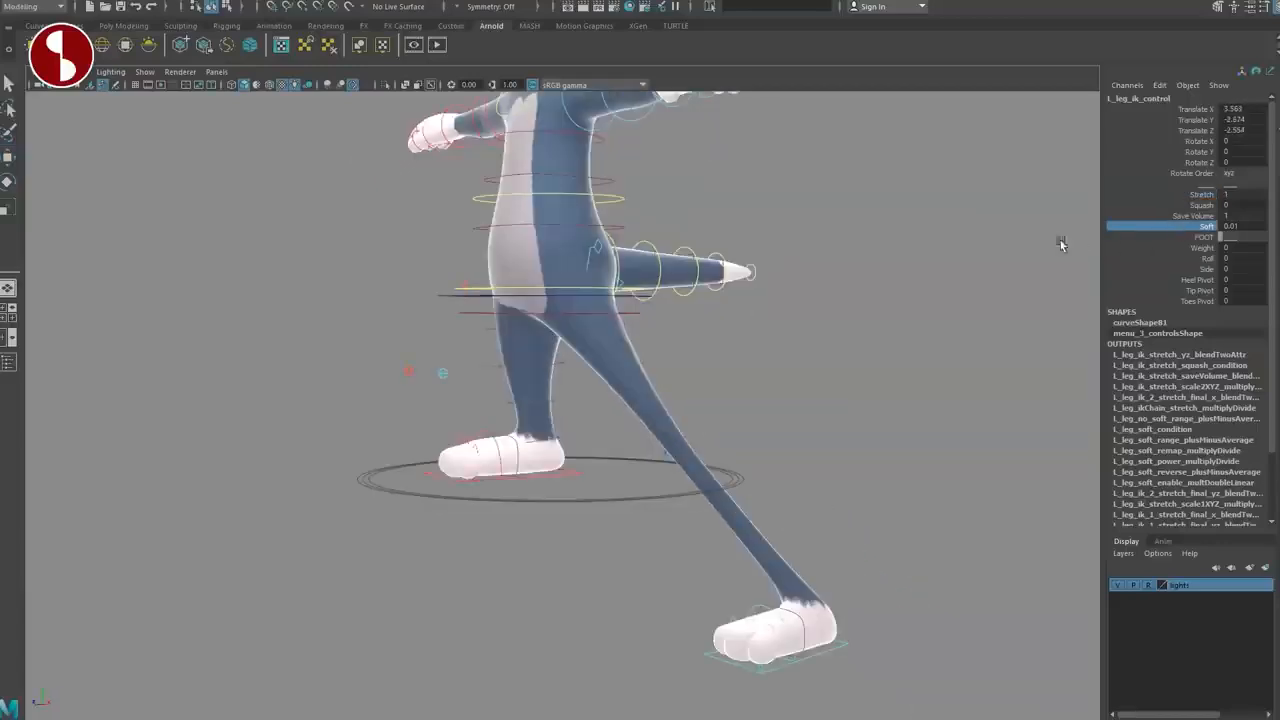
middle_click_drag(1060, 240, 856, 323)
key("ctrl+z")
key("ctrl+z")
key("ctrl+z")
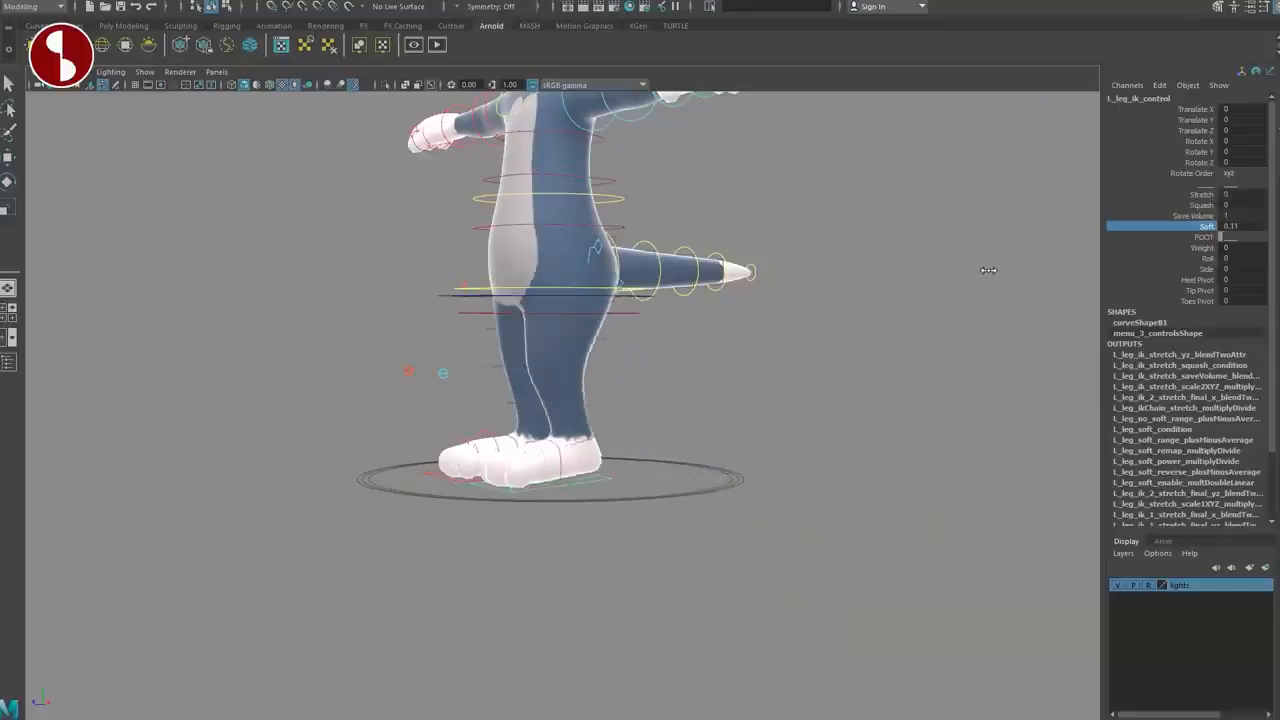
Step: Try the left foot's Tip Pivot twice with an undo each time, and scrub Side to about 16.6
left_click_drag(775, 372, 845, 398, "alt")
right_click_drag(845, 398, 1142, 425, "alt")
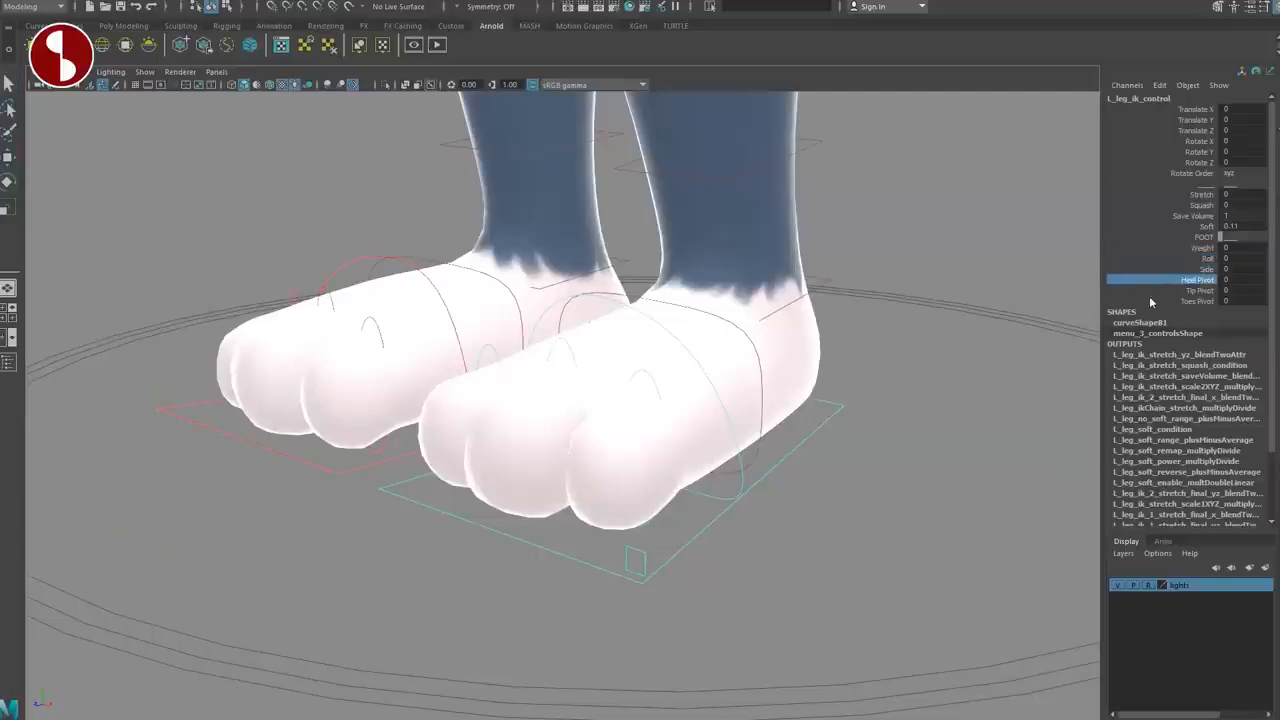
left_click(1152, 291)
mouse_move(948, 380)
middle_mouse_down()
mouse_move(906, 377)
mouse_move(950, 365)
middle_mouse_up()
key("ctrl+z")
left_click(1163, 291)
middle_click_drag(1020, 312, 1038, 312)
key("ctrl+z")
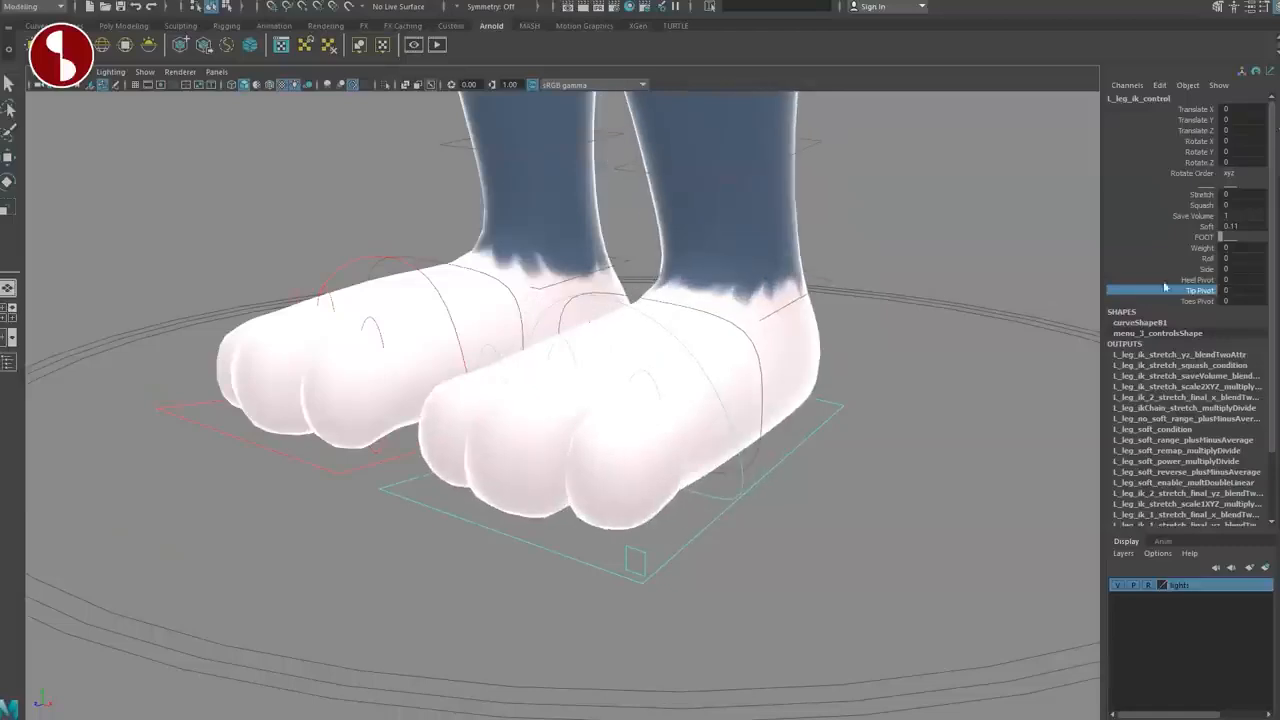
left_click(1172, 269)
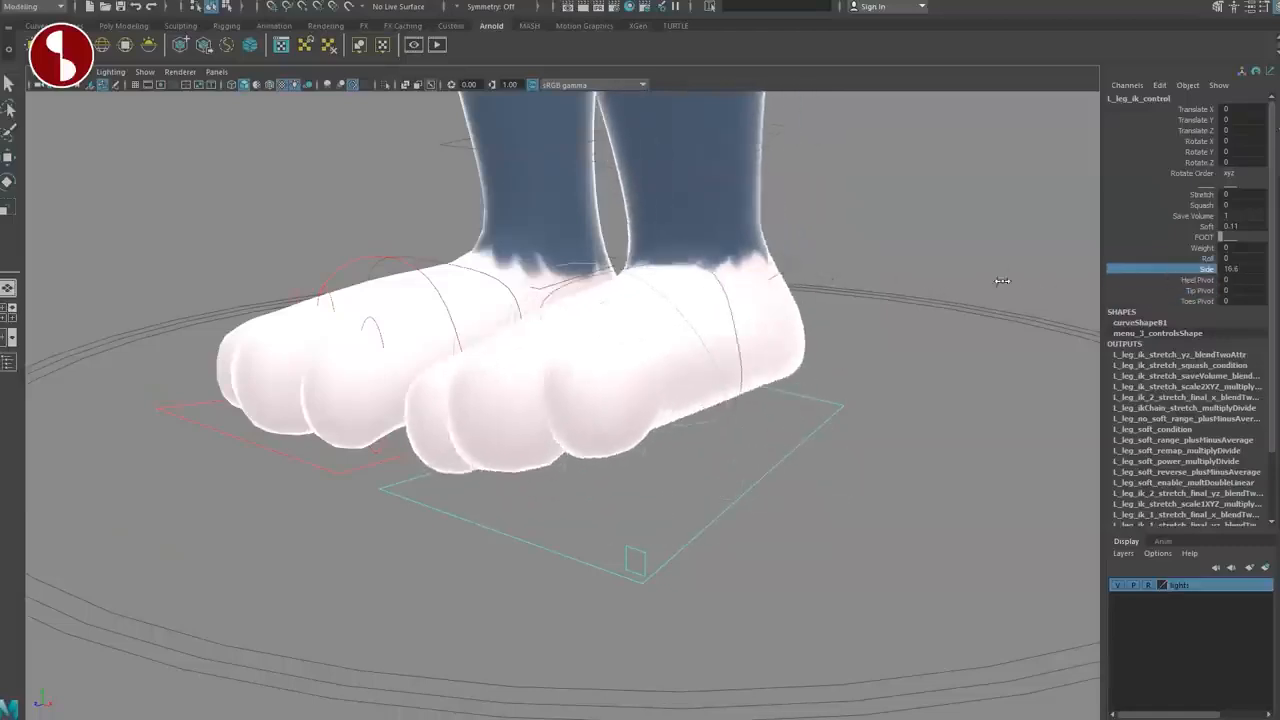
Step: Try rotating and scaling the left foot's toes control, and undo the changes
left_click_drag(922, 326, 690, 505, "alt")
left_click(696, 513)
middle_click_drag(696, 513, 808, 521, "alt")
left_click(638, 377)
key("e")
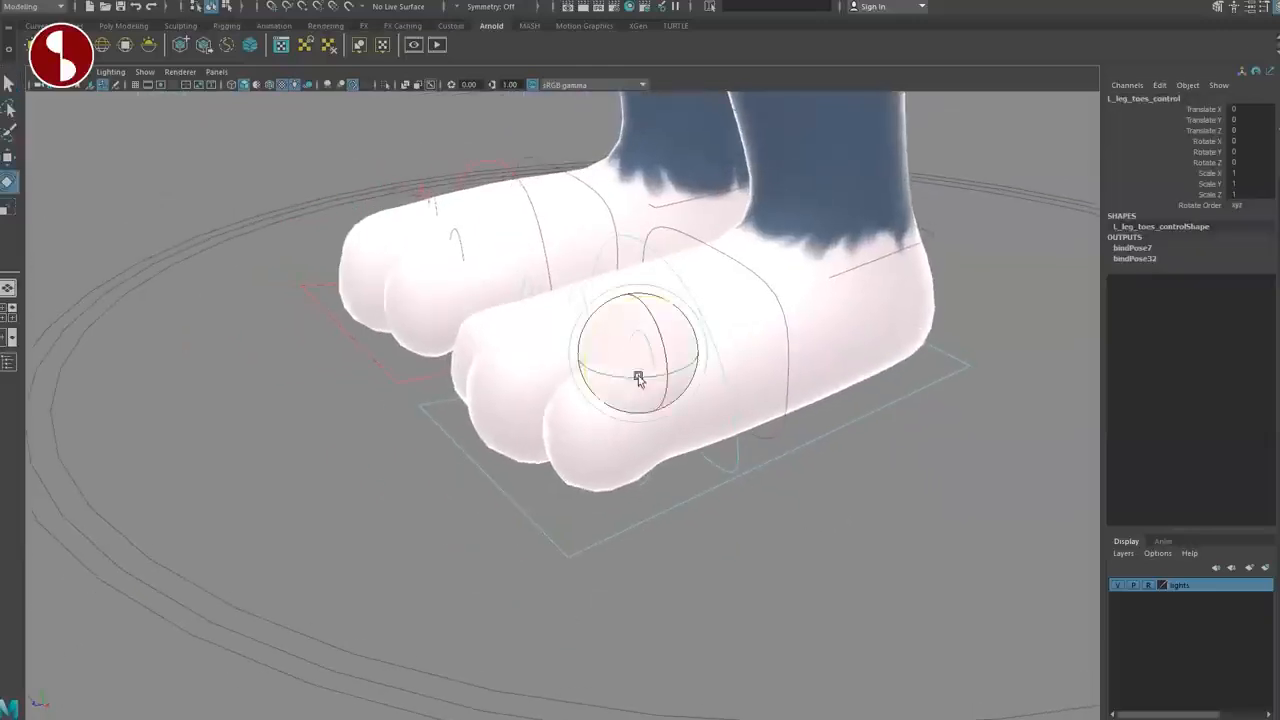
left_click_drag(593, 314, 706, 383)
key("r")
key("ctrl+z")
key("ctrl+z")
key("ctrl+z")
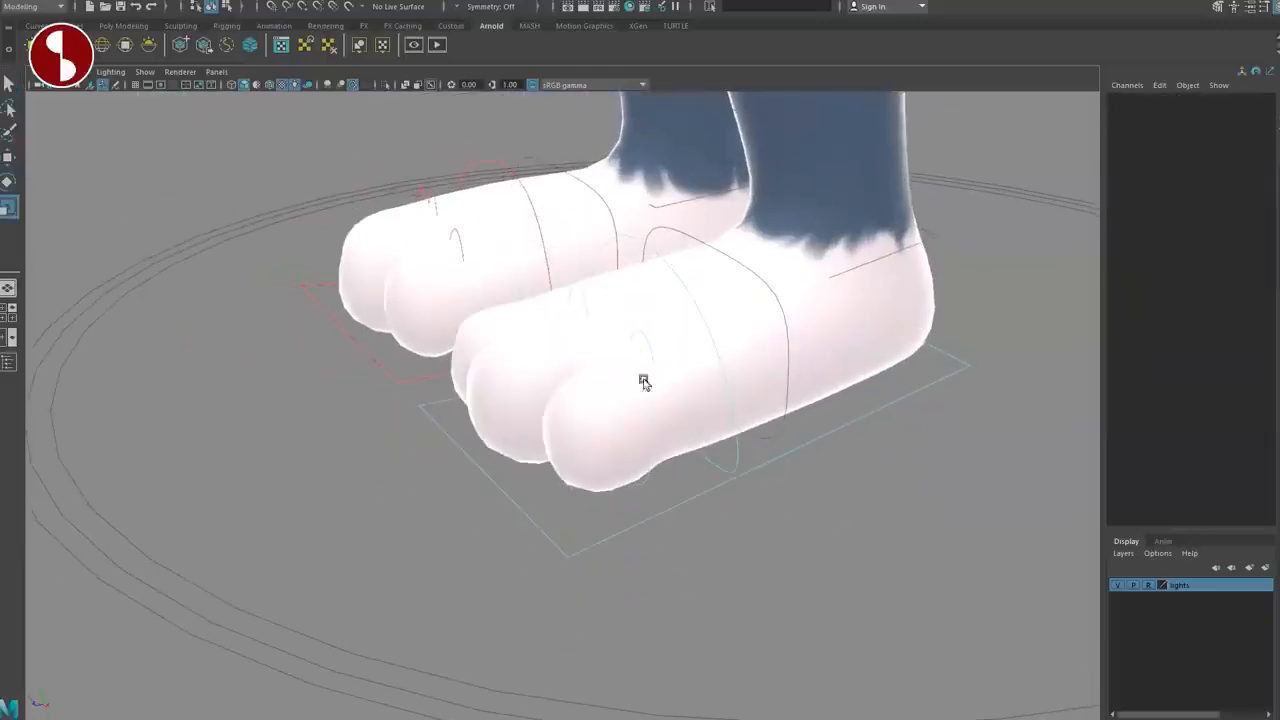
Step: Try adjusting the left foot's outer toe control and rotating its toes control about Z, undoing both changes
left_click(642, 337)
left_click_drag(600, 358, 626, 370)
key("ctrl+z")
left_click(723, 457)
left_click_drag(601, 327, 634, 288)
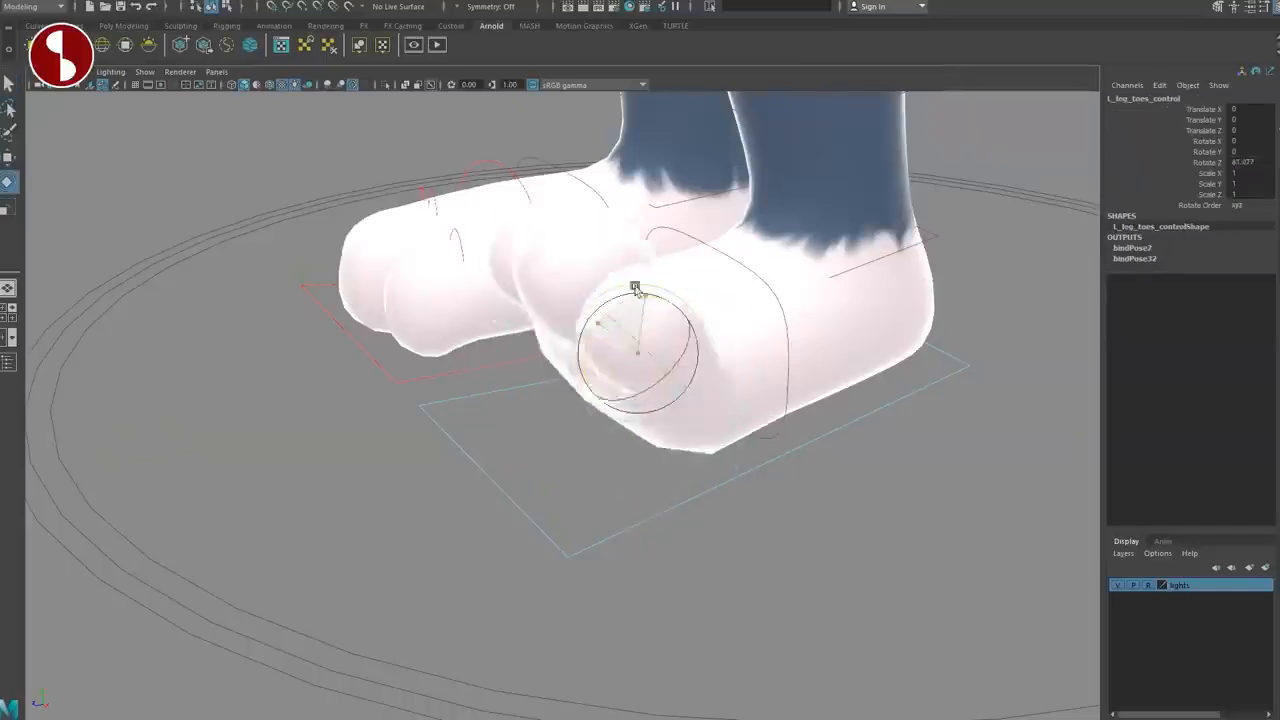
key("ctrl+z")
key("ctrl+z")
Step: Try scaling the left foot's pinky toe control uniformly, and deselect it
key("q")
key("r")
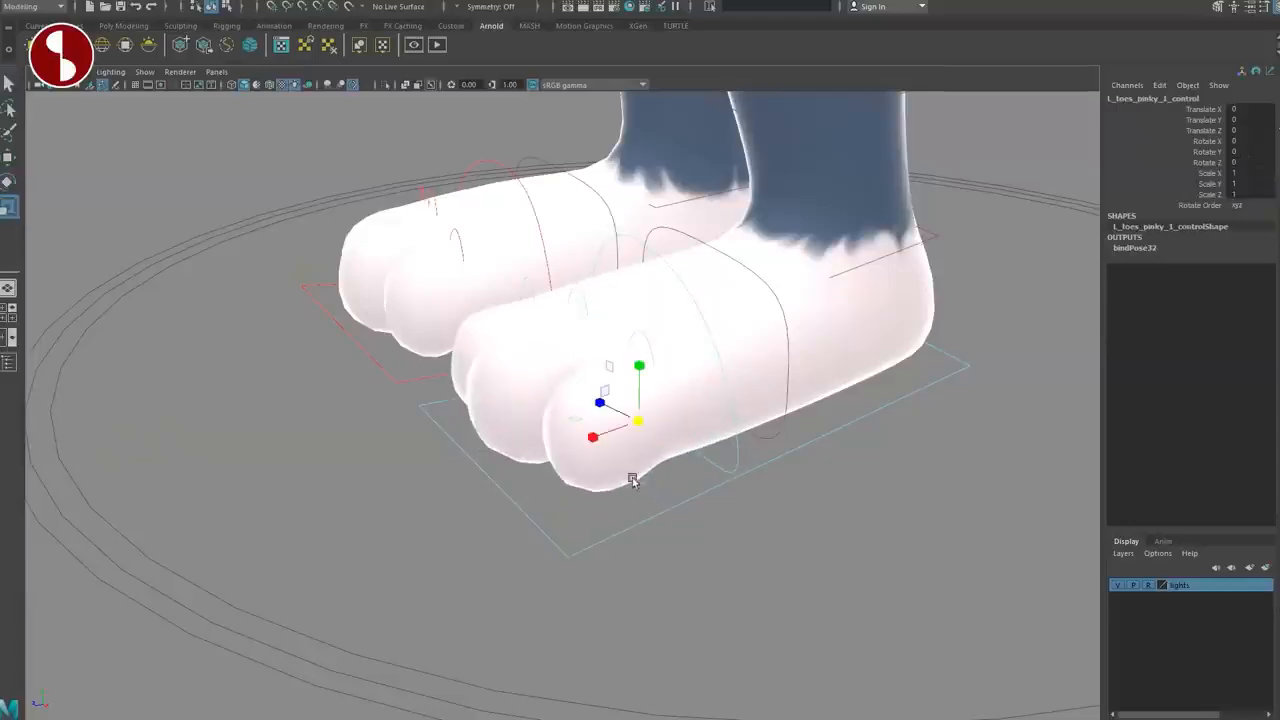
left_click_drag(640, 418, 653, 443)
left_click(756, 398)
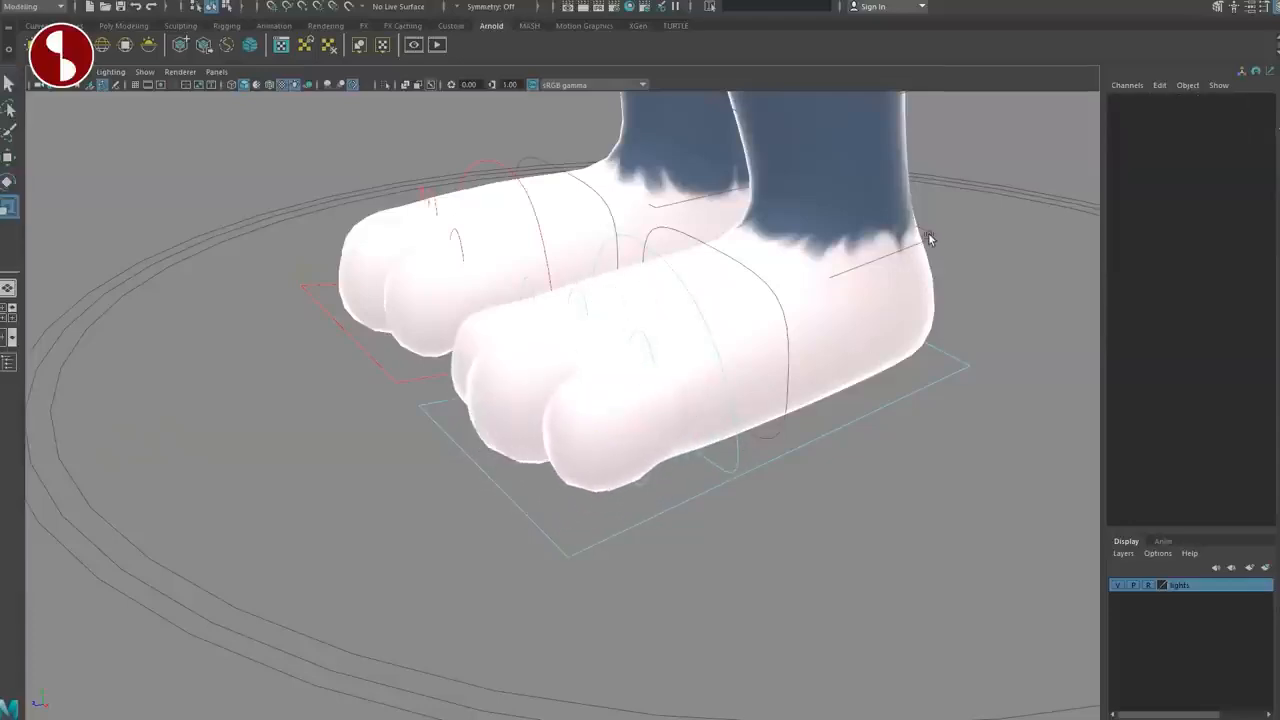
Step: Try moving the left lower leg's bend control at the ankle, and undo the displacement
left_click_drag(944, 236, 912, 262)
middle_click_drag(914, 316, 912, 392, "alt")
right_click_drag(912, 392, 805, 397, "alt")
left_click_drag(866, 408, 800, 400, "alt")
left_click_drag(716, 364, 724, 320)
key("ctrl+z")
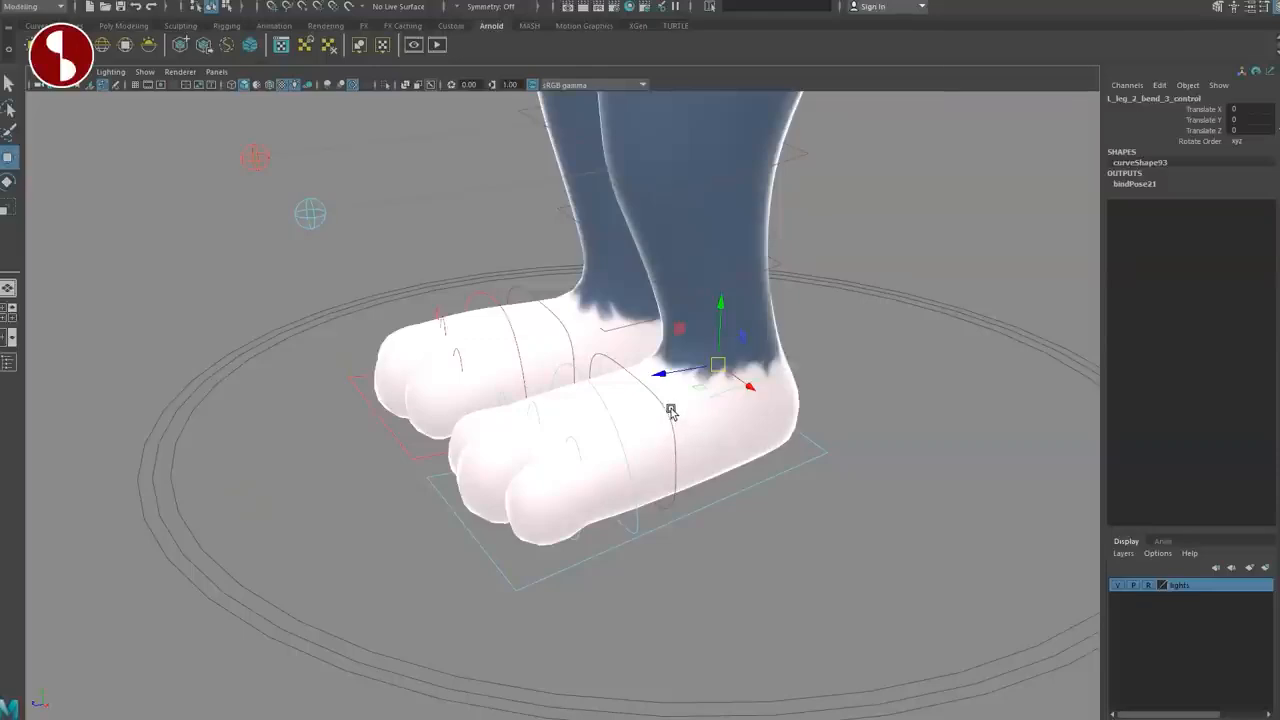
Step: Try moving and scaling the left foot's bend control, undoing each change
left_click(657, 422)
left_click_drag(632, 428, 730, 494)
key("ctrl+z")
key("r")
left_click_drag(738, 396, 1045, 415)
key("ctrl+z")
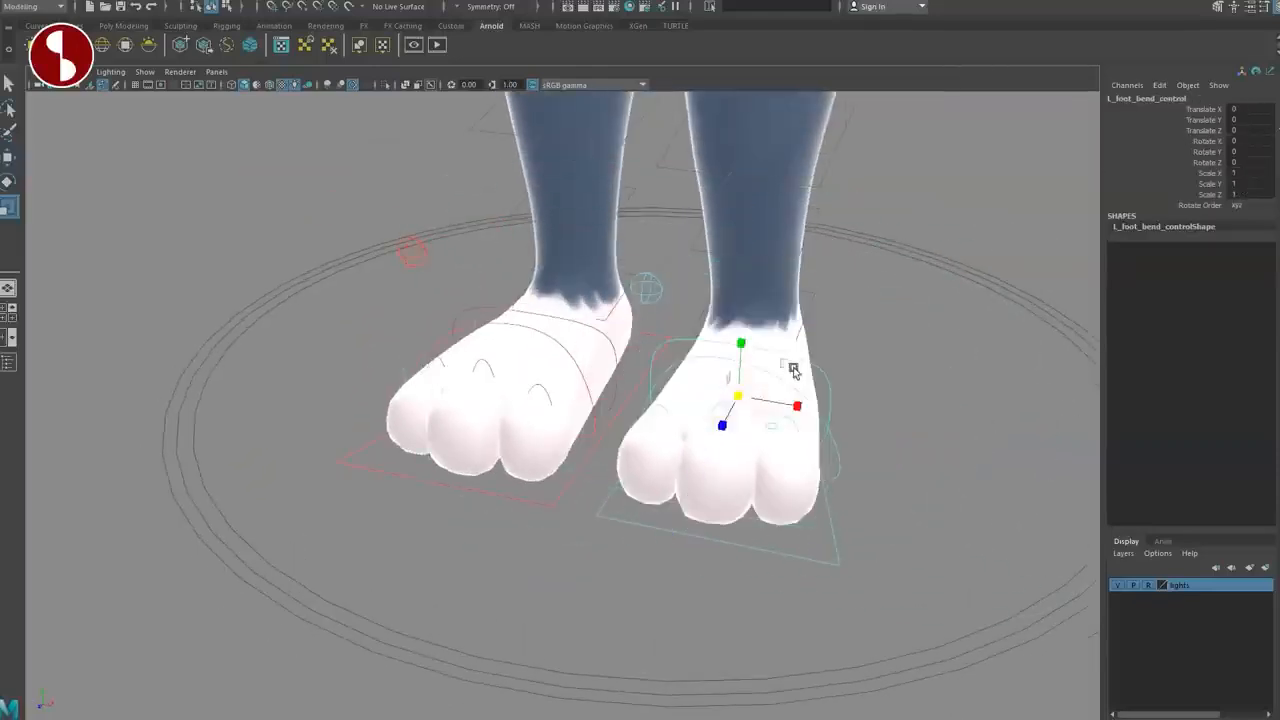
Step: Try moving the left leg's bend controls at the shin, knee and thigh, undoing the displacements
key("q")
middle_click_drag(730, 309, 737, 504, "alt")
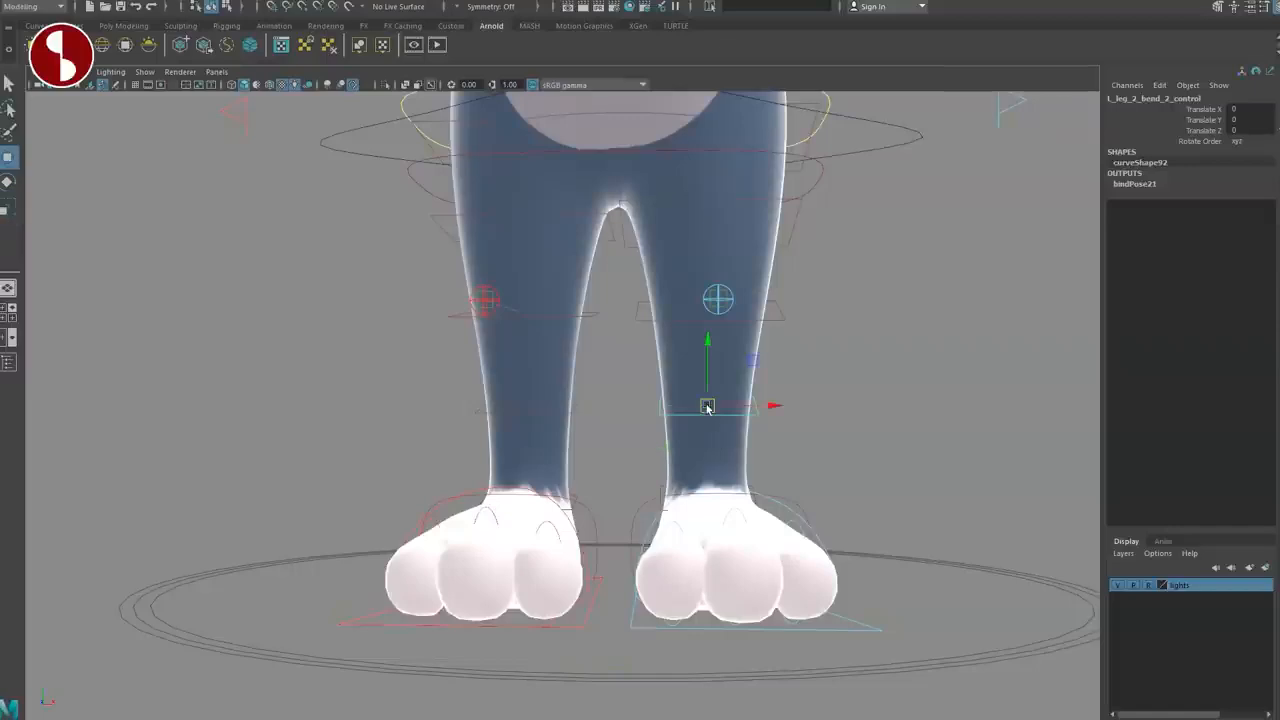
left_click_drag(707, 406, 760, 420)
key("ctrl+z")
left_click(718, 299)
mouse_move(718, 299)
left_mouse_down("alt")
mouse_move(702, 347)
mouse_move(681, 324)
mouse_move(709, 312)
left_mouse_up("alt")
key("ctrl+z")
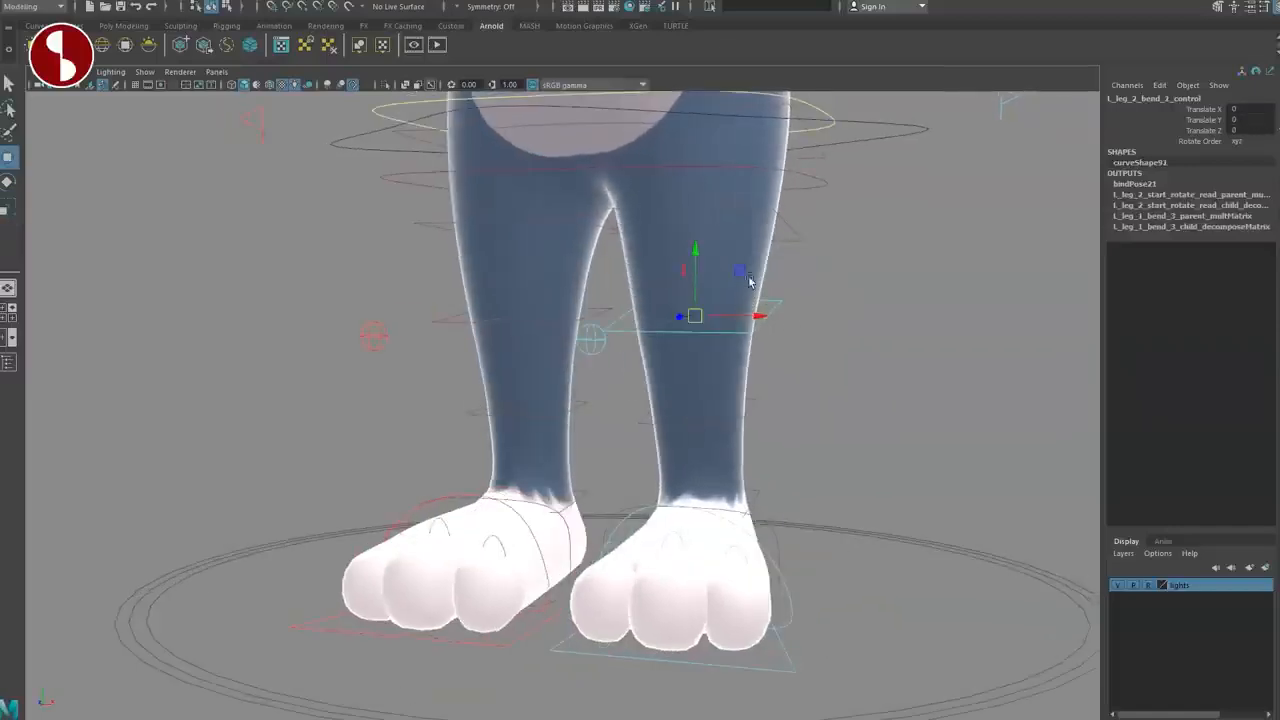
left_click(800, 226)
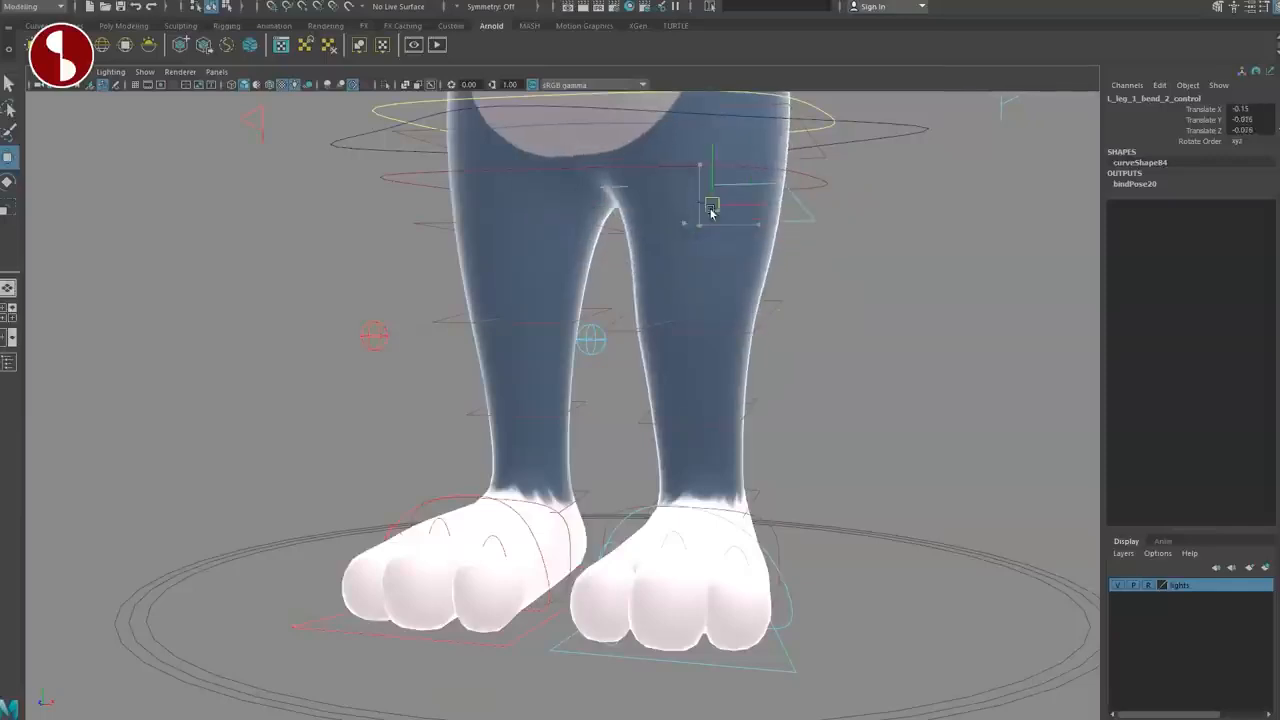
left_click_drag(681, 420, 599, 397, "alt")
middle_click_drag(650, 460, 666, 503, "alt")
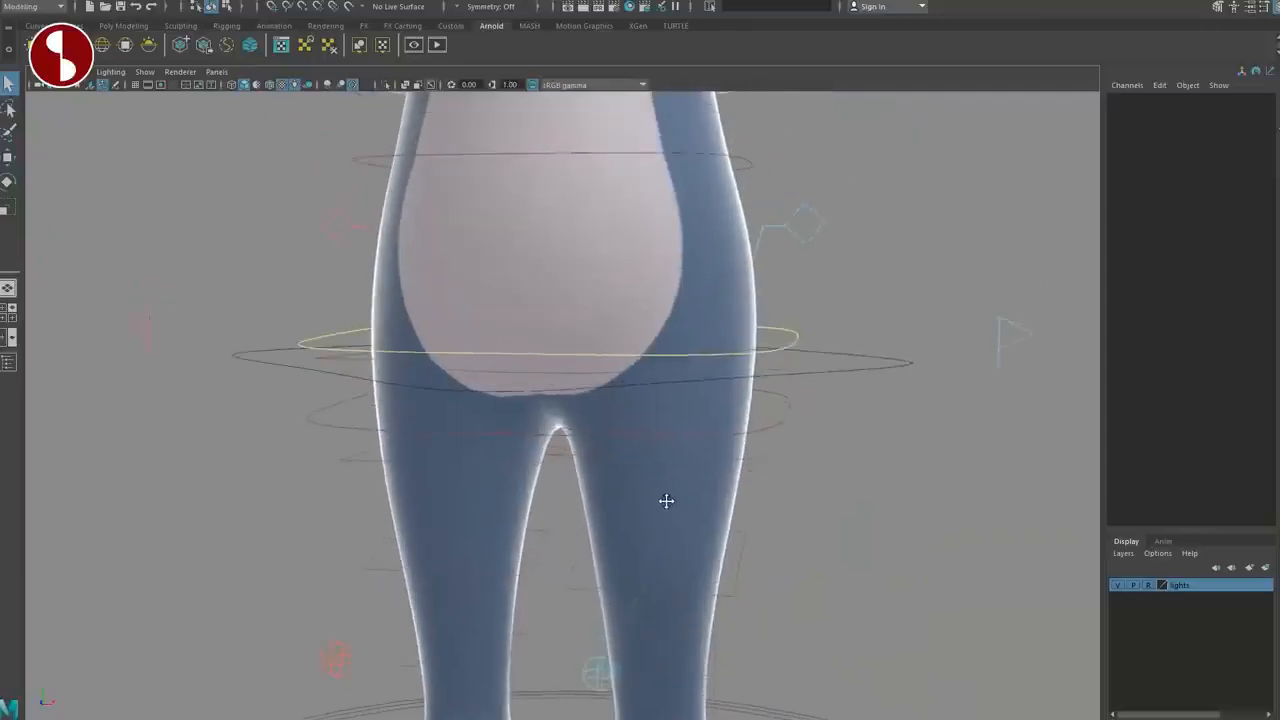
Step: Try moving the lowest spine FK control around the hips, and undo the displacement
left_click_drag(666, 503, 737, 557, "alt")
right_click_drag(737, 557, 722, 530, "alt")
middle_click_drag(722, 530, 727, 567, "alt")
left_click(764, 475)
right_click_drag(814, 501, 792, 522, "alt")
left_click_drag(792, 522, 857, 531, "alt")
right_click_drag(857, 531, 790, 520, "alt")
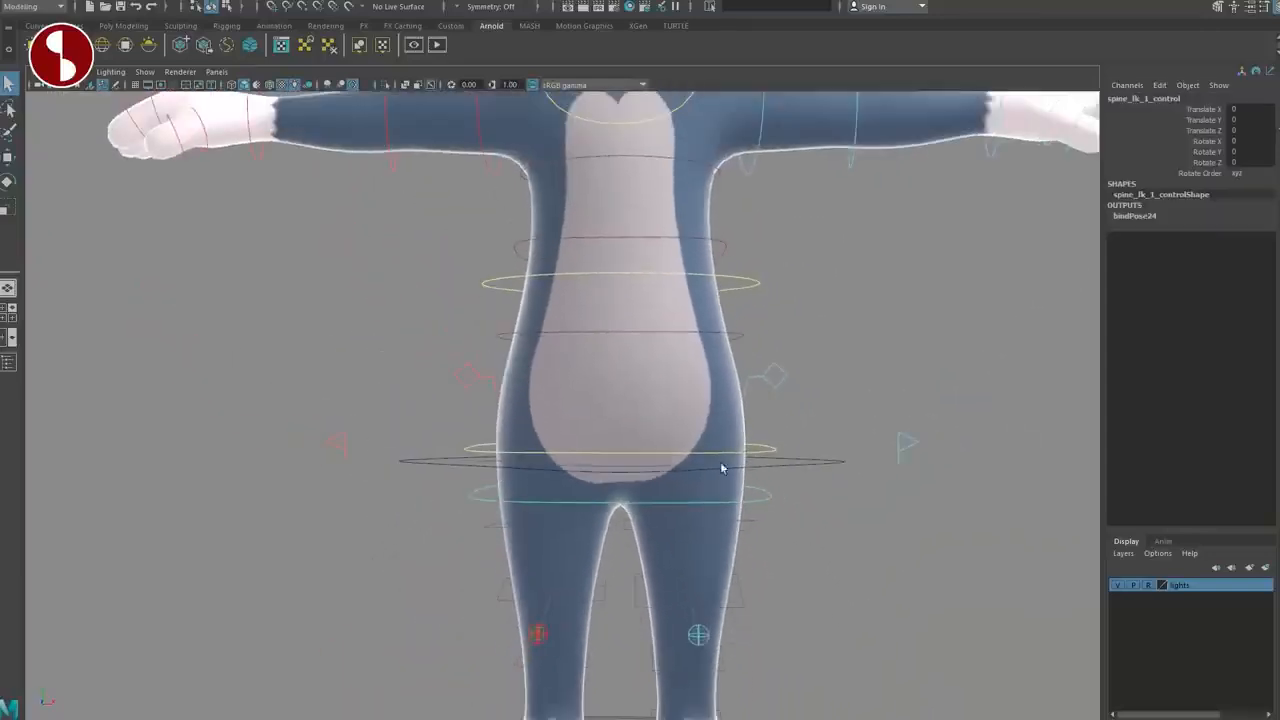
left_click_drag(620, 358, 645, 432)
left_click_drag(667, 556, 581, 366)
key("ctrl+z")
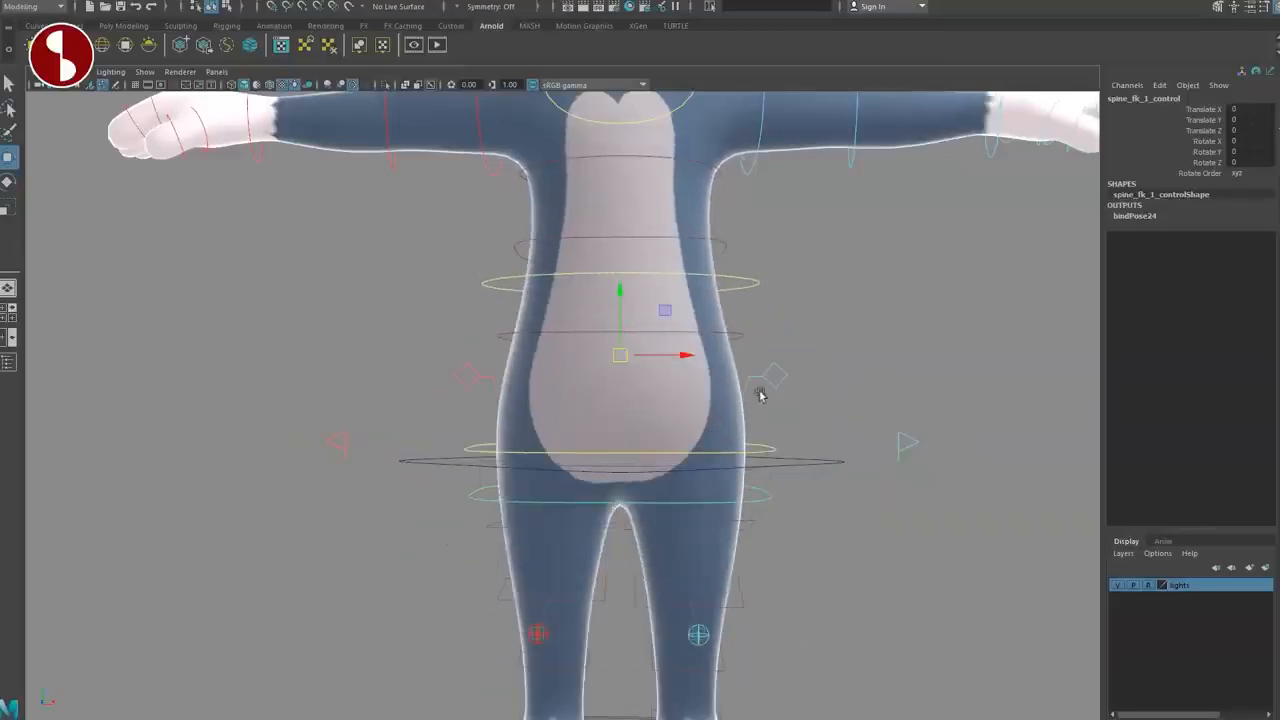
Step: Try moving and rotating the second spine FK control at the belly, undoing the changes
left_click(760, 395)
left_click(626, 337)
mouse_move(626, 337)
left_mouse_down()
mouse_move(689, 366)
mouse_move(640, 357)
left_mouse_up()
right_click_drag(688, 450, 590, 398, "alt")
middle_click_drag(590, 398, 563, 513, "alt")
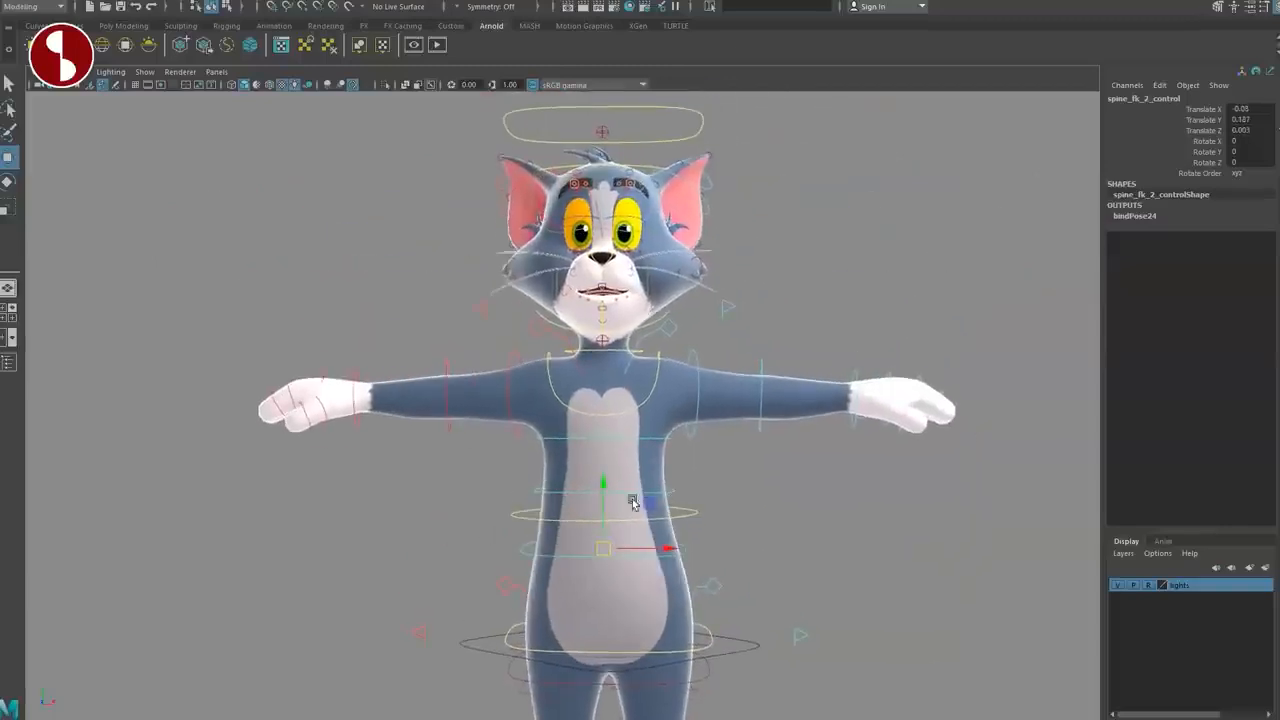
mouse_move(632, 501)
left_mouse_down()
mouse_move(657, 526)
mouse_move(630, 516)
left_mouse_up()
key("ctrl+z")
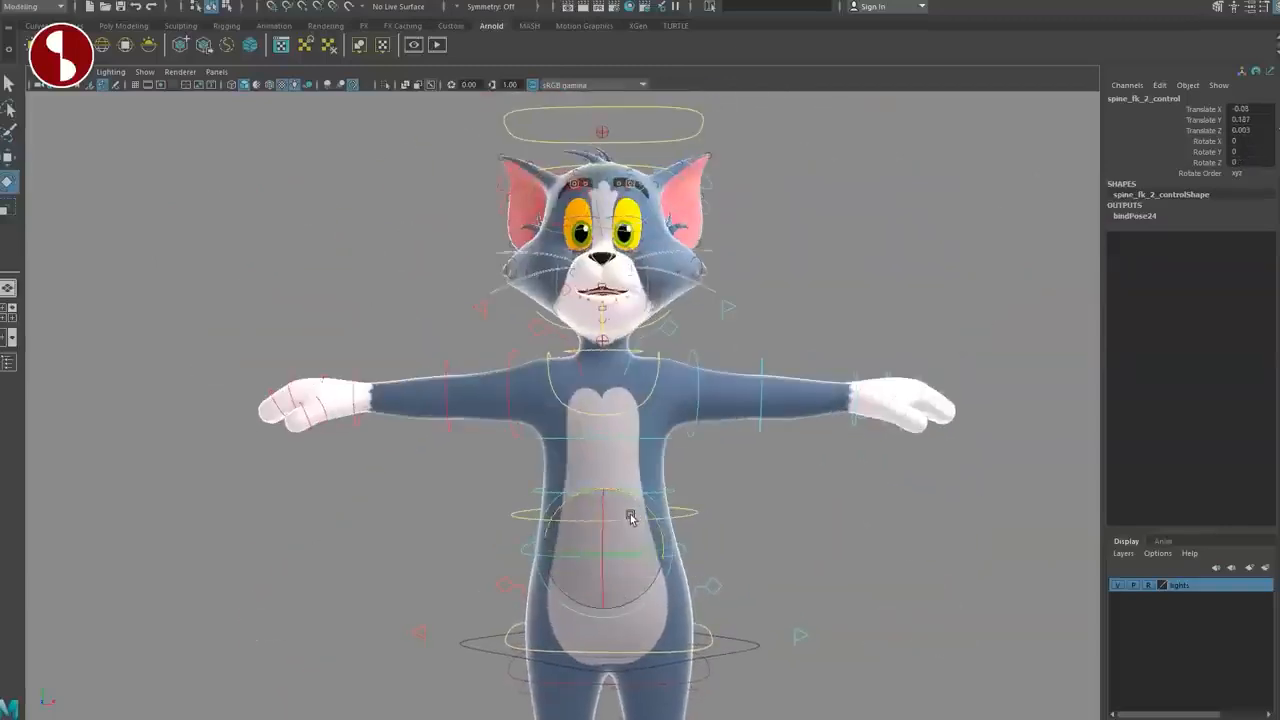
left_click_drag(626, 436, 618, 440)
key("ctrl+z")
key("w")
Step: Try moving the upper spine control just below the chest, undo the displacement, and deselect it
left_click(591, 445)
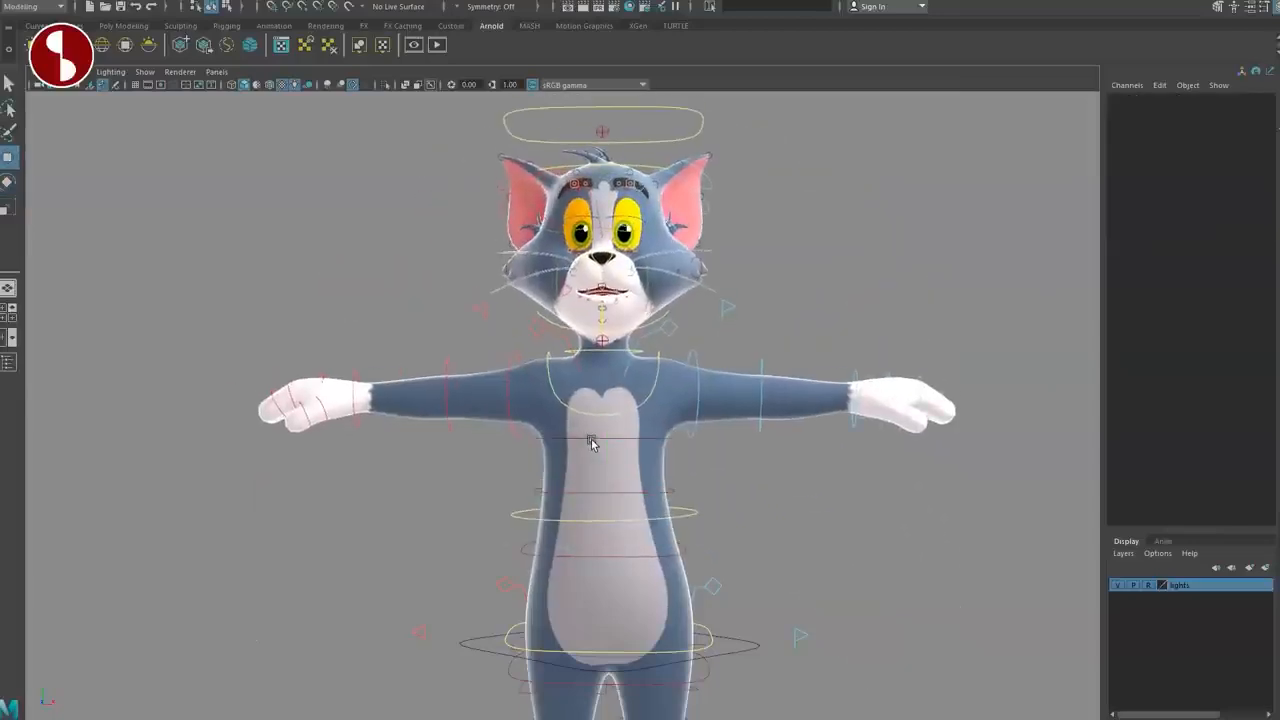
left_click(591, 441)
left_click_drag(598, 443, 643, 506)
key("ctrl+z")
left_click(780, 583)
key("q")
Step: Try rotating and moving the spine pelvis control, undoing each change
middle_click_drag(772, 564, 772, 486, "alt")
left_click(704, 575)
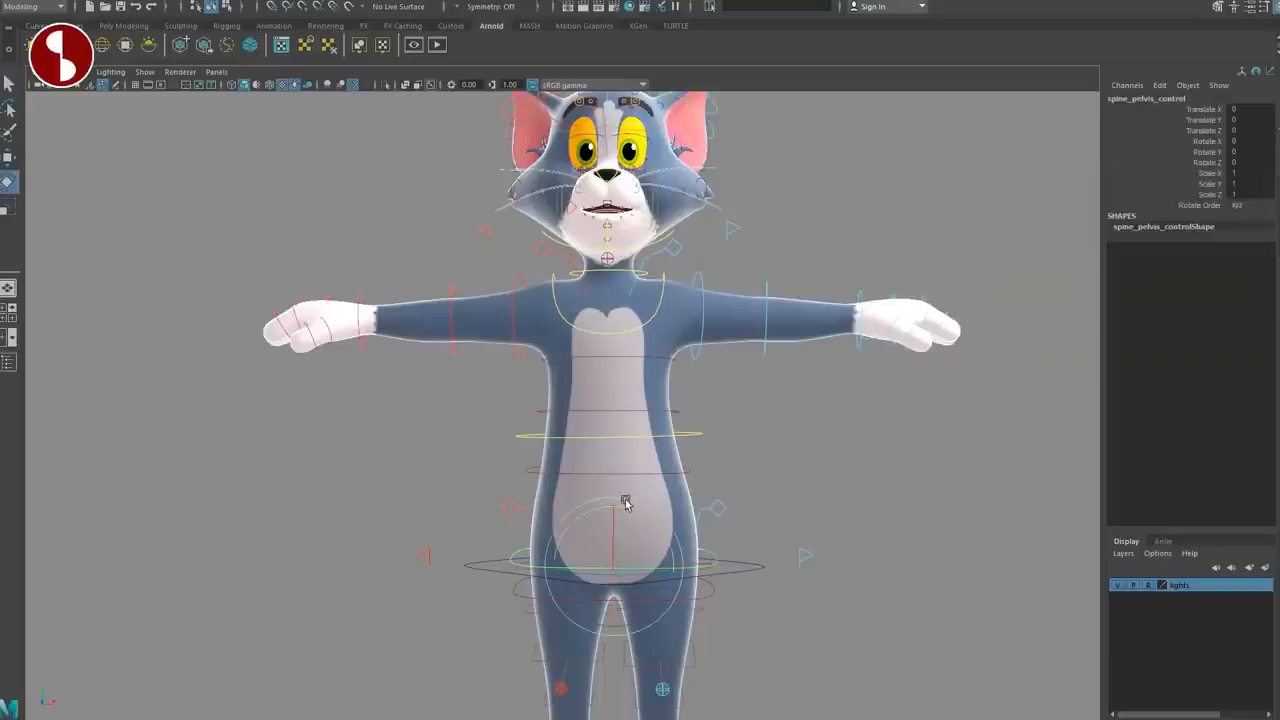
left_click_drag(668, 541, 587, 508)
key("ctrl+z")
key("w")
left_click_drag(607, 571, 727, 620)
key("ctrl+z")
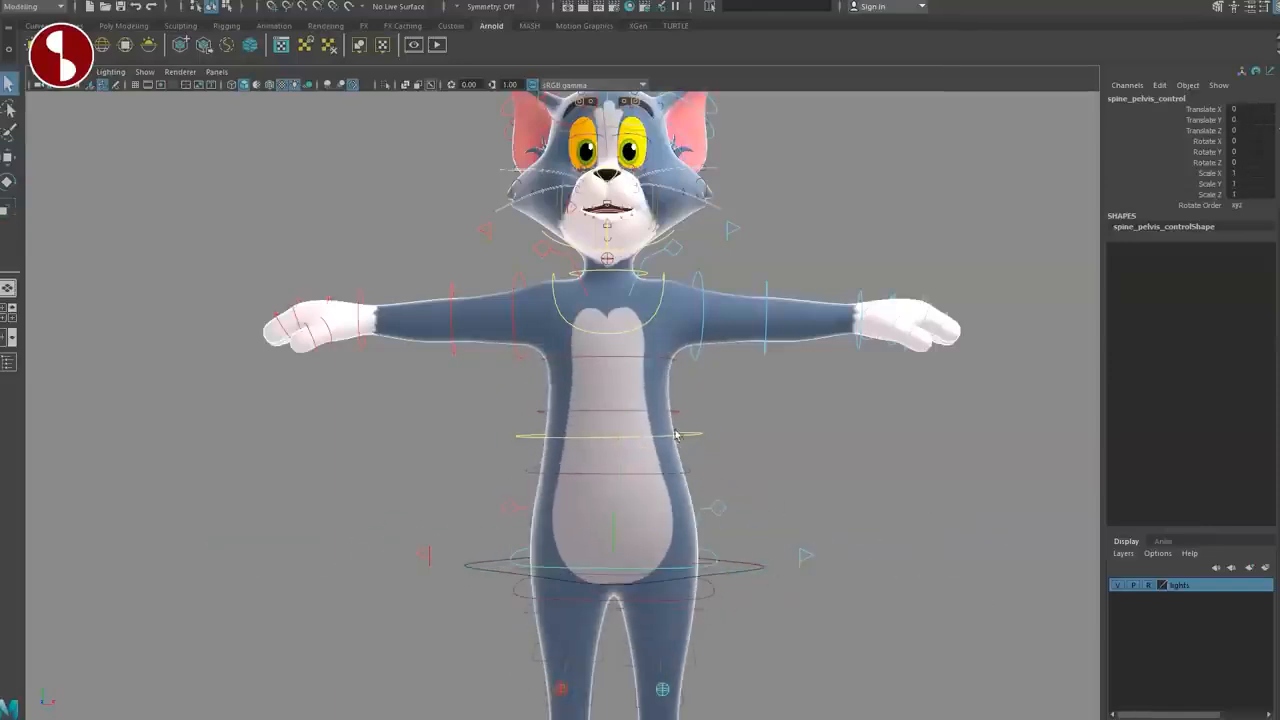
Step: Try moving the spine fix control around the waist, and undo the displacement
left_click(676, 436)
key("w")
left_click_drag(610, 434, 660, 466)
key("ctrl+z")
key("ctrl+z")
key("q")
Step: Try pulling the left leg start control outward at the hip, and undo the displacement
middle_click_drag(749, 579, 743, 529, "alt")
right_click_drag(743, 529, 820, 610, "alt")
middle_click_drag(820, 610, 784, 523, "alt")
scroll(790, 515, "up", 2)
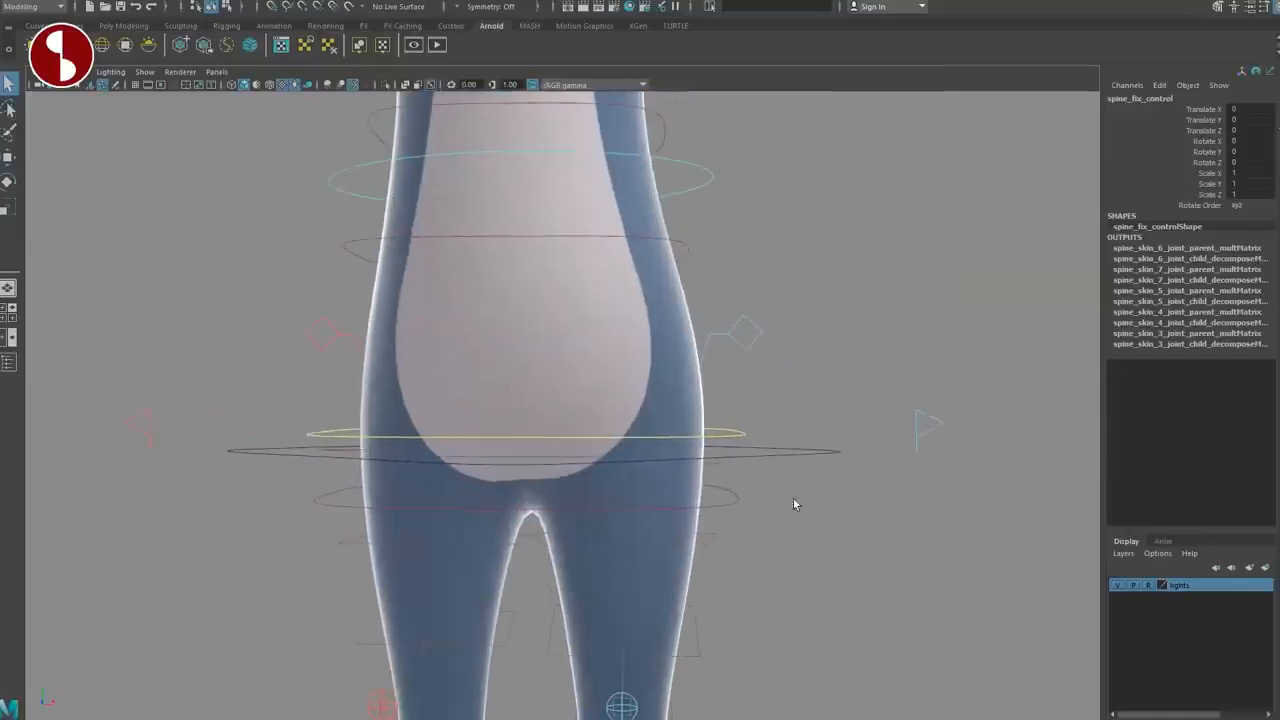
left_click(648, 457)
key("w")
left_click_drag(625, 448, 686, 451)
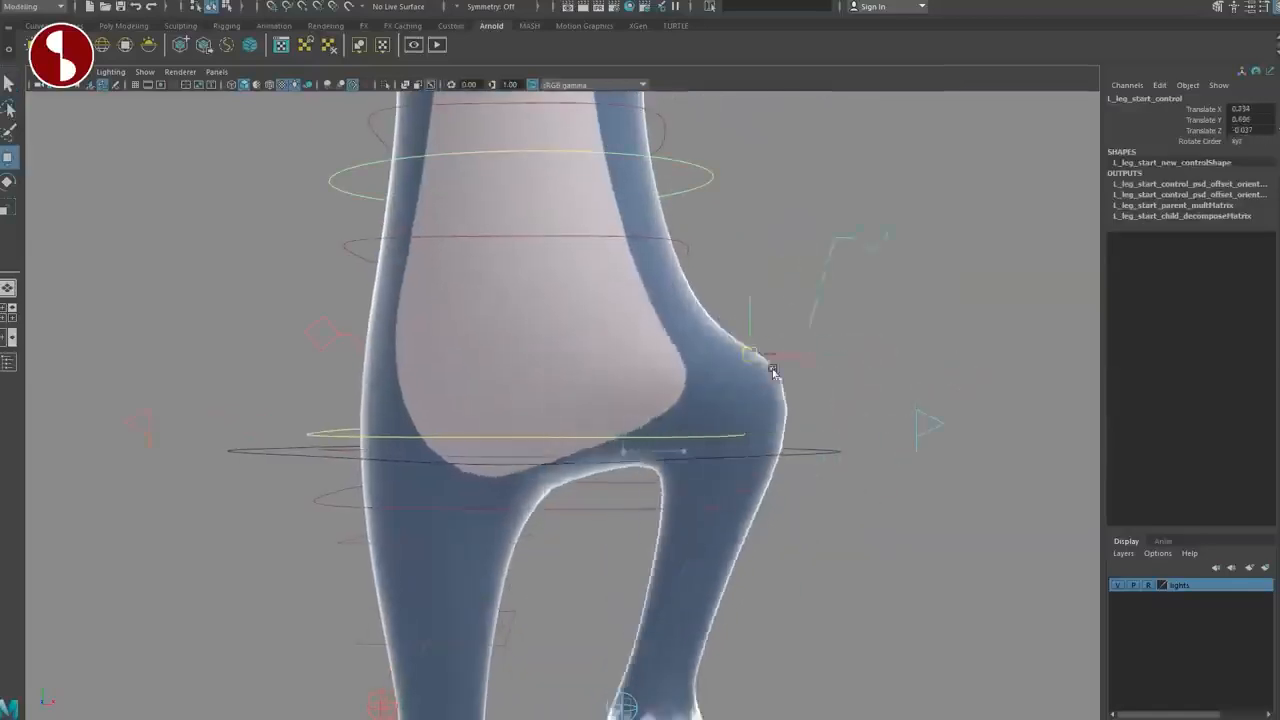
key("ctrl+z")
key("q")
Step: Try moving the left thigh's upper bend control near the hip, and undo the displacement
right_click_drag(687, 504, 594, 437, "alt")
left_click_drag(532, 445, 550, 487, "alt")
left_click(690, 524)
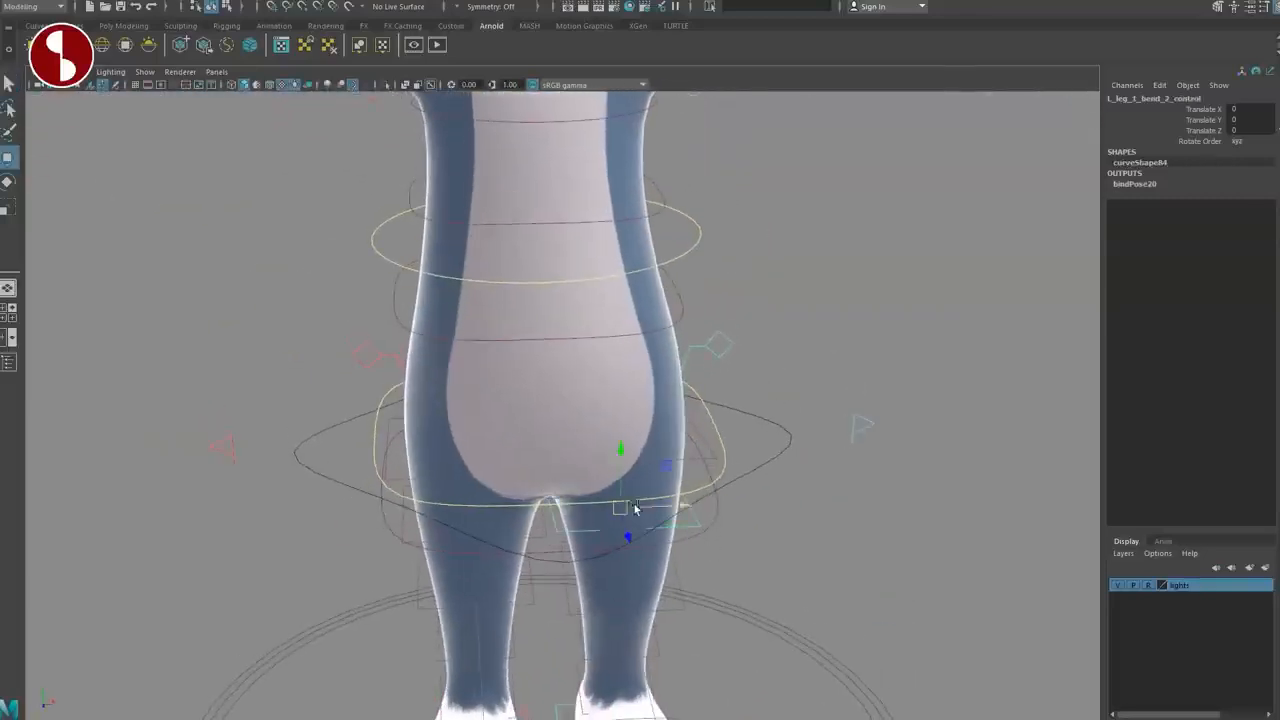
left_click_drag(627, 441, 661, 443)
key("ctrl+z")
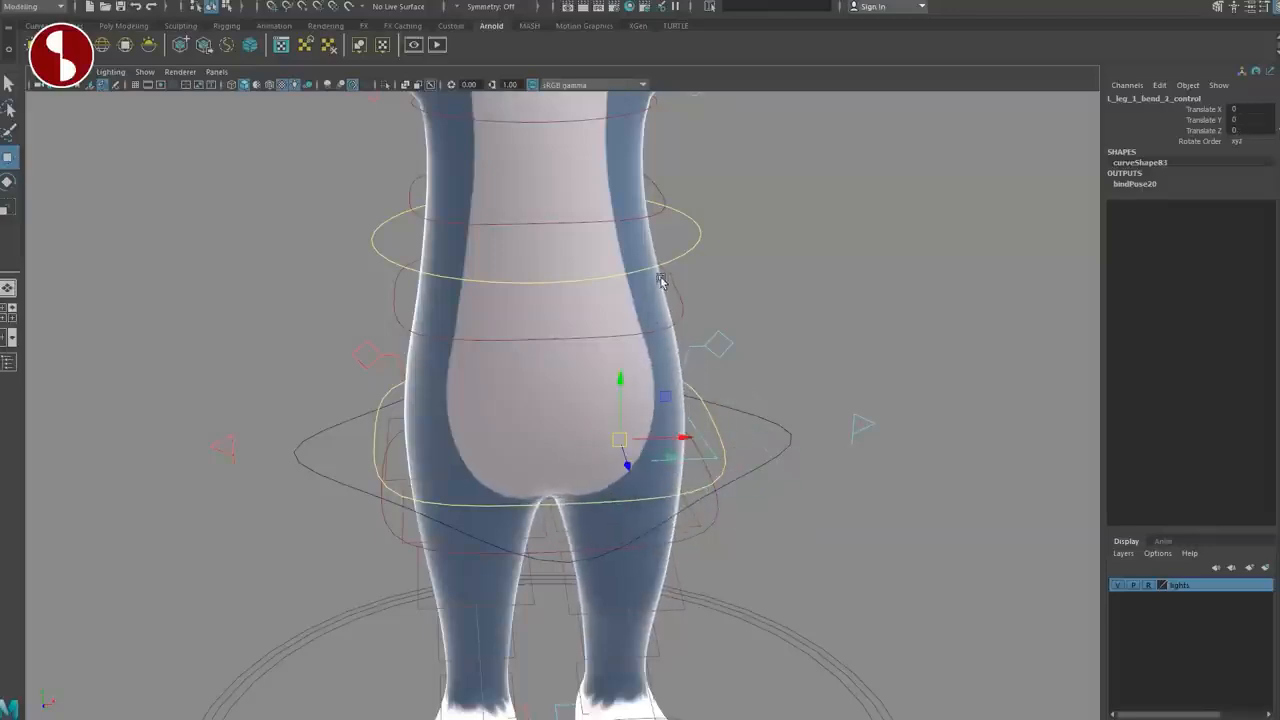
Step: Undo back through the series of recent rig control changes
key("ctrl+z")
key("ctrl+z")
key("ctrl+z")
key("ctrl+z")
key("ctrl+z")
key("ctrl+z")
key("ctrl+z")
key("ctrl+z")
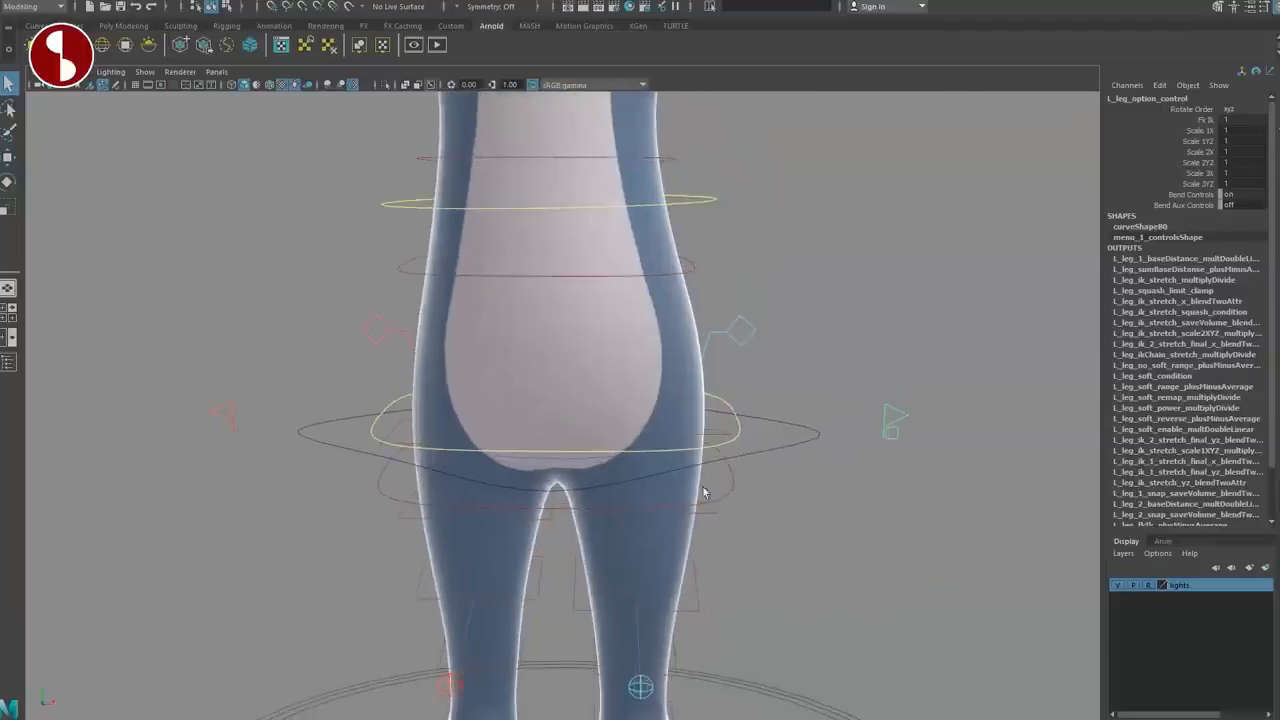
Step: Select the right leg's option control and examine its attributes and both legs
left_click_drag(221, 383, 300, 415)
scroll(583, 374, "down", 5)
left_click_drag(583, 374, 531, 394, "alt")
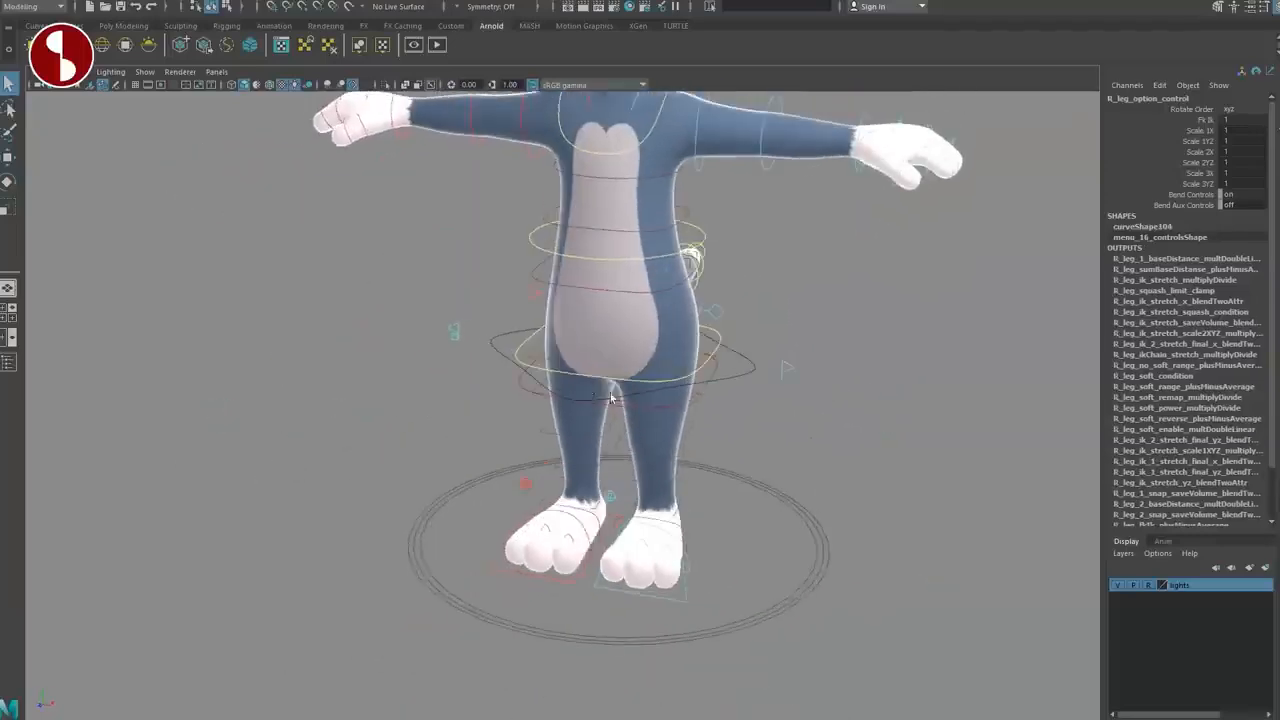
middle_click_drag(531, 394, 489, 388, "alt")
right_click_drag(489, 388, 669, 443, "alt")
left_click_drag(669, 443, 734, 318, "alt")
Step: Switch the left leg to FK by setting its option control's Fk Ik to 0
left_click(785, 313)
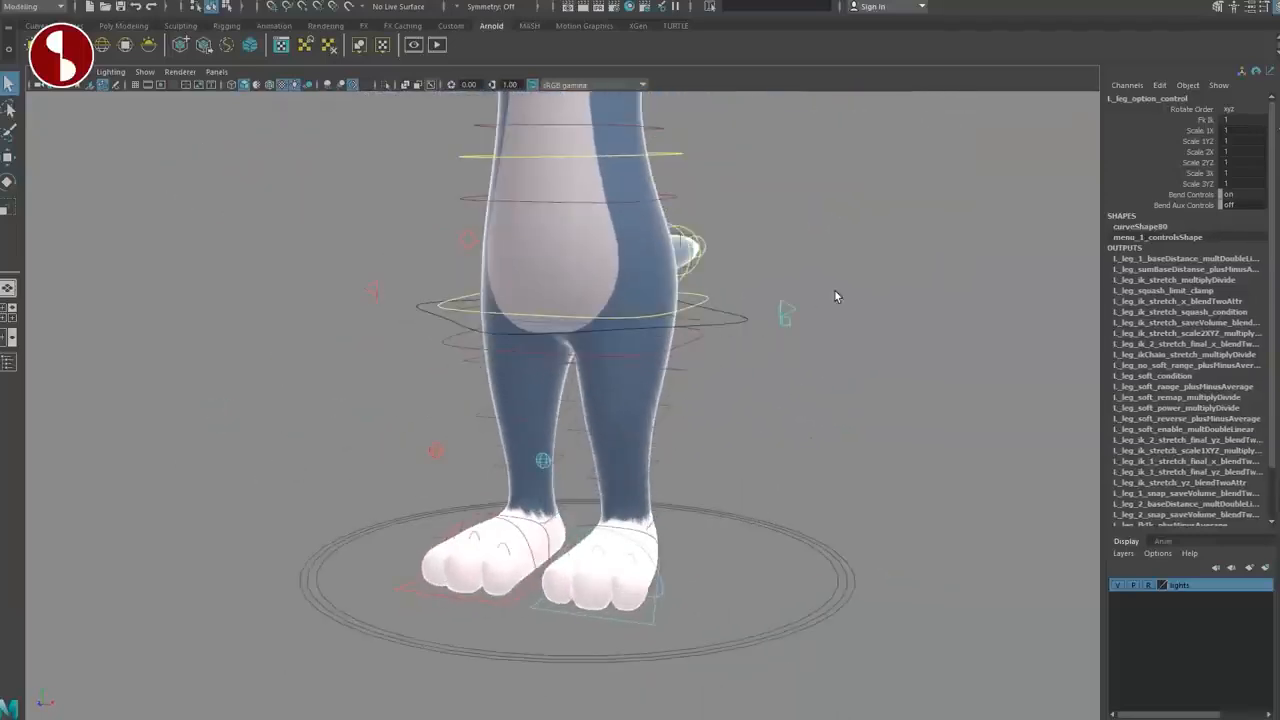
left_click(1156, 119)
middle_click_drag(1063, 149, 893, 151)
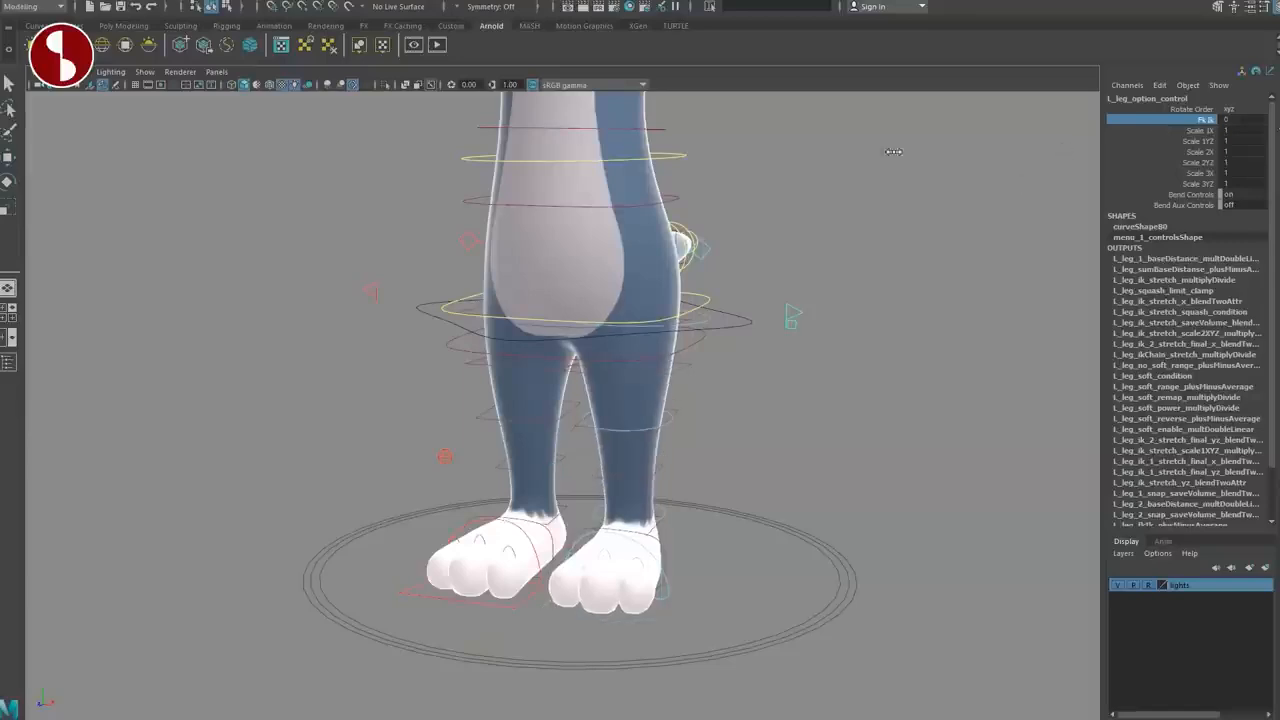
Step: Try rotating the left leg's FK knee control, undo it, and set Fk Ik back to 1
left_click(588, 425)
key("e")
left_click_drag(606, 402, 631, 411)
key("ctrl+z")
left_click(795, 322)
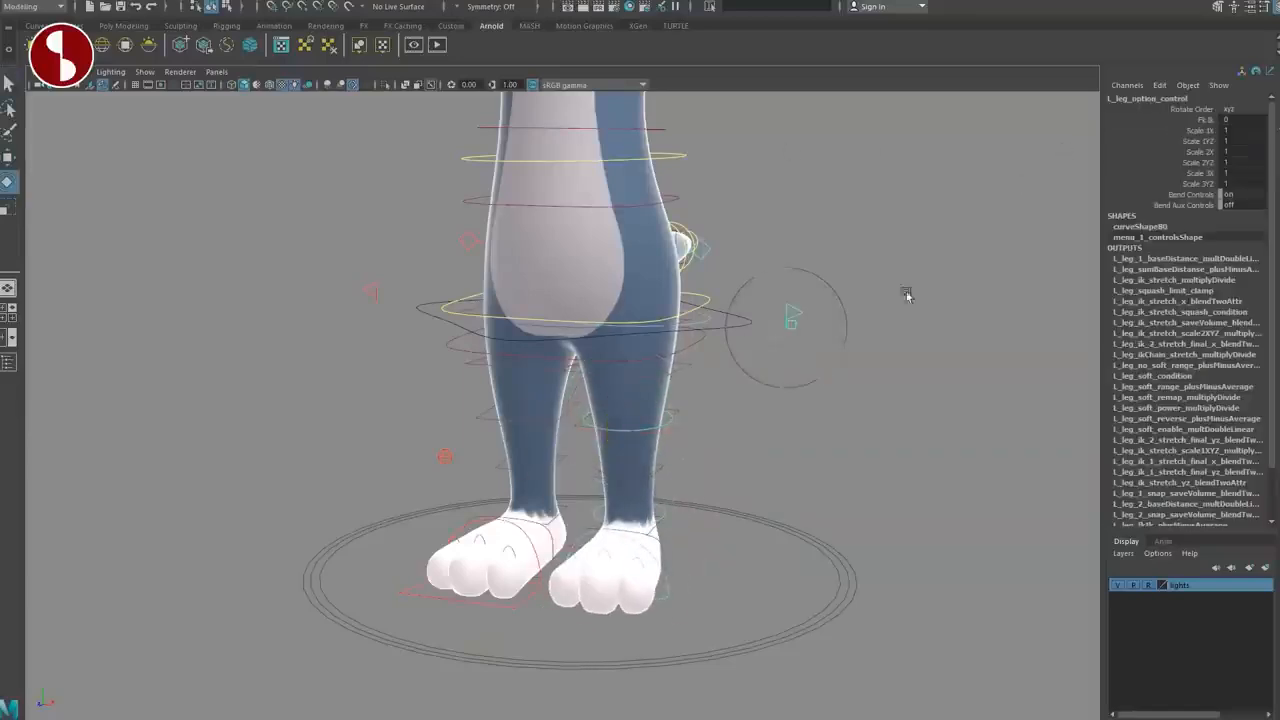
middle_click_drag(1072, 136, 1173, 140)
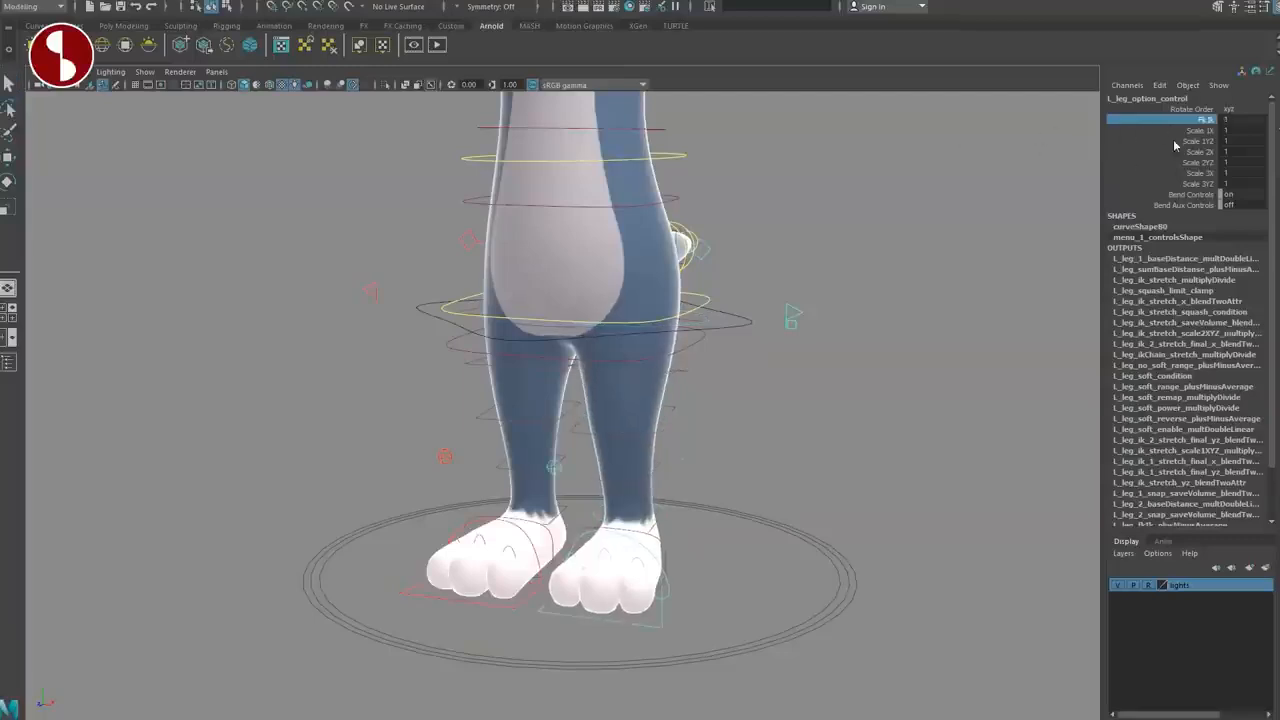
Step: Try out the left leg's Scale 1X, Scale 1YZ and the Scale 2X to 3YZ attributes, returning each to 1
left_click(1180, 130)
middle_click_drag(876, 222, 903, 226)
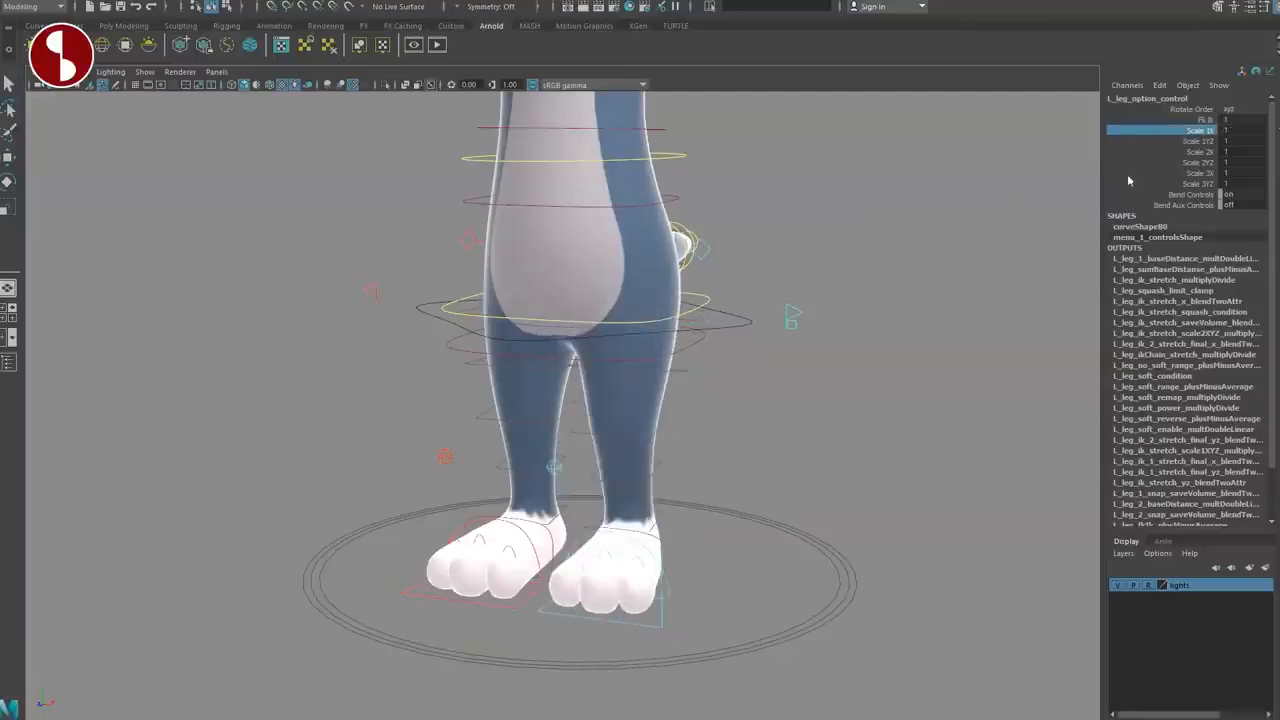
mouse_move(959, 154)
middle_mouse_down()
mouse_move(1020, 156)
mouse_move(970, 163)
middle_mouse_up()
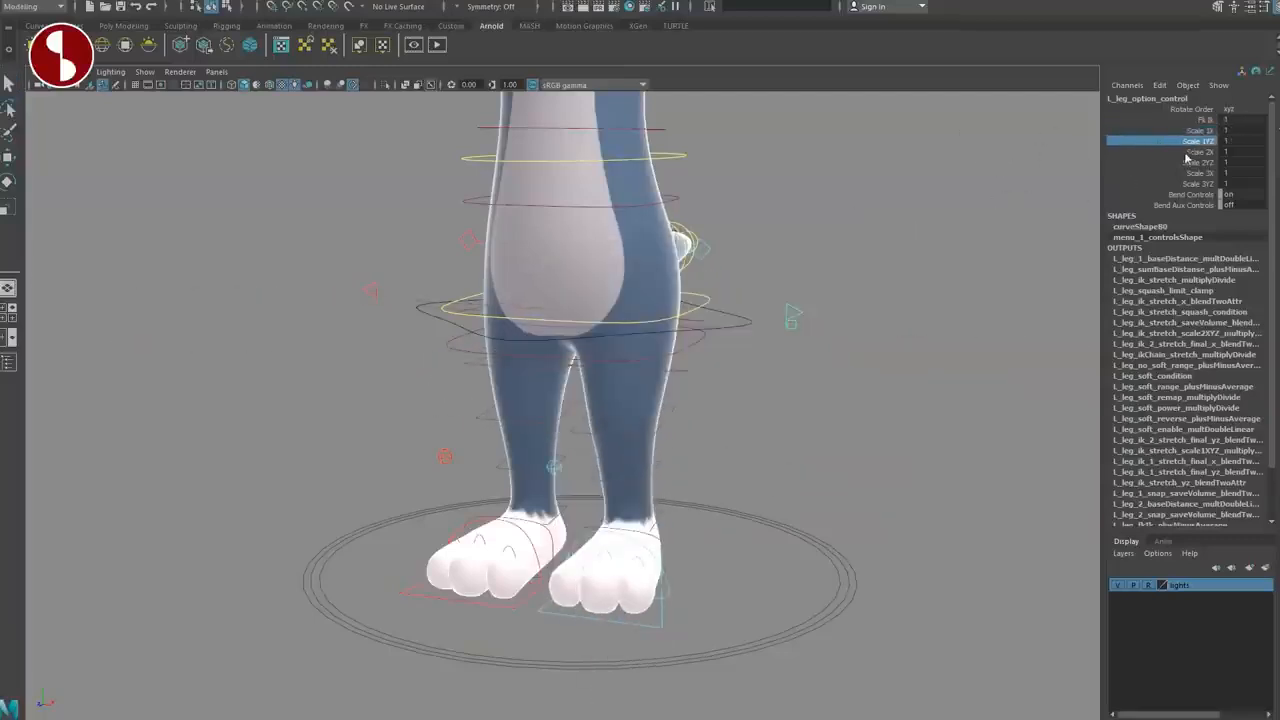
left_click_drag(1190, 152, 1180, 176)
middle_click_drag(1006, 178, 967, 167)
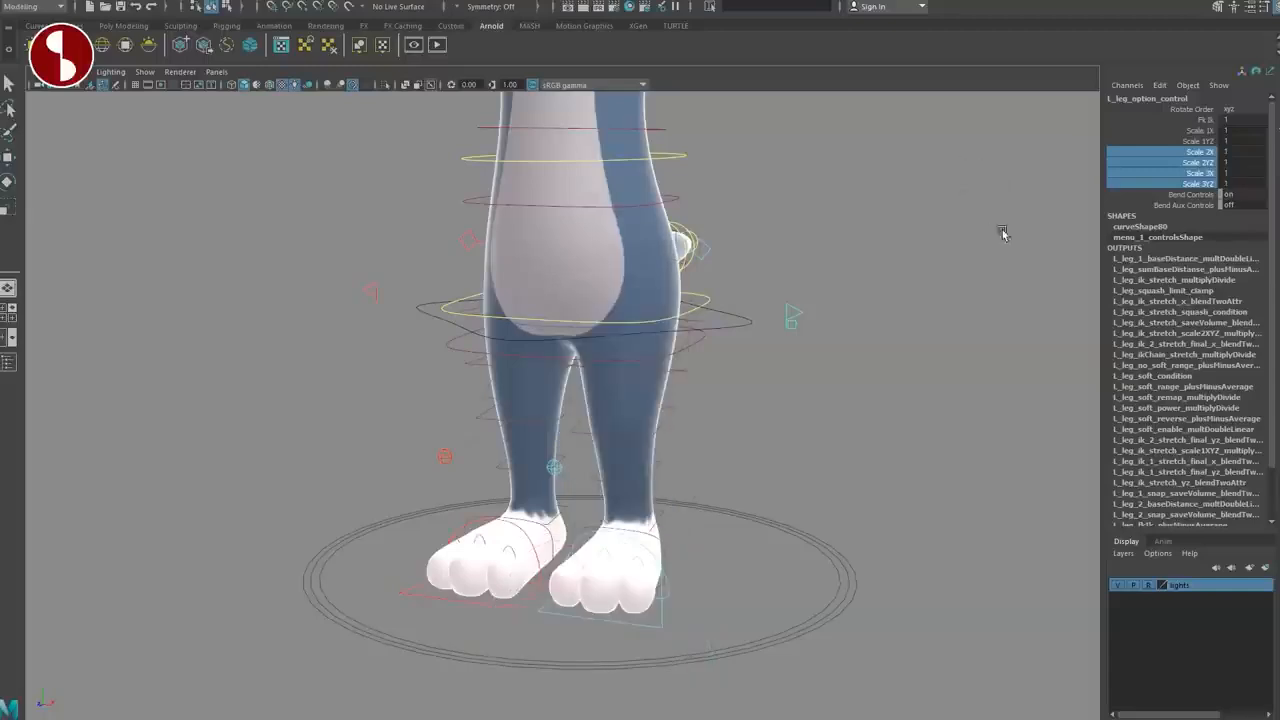
Step: Toggle the left leg's Bend Controls and Bend Aux Controls visibility, ending with only Bend Controls on
left_click(1190, 195)
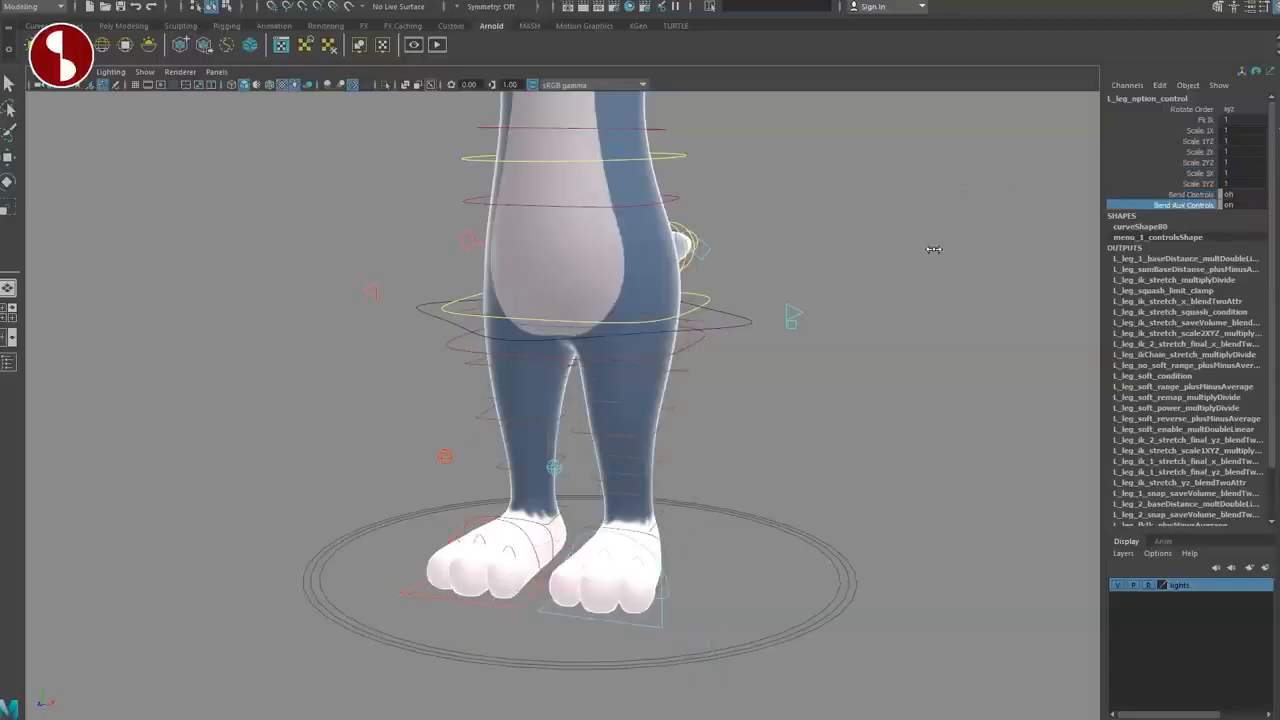
scroll(757, 429, "up", 10)
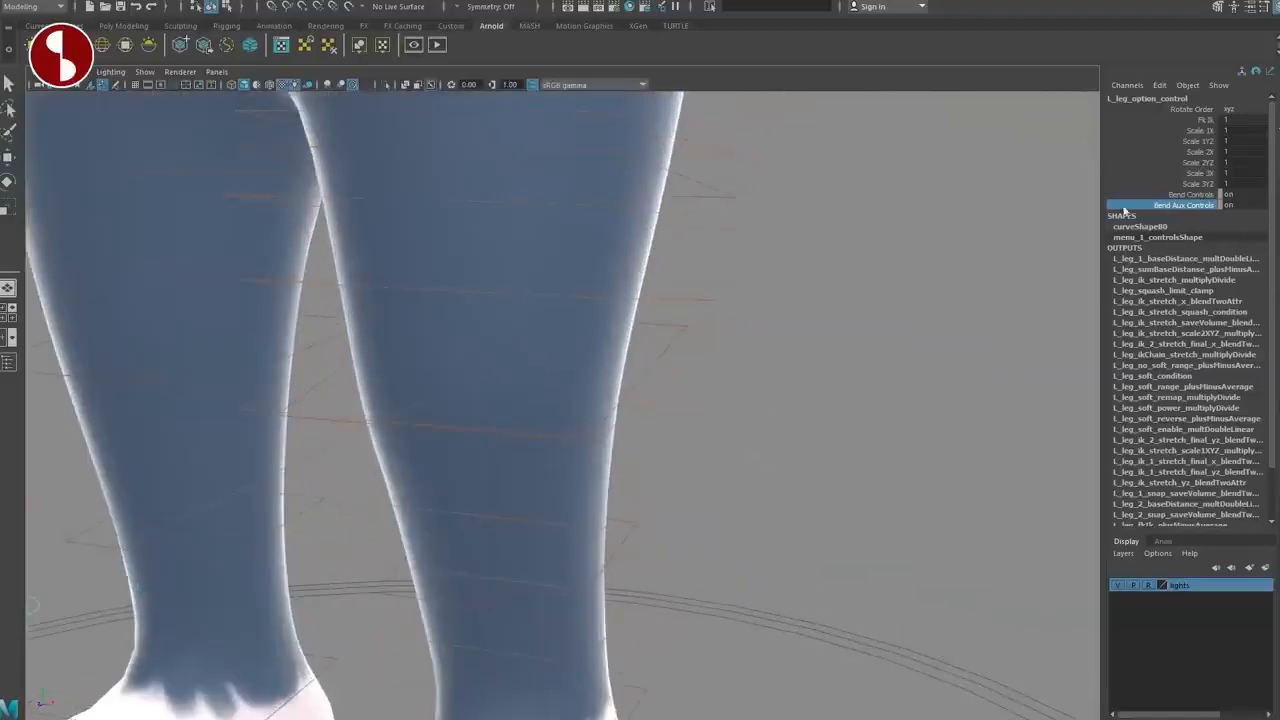
middle_click_drag(690, 222, 814, 434, "alt")
right_click_drag(814, 434, 606, 357, "alt")
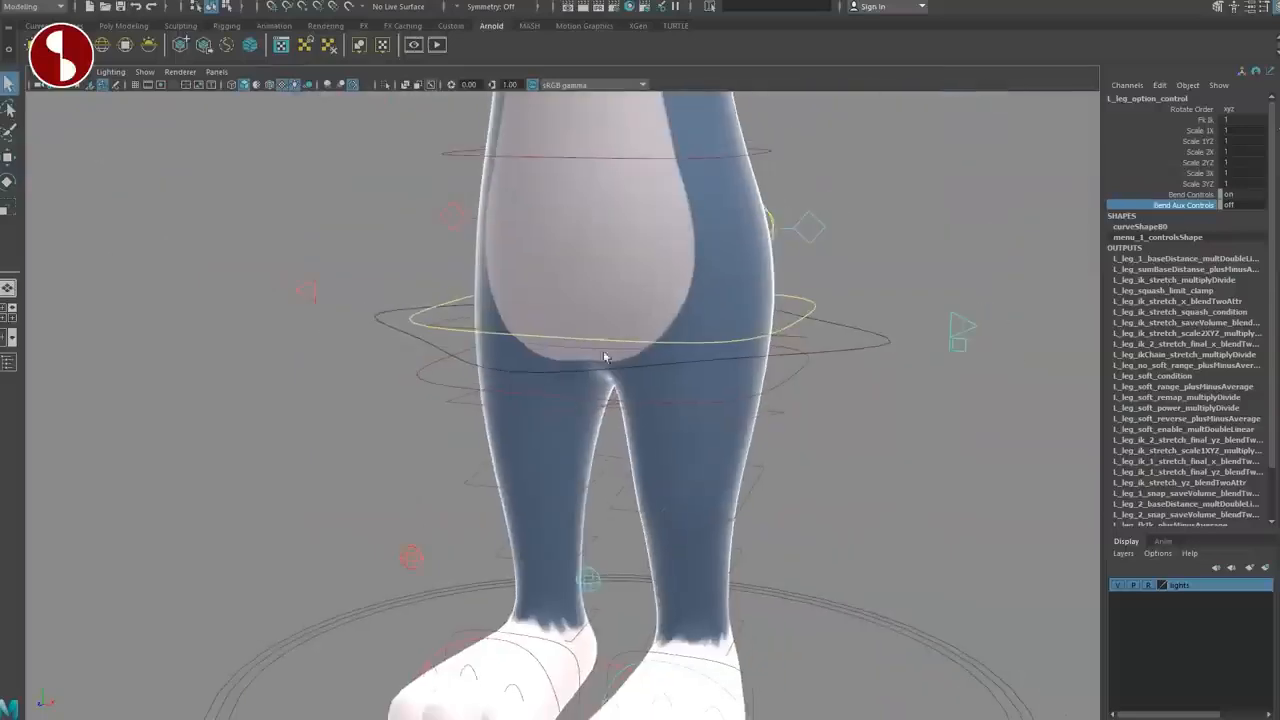
Step: Try rotating a control on the torso, and undo the rotation
middle_click_drag(600, 327, 622, 484, "alt")
left_click_drag(560, 420, 640, 385, "alt")
middle_click_drag(616, 359, 530, 544, "alt")
right_click_drag(572, 548, 535, 536, "alt")
left_click(663, 338)
middle_click_drag(598, 350, 660, 430, "alt")
right_click_drag(660, 430, 634, 430, "alt")
middle_click_drag(636, 427, 601, 406, "alt")
middle_click_drag(636, 449, 660, 391, "alt")
key("e")
left_click_drag(626, 375, 757, 446)
key("ctrl+z")
key("r")
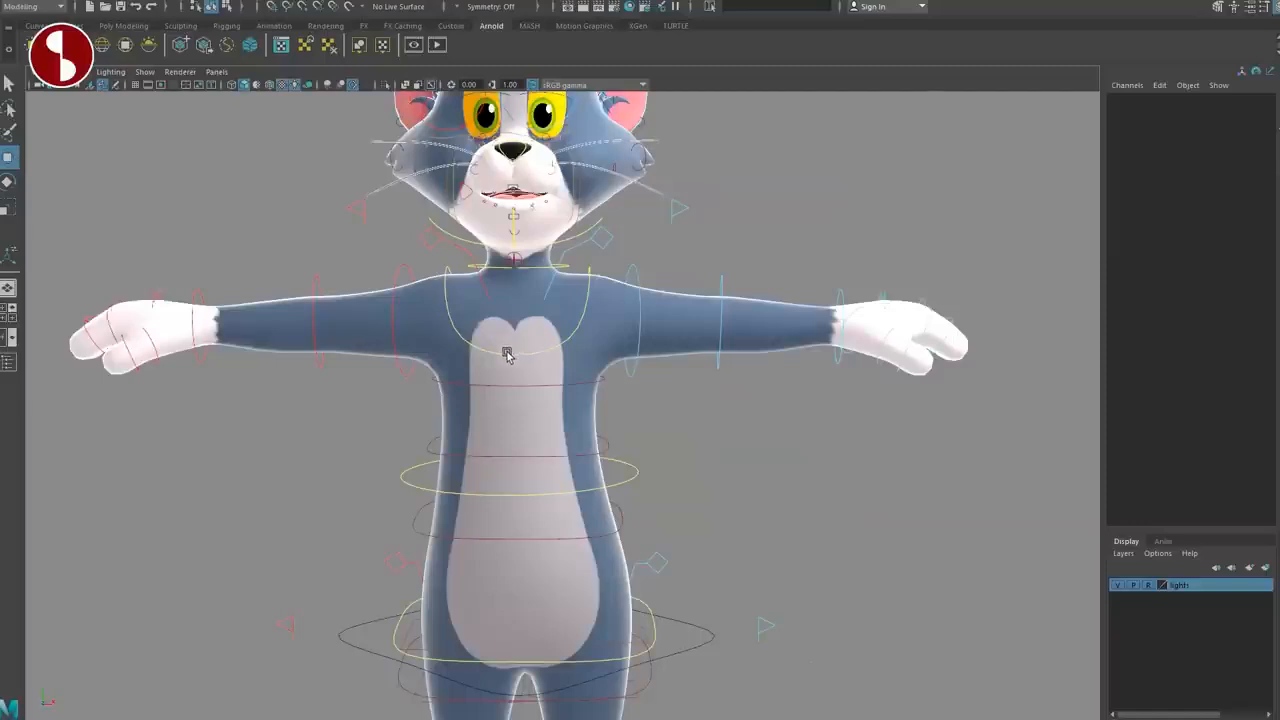
Step: Try shifting the spine chest control's Pivot Pos Y to negative values and return it to 0
left_click(507, 355)
key("e")
key("f")
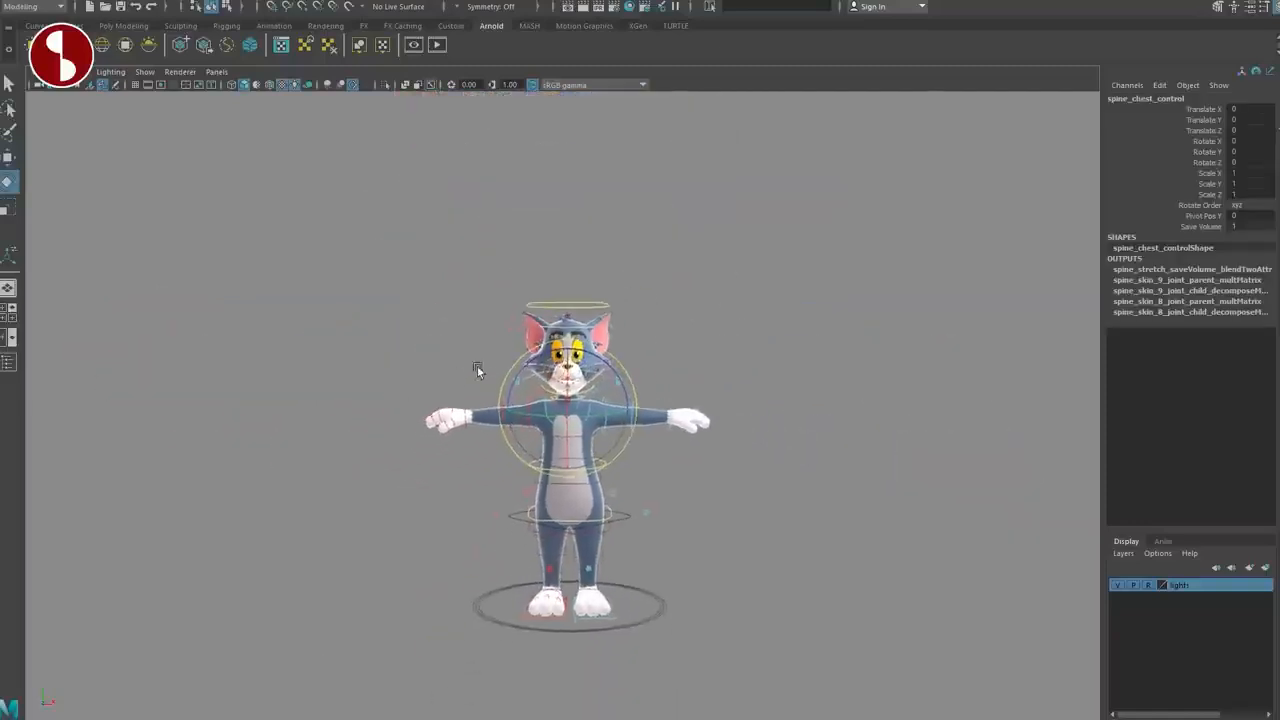
left_click(1201, 216)
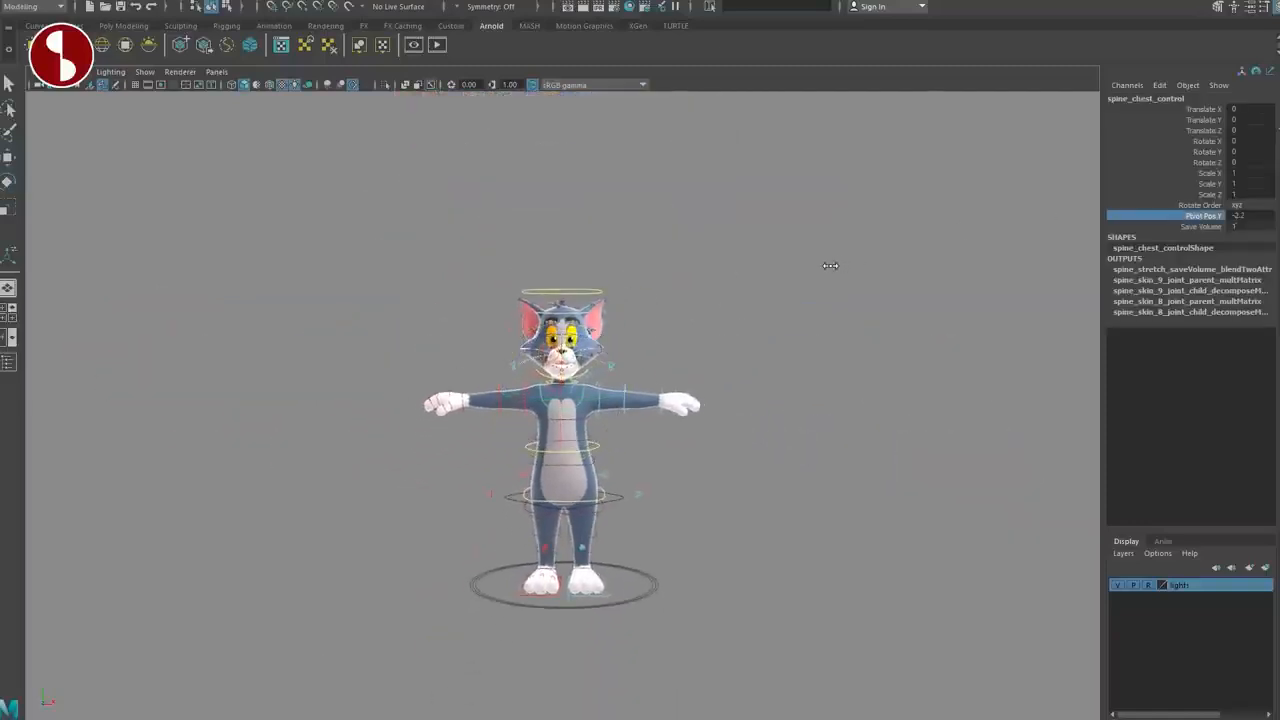
middle_click_drag(811, 266, 950, 238)
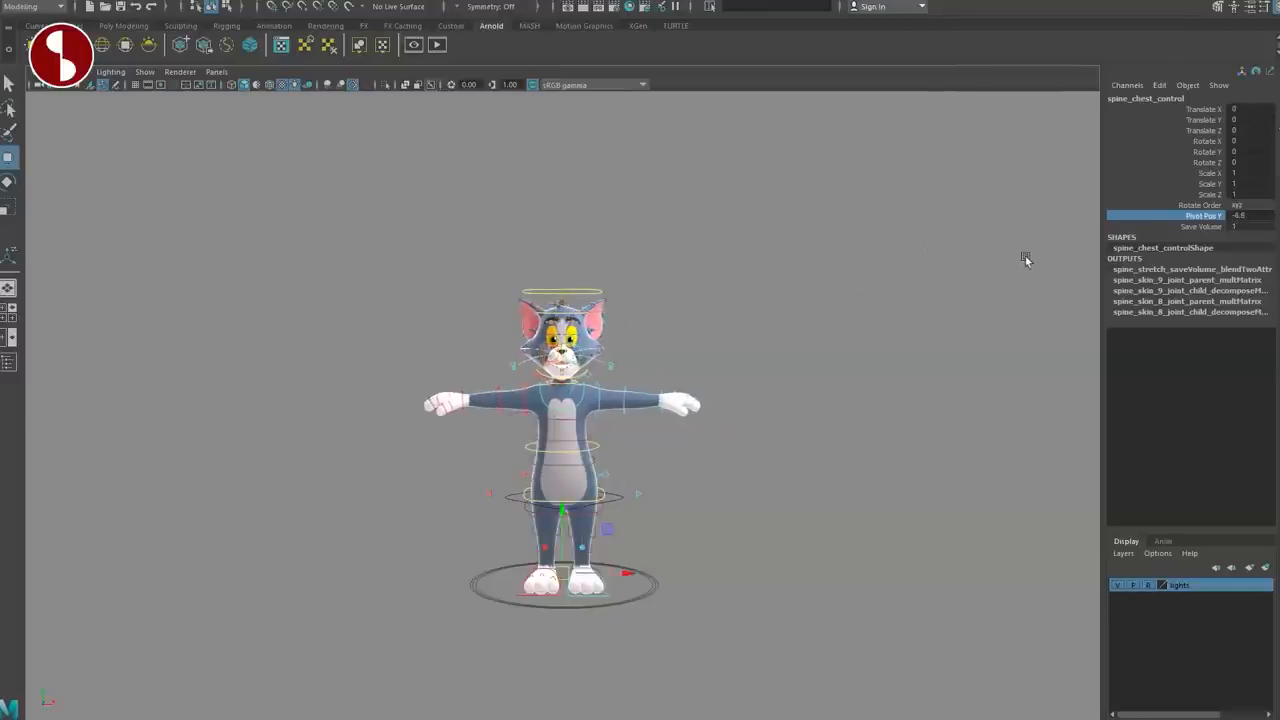
Step: Test the chest control's Save Volume at 1 by moving the chest down and up
left_click(1180, 228)
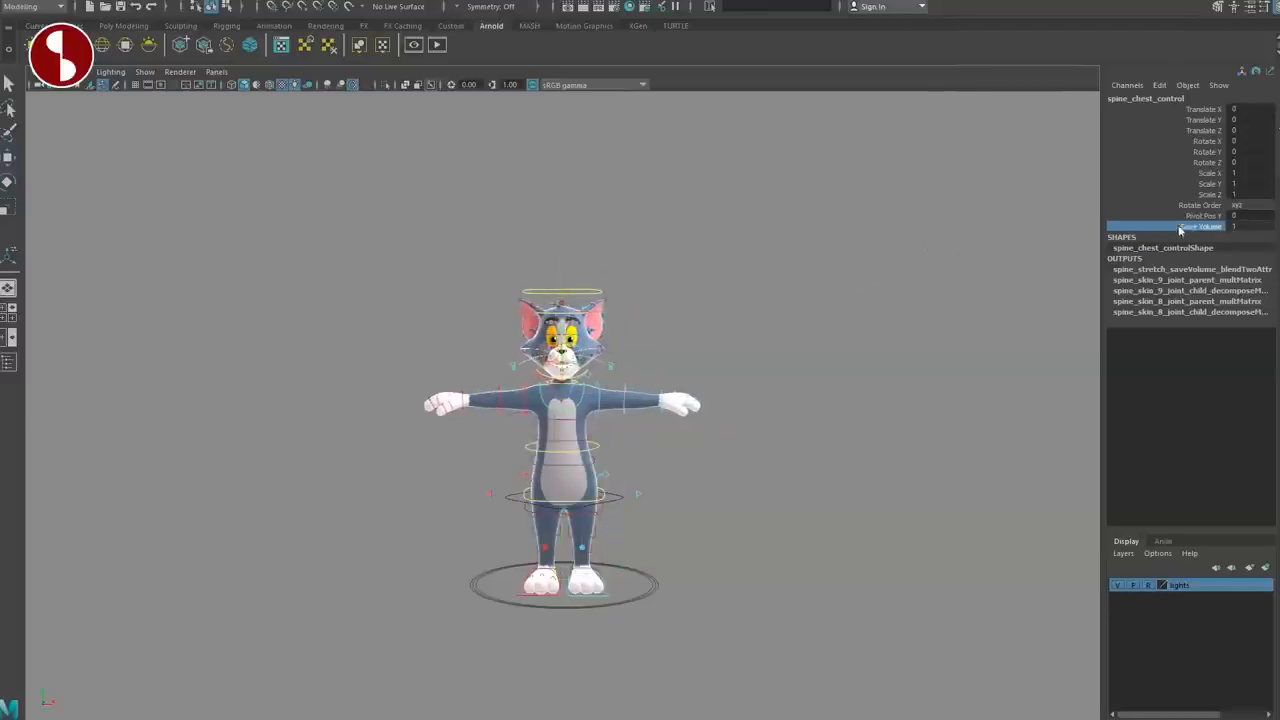
middle_click_drag(693, 348, 749, 348, "alt")
right_click_drag(749, 348, 774, 417, "alt")
middle_click_drag(774, 417, 694, 391, "alt")
right_click_drag(760, 420, 868, 486, "alt")
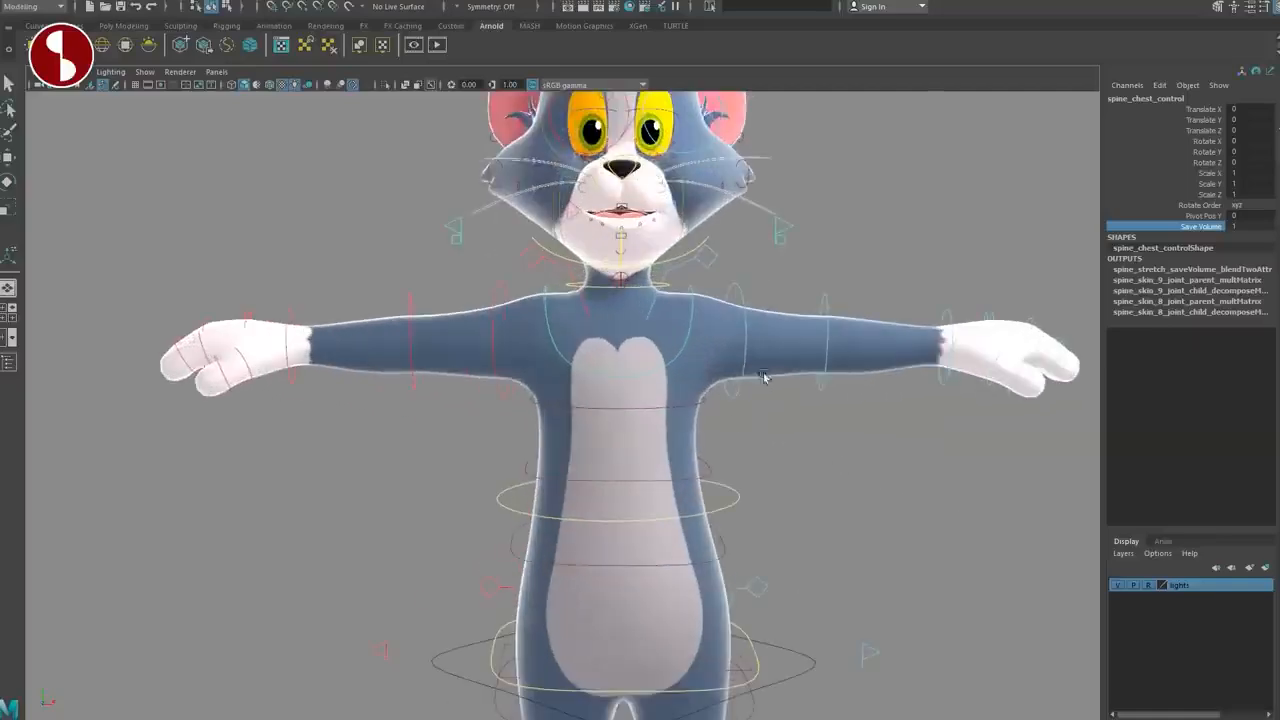
right_click_drag(726, 368, 704, 312, "alt")
key("w")
middle_click_drag(704, 314, 678, 442, "alt")
left_click_drag(595, 341, 588, 435)
middle_click_drag(588, 435, 586, 361, "alt")
left_click_drag(615, 390, 613, 343)
Step: Try stretching the chest control upward with Save Volume at 0, and undo the changes
left_click(1172, 227)
middle_click_drag(1000, 256, 848, 260)
left_click_drag(606, 318, 620, 182)
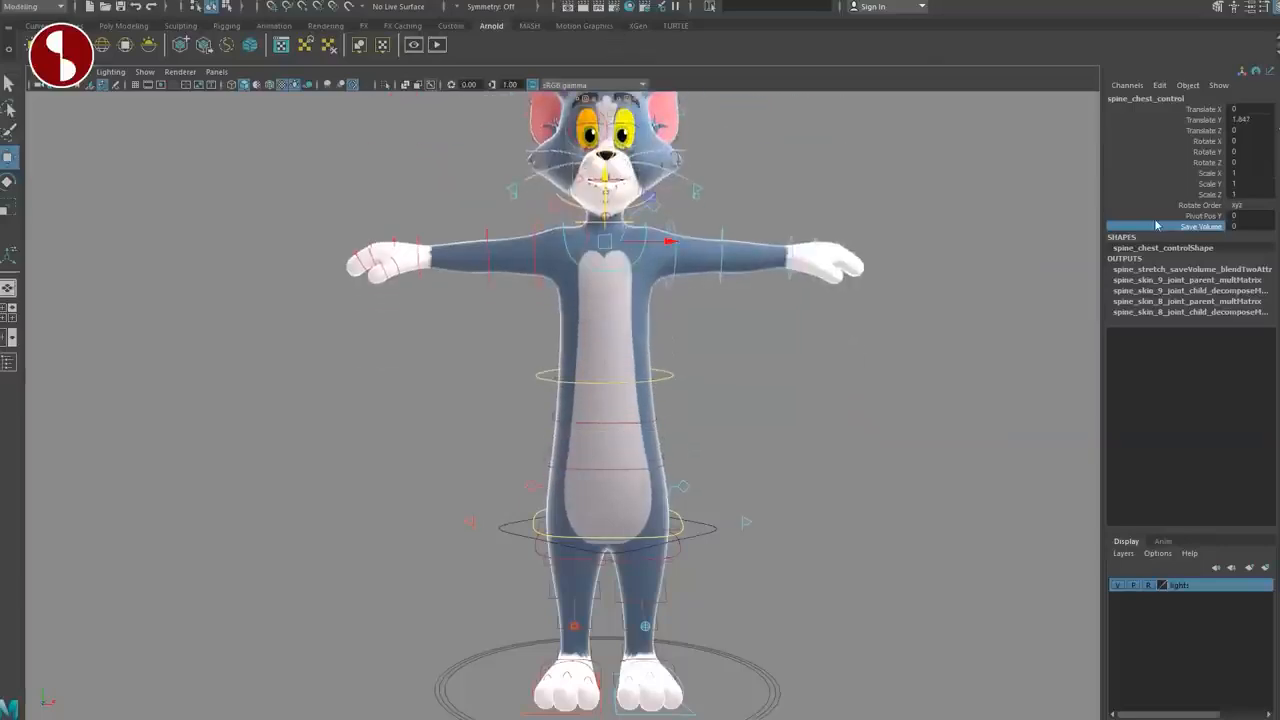
key("ctrl+z")
key("ctrl+z")
key("q")
right_click_drag(621, 332, 655, 435, "alt")
key("ctrl+z")
key("ctrl+z")
Step: Try rotating the left scapula control and undo the rotation
right_click_drag(597, 369, 795, 556, "alt")
middle_click_drag(591, 371, 404, 404, "alt")
right_click_drag(404, 404, 566, 440, "alt")
middle_click_drag(478, 369, 766, 366, "alt")
left_click(783, 354)
right_click_drag(783, 354, 634, 367, "alt")
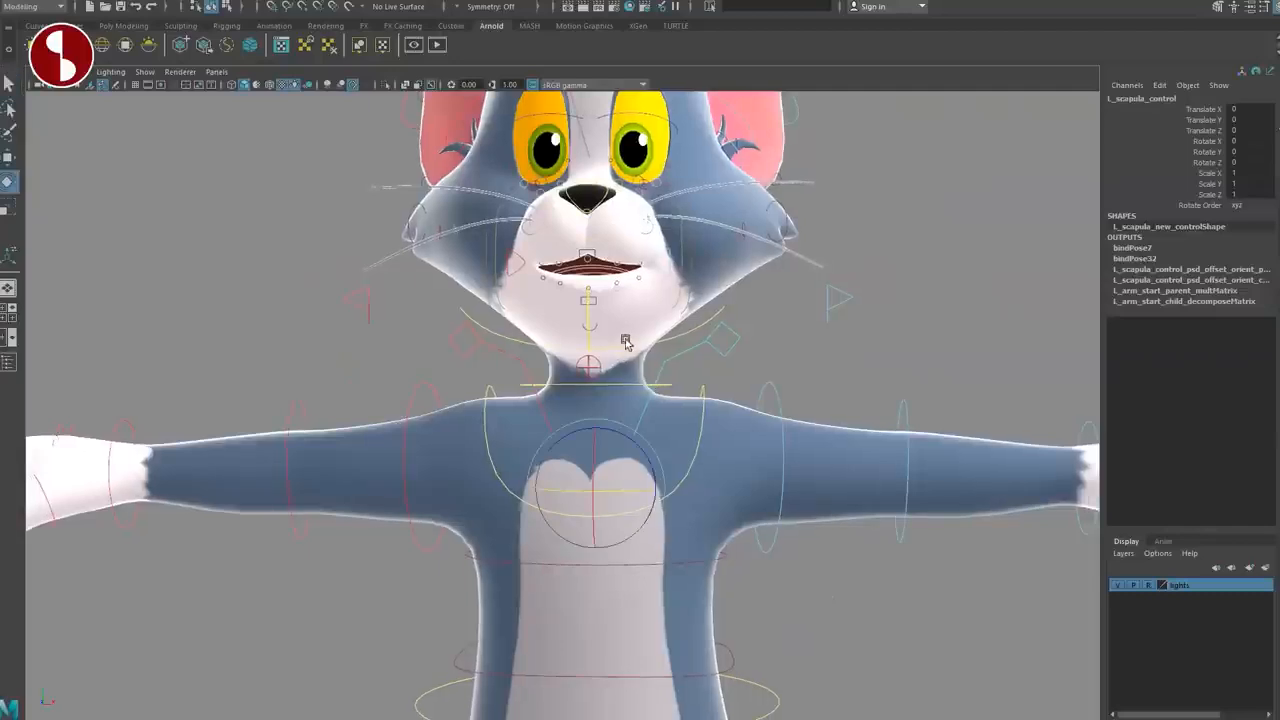
left_click_drag(621, 440, 663, 471)
key("ctrl+z")
key("ctrl+z")
Step: Select the left arm's option control and set Fk Ik to 1
right_click_drag(897, 531, 699, 492, "alt")
left_click(719, 341)
left_click(670, 569)
middle_click_drag(672, 572, 733, 602, "alt")
right_click_drag(733, 602, 822, 570, "alt")
middle_click_drag(822, 570, 569, 503, "alt")
left_click(646, 389)
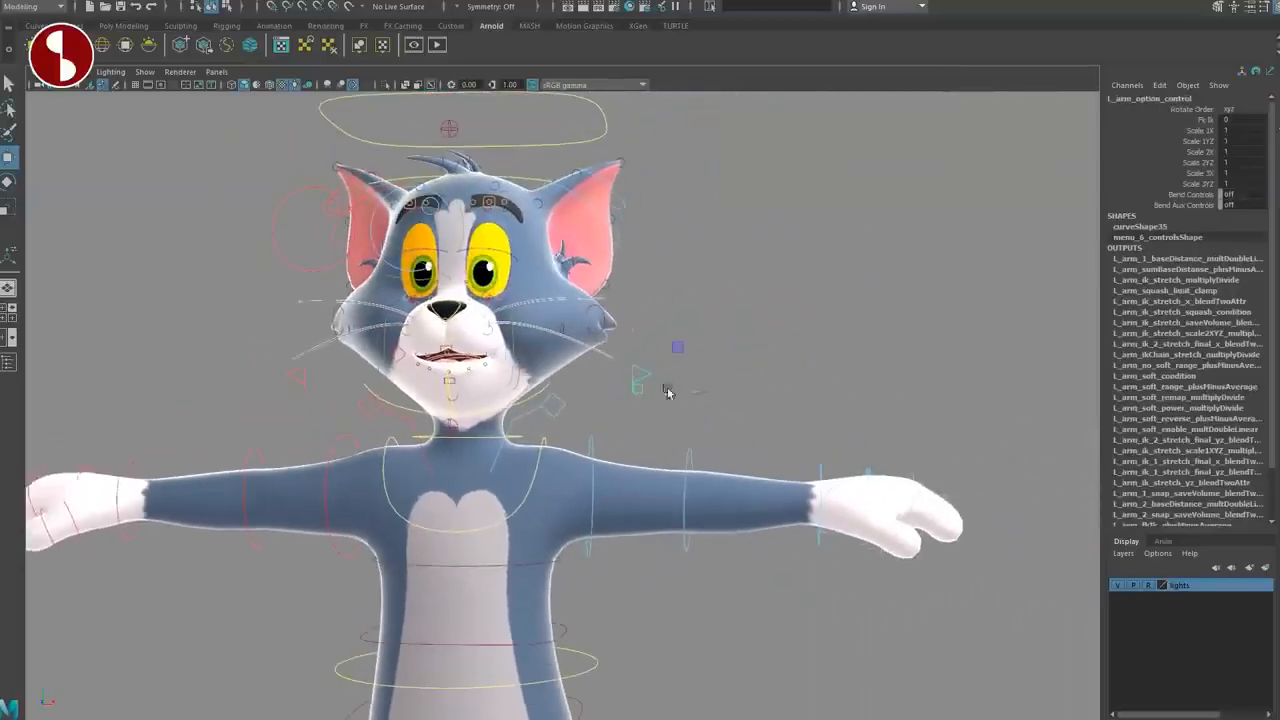
middle_click_drag(782, 203, 967, 259)
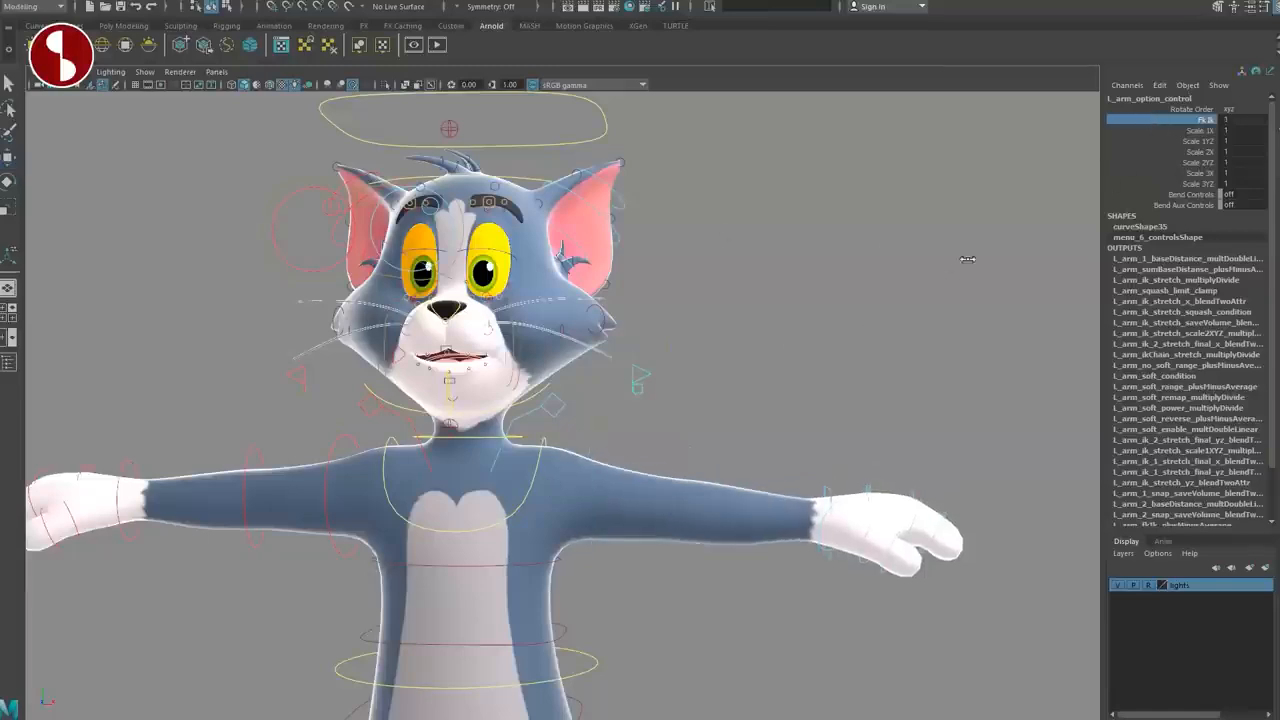
Step: Try raising the left hand beside the head with the arm's IK control, and undo back to Fk Ik 0
left_click(833, 490)
left_click_drag(836, 512, 713, 170)
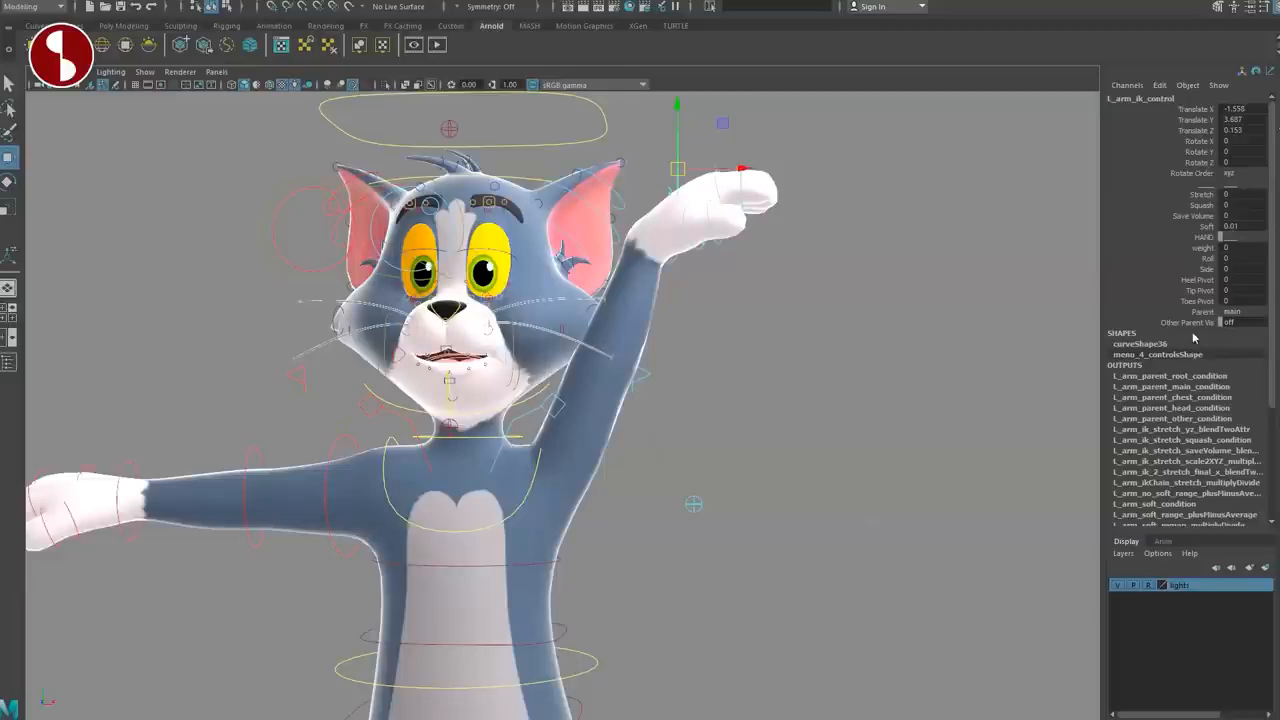
key("ctrl+z")
key("ctrl+z")
key("ctrl+z")
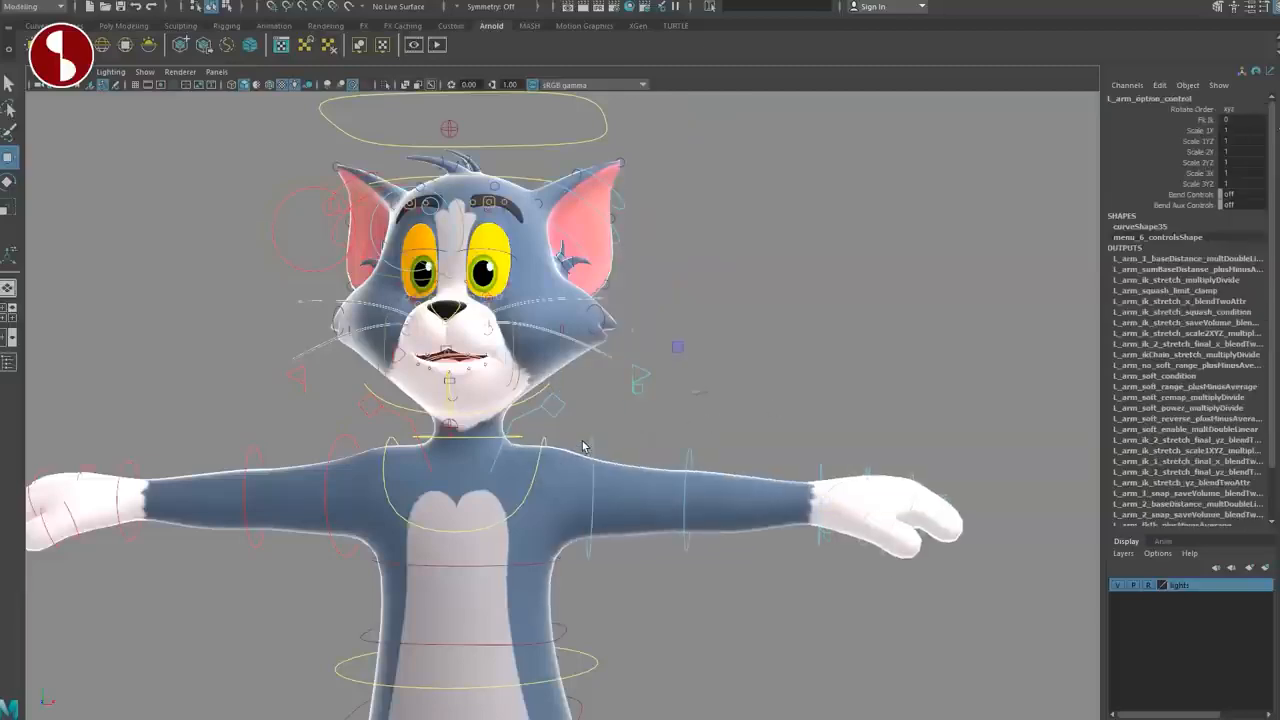
key("ctrl+z")
Step: Try raising the left arm with its first FK control and the scapula control, and undo both rotations
left_click(592, 446)
key("e")
left_click_drag(540, 436, 523, 472)
key("q")
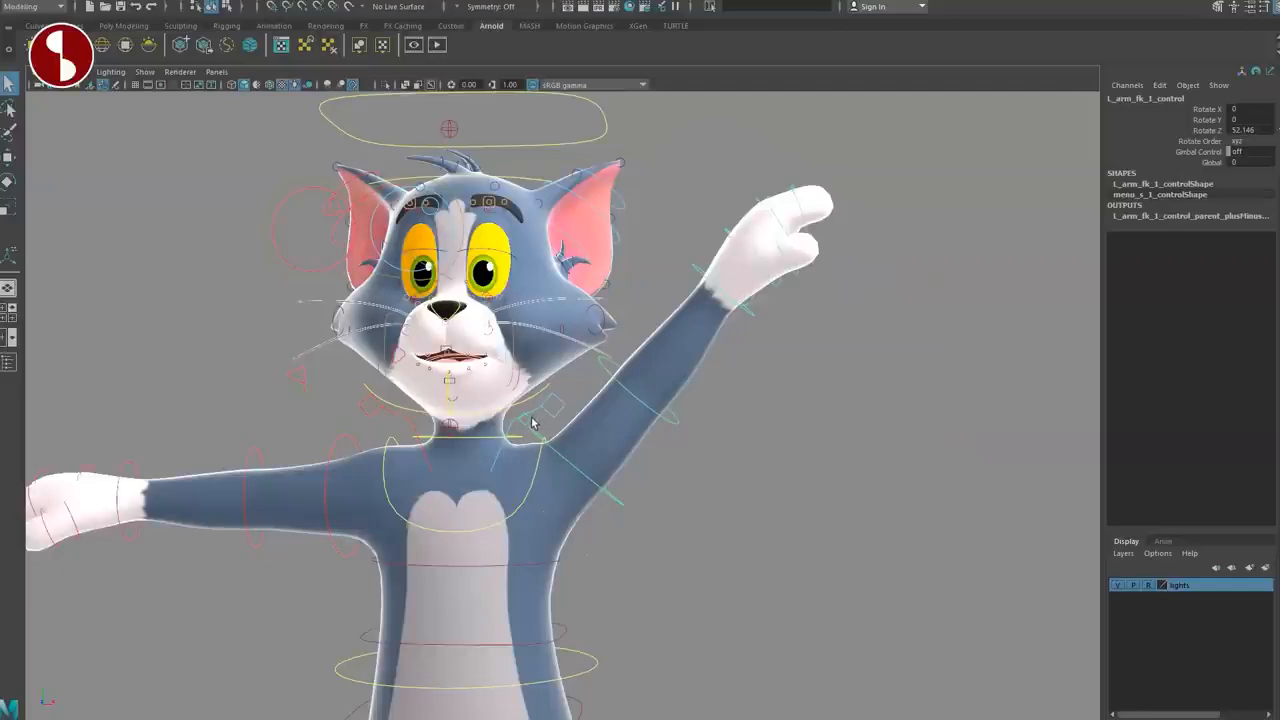
left_click(551, 421)
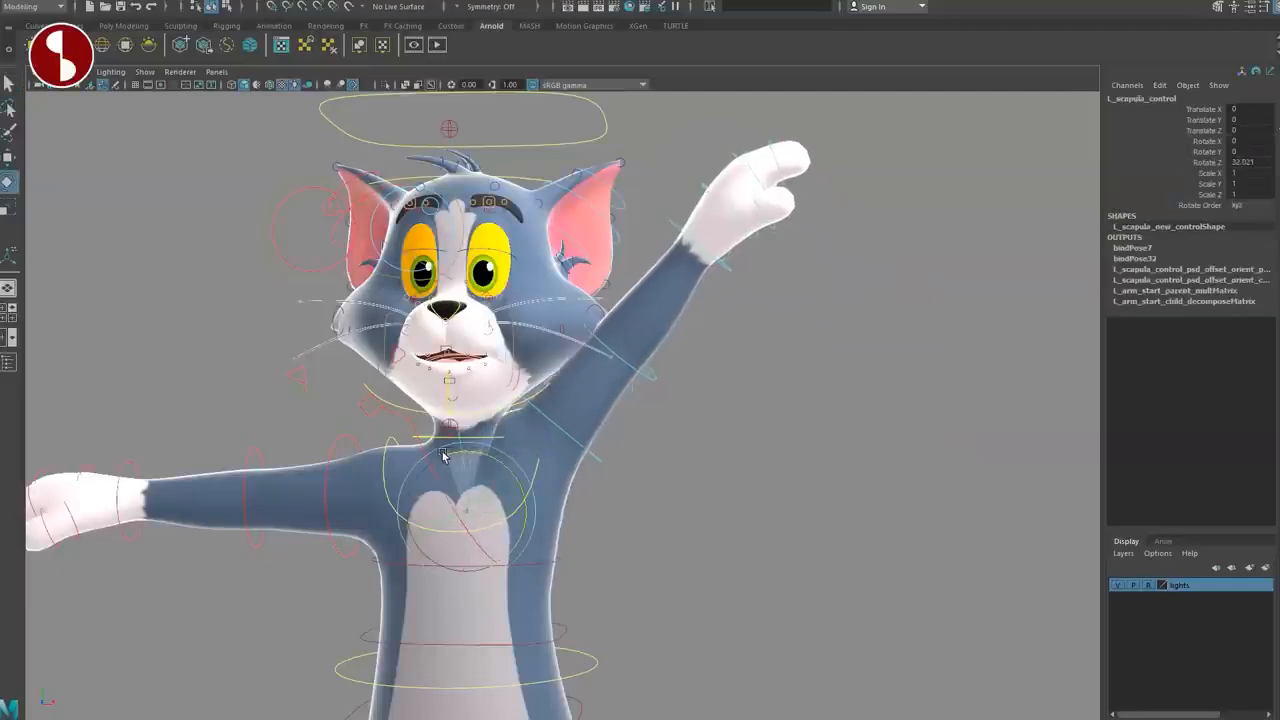
key("ctrl+z")
key("ctrl+z")
key("ctrl+z")
key("ctrl+z")
key("ctrl+z")
key("ctrl+z")
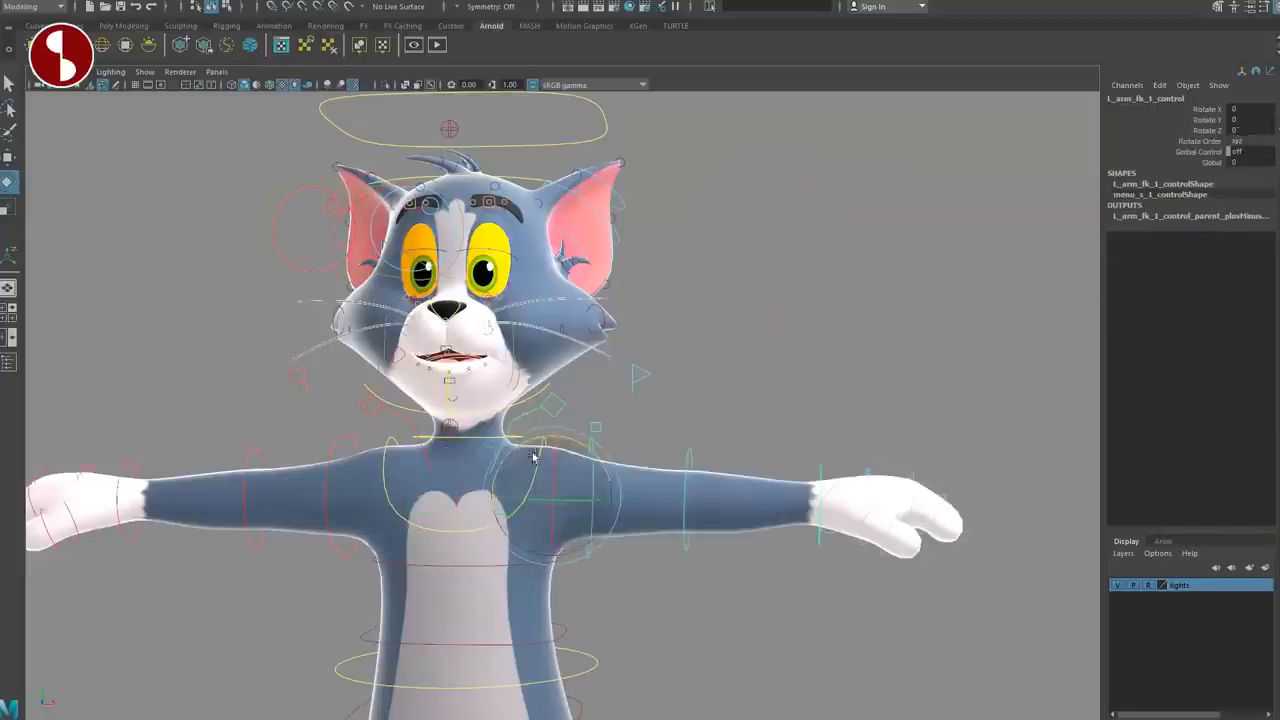
key("ctrl+z")
Step: Try rotating the left wrist's FK control and undo the rotation
left_click_drag(771, 546, 711, 423, "alt")
left_click(620, 430)
key("ctrl+z")
key("ctrl+z")
key("ctrl+z")
right_click_drag(711, 423, 808, 448, "alt")
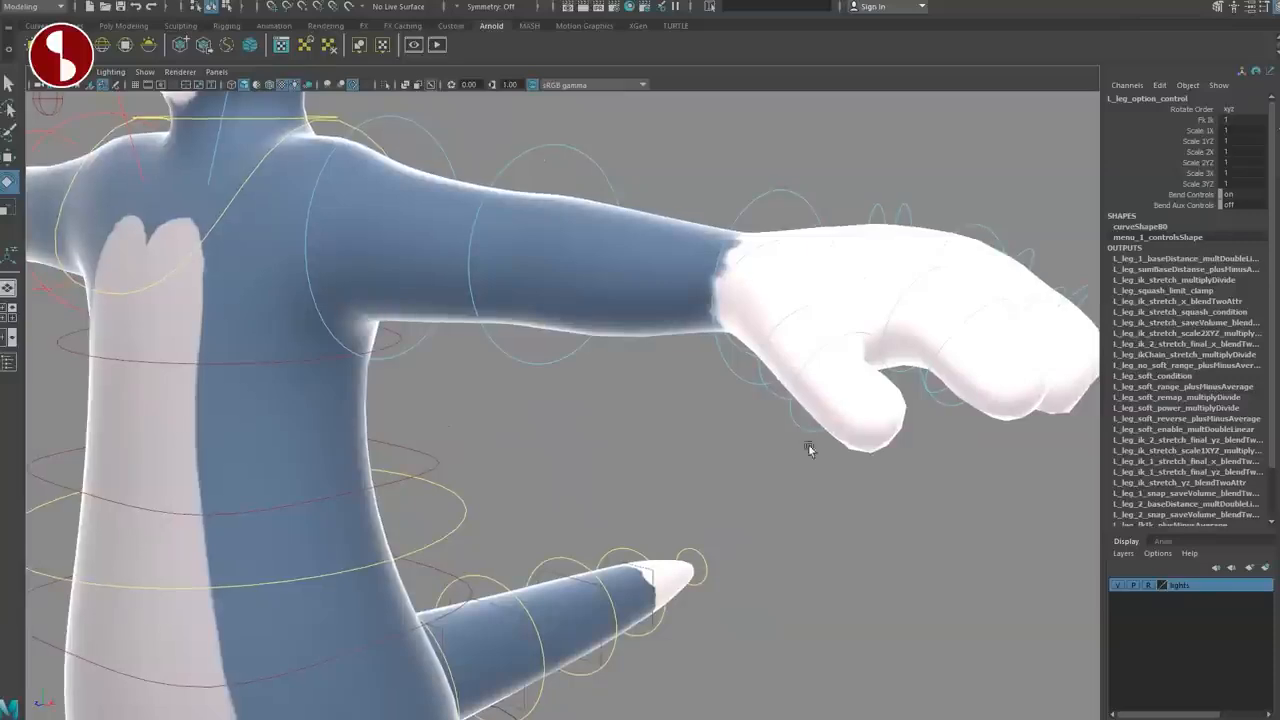
left_click(779, 193)
left_click_drag(779, 215, 886, 489, "alt")
right_click_drag(886, 489, 763, 363, "alt")
left_click_drag(763, 363, 730, 405)
key("ctrl+z")
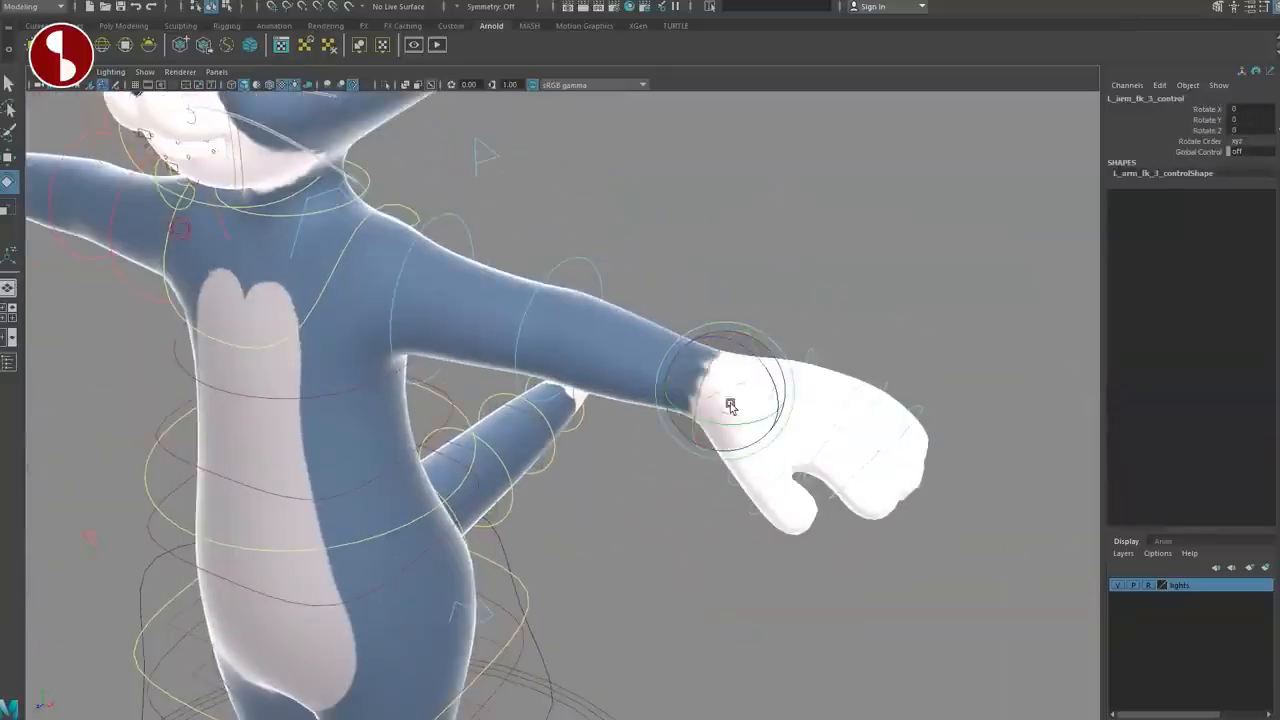
Step: Check the left elbow's FK control with the Scale tool active
key("r")
left_click_drag(591, 270, 592, 271)
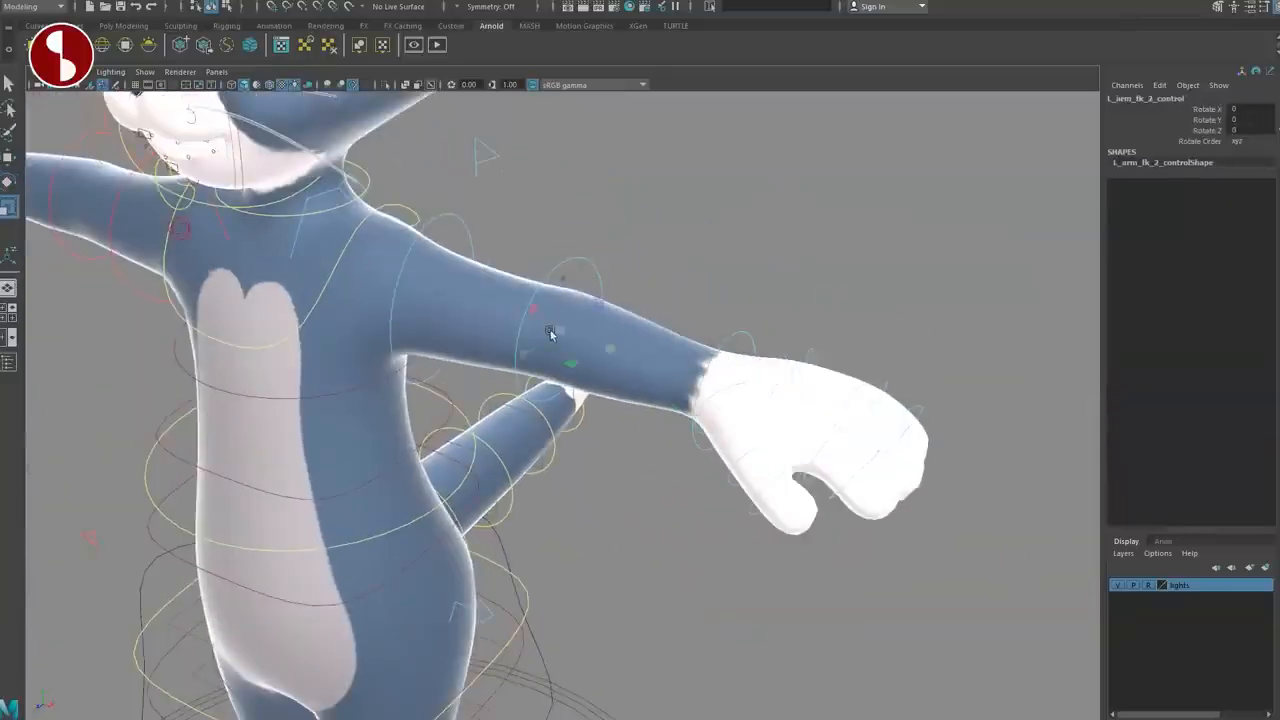
left_click_drag(434, 186, 466, 220)
key("q")
Step: Try the left arm's Fk Ik at 1 and Scale 1X at about 4.1, and undo the changes
left_click(484, 158)
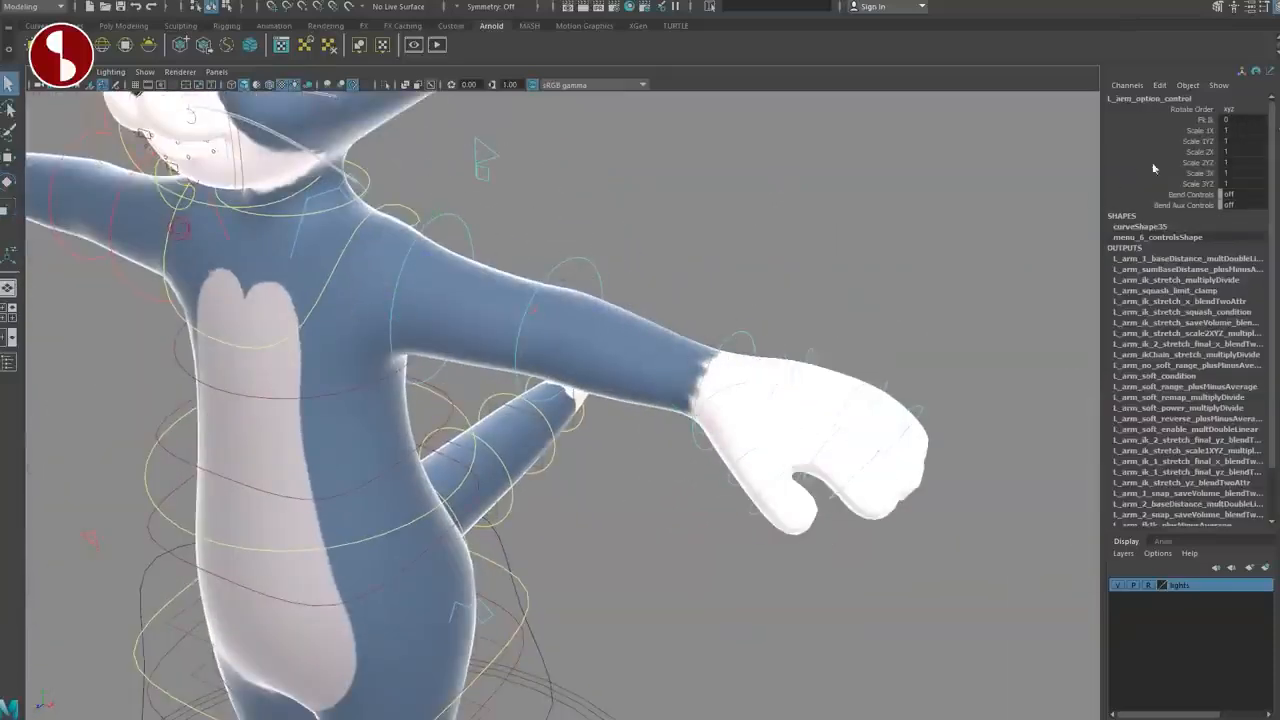
left_click(1172, 119)
middle_click_drag(799, 191, 851, 203)
left_click(1180, 131)
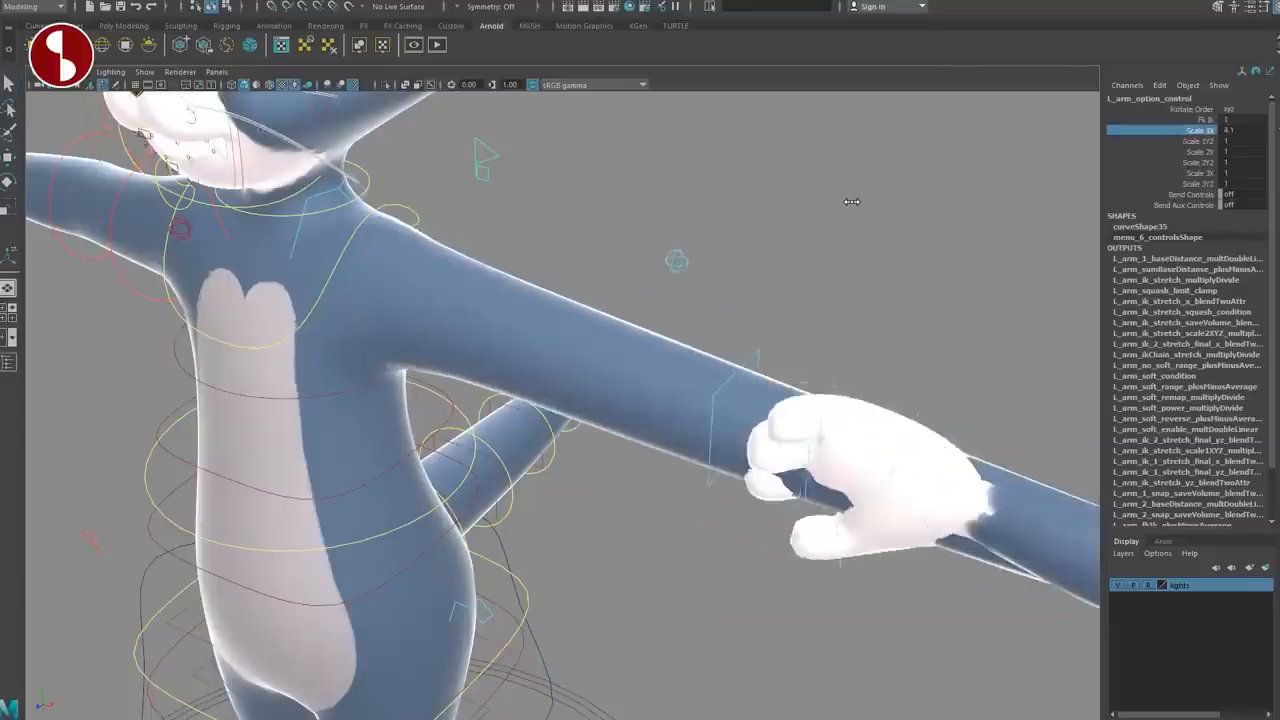
right_click_drag(851, 203, 603, 186, "alt")
key("ctrl+z")
Step: Try changing the left arm's Scale 1YZ to Scale 3YZ attributes together, and undo the change
left_click_drag(1167, 148, 1191, 181)
key("ctrl+z")
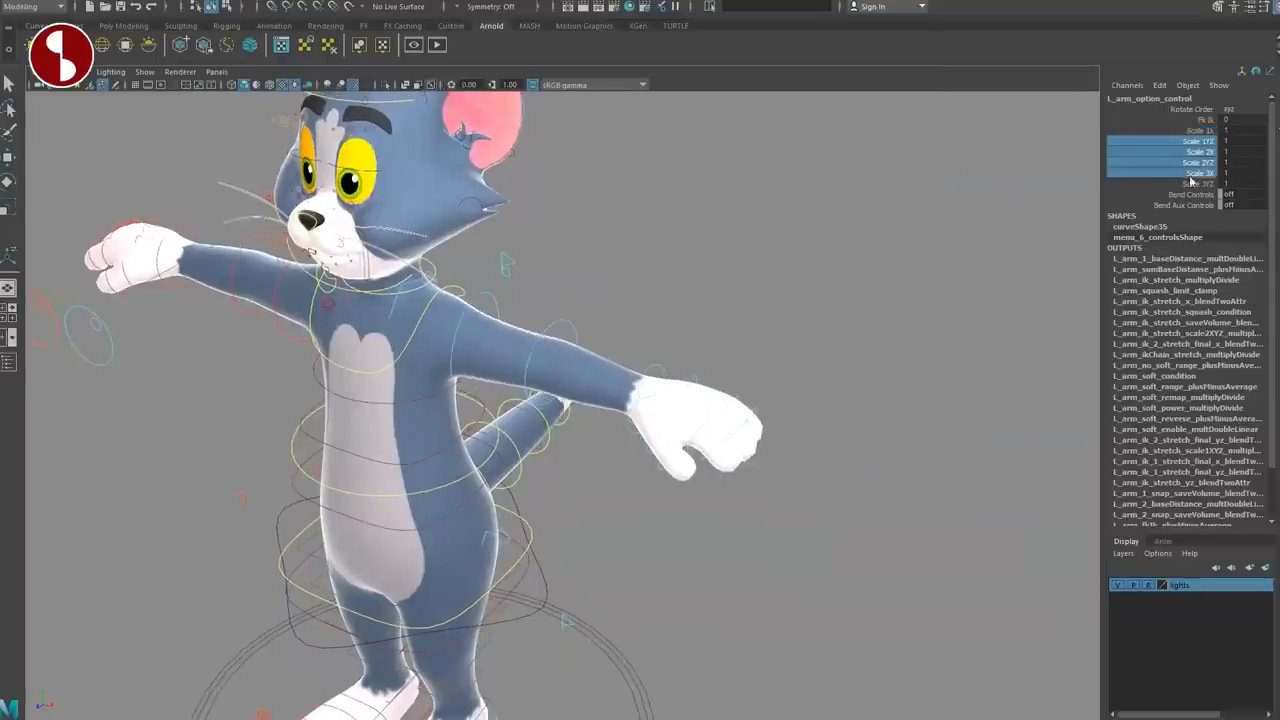
middle_click_drag(951, 175, 969, 182)
key("ctrl+z")
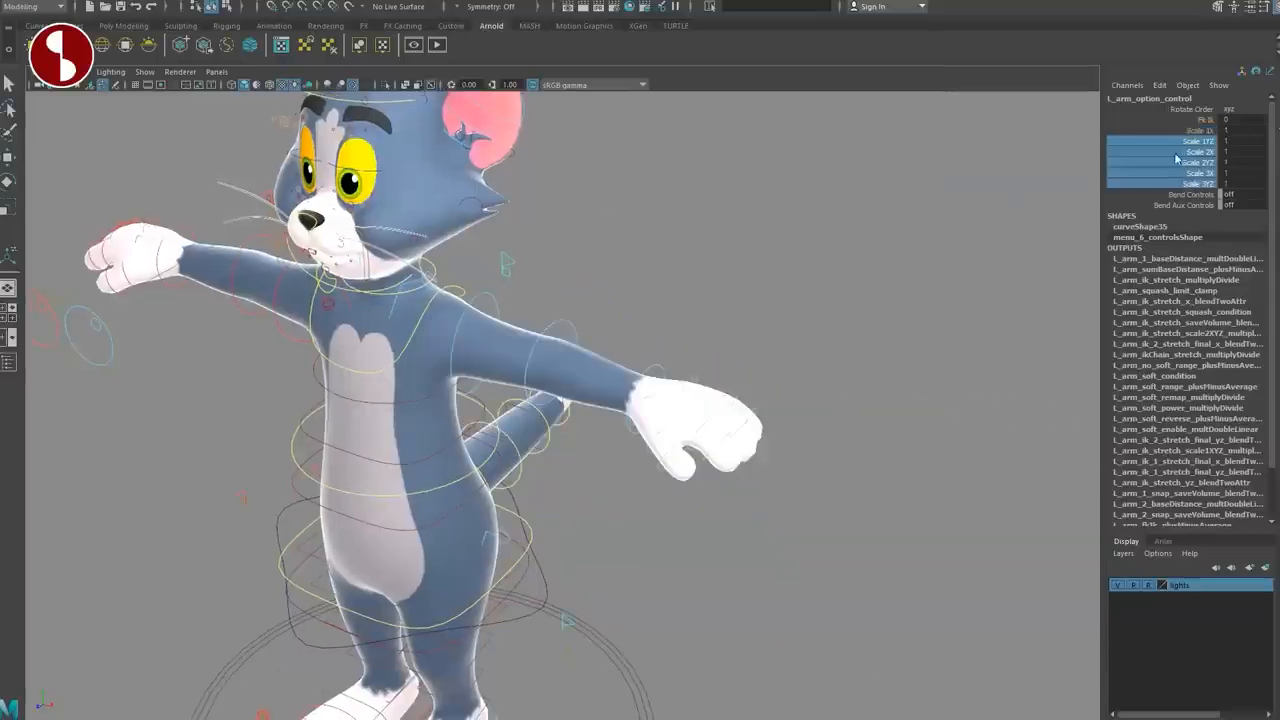
Step: Try out the left arm's Bend Controls and Bend Aux Controls visibility, move an upper-arm bend control and undo the move
left_click(1164, 195)
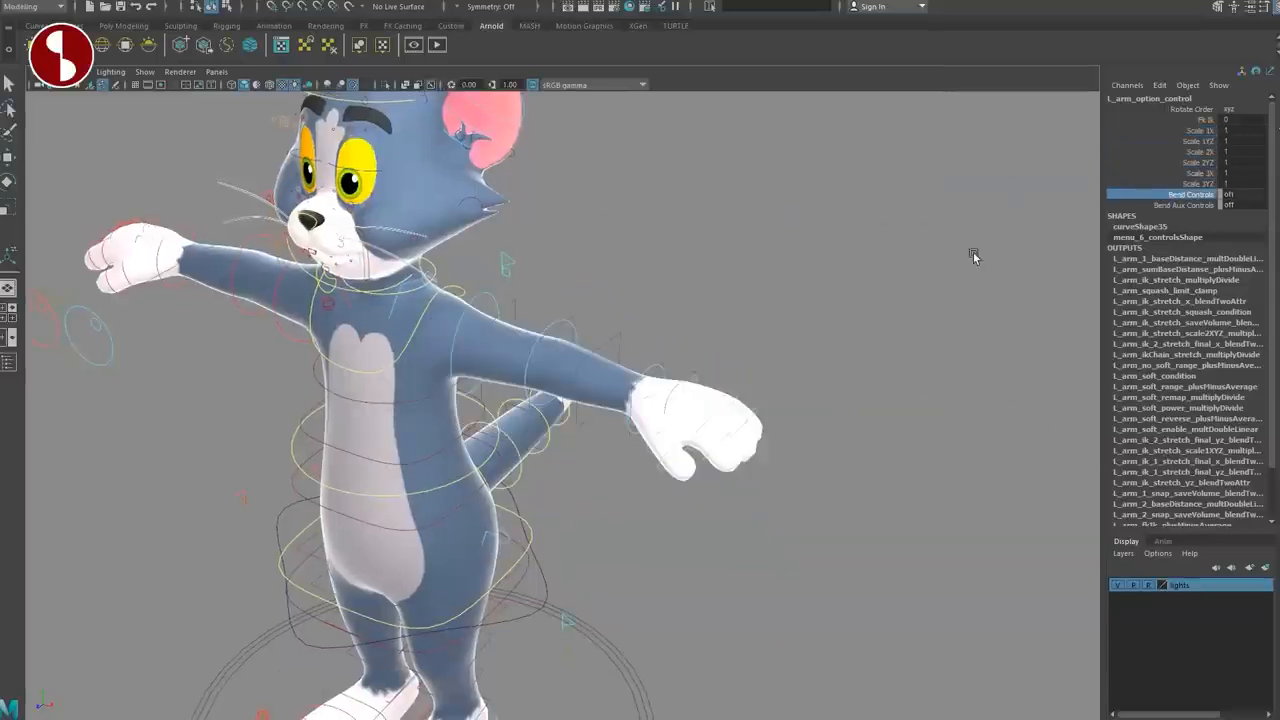
left_click(1180, 206)
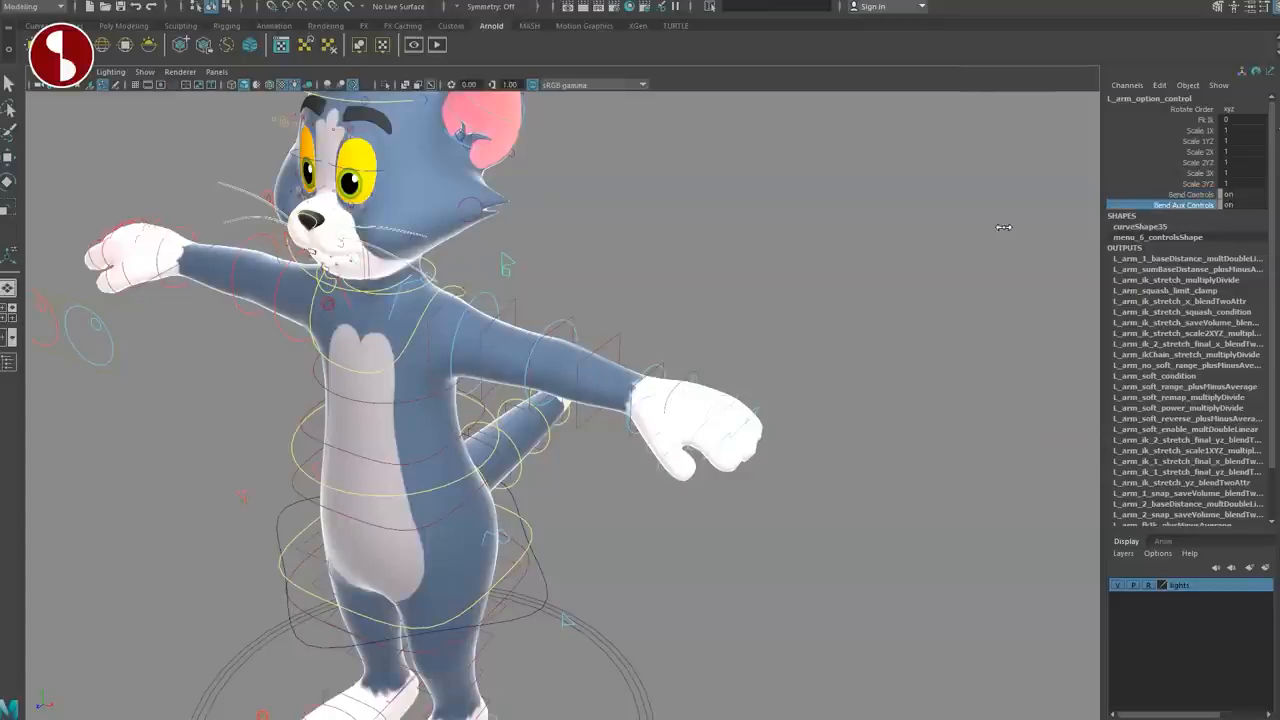
left_click_drag(601, 430, 729, 441, "alt")
right_click_drag(729, 441, 858, 460, "alt")
left_click(503, 420)
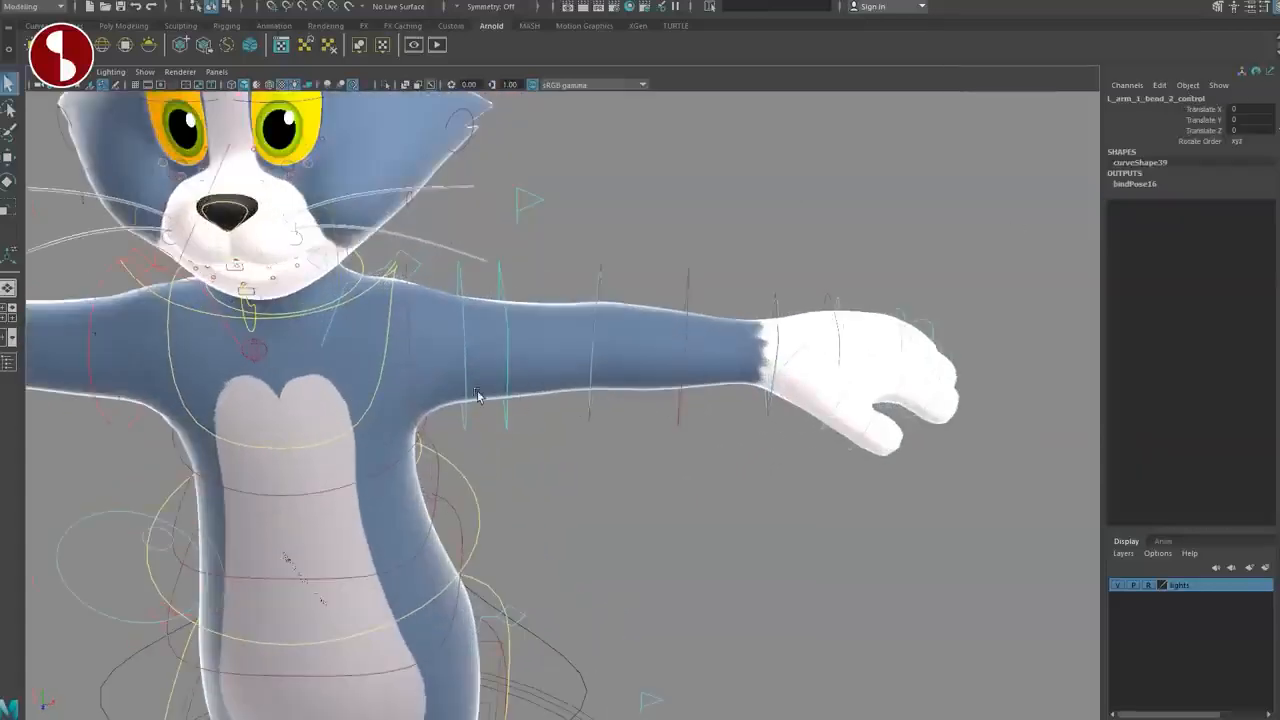
key("w")
left_click_drag(685, 352, 697, 443)
key("ctrl+z")
Step: Turn the left arm's Bend Controls visibility back off
key("q")
left_click_drag(851, 434, 811, 466, "alt")
left_click(806, 392)
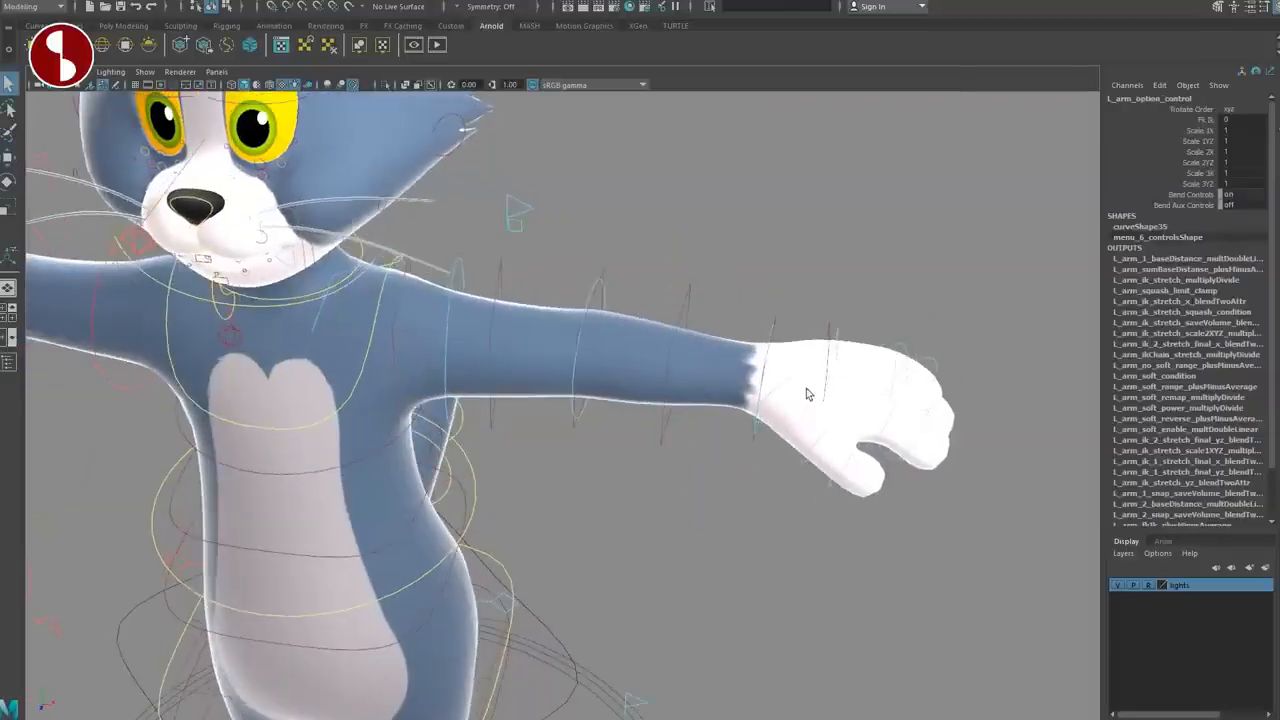
key("ctrl+z")
right_click_drag(813, 465, 849, 497, "alt")
left_click_drag(849, 497, 789, 486, "alt")
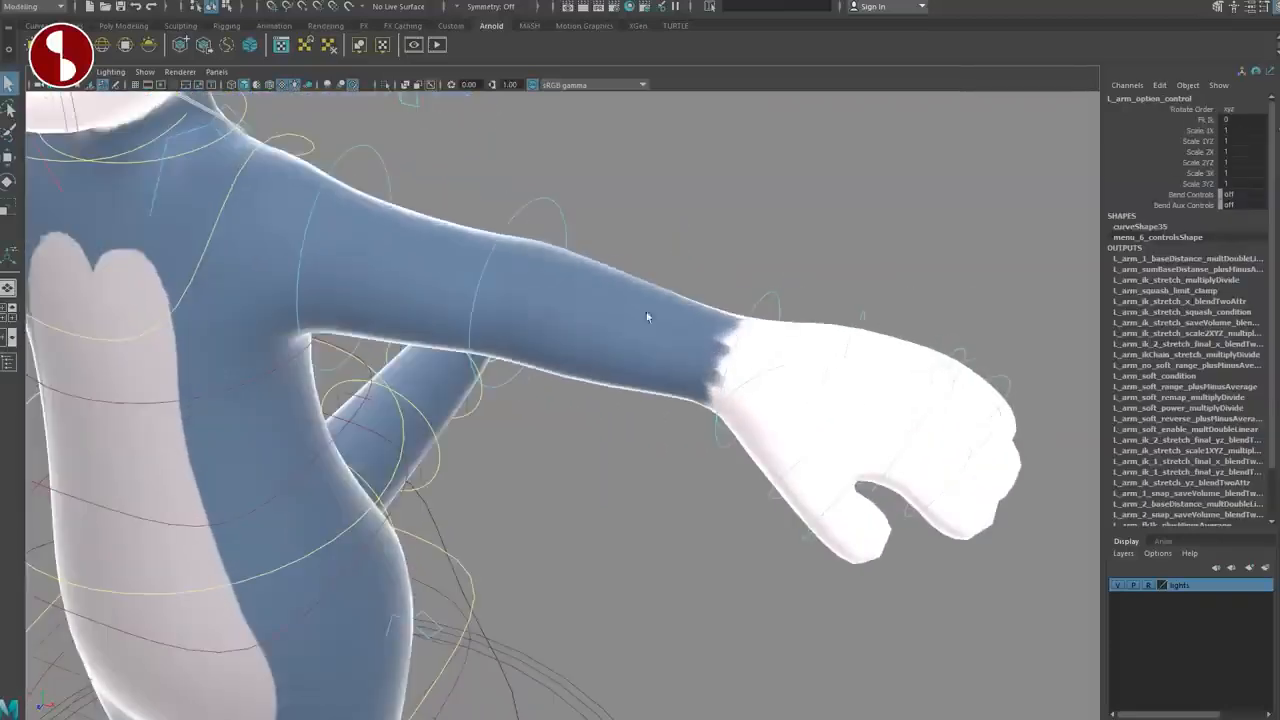
Step: Try moving the left arm's IK control to bend the elbow, and undo the move
middle_click_drag(585, 222, 580, 300, "alt")
left_click_drag(850, 410, 657, 392, "alt")
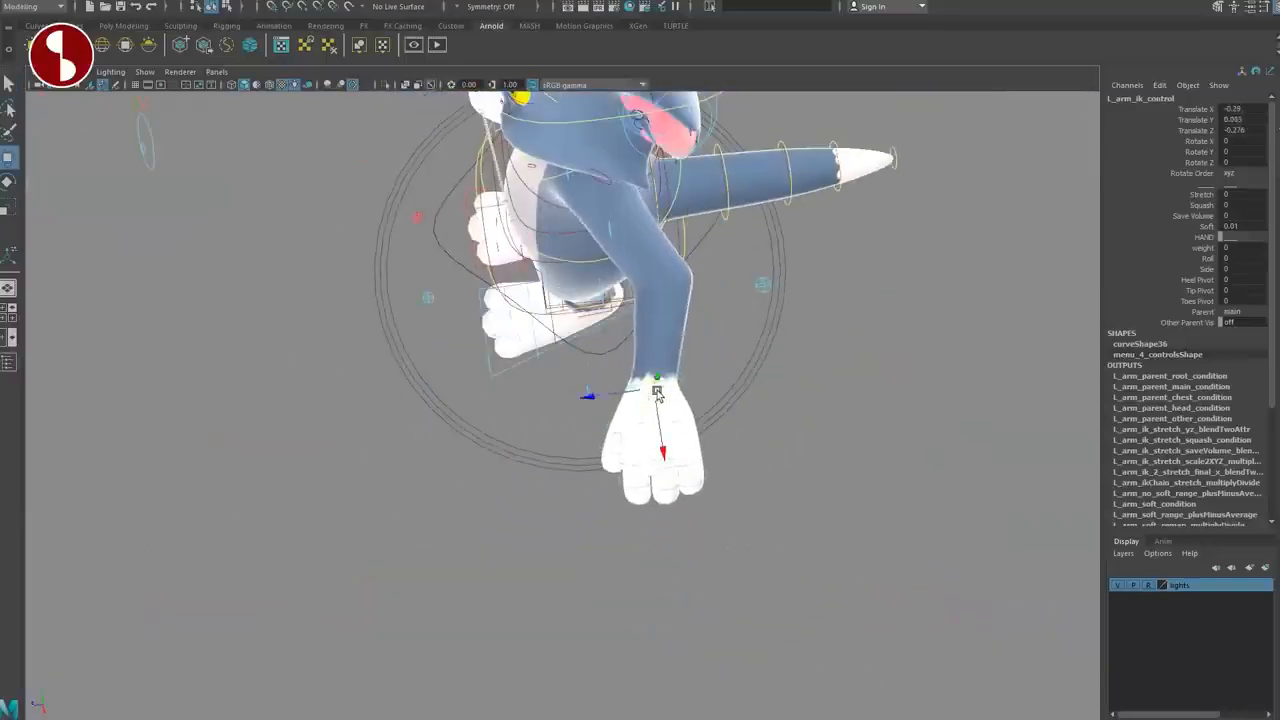
key("ctrl+z")
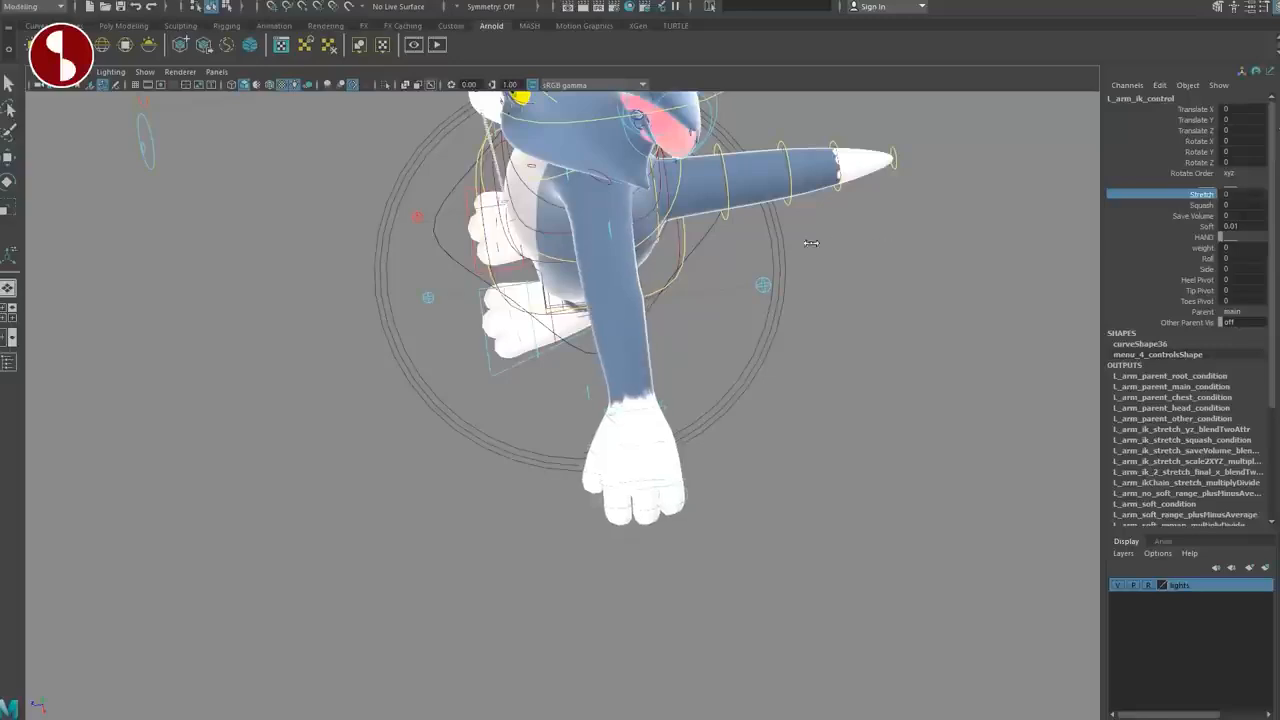
Step: Set the left arm IK control's Stretch to 1, test Squash at 1 and 0, and move the hand inward and far outward
key("w")
left_click_drag(638, 418, 692, 600)
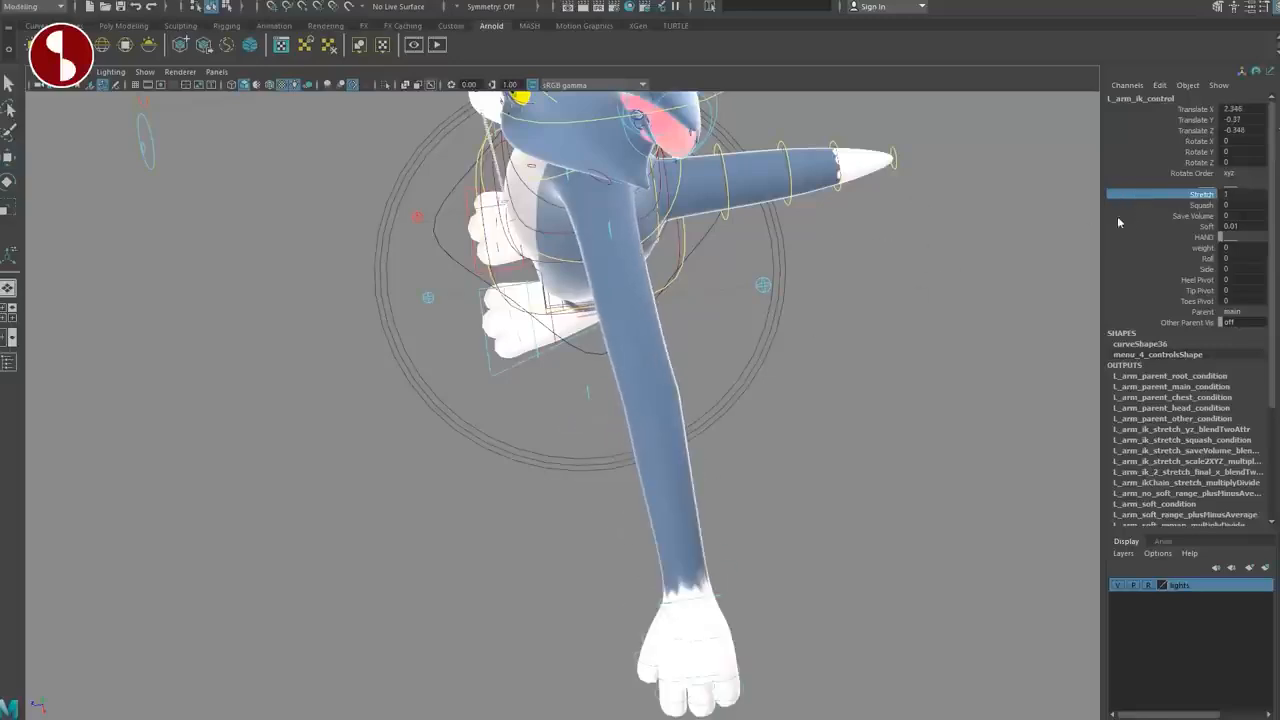
left_click(1165, 206)
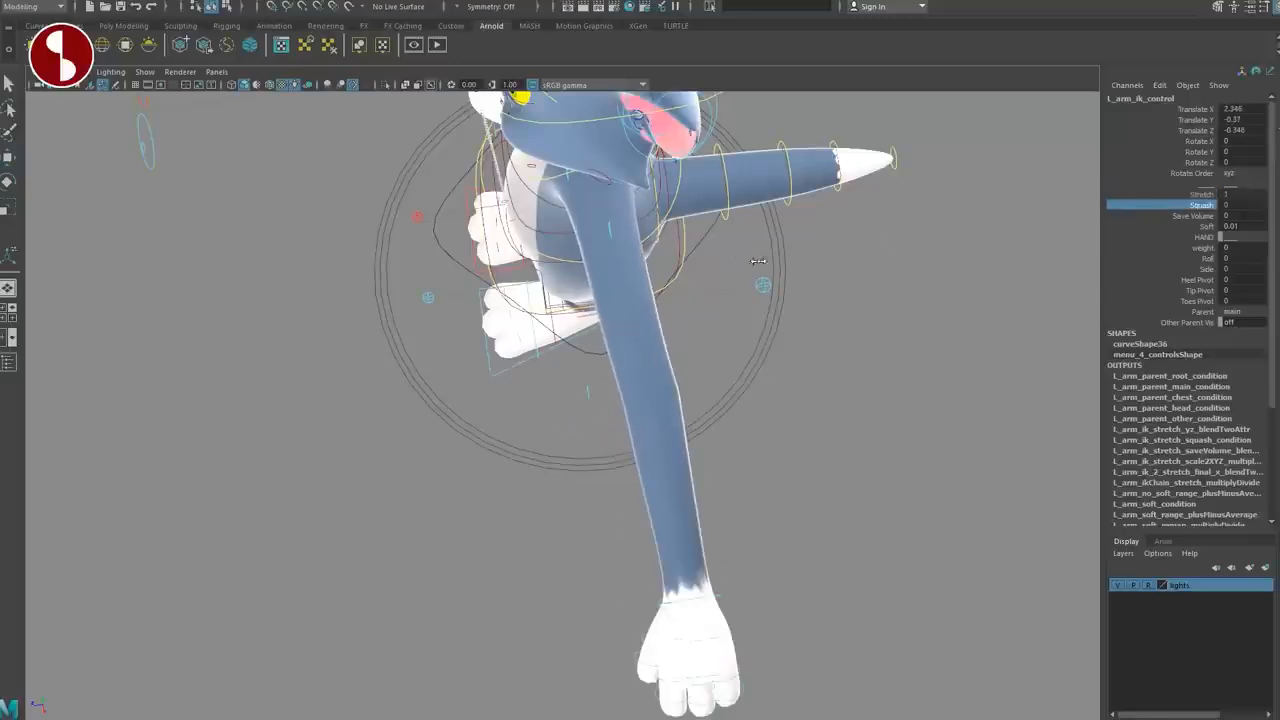
left_click_drag(697, 600, 608, 264)
left_click_drag(614, 337, 778, 295, "alt")
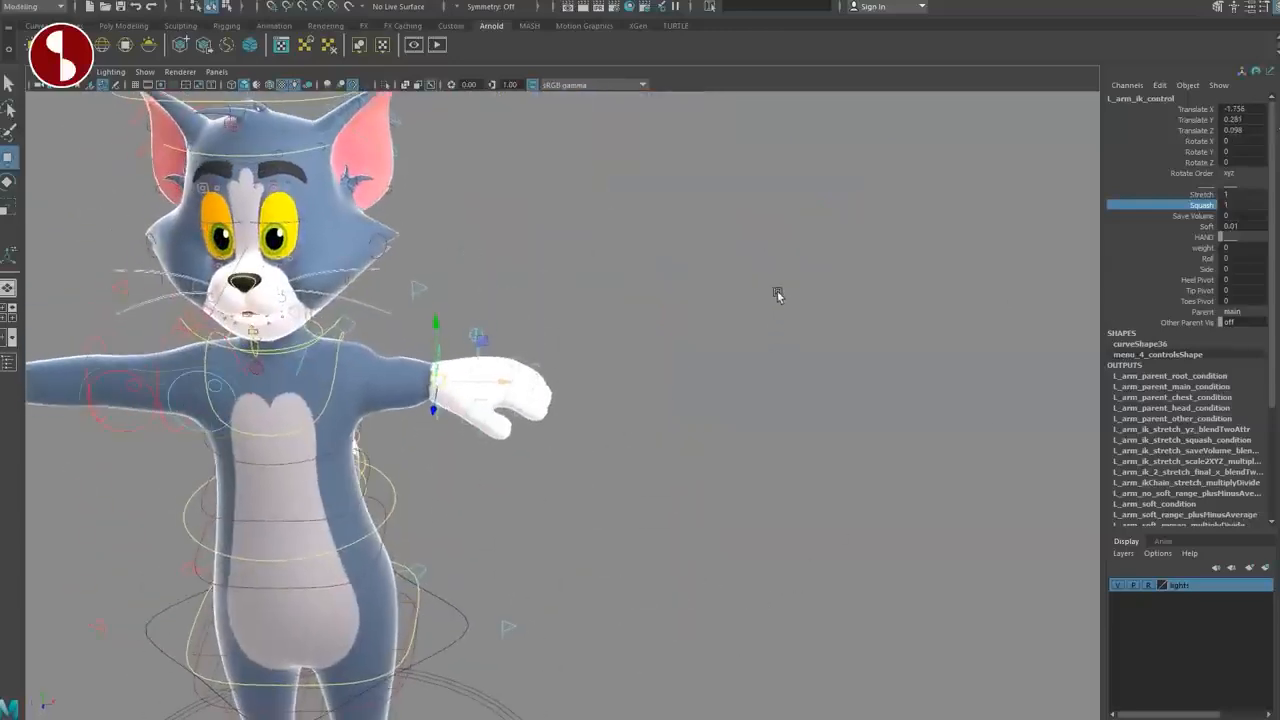
left_click_drag(430, 390, 510, 474)
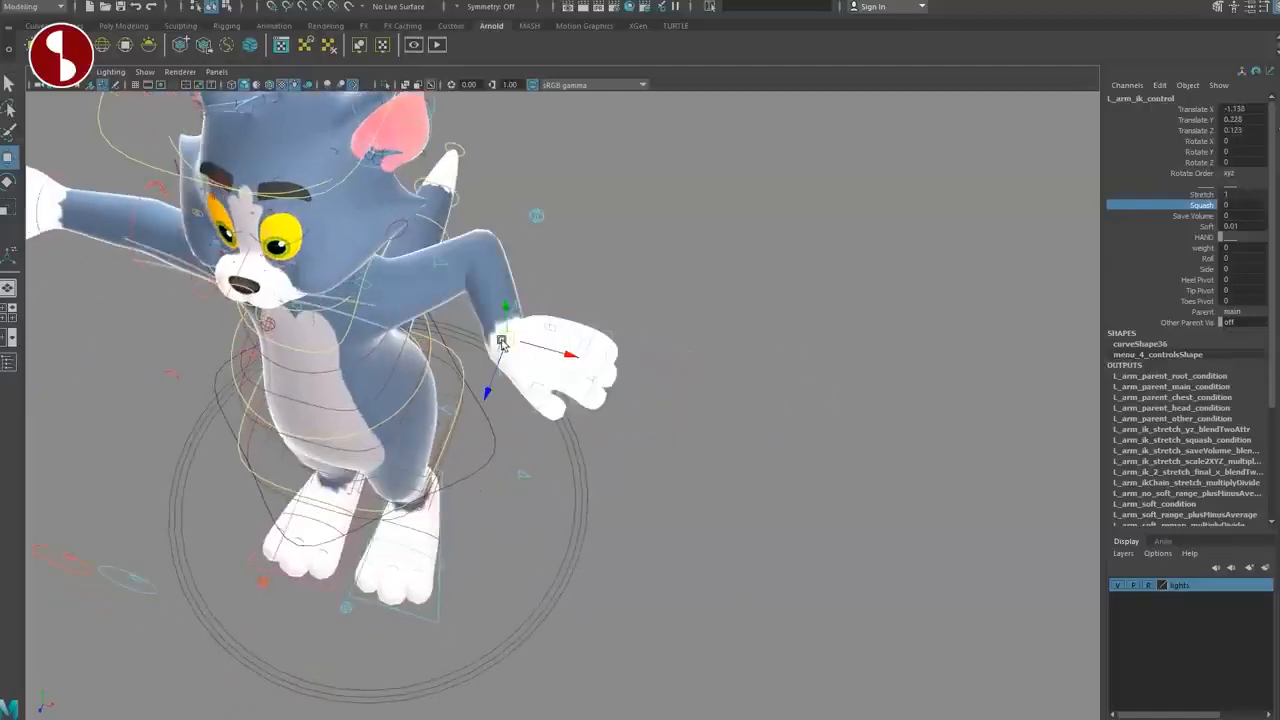
left_click_drag(502, 342, 951, 386)
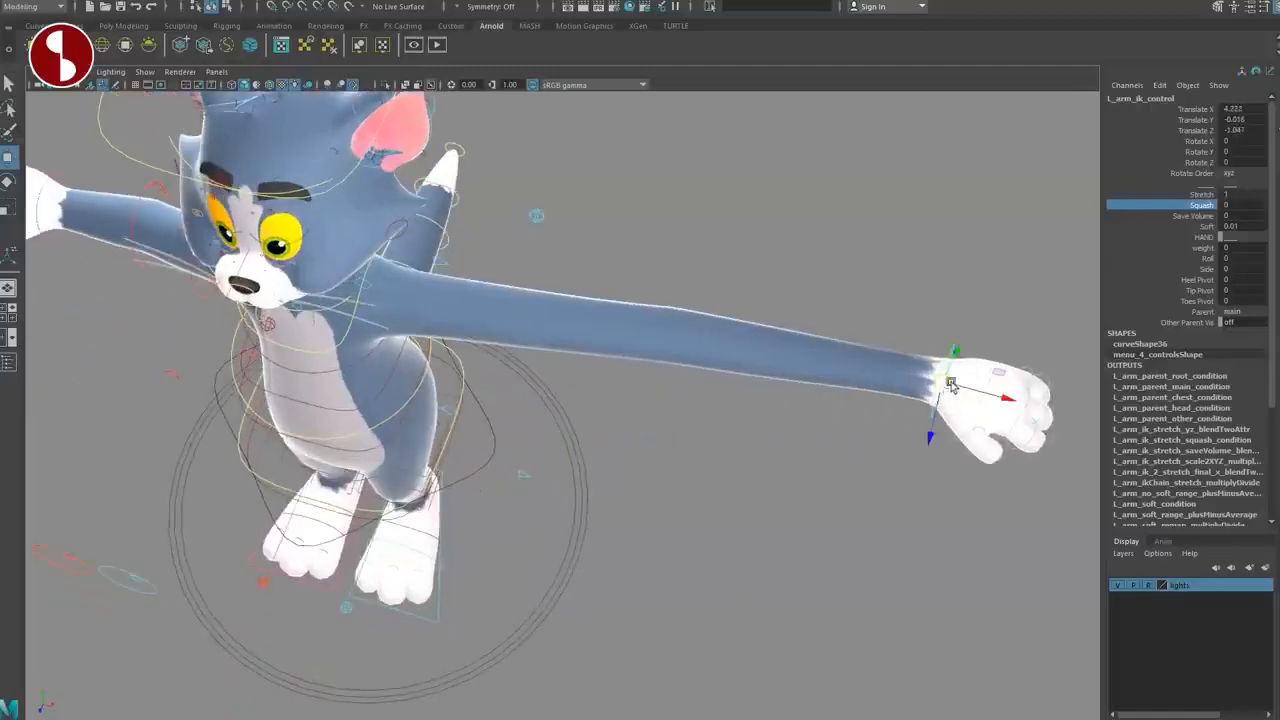
Step: Try the left arm IK control's Save Volume, return it to 0, and go through its Soft, Heel Pivot and Tip Pivot attributes
left_click(1170, 216)
middle_click_drag(987, 244, 1006, 263)
left_click(1179, 227)
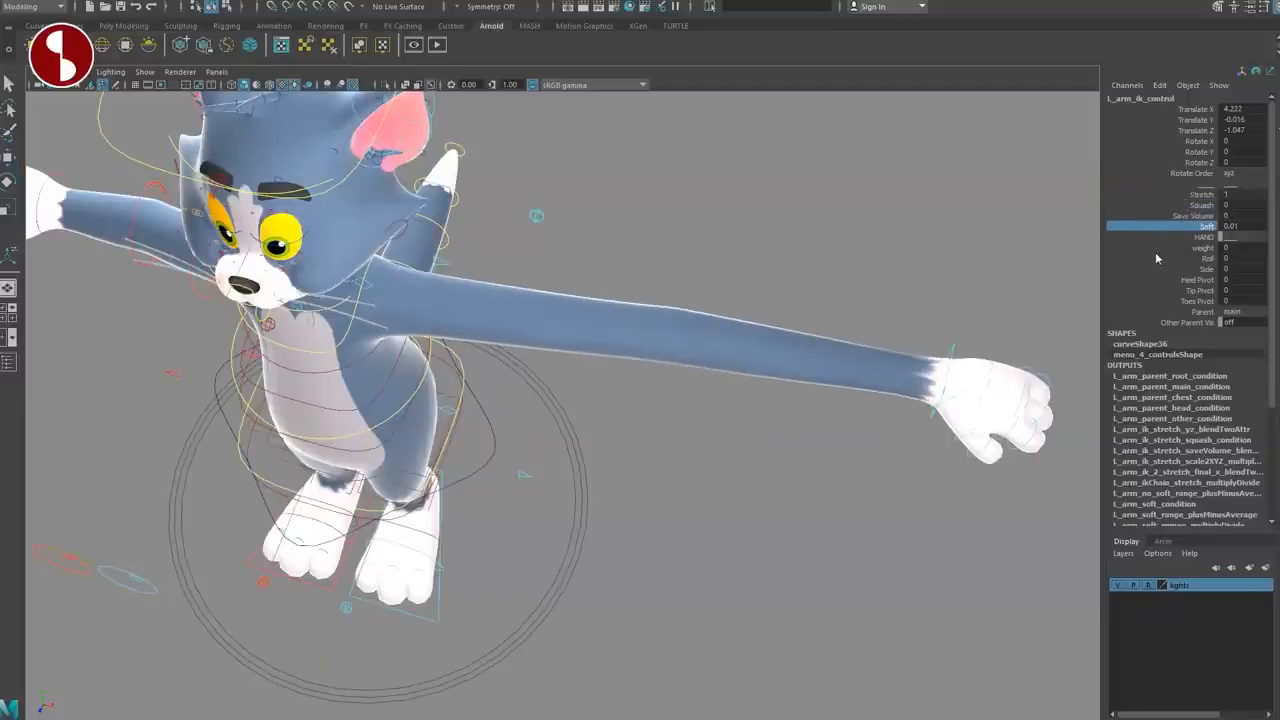
left_click(1172, 280)
left_click(1170, 290)
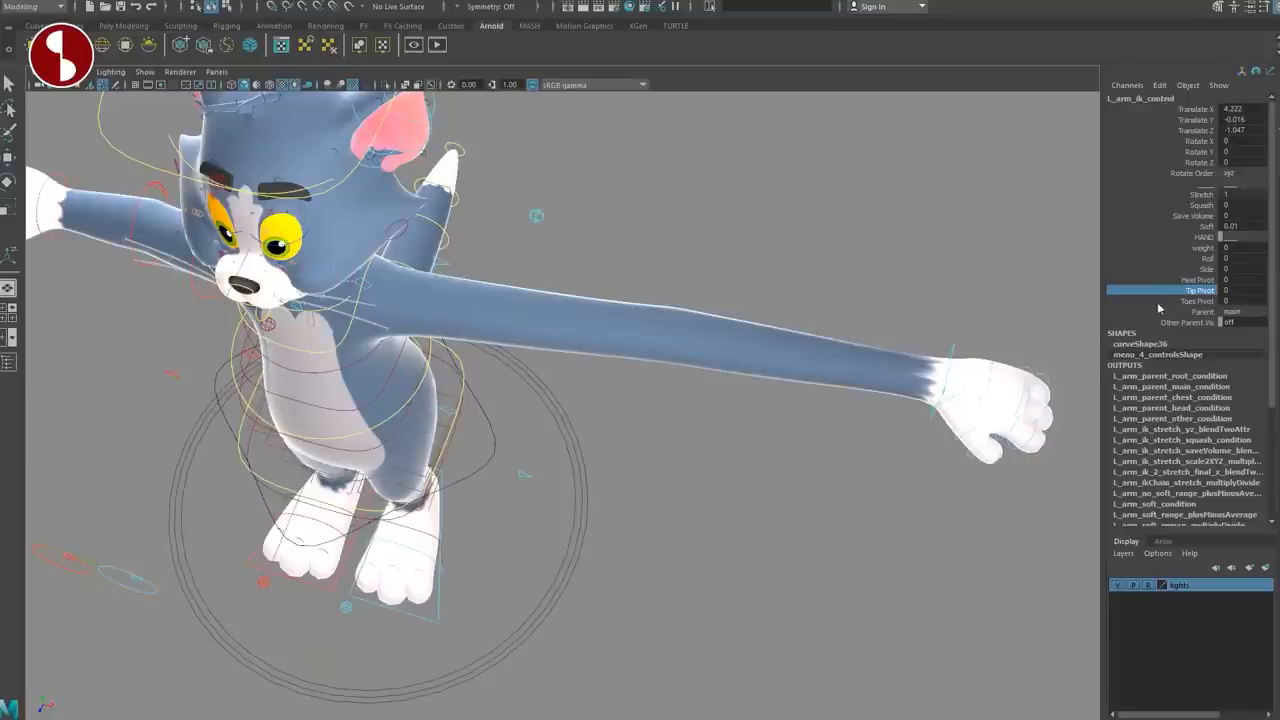
Step: Select the left arm IK control's Toes Pivot attribute and move the hand inward to about 2.65 in Translate X
left_click(1160, 302)
middle_click_drag(840, 408, 549, 411, "alt")
right_click_drag(549, 411, 737, 486, "alt")
middle_click_drag(871, 370, 908, 390, "alt")
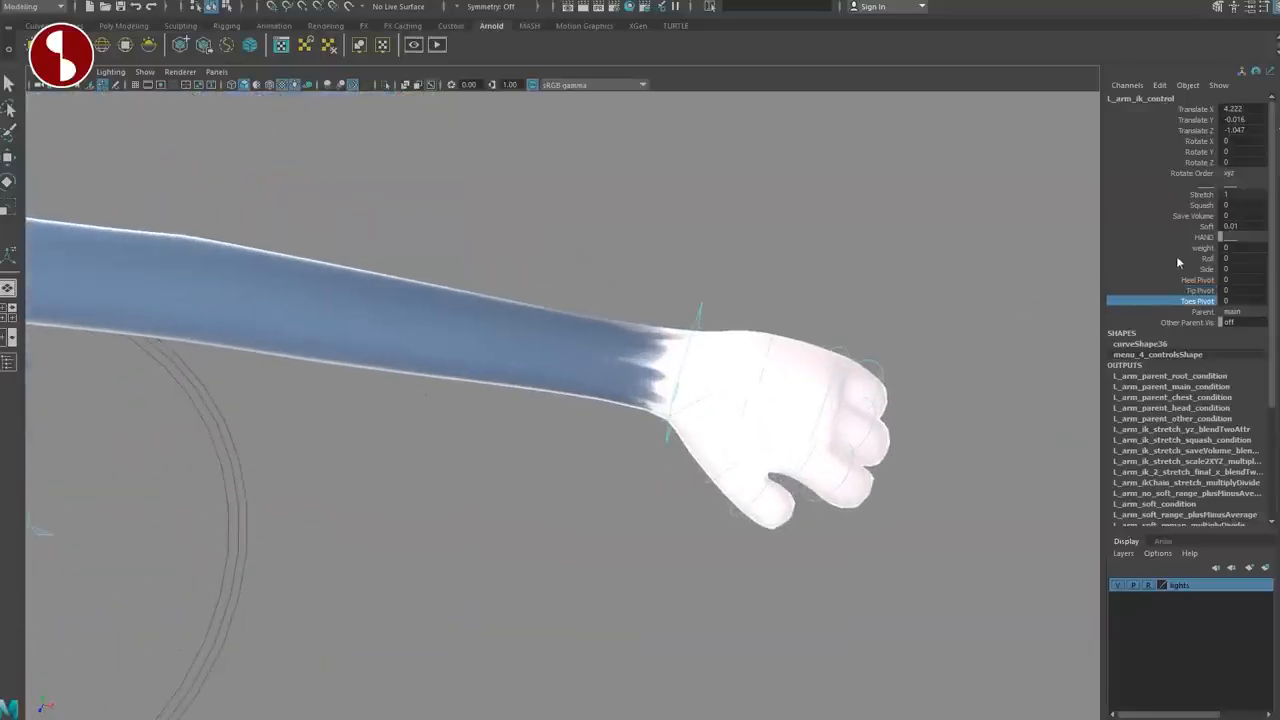
left_click_drag(687, 380, 517, 350)
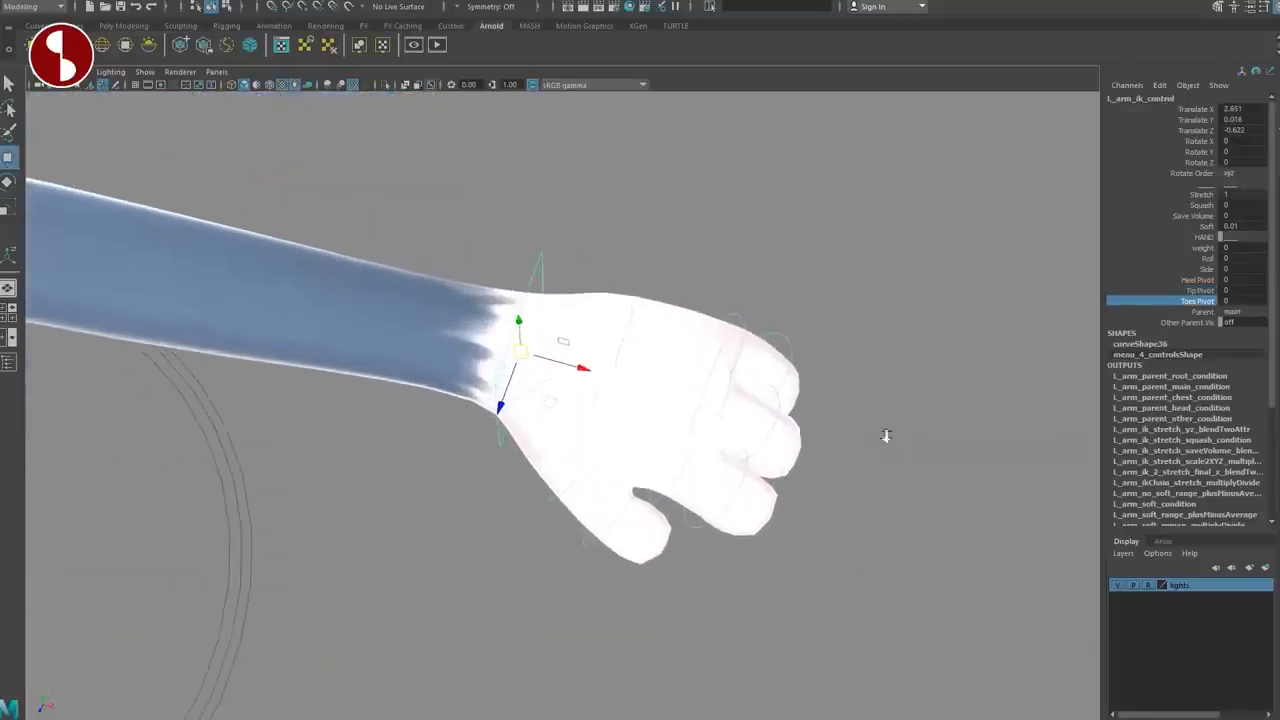
Step: Set the left arm IK control's Roll to -1.5 and look at the hand from the side
left_click(1207, 258)
middle_click_drag(686, 271, 839, 350)
right_click_drag(839, 350, 840, 243, "alt")
left_click_drag(840, 243, 809, 303, "alt")
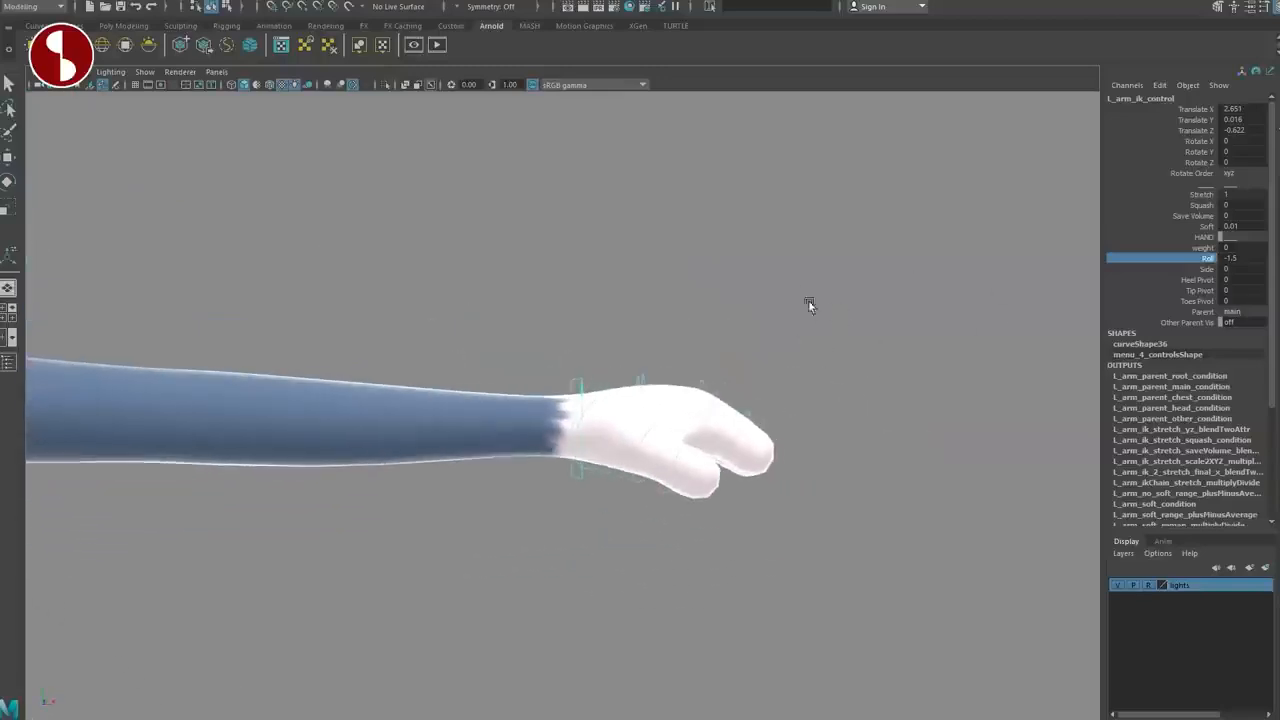
Step: Test the left arm IK control's Side, Heel Pivot and Toes Pivot attributes, undoing the changes
middle_click_drag(797, 334, 782, 381)
key("ctrl+z")
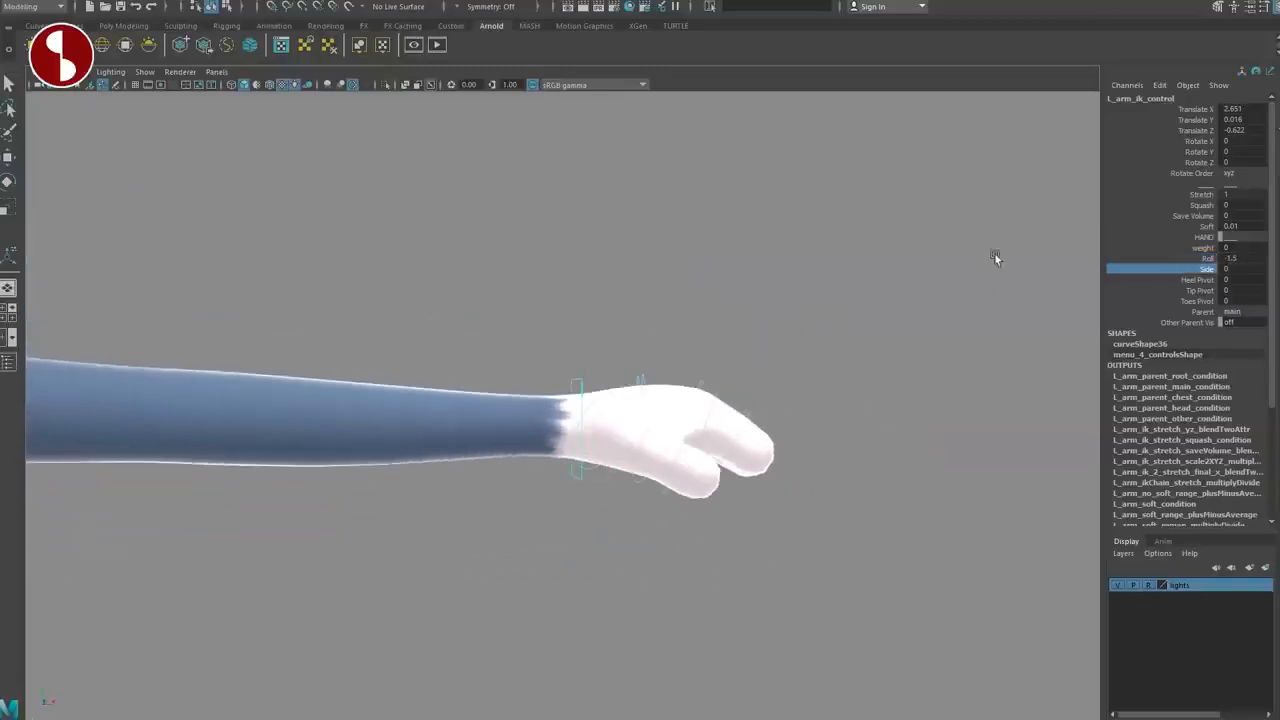
left_click(1196, 280)
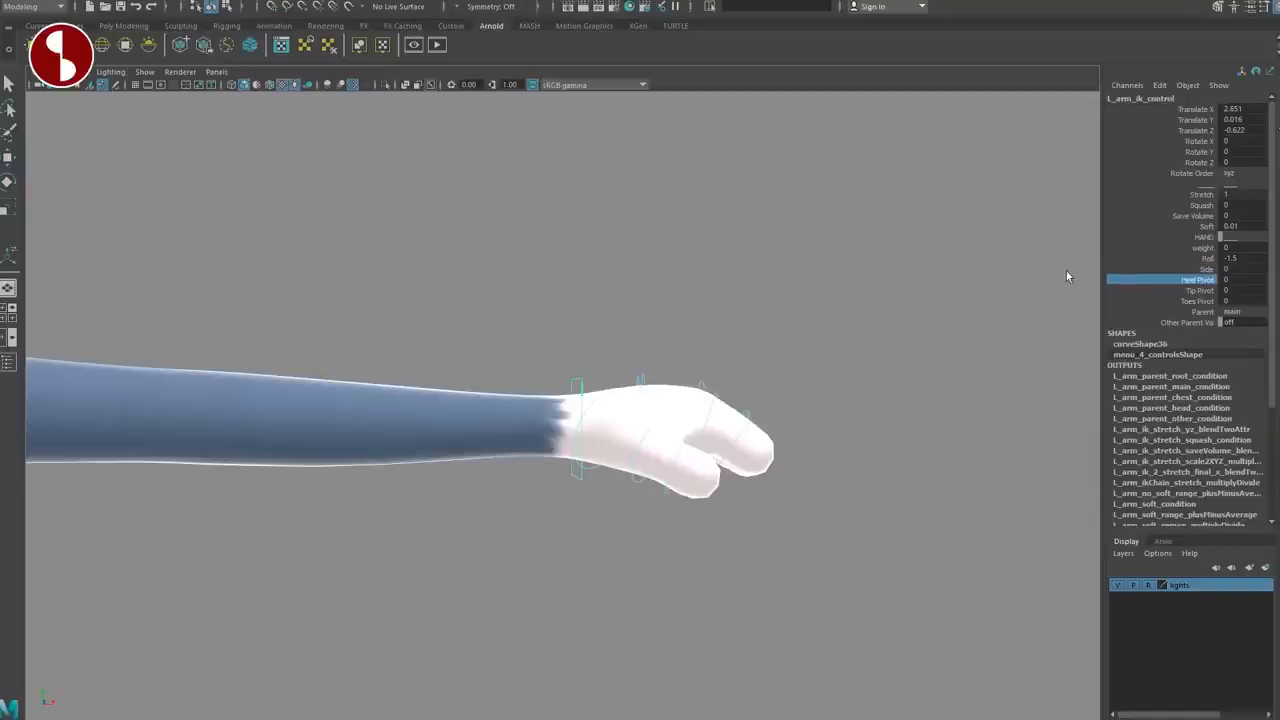
middle_click_drag(973, 286, 1120, 317)
key("ctrl+z")
left_click(1158, 302)
key("ctrl+z")
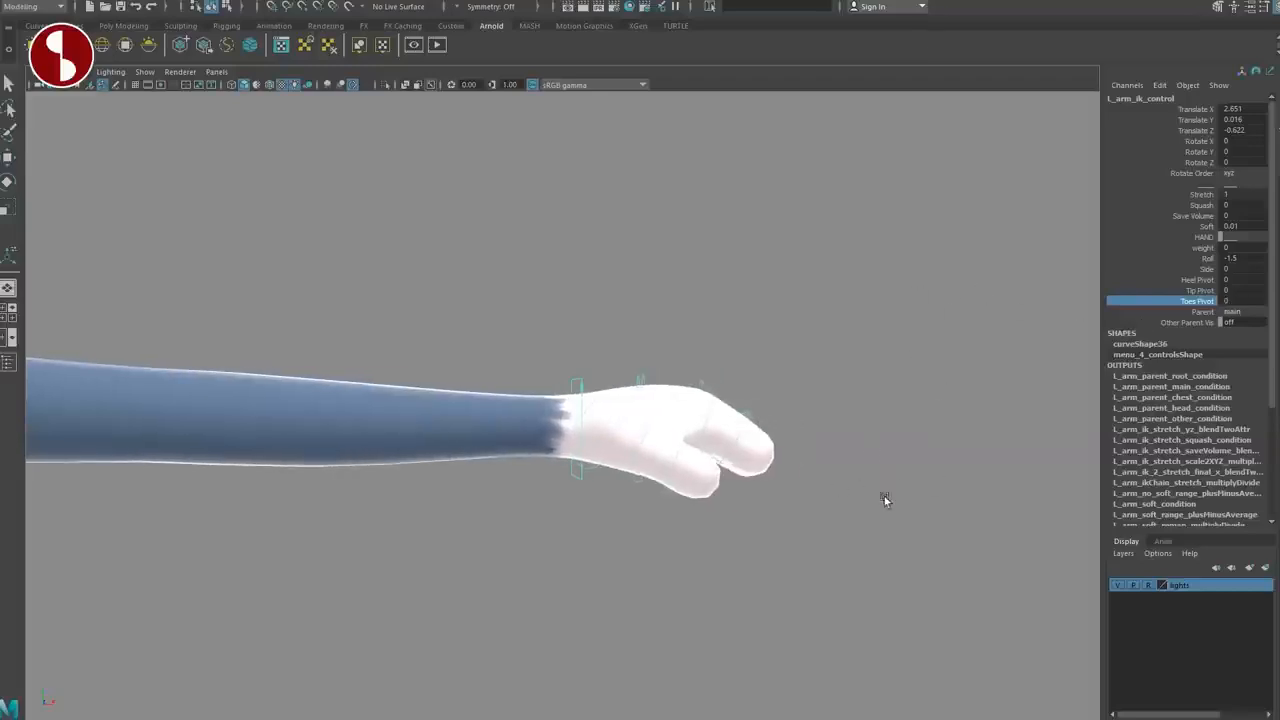
Step: Select the left thumb's controls together in wireframe display, return to textured shading, and rotate the thumb outward
left_click_drag(884, 496, 809, 493, "alt")
left_click_drag(891, 442, 956, 483, "alt")
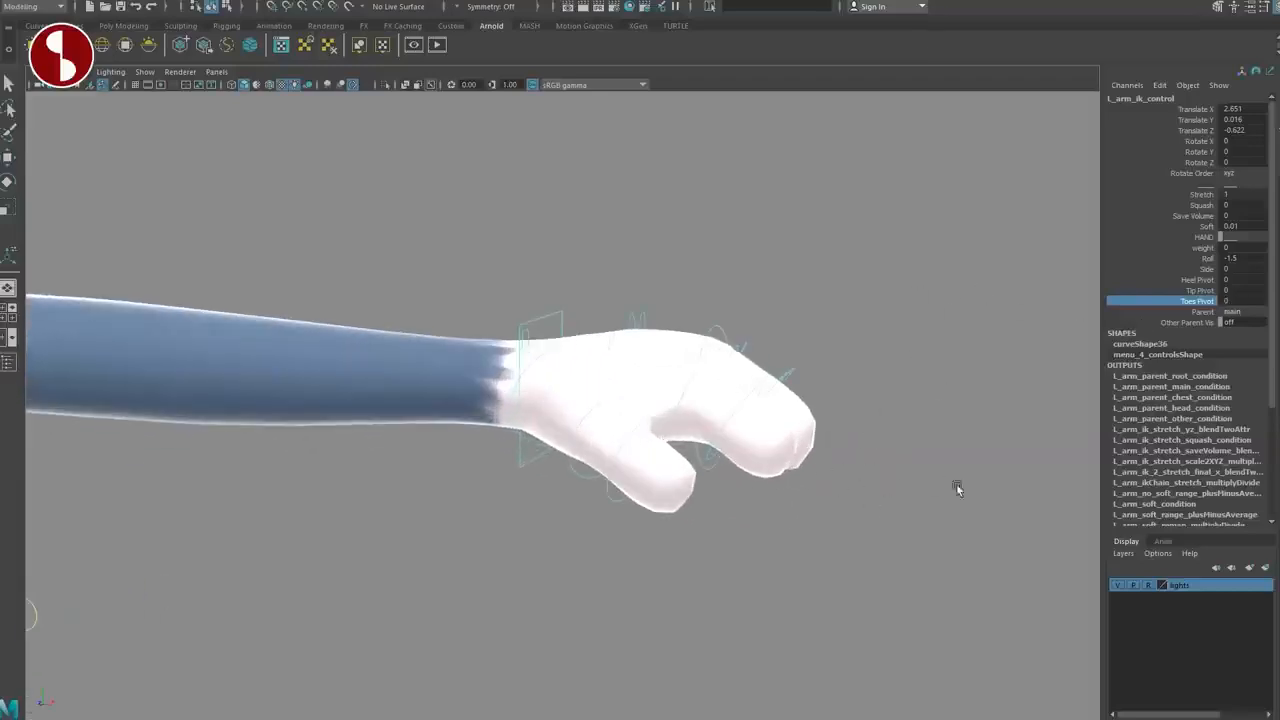
left_click_drag(867, 405, 967, 502, "alt")
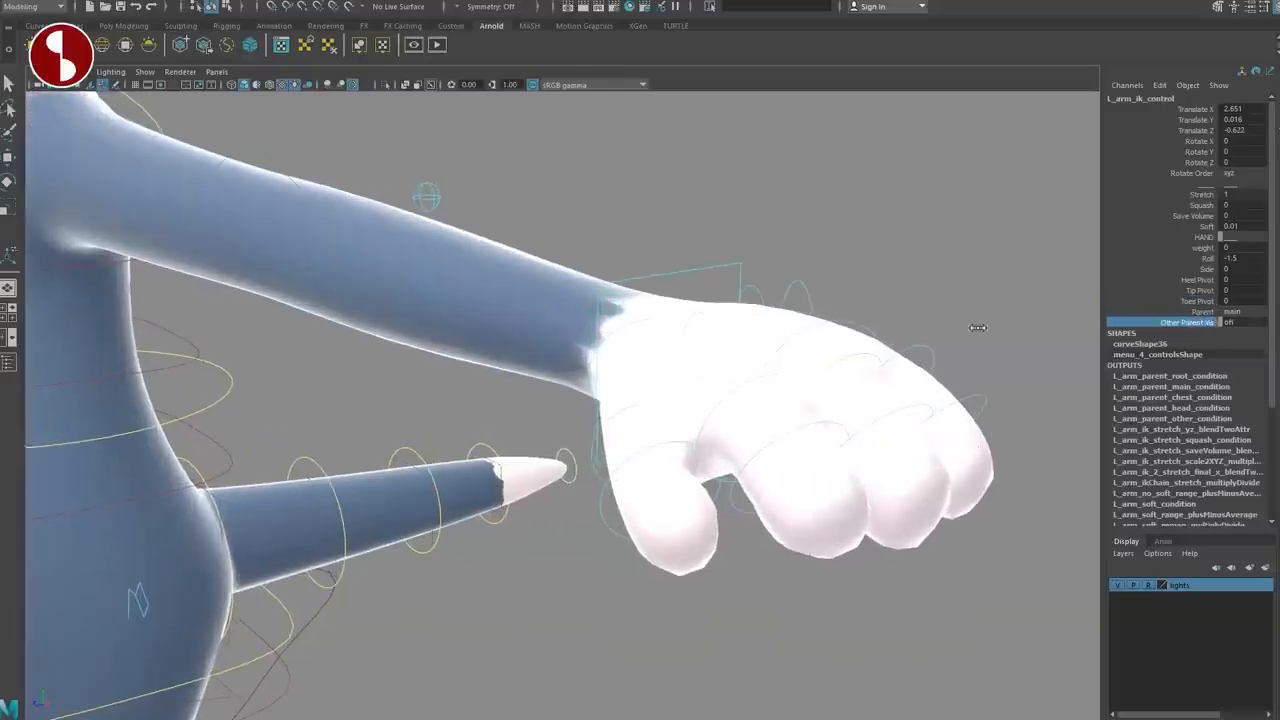
left_click_drag(754, 347, 642, 419, "alt")
key("4")
left_click(630, 473)
left_click_drag(630, 473, 634, 300, "alt")
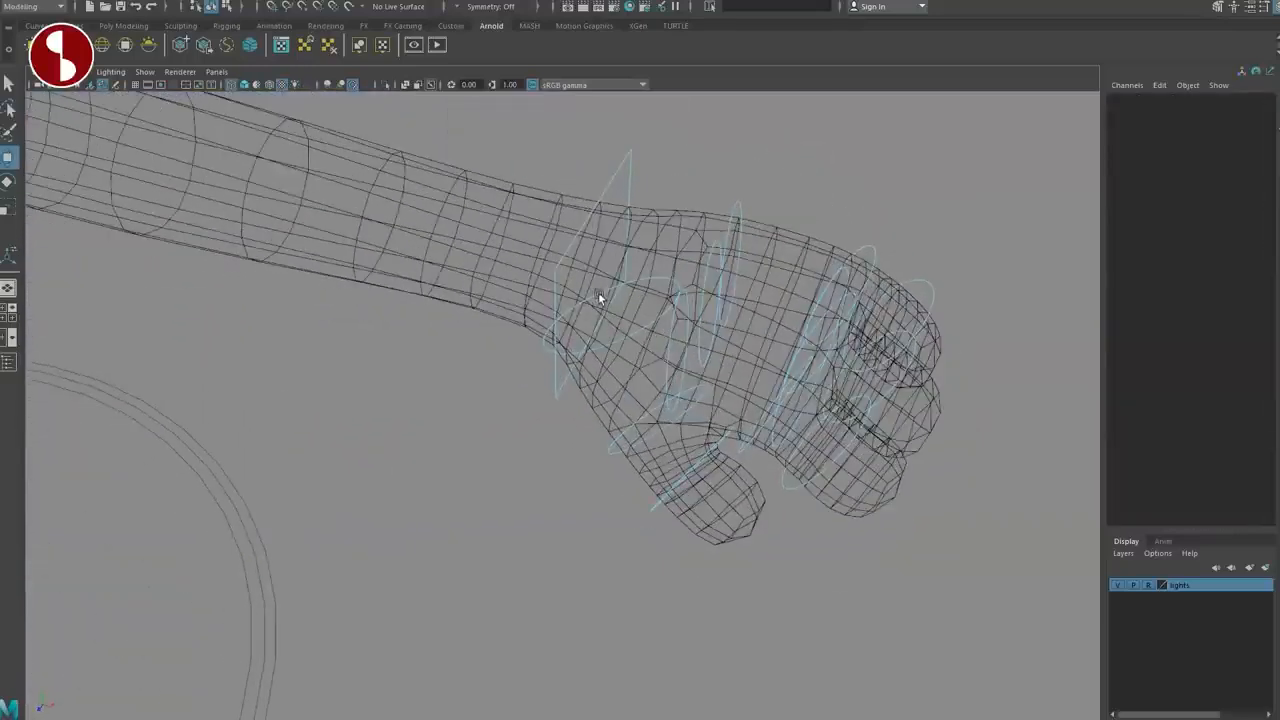
left_click(598, 294)
key("6")
key("e")
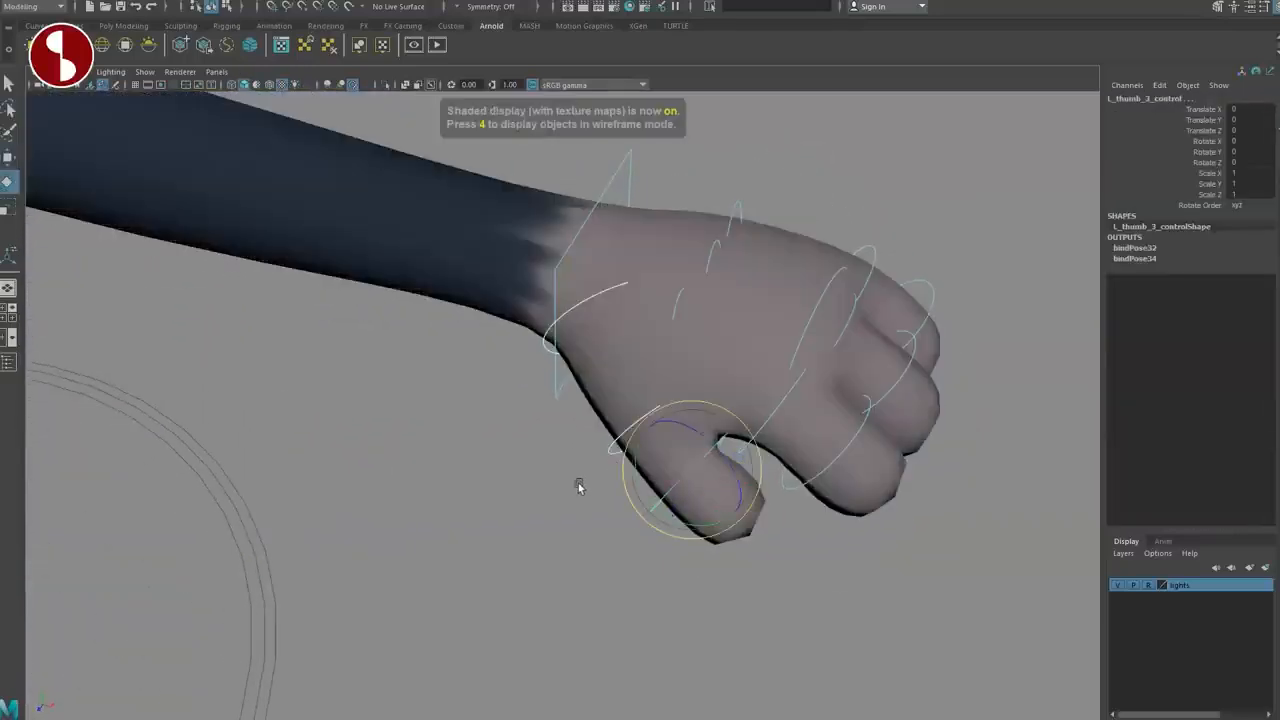
mouse_move(645, 487)
left_mouse_down()
mouse_move(620, 478)
mouse_move(649, 467)
left_mouse_up()
key("q")
Step: Try selecting the controls along one finger of the left hand and rotating them
left_click(718, 248)
left_click(833, 321, "shift")
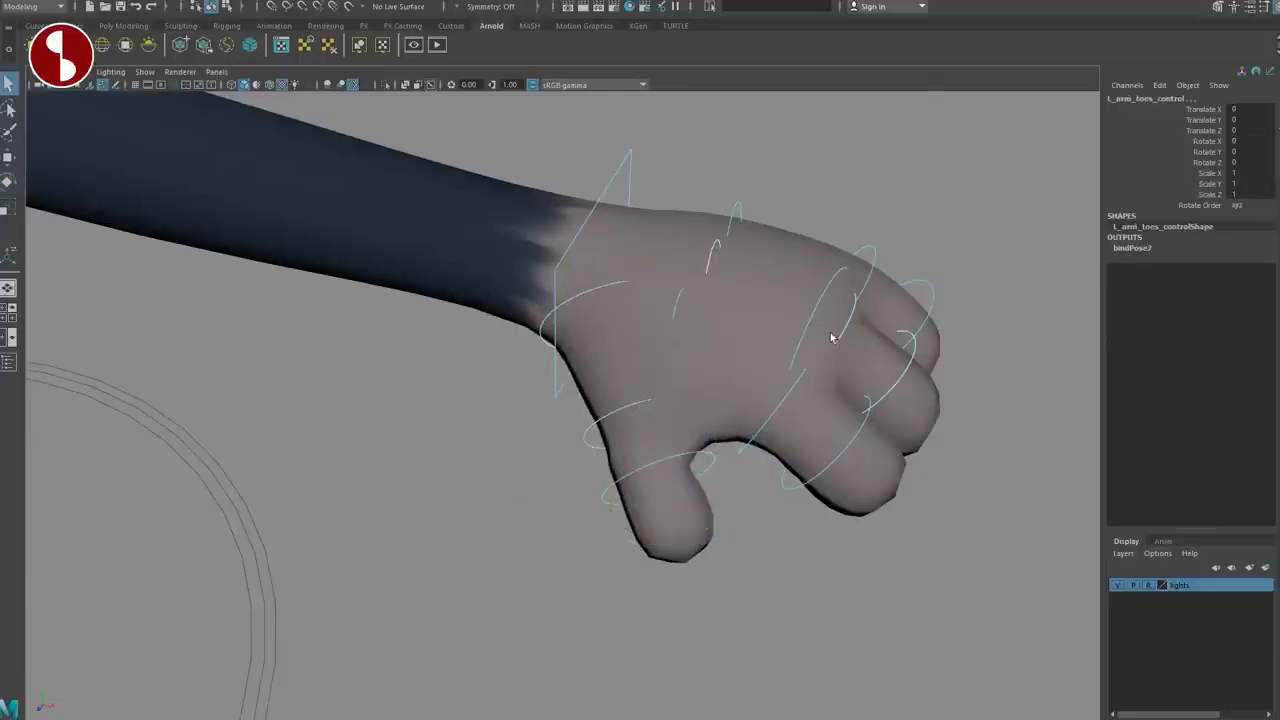
left_click(712, 259)
key("e")
left_click_drag(714, 257, 745, 280)
key("q")
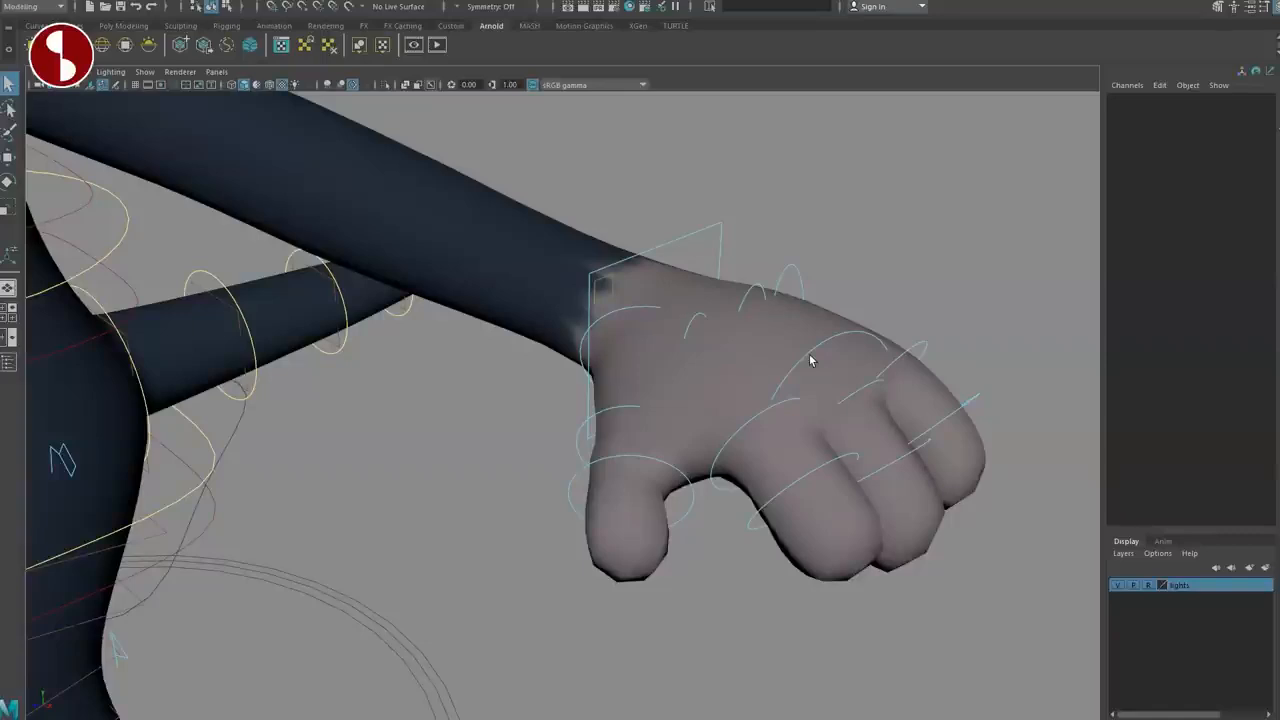
Step: Try rotating a left finger control, test the arm toes control with rotate, move and scale, and undo the changes
left_click(875, 447)
key("e")
left_click_drag(891, 426, 857, 381)
key("ctrl+z")
left_click(820, 347)
key("ctrl+z")
key("w")
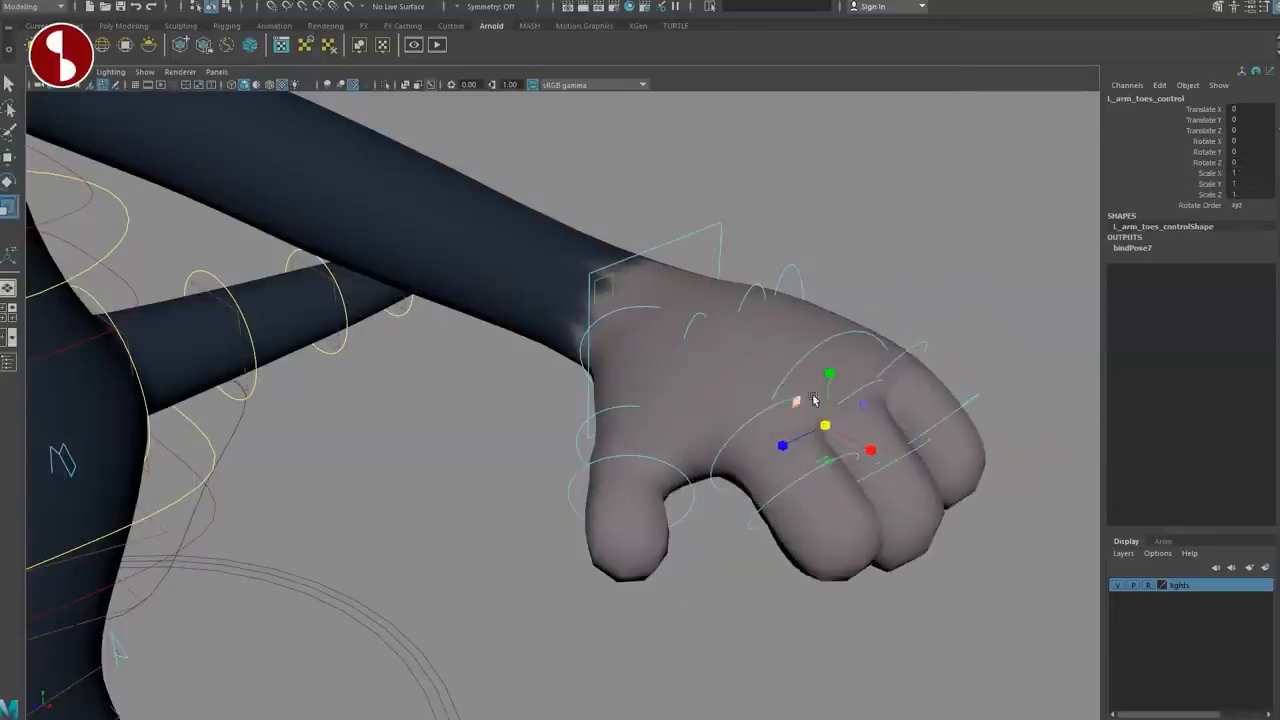
key("ctrl+z")
Step: Set the left arm pole vector's Snap to 1, undo it, and go through its Save Volume and Global attributes
key("6")
left_click_drag(560, 340, 616, 360, "alt")
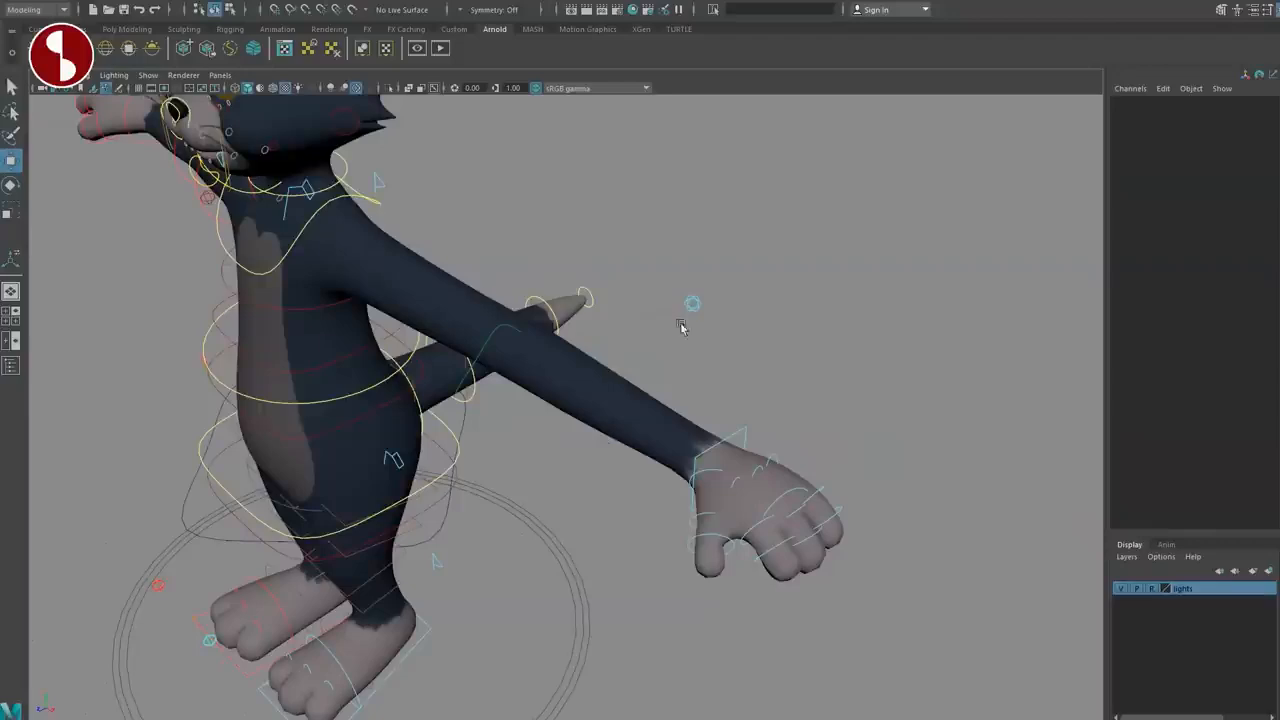
left_click(683, 328)
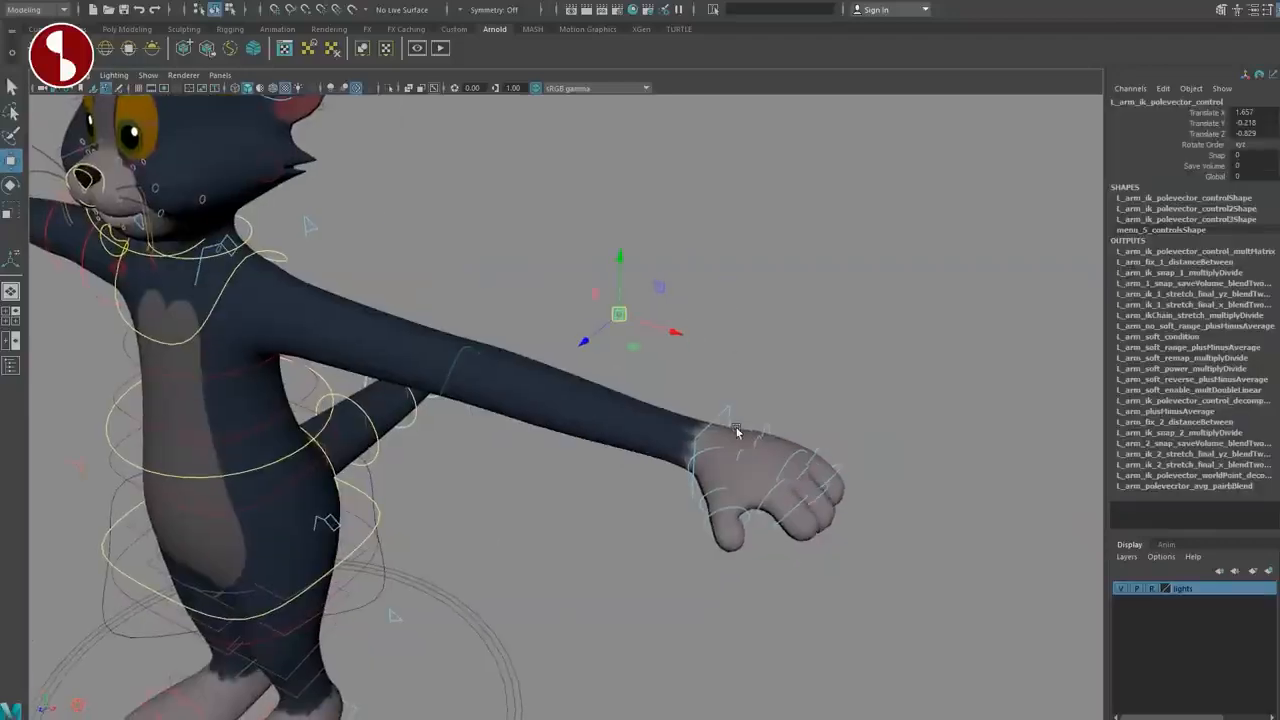
middle_click_drag(698, 256, 971, 297)
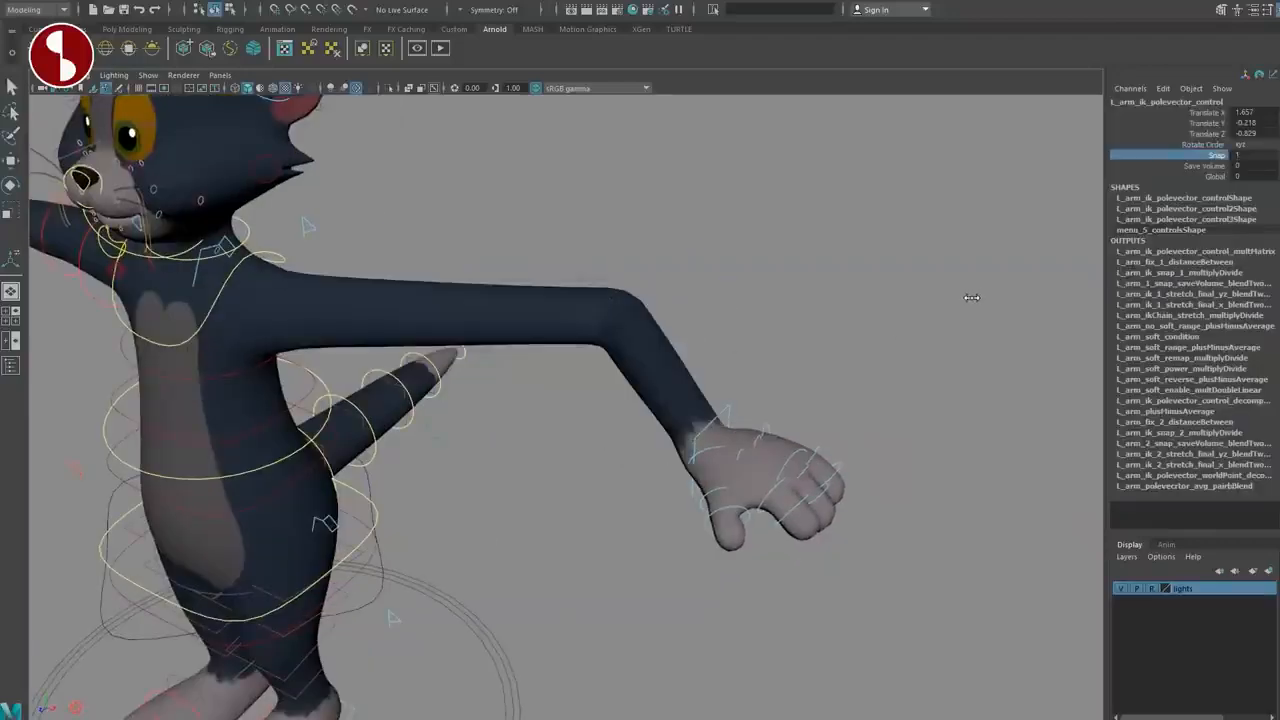
key("ctrl+z")
left_click(1168, 163)
left_click(1180, 176)
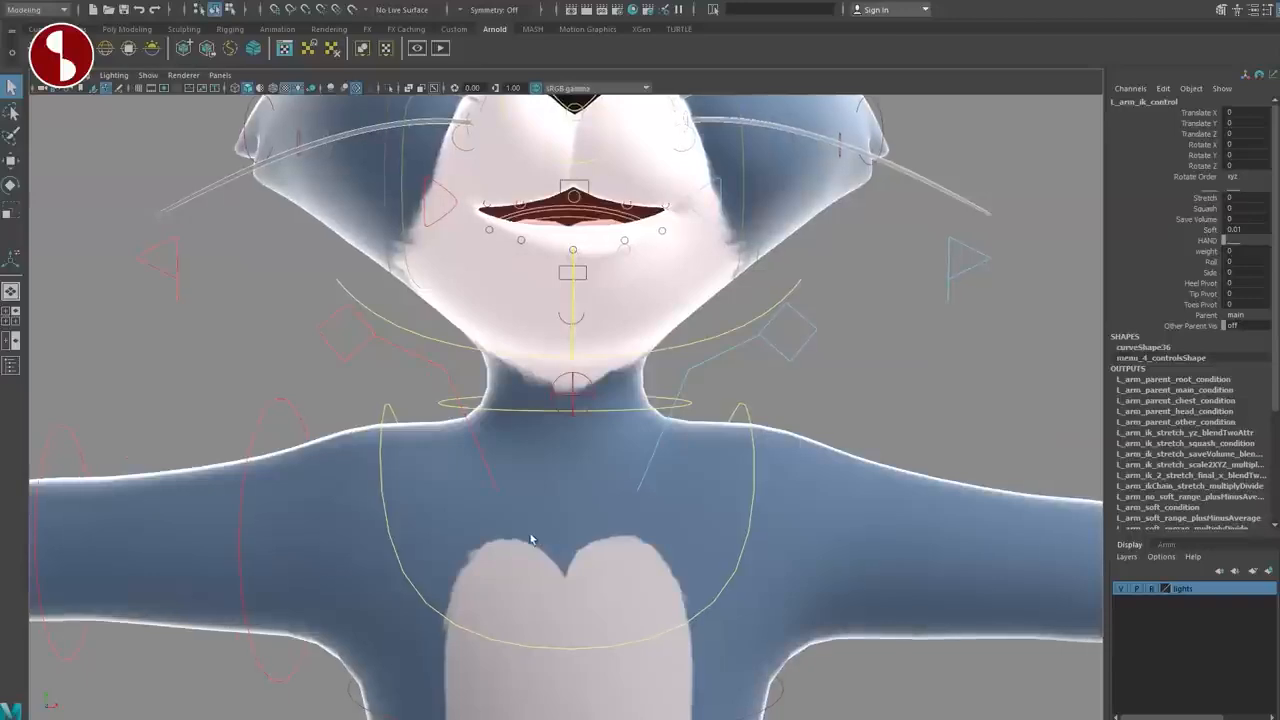
Step: Select the neck control, try rotating, moving and scaling it, and undo the changes
left_click(514, 526)
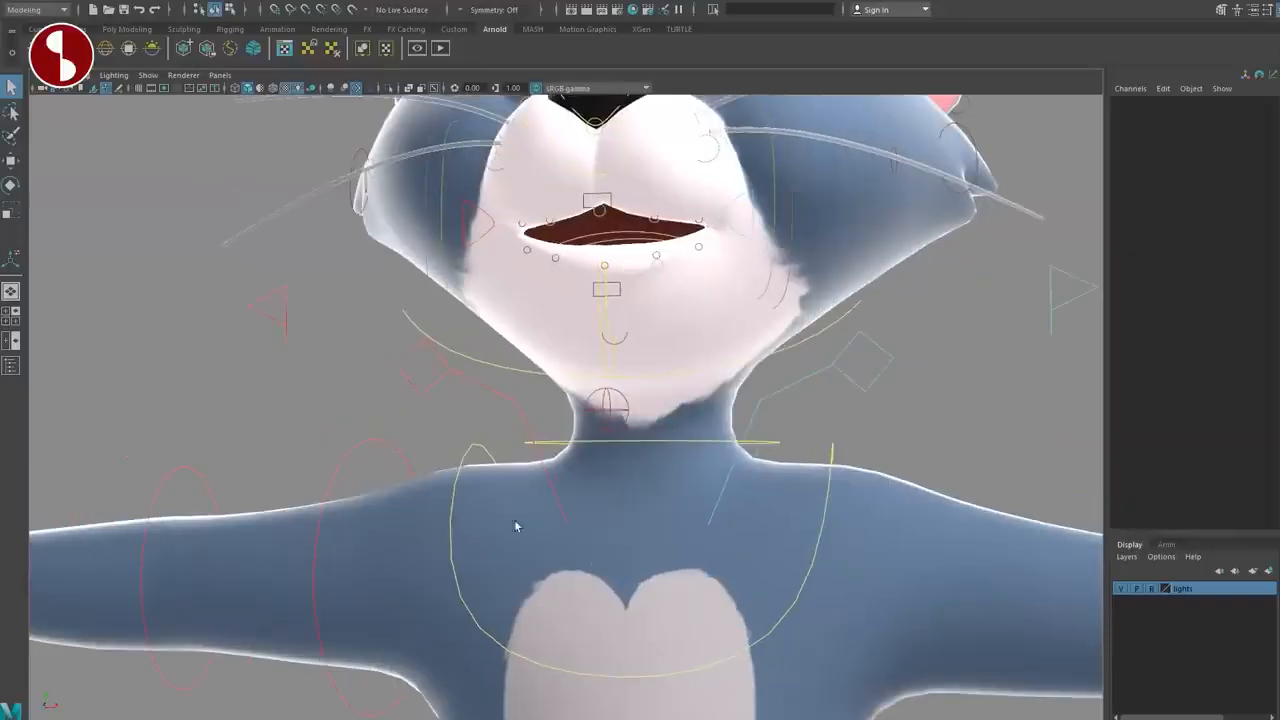
left_click(545, 443)
scroll(591, 517, "down", 6)
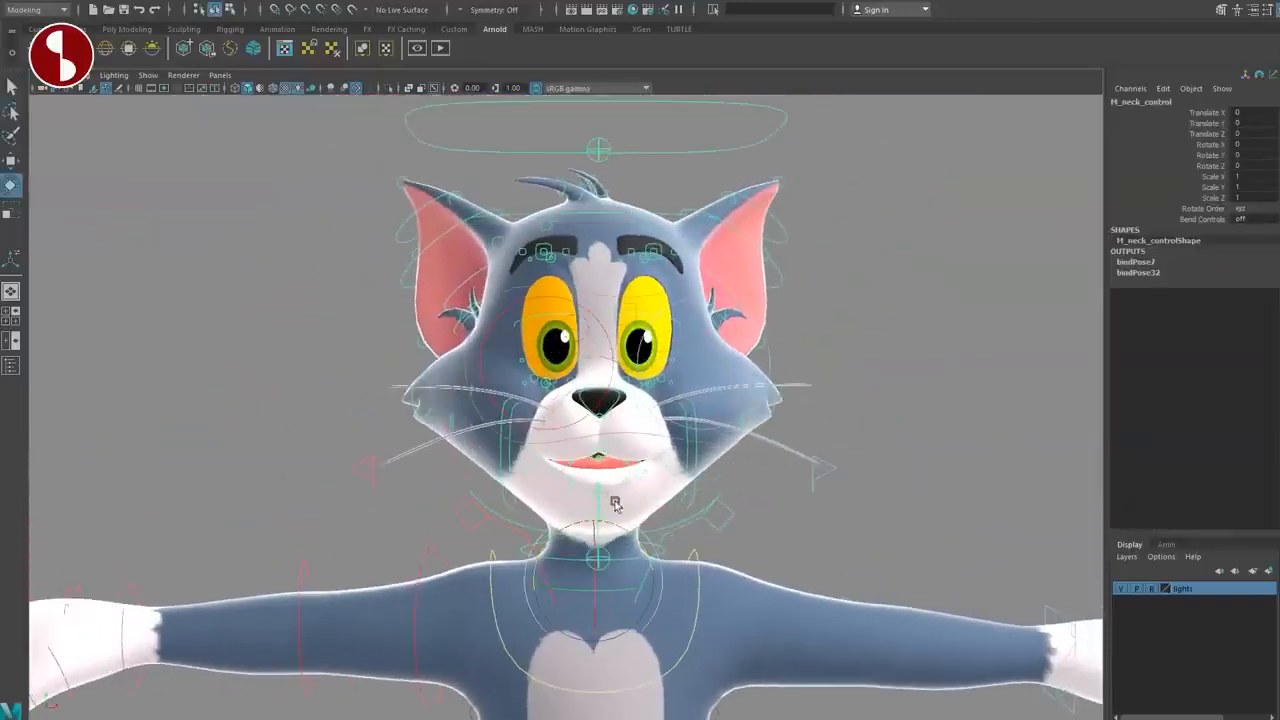
left_click_drag(598, 523, 722, 582)
key("ctrl+z")
key("w")
scroll(585, 570, "down", 3)
key("r")
key("ctrl+z")
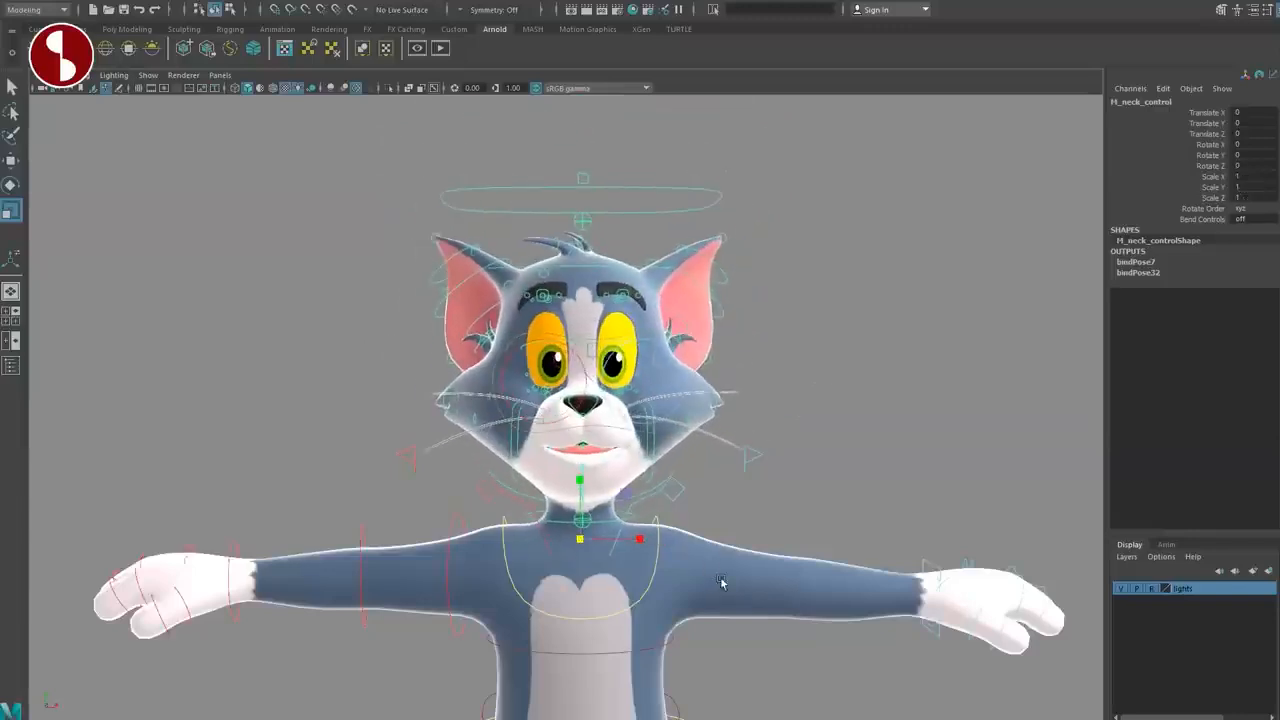
Step: Turn on the neck control's Bend Controls visibility and inspect the controls around the neck
left_click(1184, 221)
middle_click_drag(584, 470, 555, 450, "alt")
right_click_drag(555, 450, 886, 554, "alt")
middle_click_drag(886, 554, 886, 354, "alt")
right_click_drag(886, 354, 1030, 420, "alt")
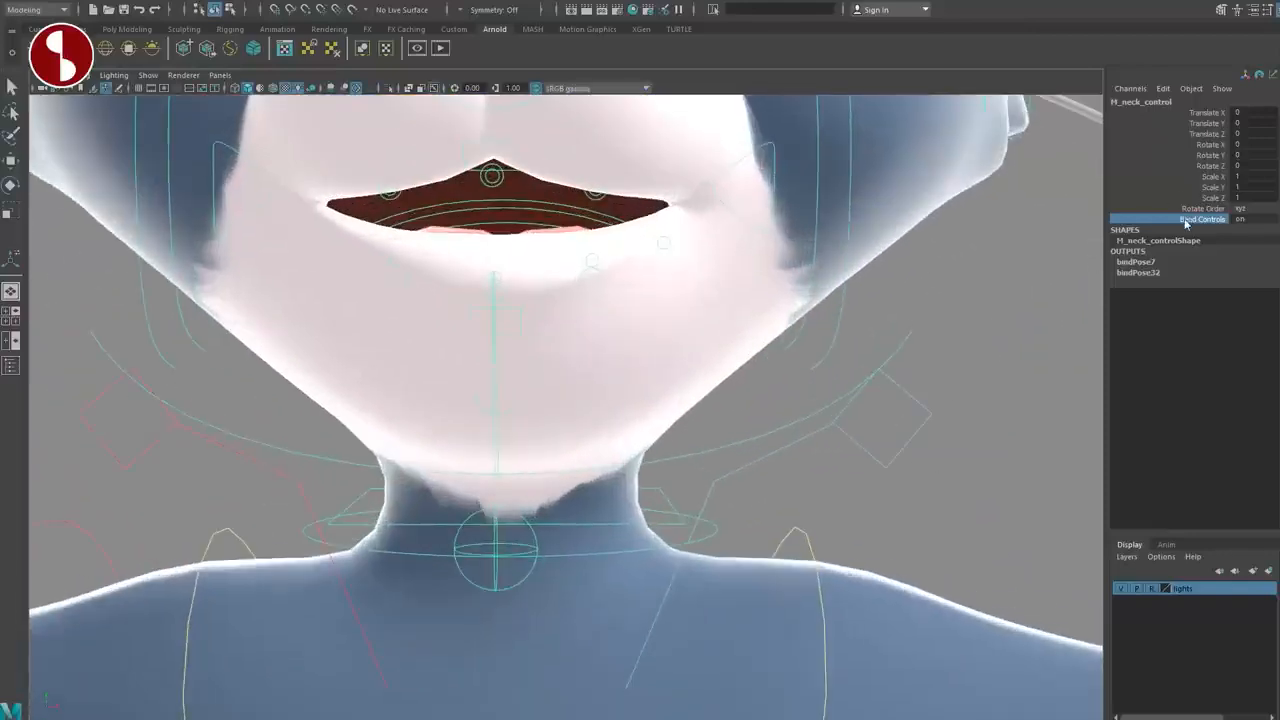
right_click_drag(510, 378, 390, 408, "alt")
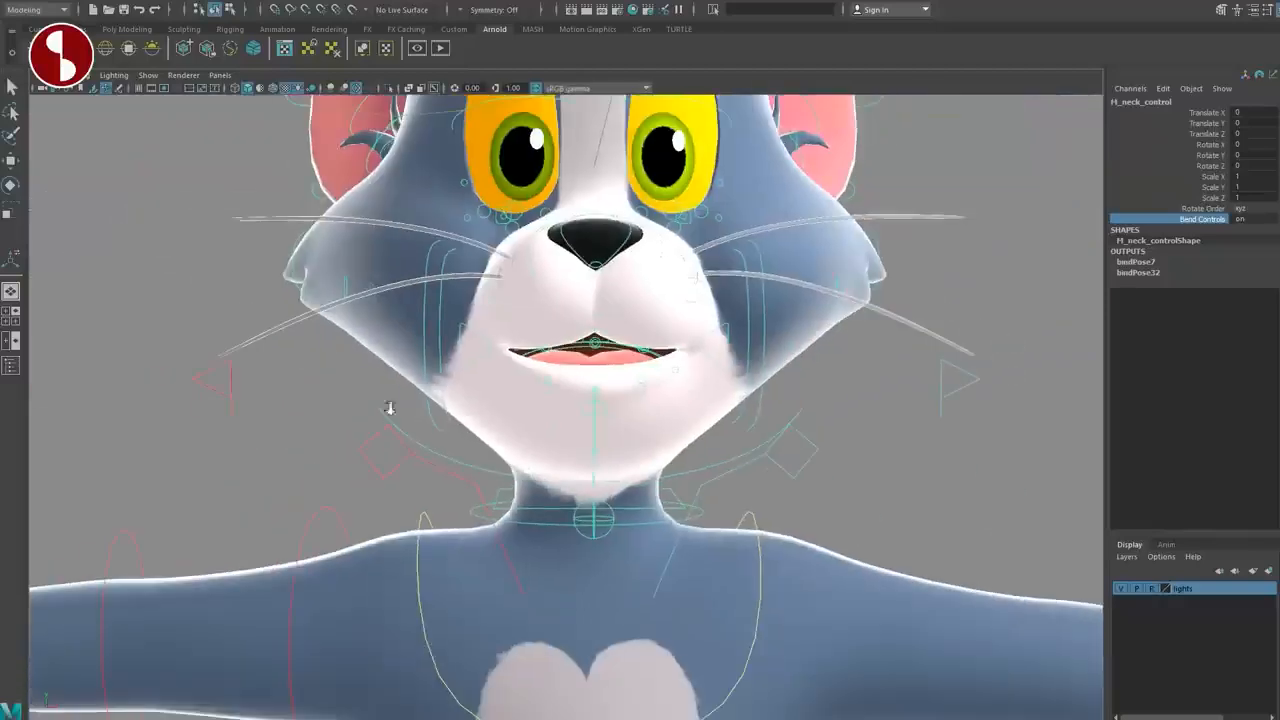
Step: Select the lower head control, try rotating it, and undo the rotation
left_click(596, 478)
mouse_move(596, 478)
left_mouse_down("alt")
mouse_move(357, 449)
mouse_move(524, 437)
mouse_move(574, 523)
mouse_move(614, 486)
left_mouse_up("alt")
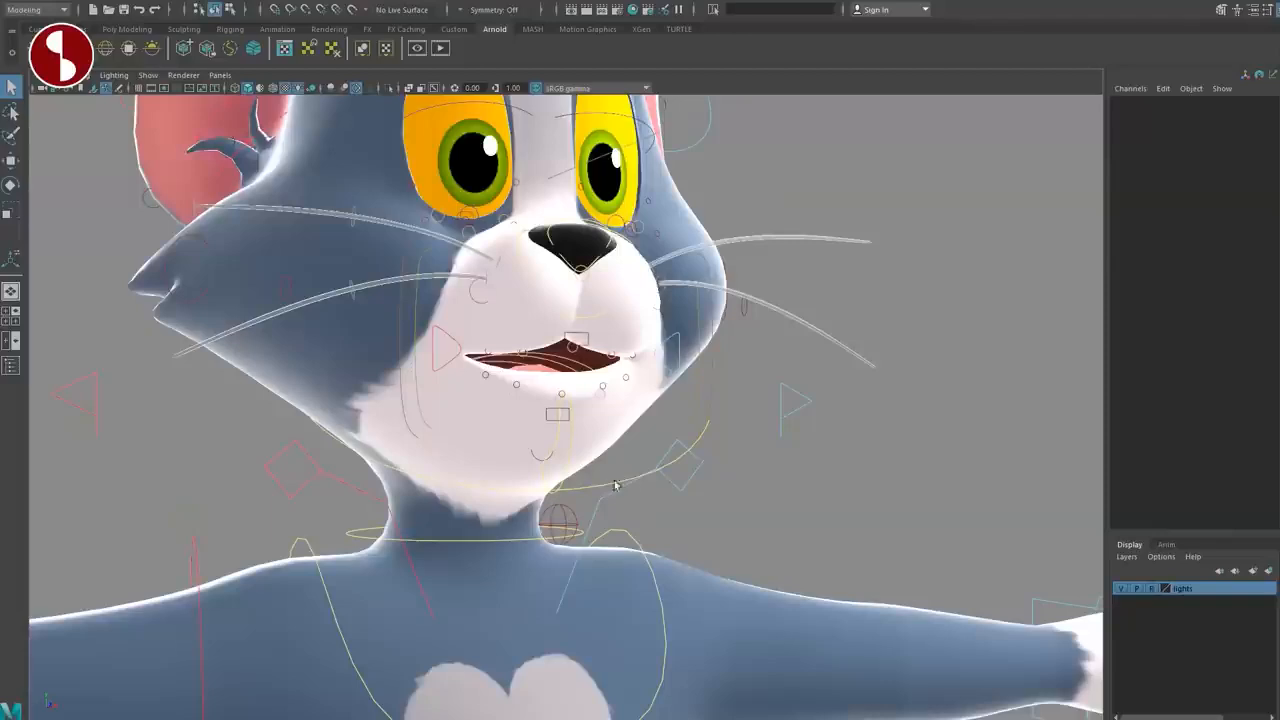
left_click(614, 486)
right_click_drag(580, 521, 477, 500, "alt")
left_click_drag(476, 500, 593, 514, "alt")
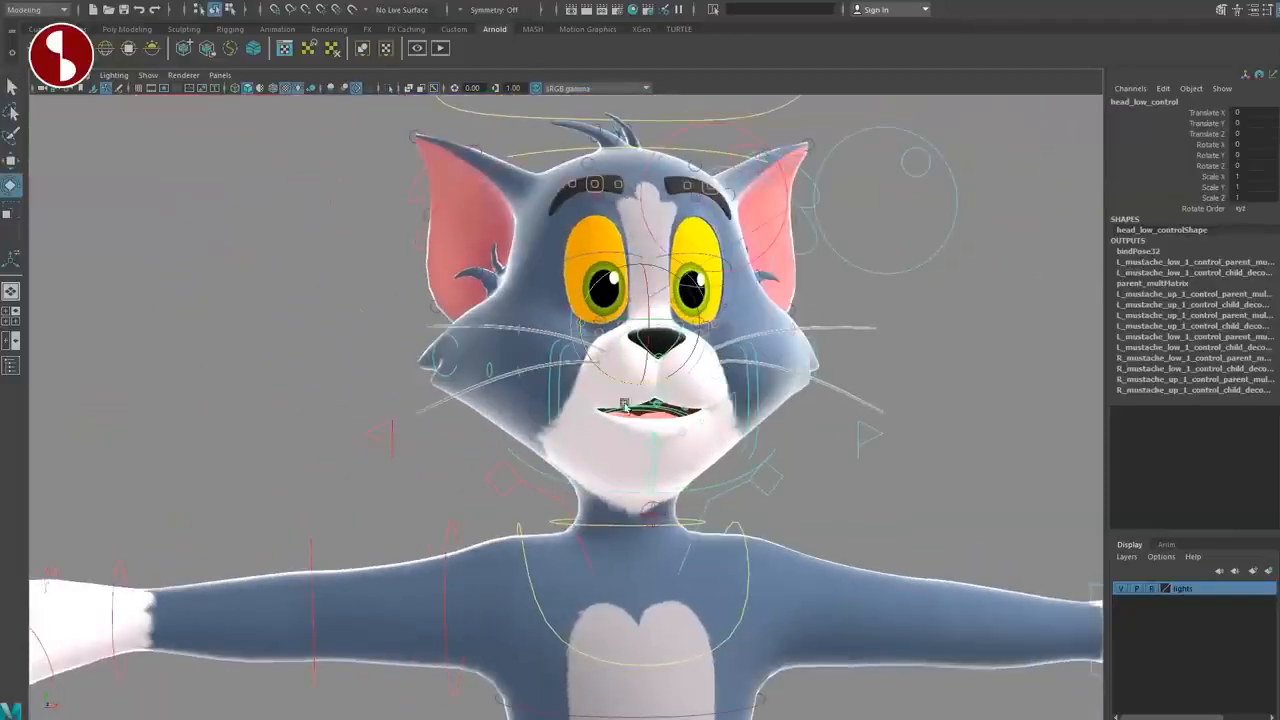
left_click_drag(648, 346, 654, 394)
key("ctrl+z")
Step: Try moving and scaling the lower head control, and undo both changes
key("w")
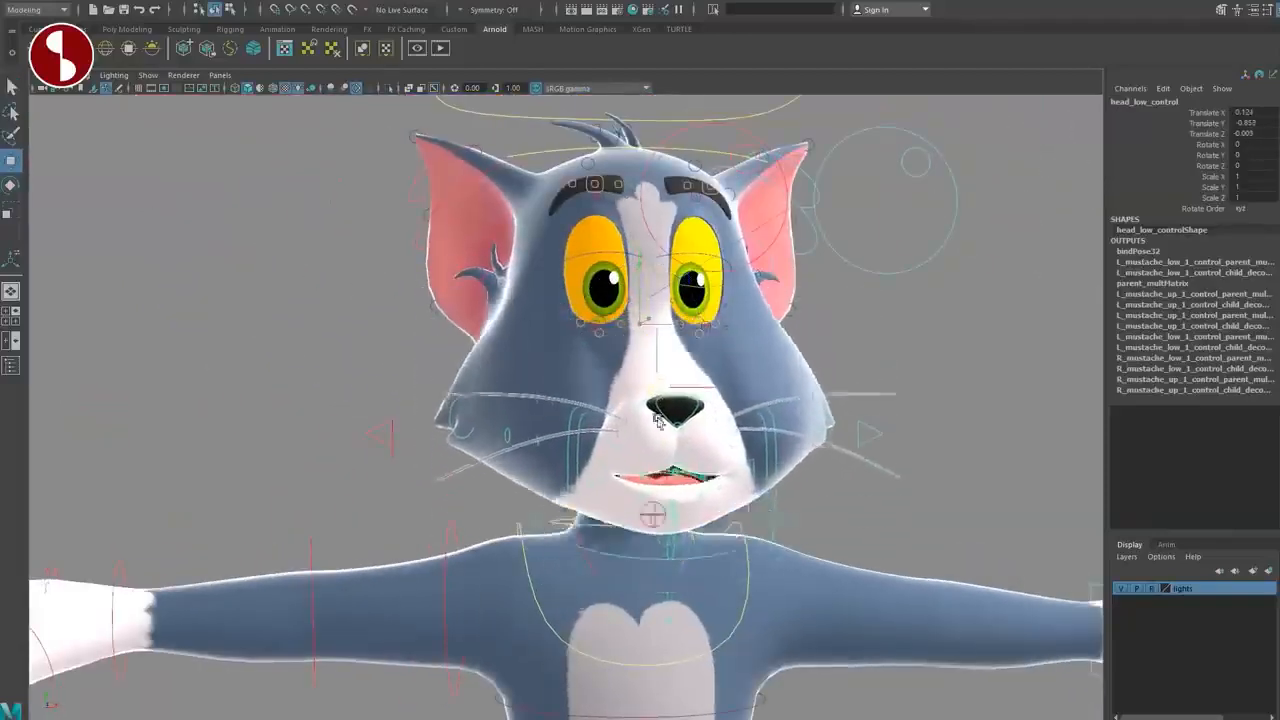
key("ctrl+z")
key("r")
left_click_drag(648, 322, 490, 428)
key("ctrl+z")
key("ctrl+z")
key("q")
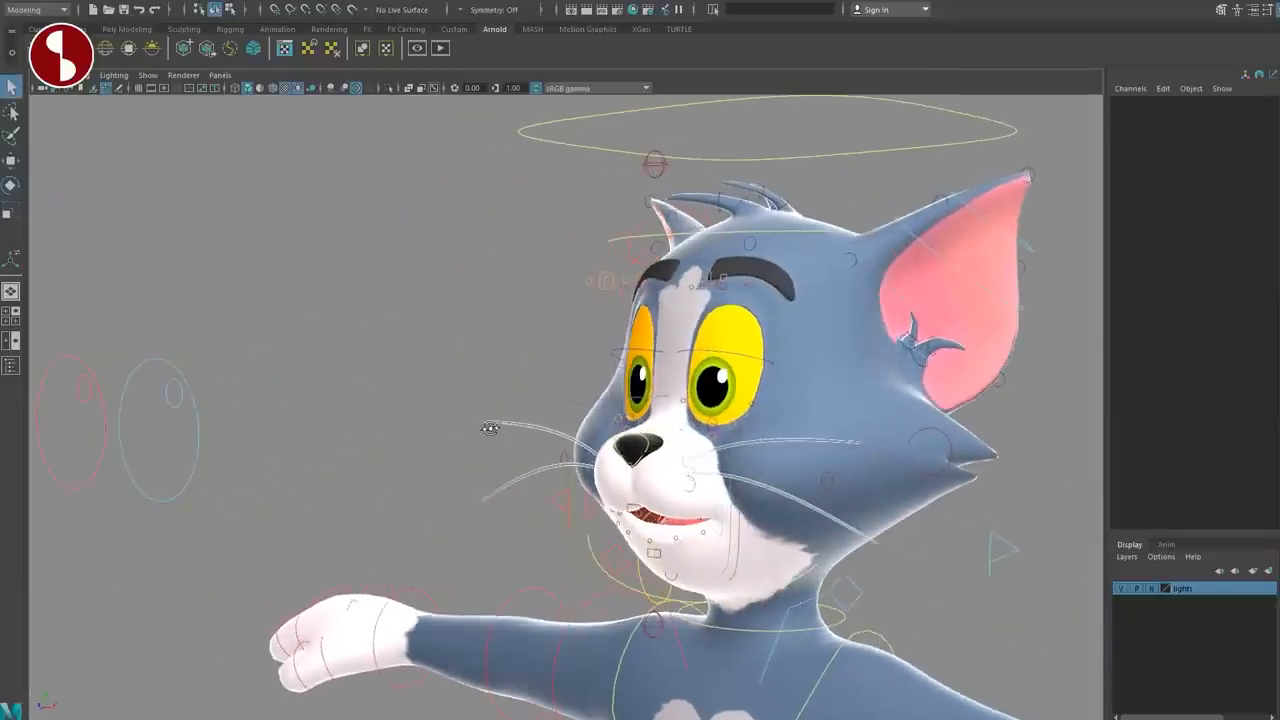
Step: Select the upper head control, ready it for moving, and inspect the head around it
left_click(611, 236)
left_click_drag(640, 380, 660, 346, "alt")
scroll(743, 414, "down", 3)
key("w")
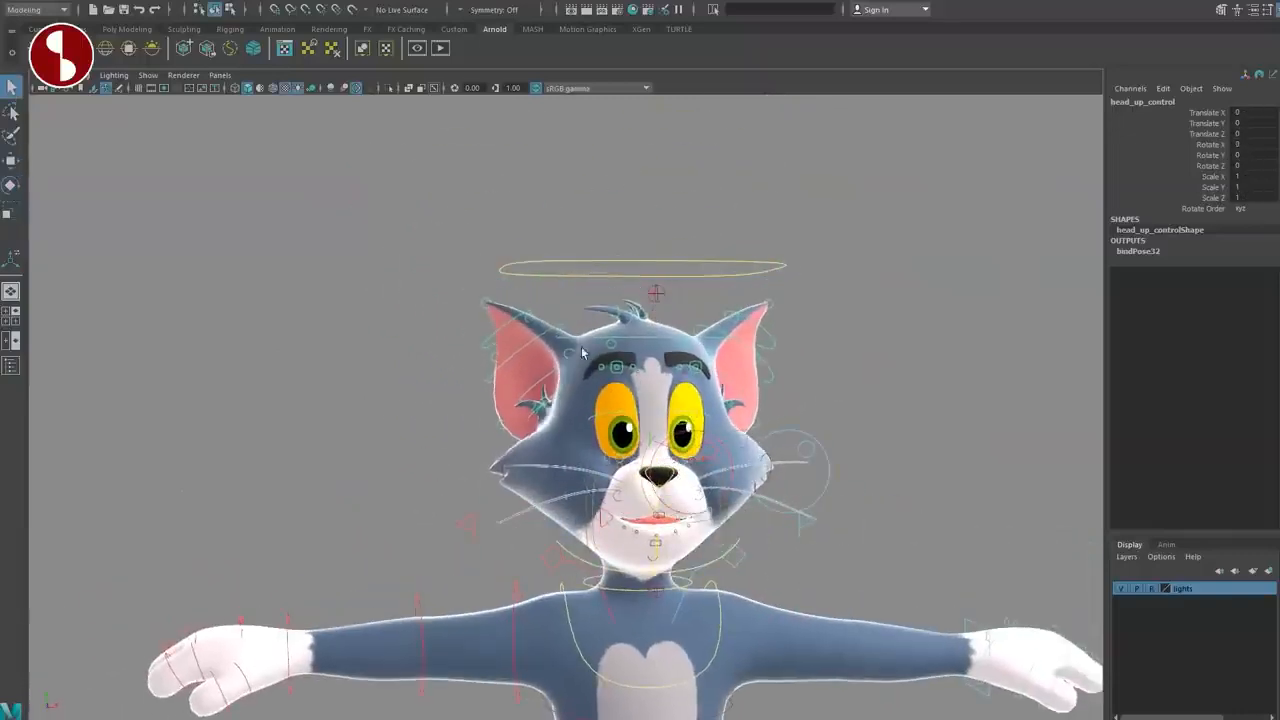
left_click_drag(582, 352, 537, 373, "alt")
Step: Select the main head control, try transforming it and turning it around Y, and undo the changes
left_click(573, 271)
middle_click_drag(691, 440, 623, 364, "alt")
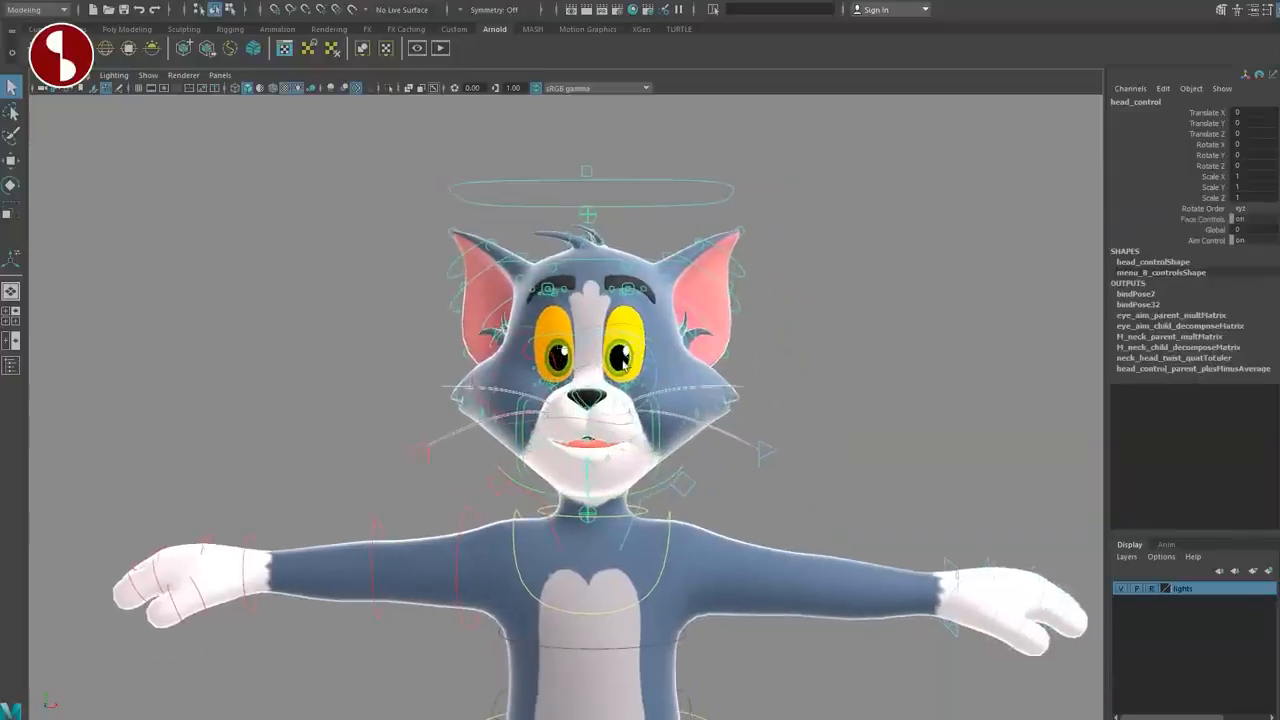
left_click_drag(594, 478, 760, 488)
key("ctrl+z")
key("ctrl+z")
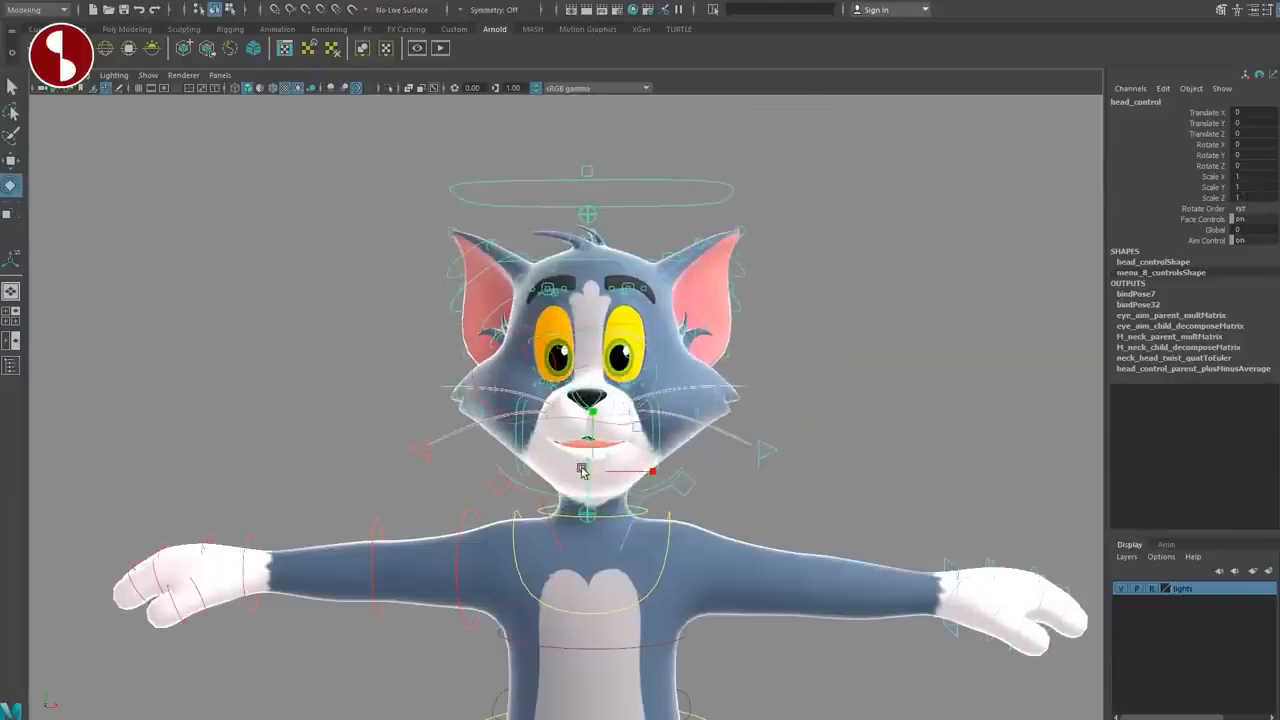
mouse_move(571, 476)
left_mouse_down()
mouse_move(690, 478)
mouse_move(589, 474)
left_mouse_up()
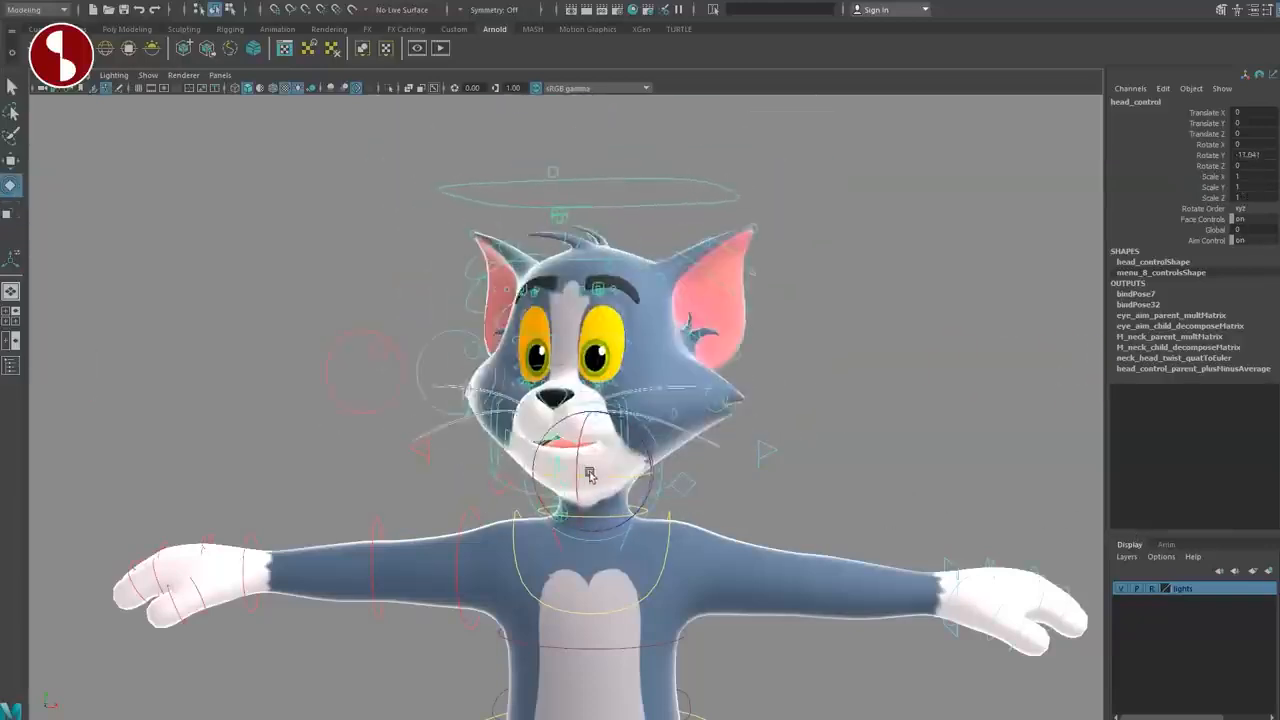
key("ctrl+z")
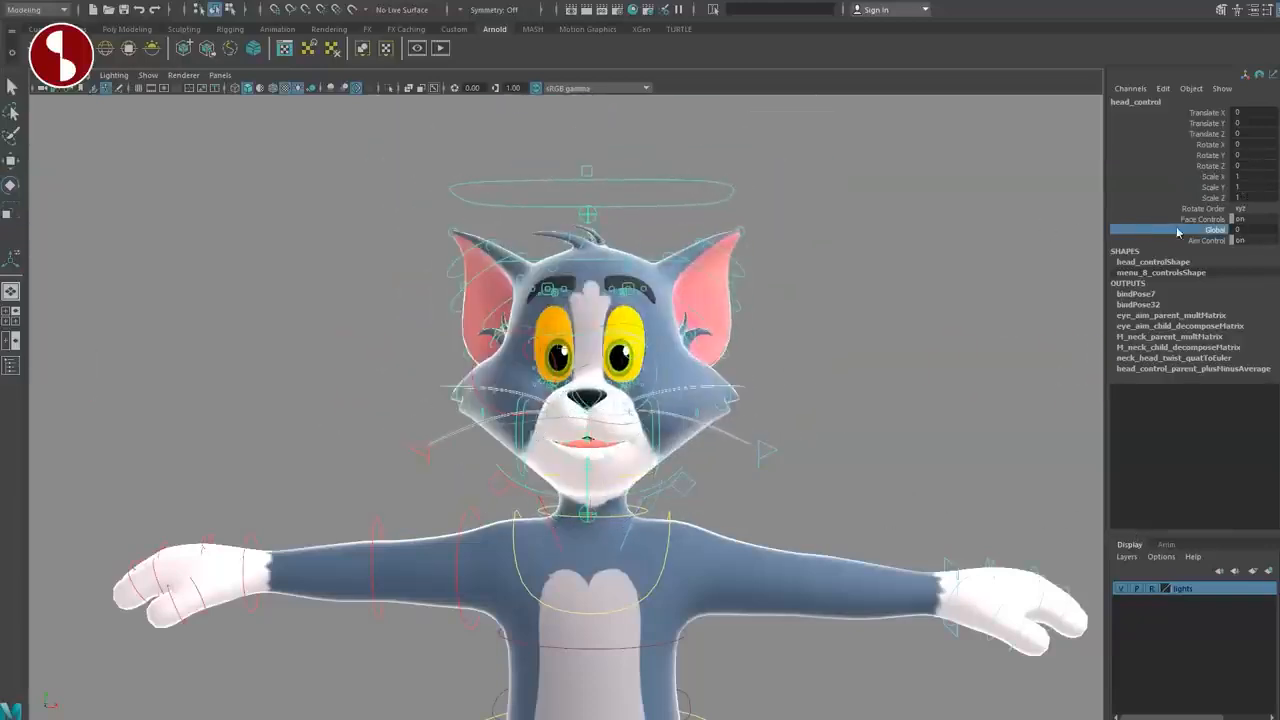
Step: Test the head control's Face Controls and Aim Control visibility attributes
left_click(1180, 219)
middle_click_drag(1080, 216, 1054, 214)
left_click(1189, 241)
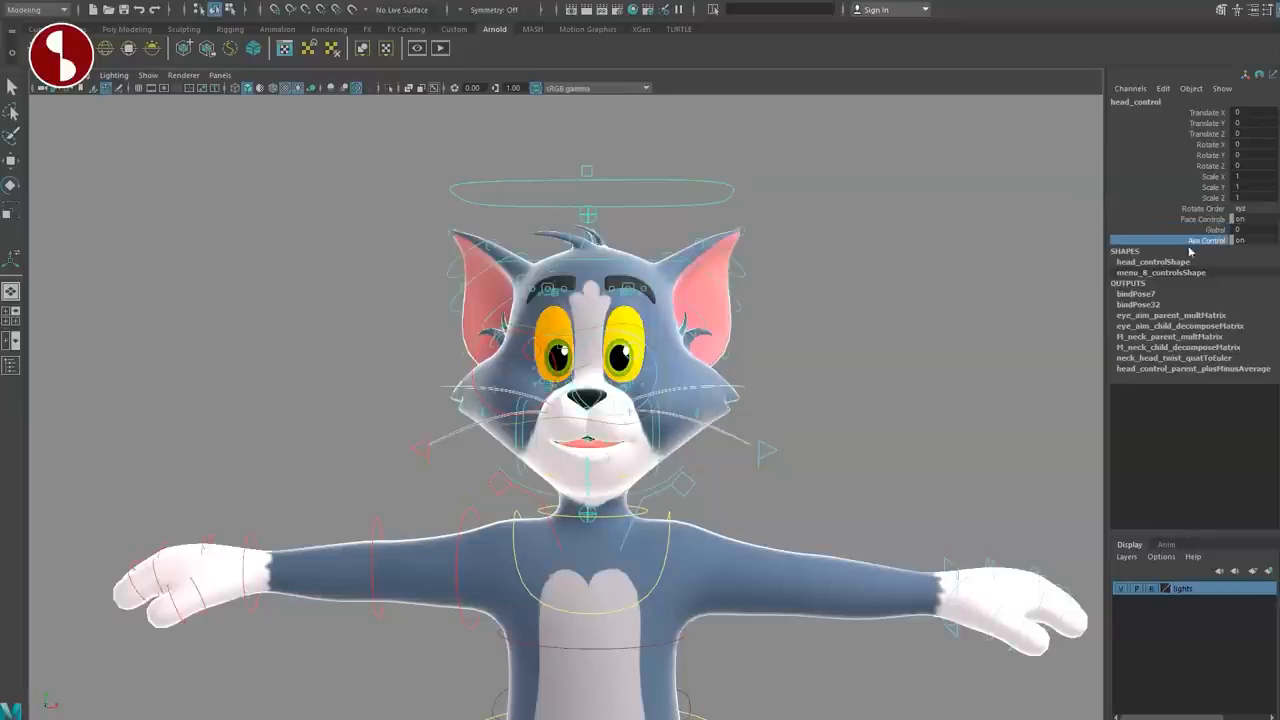
middle_click_drag(905, 326, 937, 369)
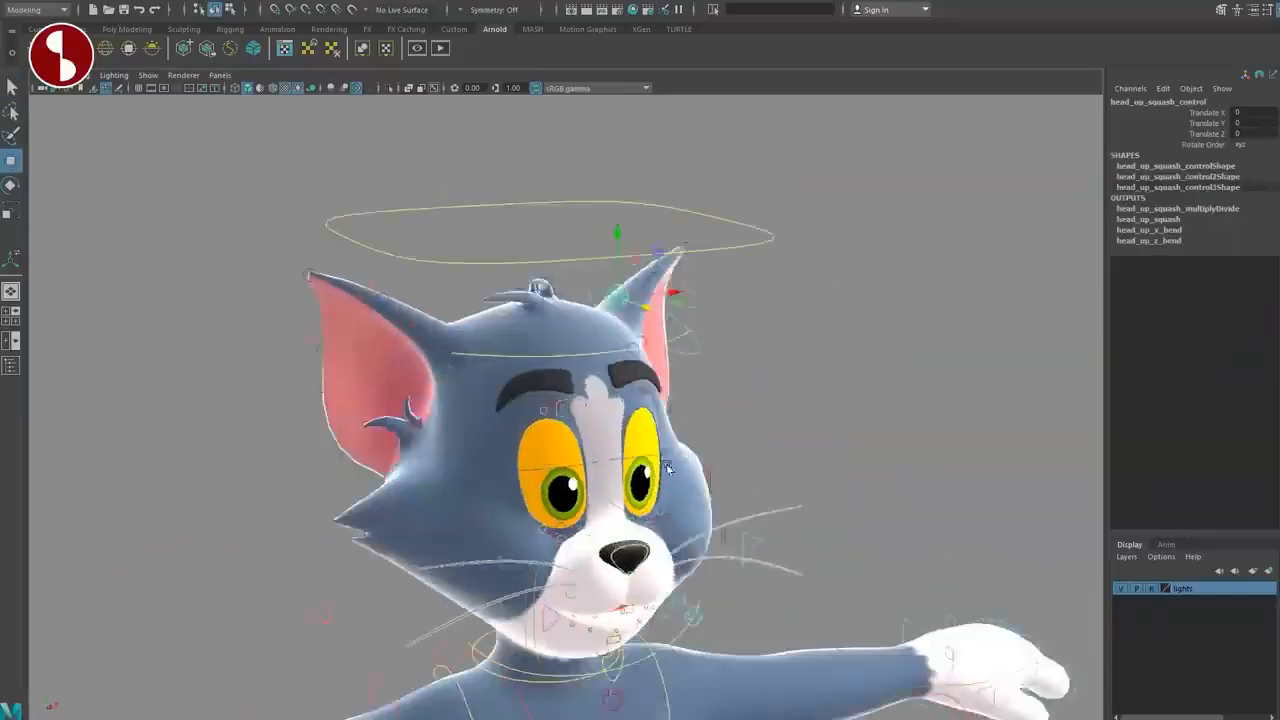
Step: Try moving the upper head squash control above the head, and undo the move
mouse_move(640, 248)
left_mouse_down()
mouse_move(681, 275)
mouse_move(555, 208)
mouse_move(515, 297)
mouse_move(465, 297)
mouse_move(643, 238)
mouse_move(500, 322)
mouse_move(634, 240)
left_mouse_up()
key("ctrl+z")
middle_click_drag(692, 385, 714, 200, "alt")
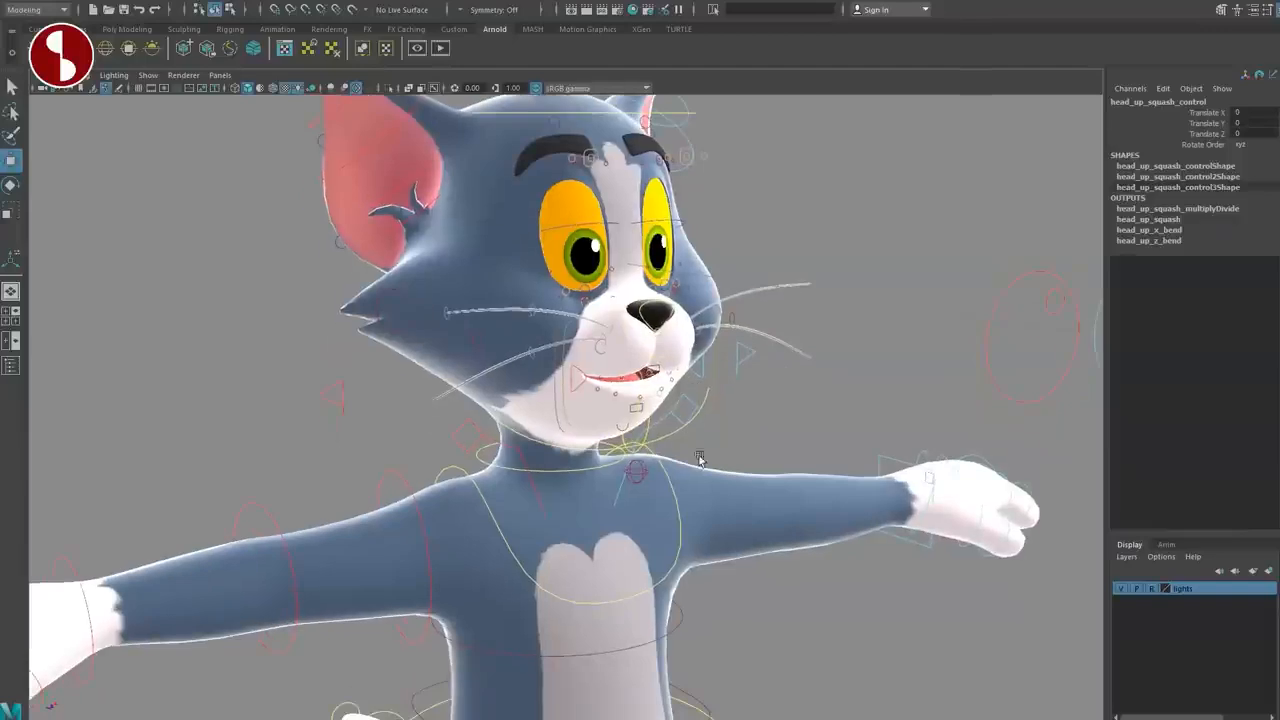
Step: Select the lower head squash control at the neck, try moving it, and undo the deformation
left_click(644, 476)
left_click_drag(640, 477, 580, 545)
key("ctrl+z")
key("q")
middle_click_drag(546, 486, 467, 450, "alt")
right_click_drag(467, 450, 732, 603, "alt")
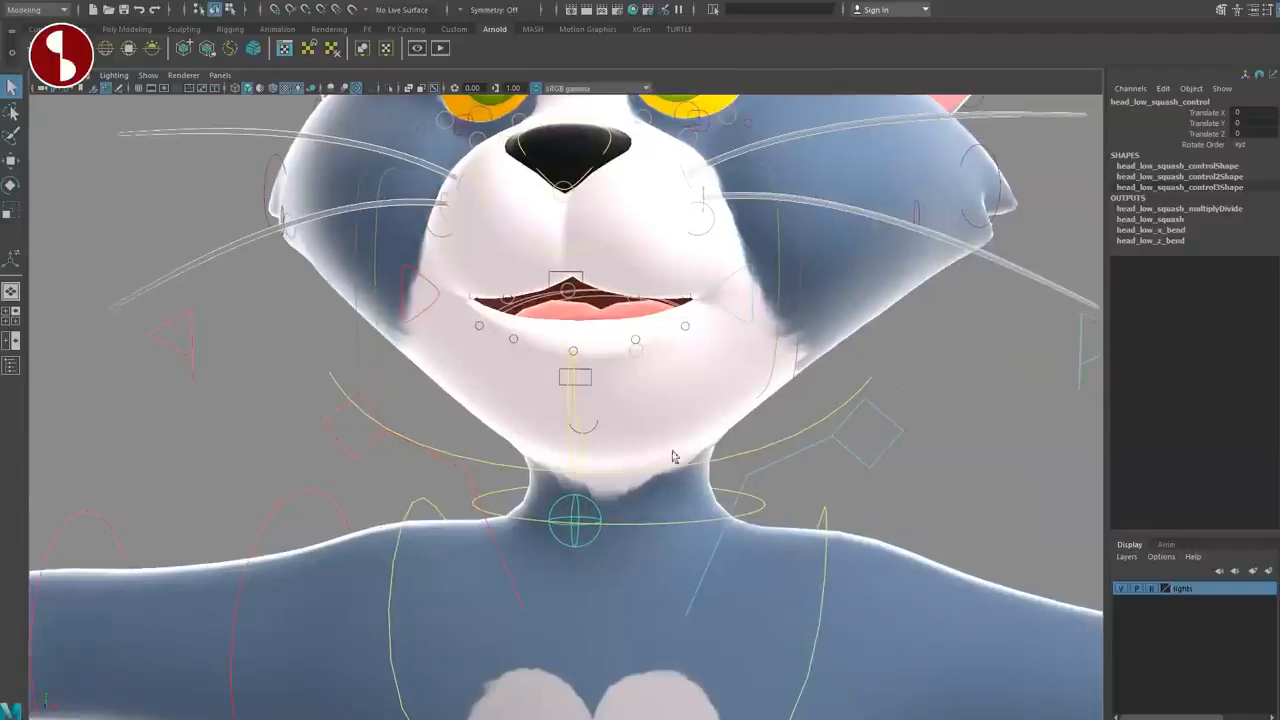
Step: Select the jaw control and rotate it about 15 degrees around X to open the mouth
left_click(271, 414)
left_click_drag(627, 522, 562, 513, "alt")
left_click(569, 445)
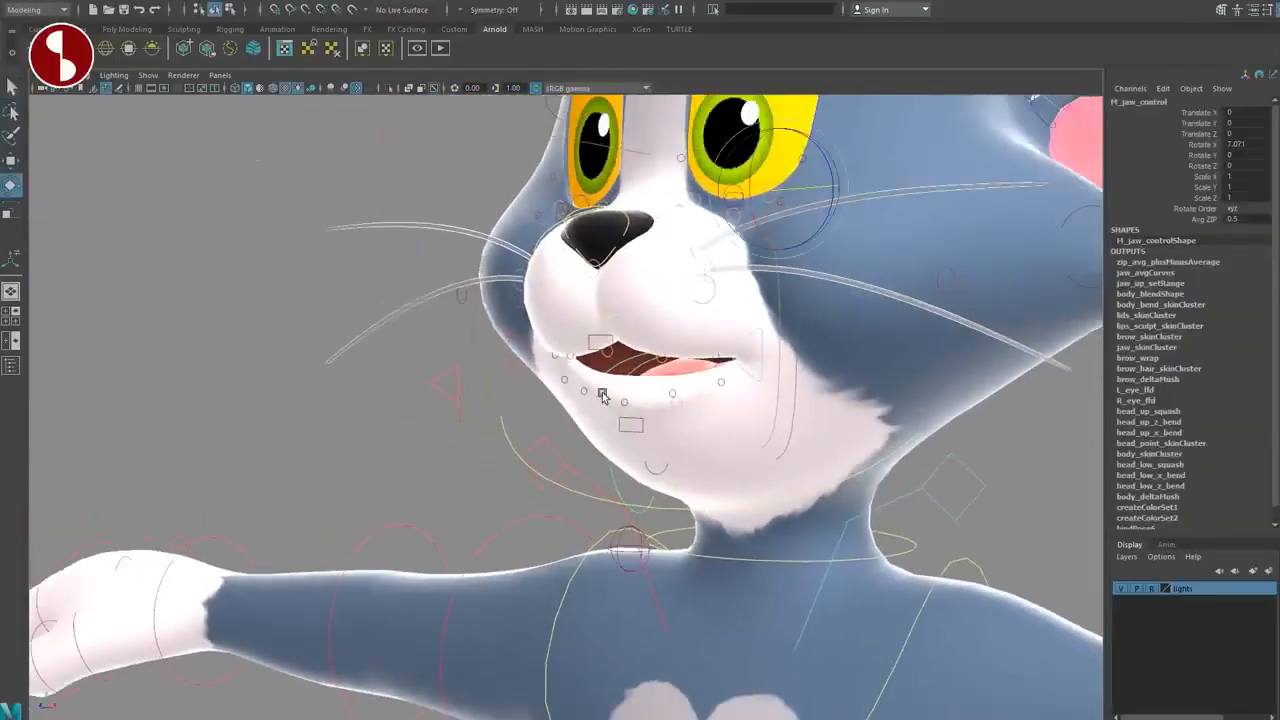
key("f")
left_click_drag(845, 440, 865, 423, "alt")
Step: Move the left mouth-corner emotion control outward and up, and raise its ZIP attribute to 5.4
left_click(790, 318)
key("w")
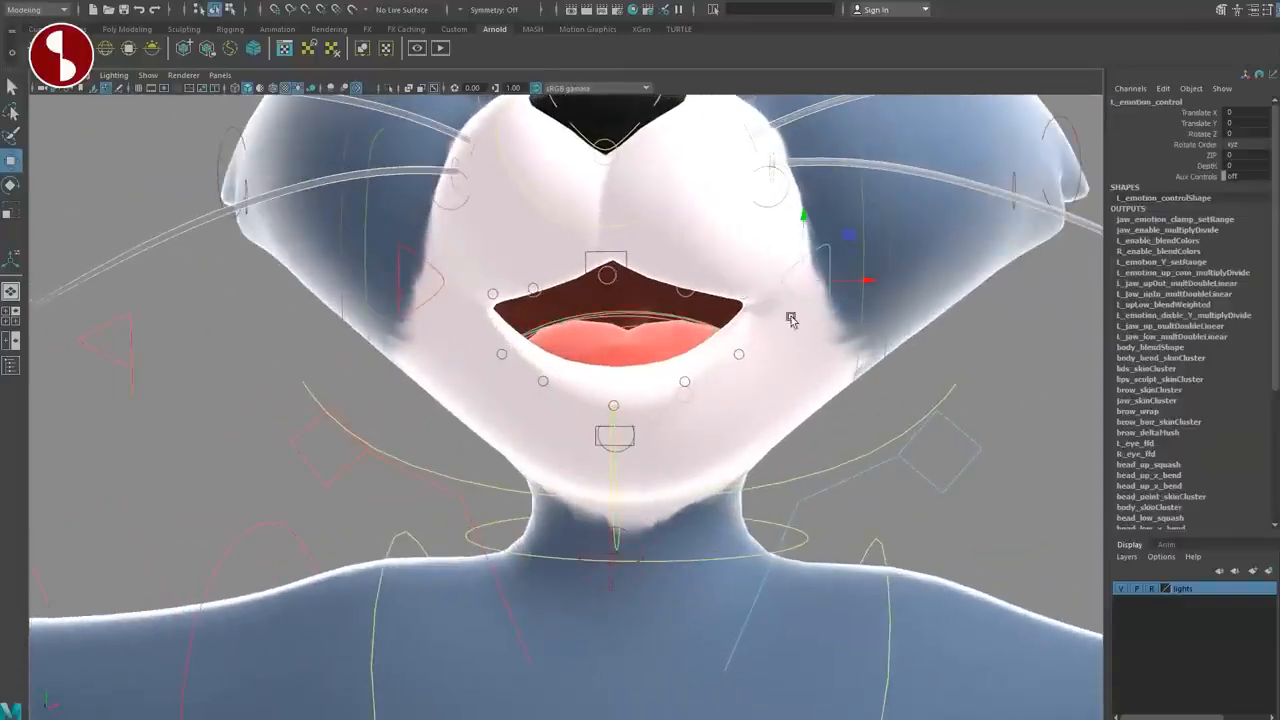
left_click_drag(826, 281, 903, 221)
middle_click_drag(935, 331, 979, 327)
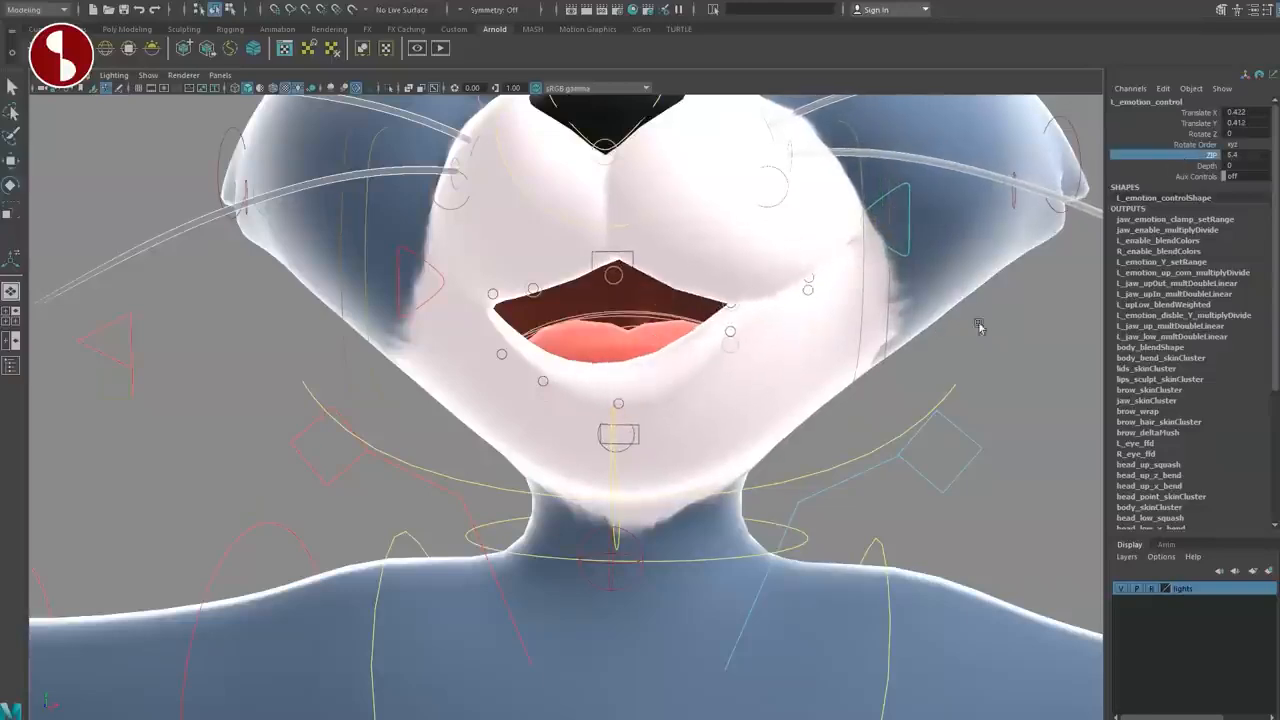
Step: Select the jaw control, try adjusting it, and undo that change together with the left mouth-corner edits
left_click(615, 490)
key("e")
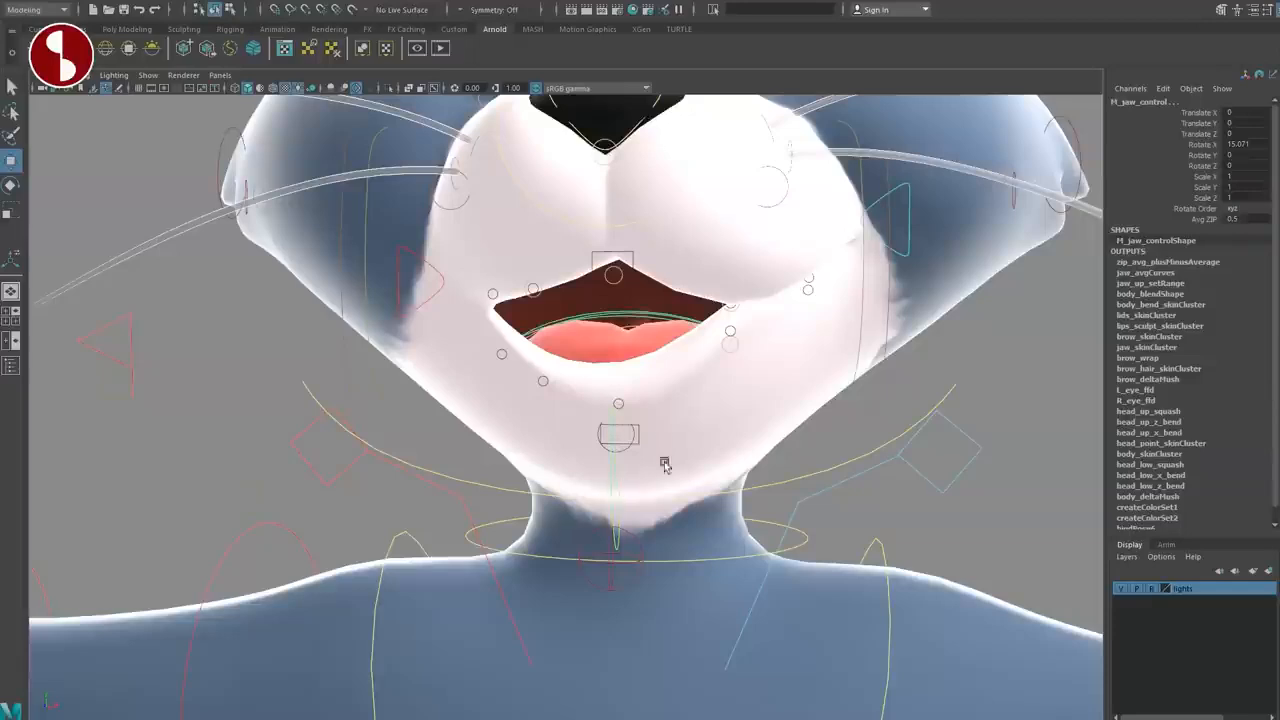
mouse_move(1040, 240)
middle_mouse_down()
mouse_move(1054, 251)
mouse_move(1022, 254)
mouse_move(1052, 252)
mouse_move(1038, 251)
middle_mouse_up()
key("ctrl+z")
key("ctrl+z")
key("ctrl+z")
key("ctrl+z")
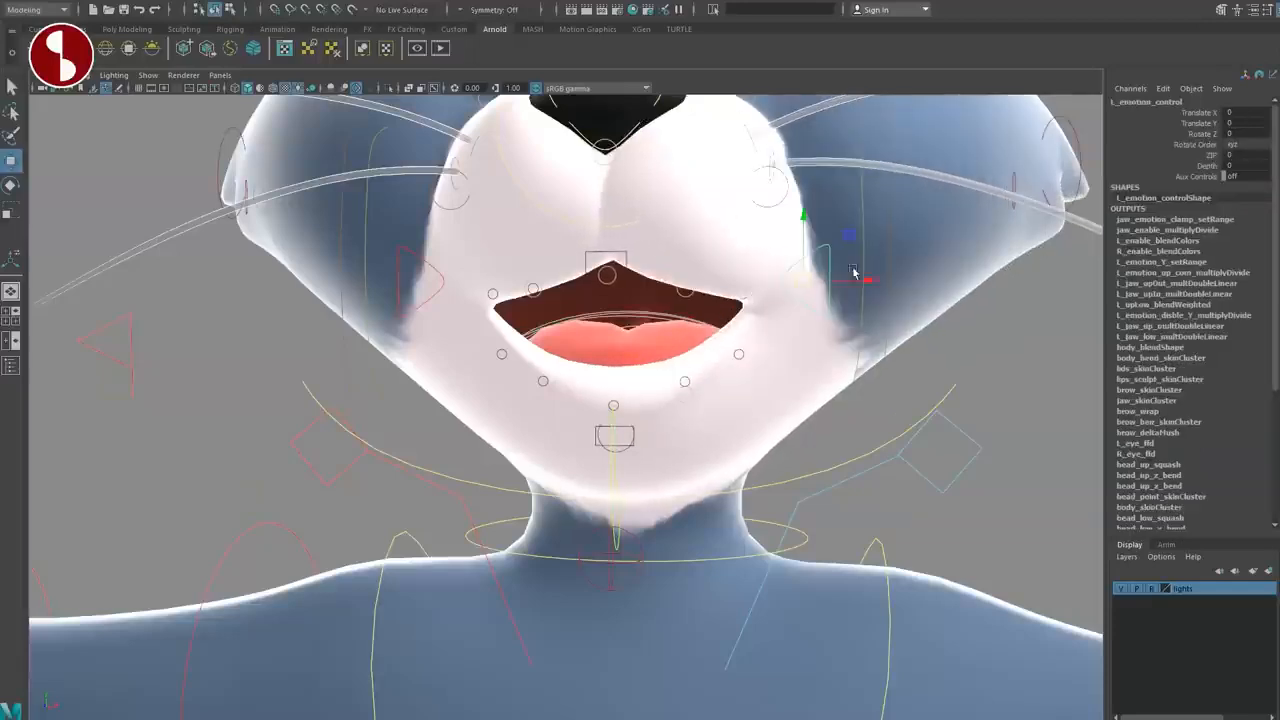
Step: Try moving the left mouth-corner emotion control and changing its Depth attribute, and undo the changes
left_click_drag(910, 480, 817, 334, "alt")
key("w")
left_click_drag(868, 300, 779, 326)
left_click_drag(880, 366, 910, 360, "alt")
left_click(1191, 165)
middle_click_drag(786, 400, 846, 394)
key("ctrl+z")
key("ctrl+z")
key("ctrl+z")
key("ctrl+z")
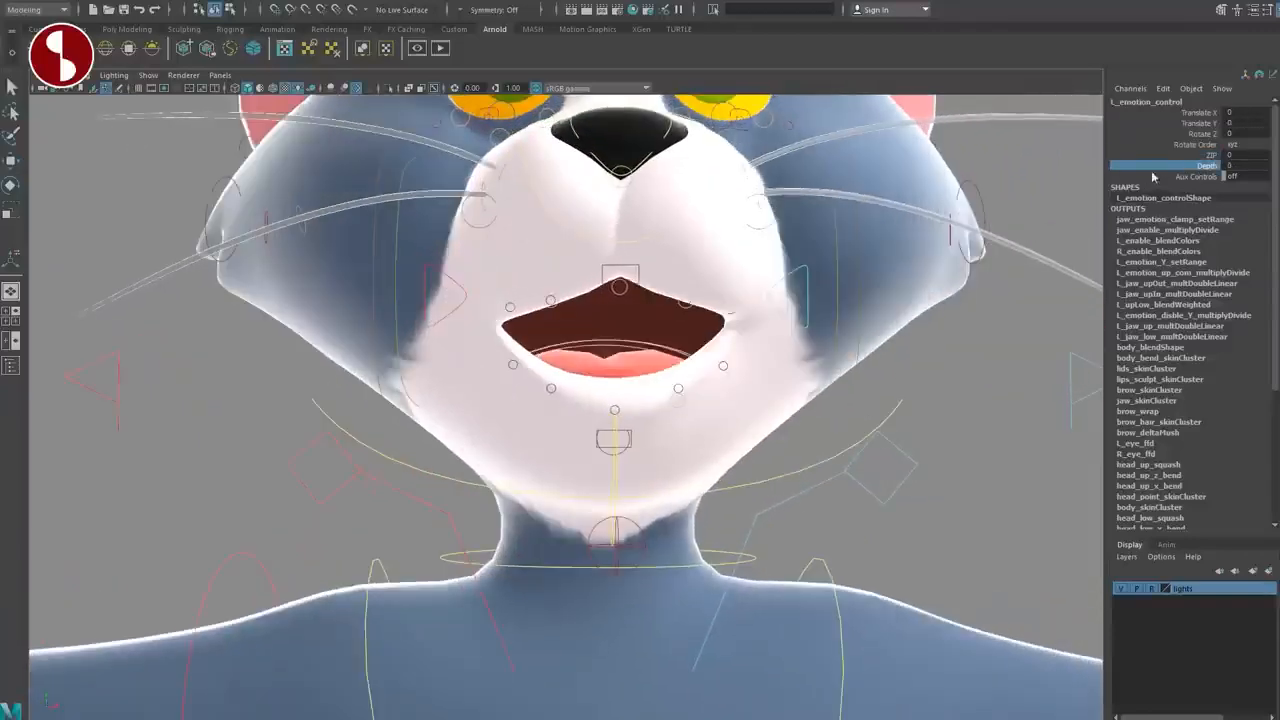
Step: Turn on Aux Controls for the left mouth-corner emotion control
middle_click_drag(752, 485, 677, 523, "alt")
right_click_drag(677, 523, 979, 426, "alt")
left_click(800, 372)
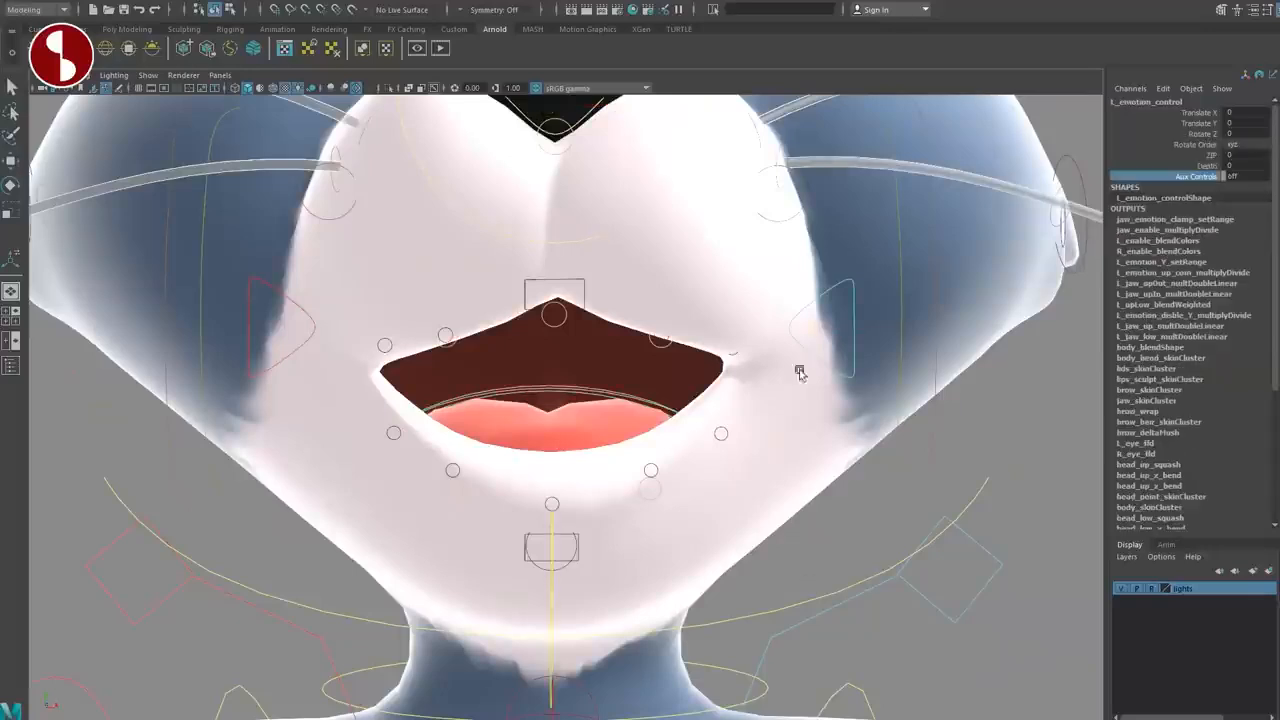
right_click_drag(848, 417, 868, 398, "alt")
middle_click_drag(868, 398, 709, 477, "alt")
key("q")
left_click(749, 413)
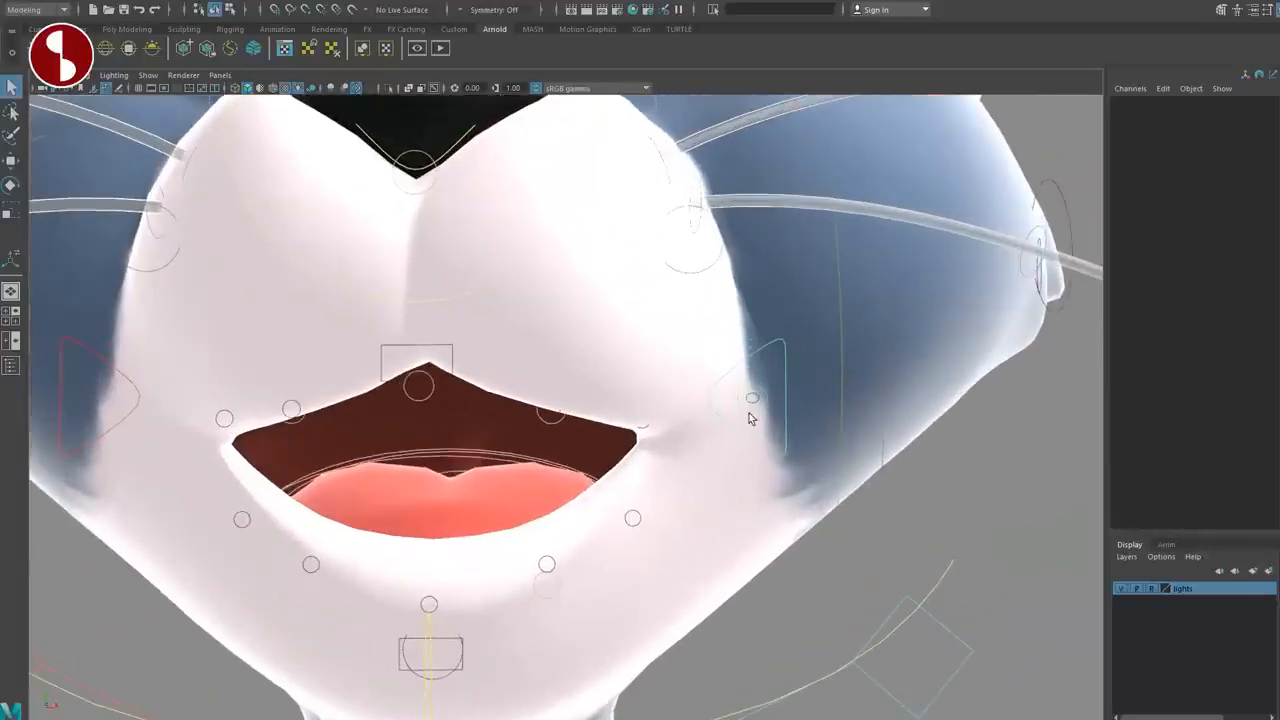
Step: Select the left lip-corner sculpt control inside the emotion control, try moving it, and undo the move
left_click(746, 405)
left_click_drag(763, 416, 708, 426)
key("q")
left_click(751, 403)
left_click(750, 408)
key("q")
middle_click_drag(614, 510, 754, 446, "alt")
right_click_drag(754, 446, 706, 437, "alt")
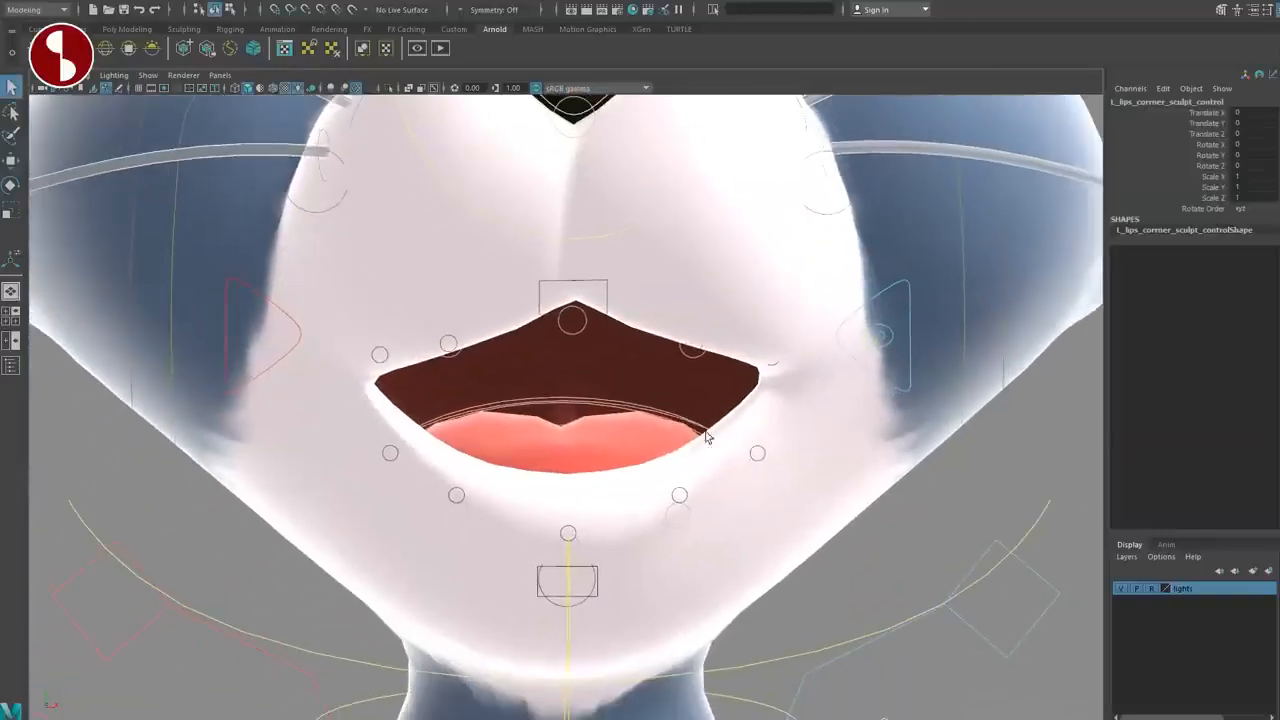
Step: Select the second sculpt control on the left upper lip, try moving it, and undo the move
mouse_move(685, 361)
left_mouse_down("alt")
mouse_move(689, 403)
mouse_move(672, 378)
mouse_move(708, 337)
mouse_move(711, 271)
mouse_move(683, 371)
mouse_move(697, 295)
mouse_move(742, 258)
left_mouse_up("alt")
key("4")
key("6")
key("7")
left_click(686, 355)
key("w")
key("ctrl+z")
key("q")
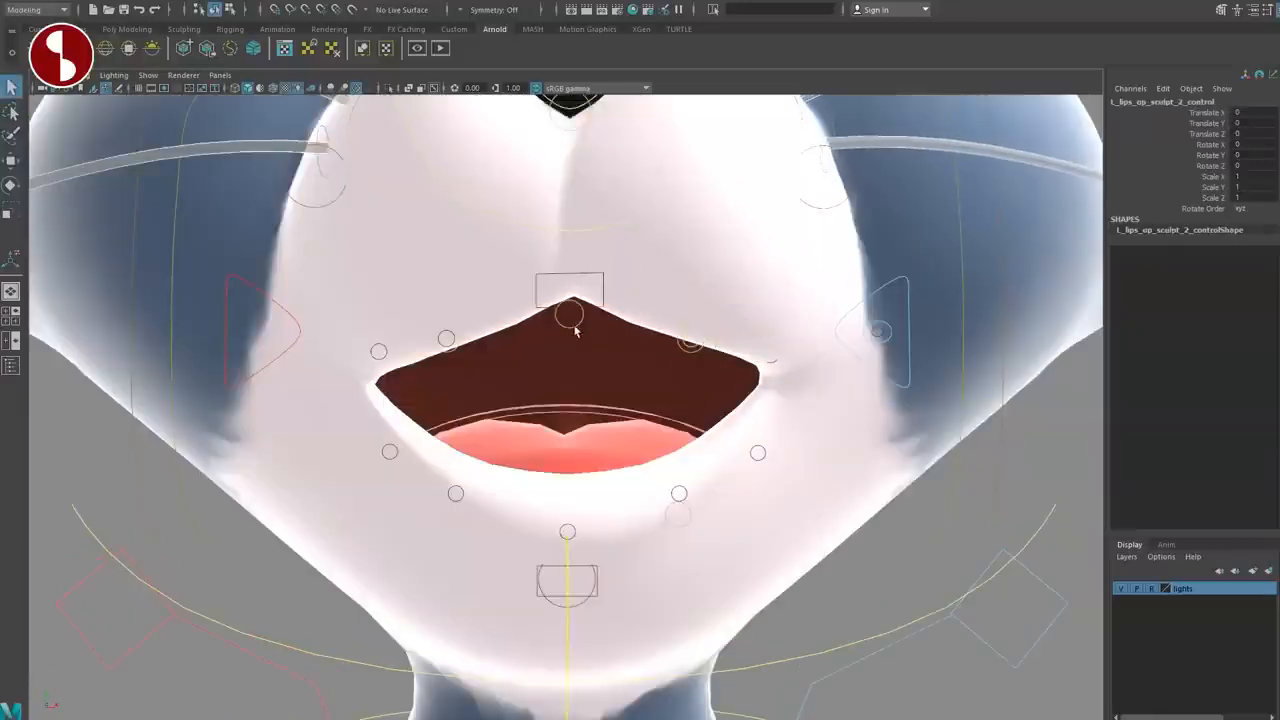
Step: Try moving the middle upper lip control and the upper lip base control, and undo the changes
left_click_drag(569, 322, 587, 330)
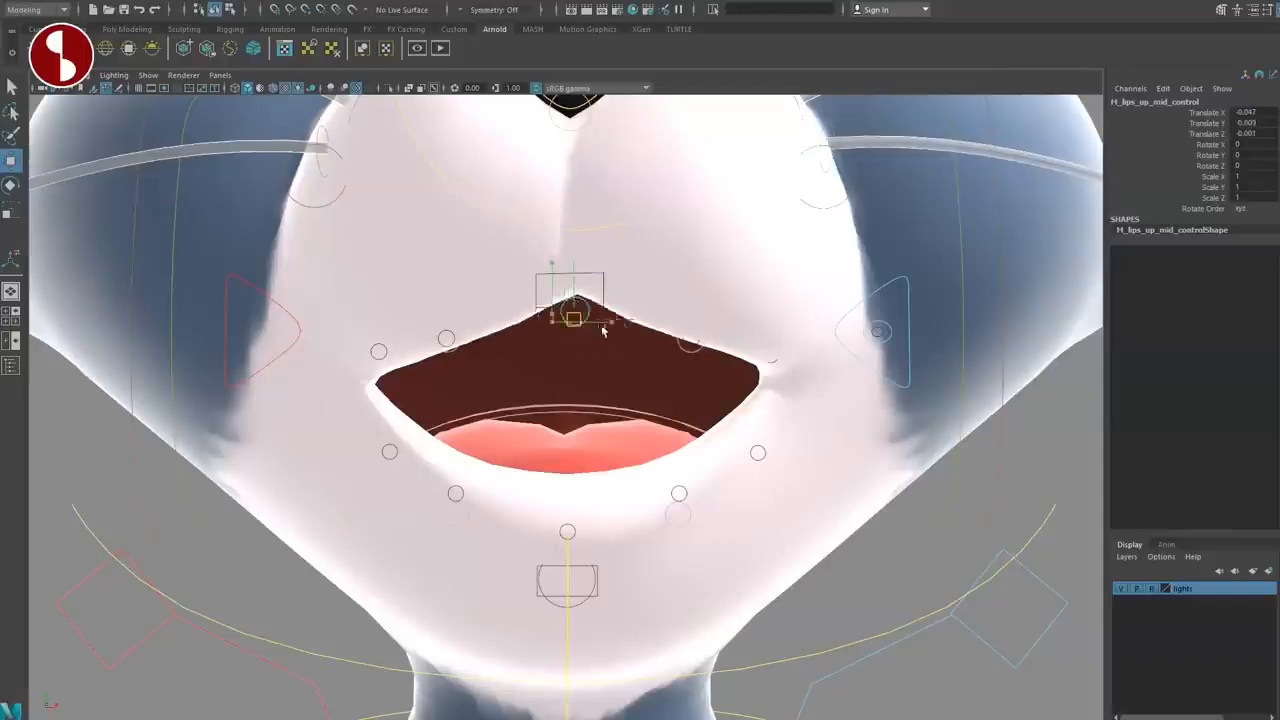
scroll(637, 386, "down", 3)
key("q")
left_click(557, 306)
middle_click_drag(585, 398, 609, 434, "alt")
scroll(609, 434, "down", 2)
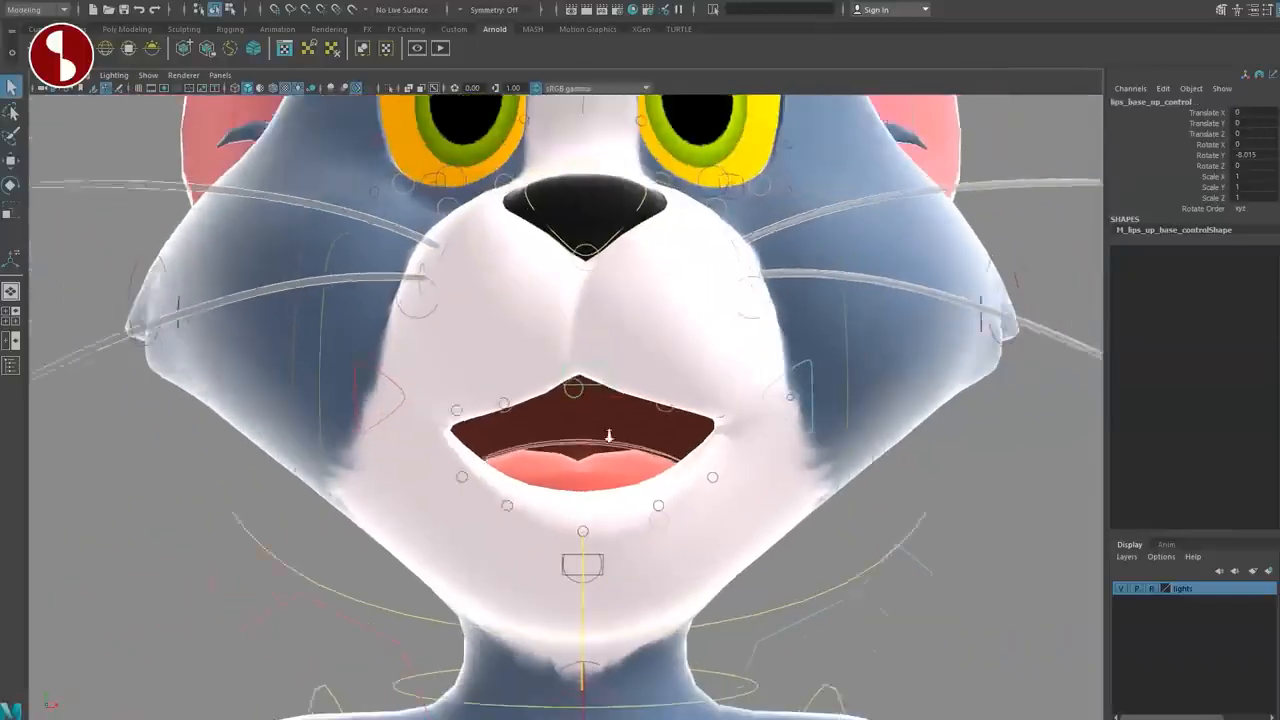
key("w")
mouse_move(594, 375)
left_mouse_down()
mouse_move(636, 393)
mouse_move(600, 395)
mouse_move(637, 377)
mouse_move(591, 419)
mouse_move(610, 388)
mouse_move(586, 405)
mouse_move(749, 417)
mouse_move(600, 404)
left_mouse_up()
key("e")
key("ctrl+z")
key("ctrl+z")
key("ctrl+z")
key("ctrl+z")
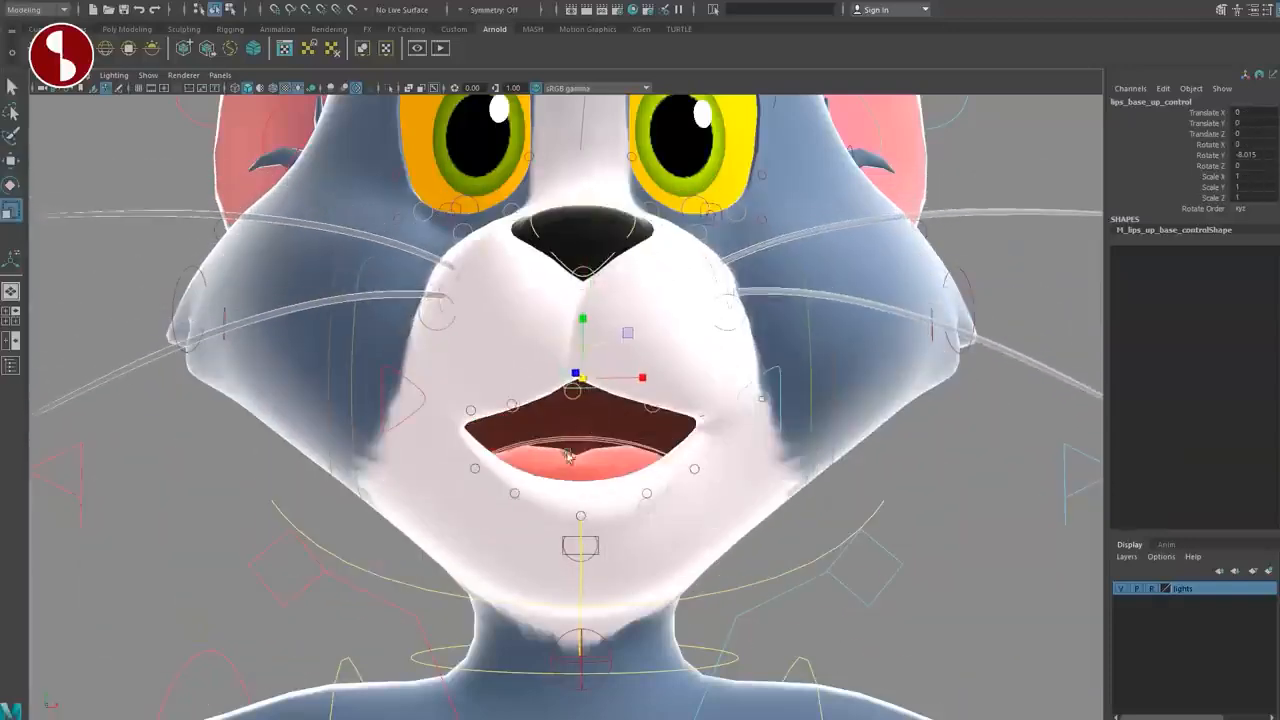
Step: Select the middle lower lip control, try moving it, and undo the move
key("q")
middle_click_drag(564, 502, 573, 495, "alt")
right_click_drag(574, 495, 689, 551, "alt")
middle_click_drag(689, 551, 657, 491, "alt")
left_click_drag(657, 491, 705, 509, "alt")
key("w")
left_click(565, 604)
key("q")
scroll(556, 555, "down", 4)
left_click_drag(556, 560, 531, 561, "alt")
key("w")
left_click_drag(598, 524, 622, 515)
key("ctrl+z")
key("q")
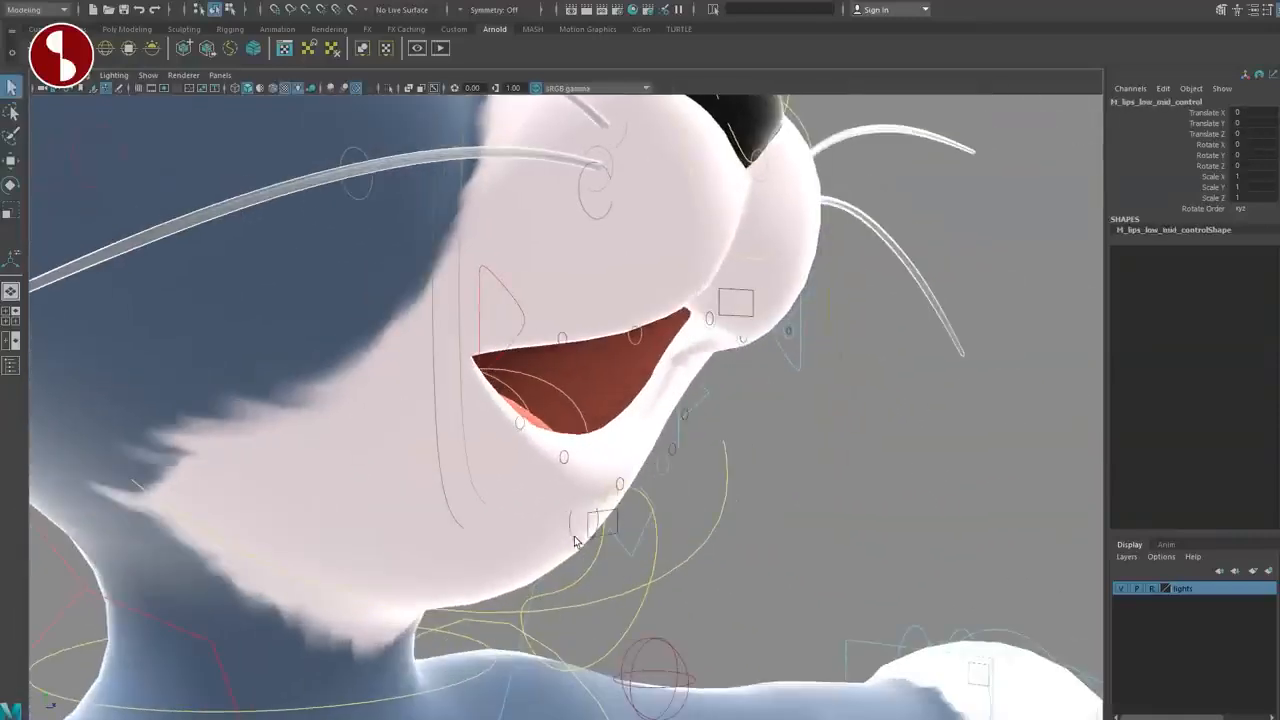
Step: Select the curved control on the chin below the lower lip, try moving it, and undo the move
left_click(575, 541)
right_click_drag(575, 541, 462, 528, "alt")
middle_click_drag(462, 528, 534, 503, "alt")
left_click_drag(534, 503, 580, 486, "alt")
key("w")
key("ctrl+z")
key("q")
Step: Try moving the lower nose control in untextured shaded display, and undo the move
mouse_move(680, 486)
left_mouse_down("alt")
mouse_move(562, 480)
mouse_move(614, 534)
mouse_move(688, 505)
left_mouse_up("alt")
left_click(684, 490)
mouse_move(600, 570)
left_mouse_down("alt")
mouse_move(570, 482)
mouse_move(547, 484)
mouse_move(602, 478)
left_mouse_up("alt")
left_click(547, 484)
key("5")
mouse_move(609, 423)
left_mouse_down()
mouse_move(660, 411)
mouse_move(648, 399)
mouse_move(603, 441)
left_mouse_up()
key("ctrl+z")
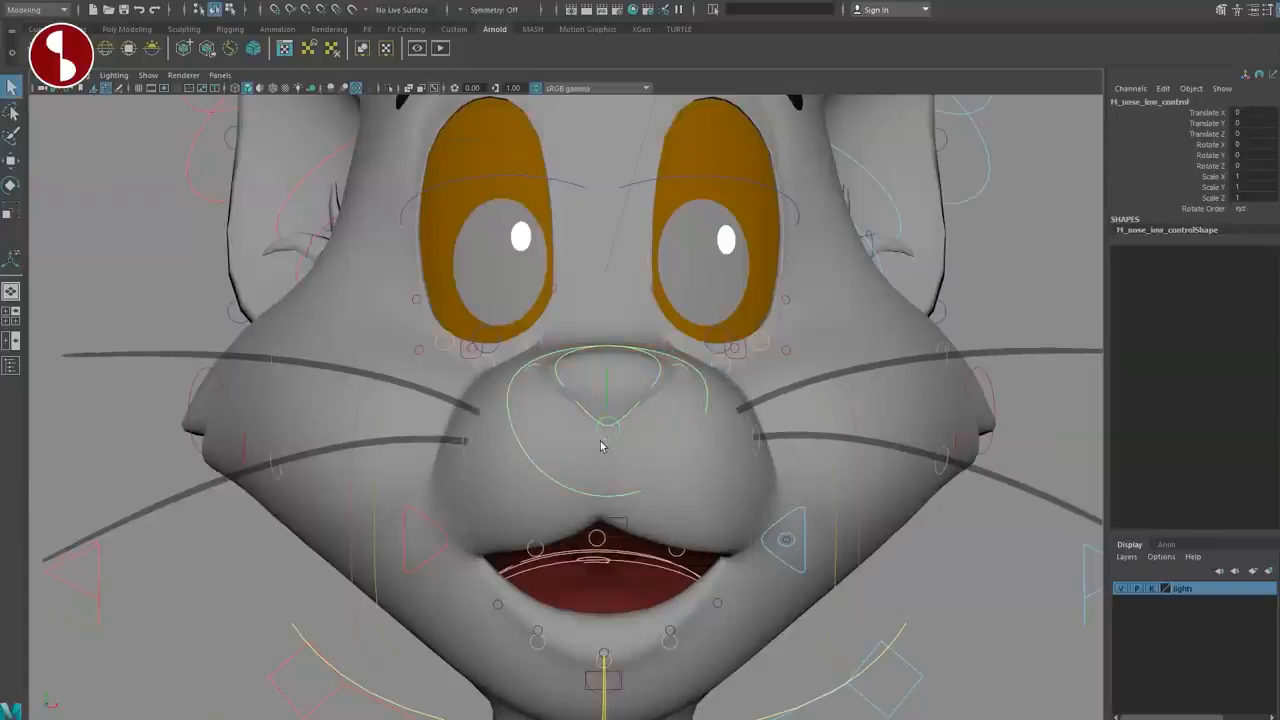
Step: Move the main nose control slightly down and switch the viewport to textured shading
left_click(551, 367)
left_click(556, 374)
left_click_drag(608, 362, 616, 397)
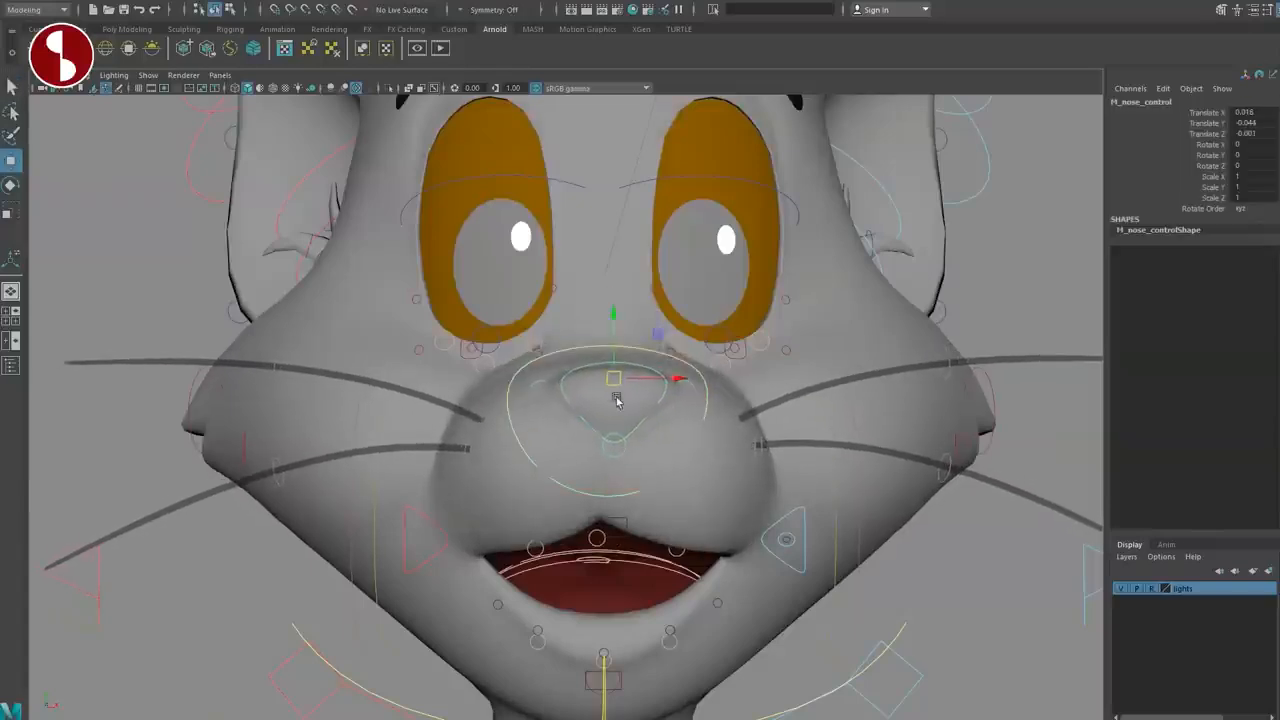
key("6")
key("q")
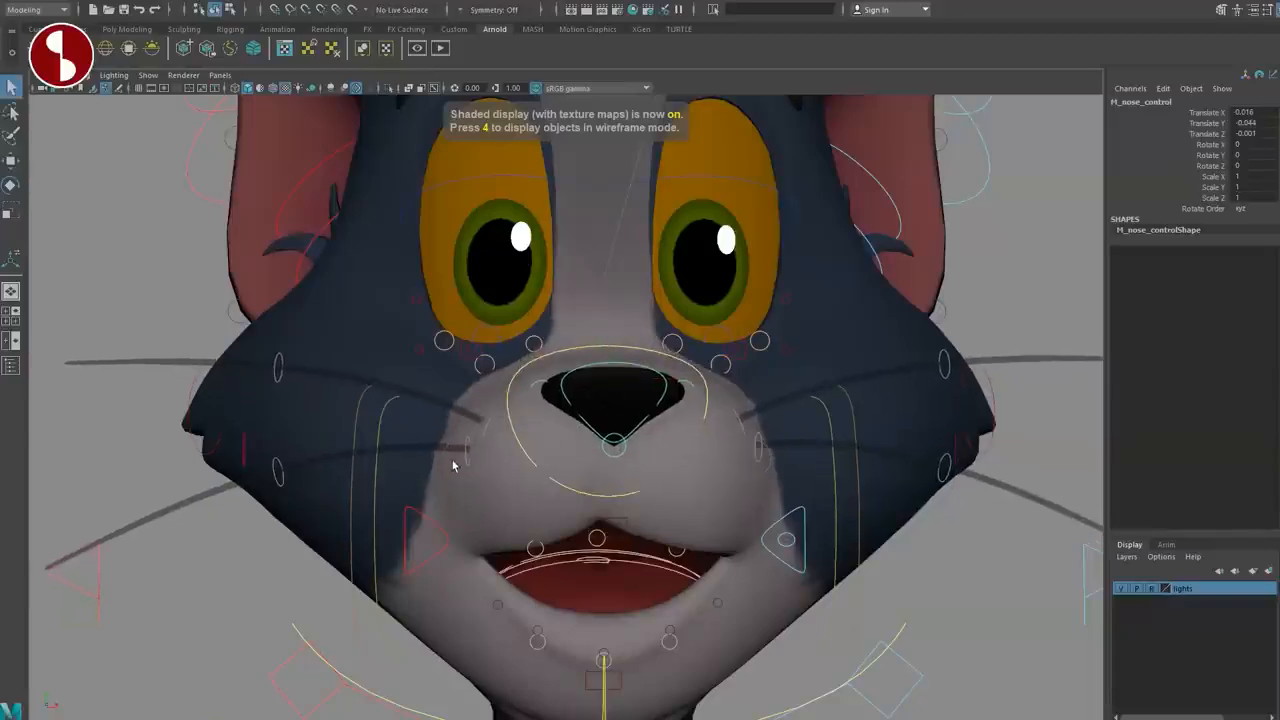
Step: Check the controls along the lower whisker on the character's right side, from its base to its tip
left_click(464, 461)
left_click_drag(459, 407, 589, 425)
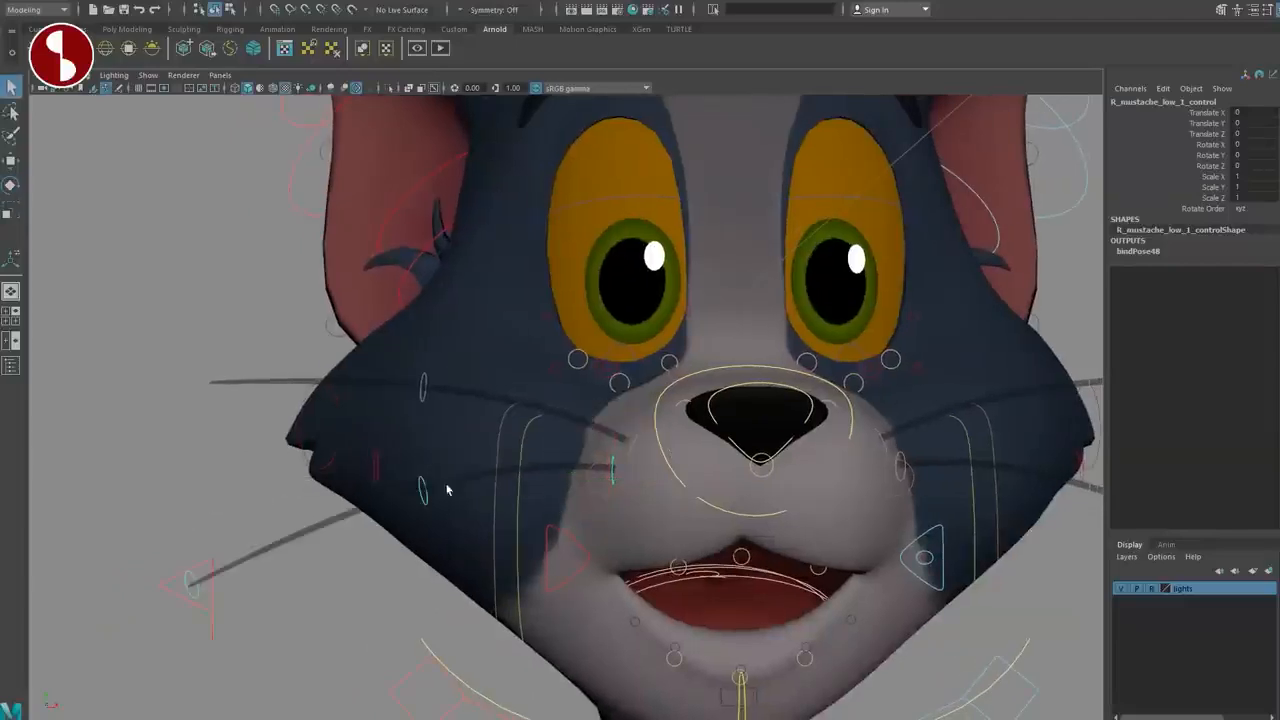
left_click(423, 493)
key("w")
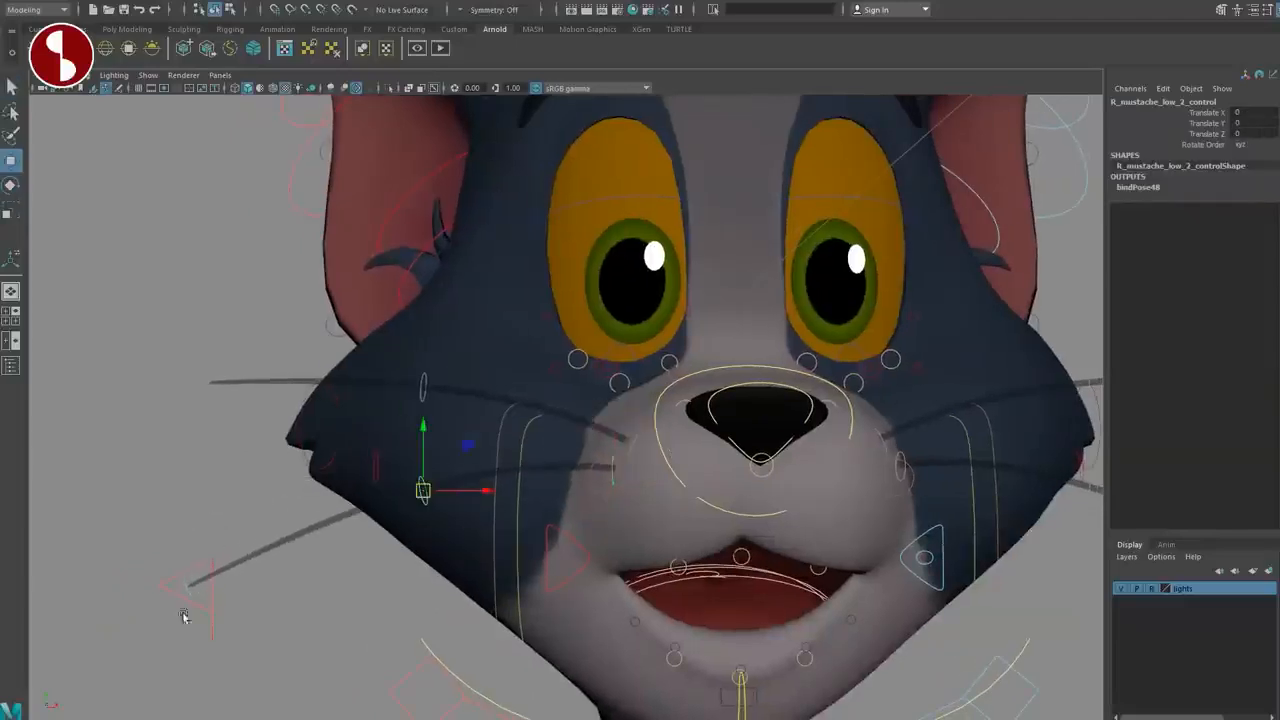
left_click_drag(231, 640, 257, 634, "alt")
left_click(217, 609)
left_click(226, 587)
left_click(290, 598)
key("q")
left_click_drag(415, 545, 524, 551, "alt")
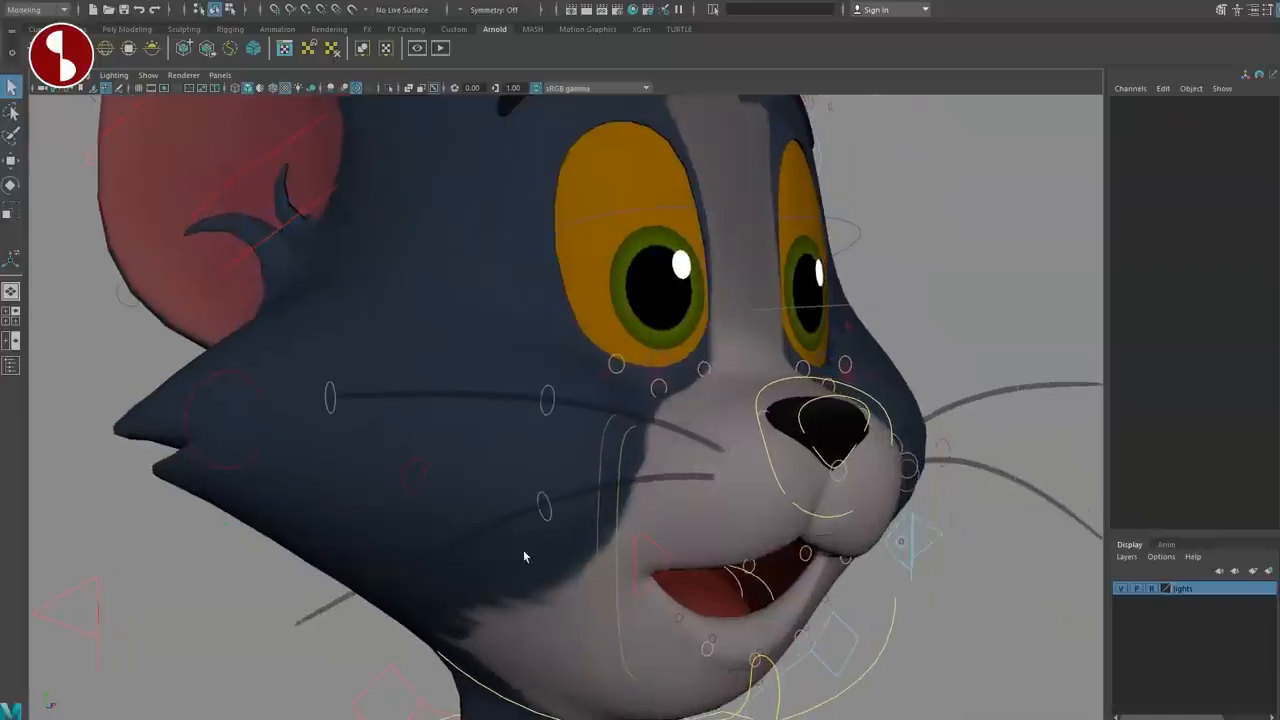
Step: Select the right cheek base control and its Inflat attribute
left_click(408, 480)
left_click_drag(408, 480, 984, 290, "alt")
left_click(1200, 222)
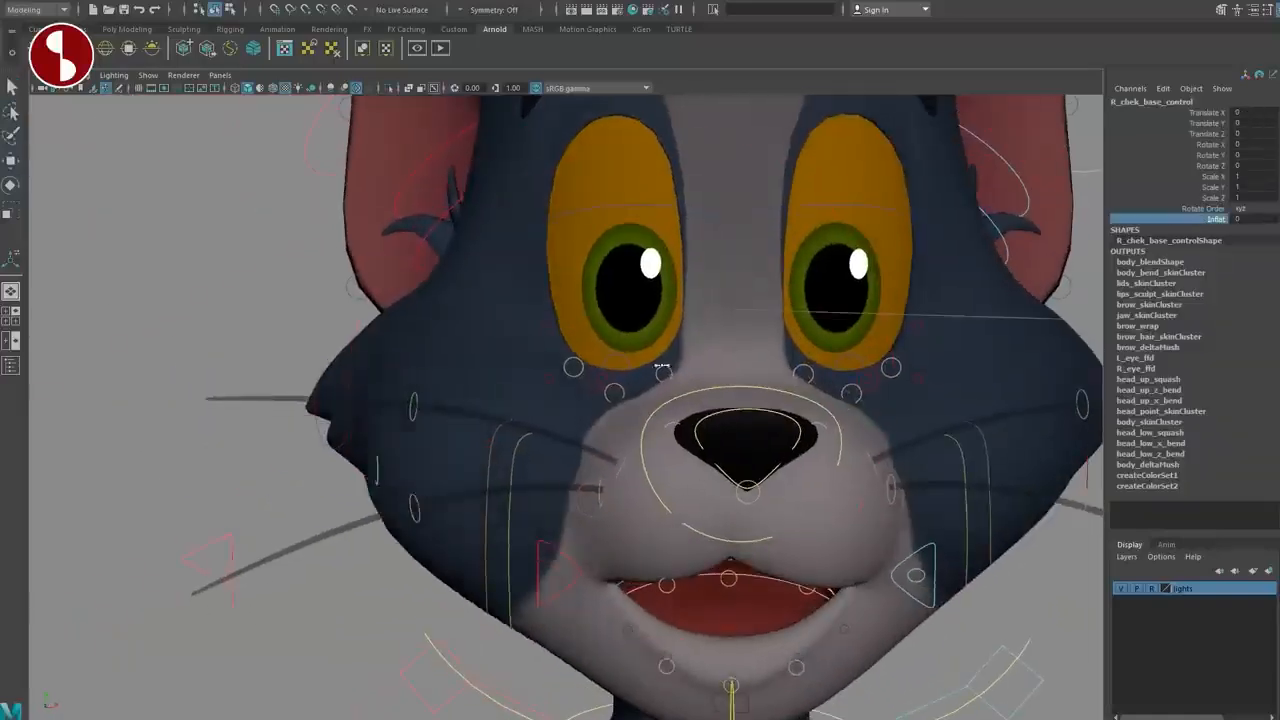
Step: Select the right cheek hair control, try scaling it, and undo the changes
left_click(317, 435)
left_click_drag(317, 435, 418, 458, "alt")
left_click(319, 438)
left_click_drag(418, 458, 486, 469, "alt")
key("r")
left_click_drag(240, 431, 420, 458)
key("ctrl+z")
key("ctrl+z")
key("ctrl+z")
Step: Switch the viewport display to textured shading with the scene lights
key("6")
key("7")
left_click_drag(683, 411, 408, 398, "alt")
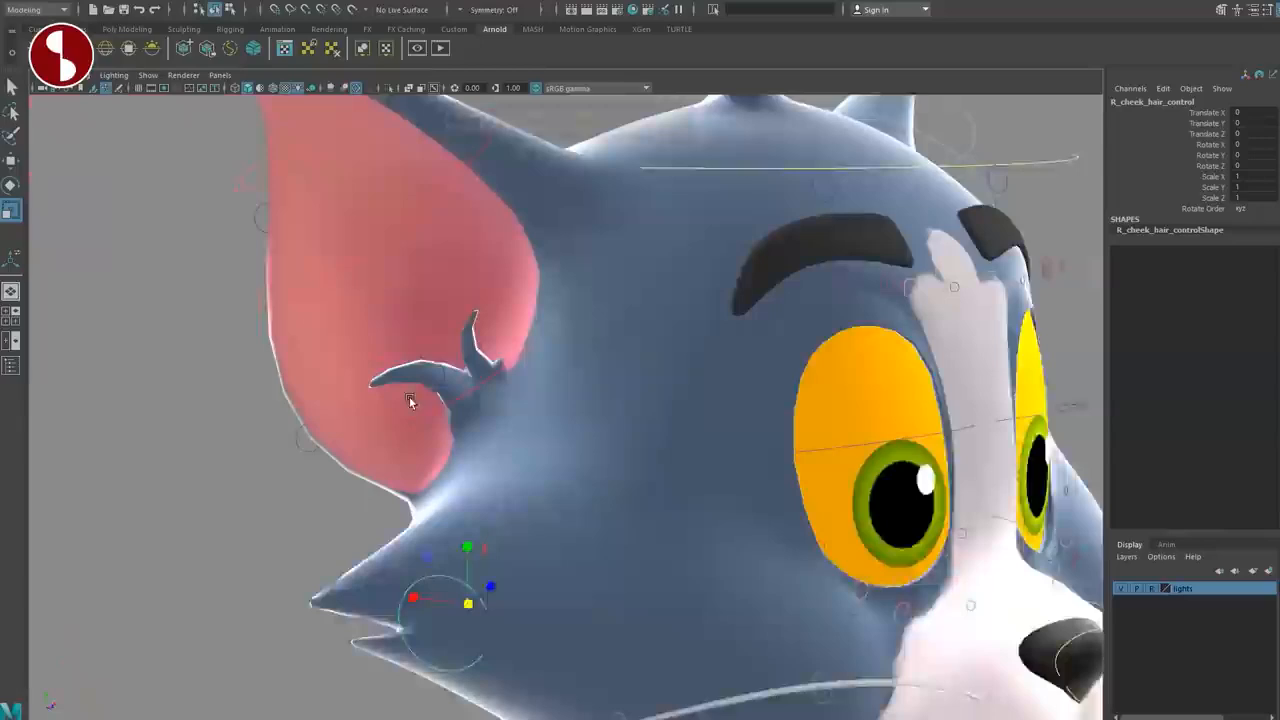
middle_click_drag(409, 400, 478, 508, "alt")
Step: Try rotating the right ear's base control, undo the rotation, and select the ear controls further up
left_click(562, 486)
key("e")
mouse_move(562, 486)
left_mouse_down()
mouse_move(631, 523)
mouse_move(512, 421)
mouse_move(566, 480)
left_mouse_up()
key("ctrl+z")
key("q")
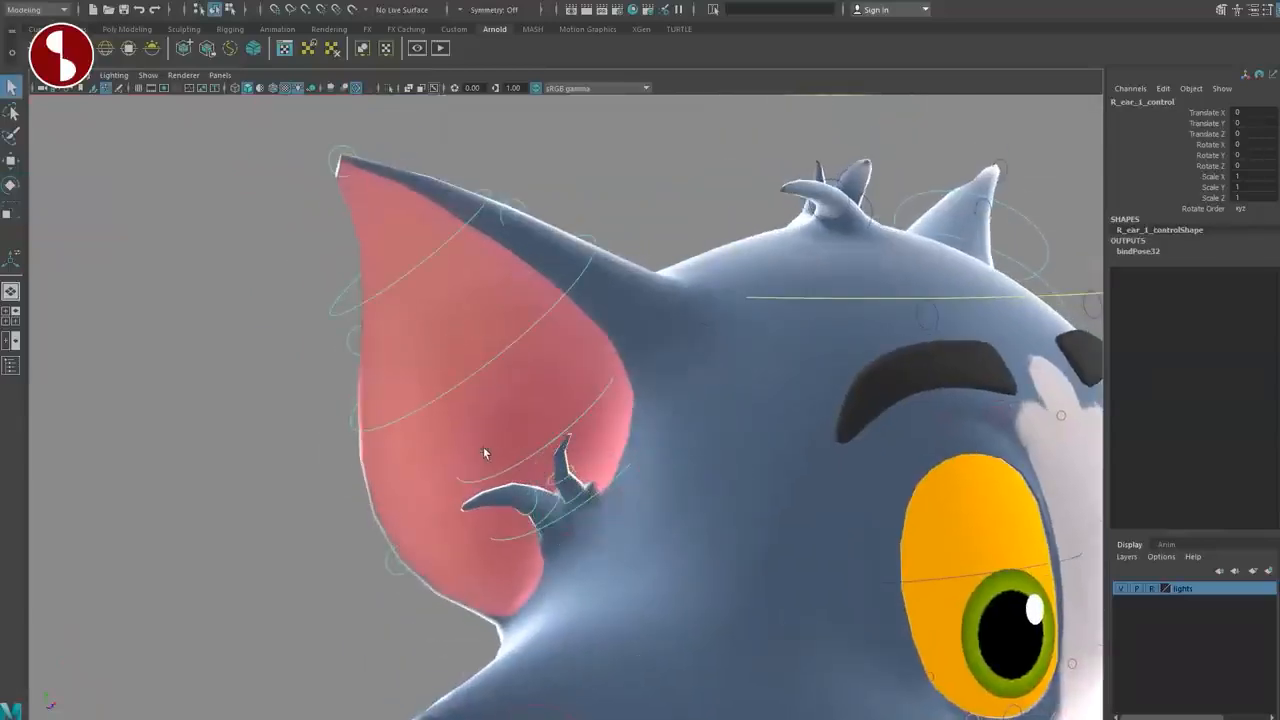
key("e")
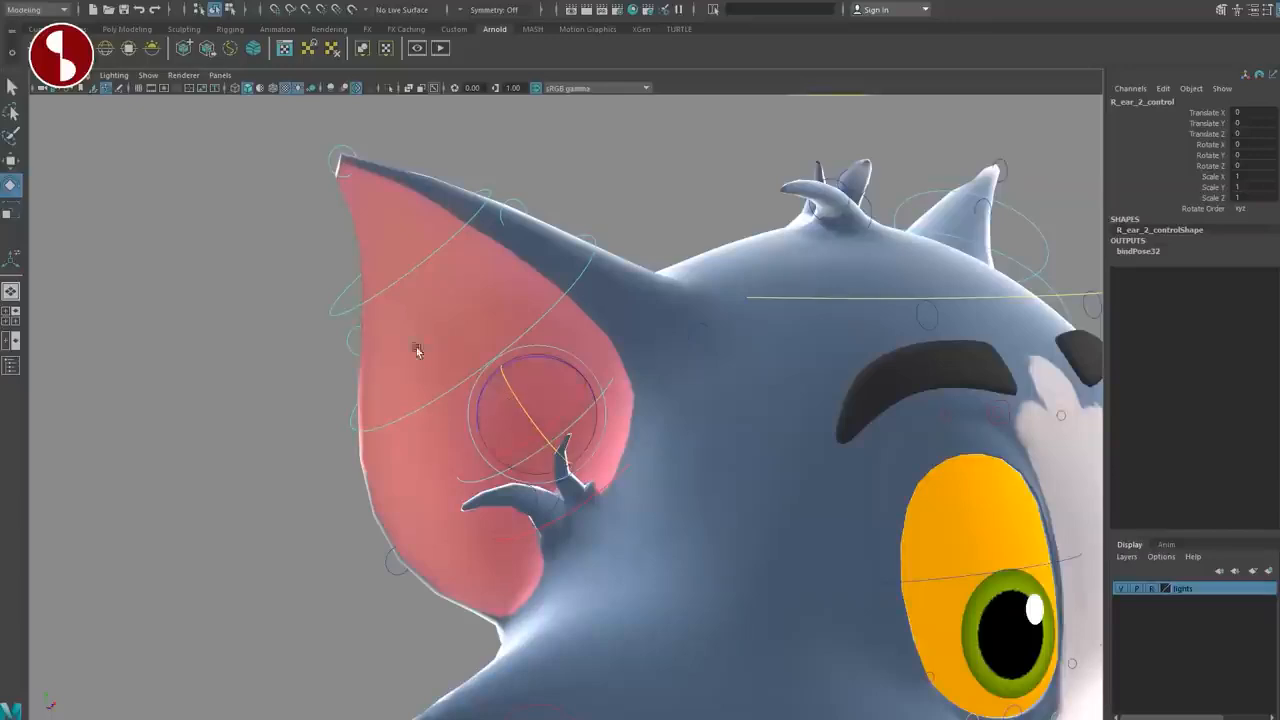
left_click(394, 281)
key("q")
Step: Select the bend control at the tip of the right ear, try moving it, and undo the move
left_click(318, 160)
key("w")
left_click_drag(345, 157, 316, 150)
key("ctrl+z")
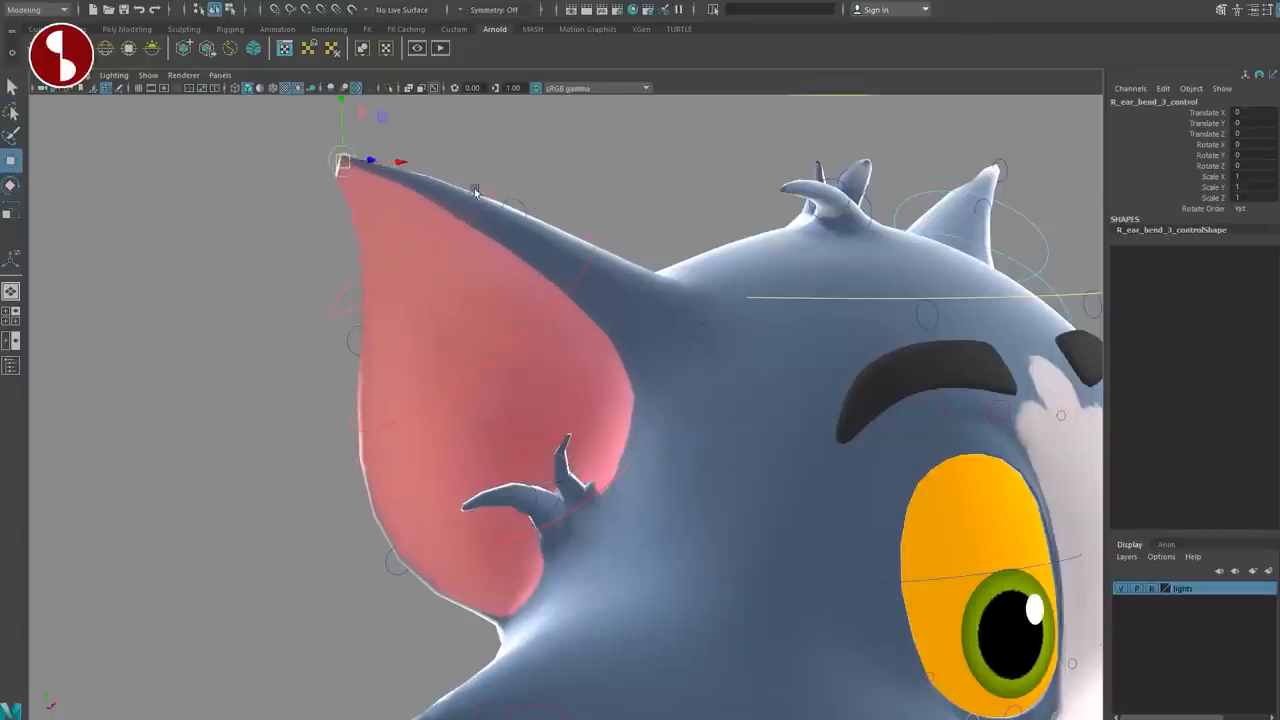
Step: Try pulling the bend controls on the inner and outer edges of the right ear, and undo the moves
left_click_drag(514, 213, 597, 163)
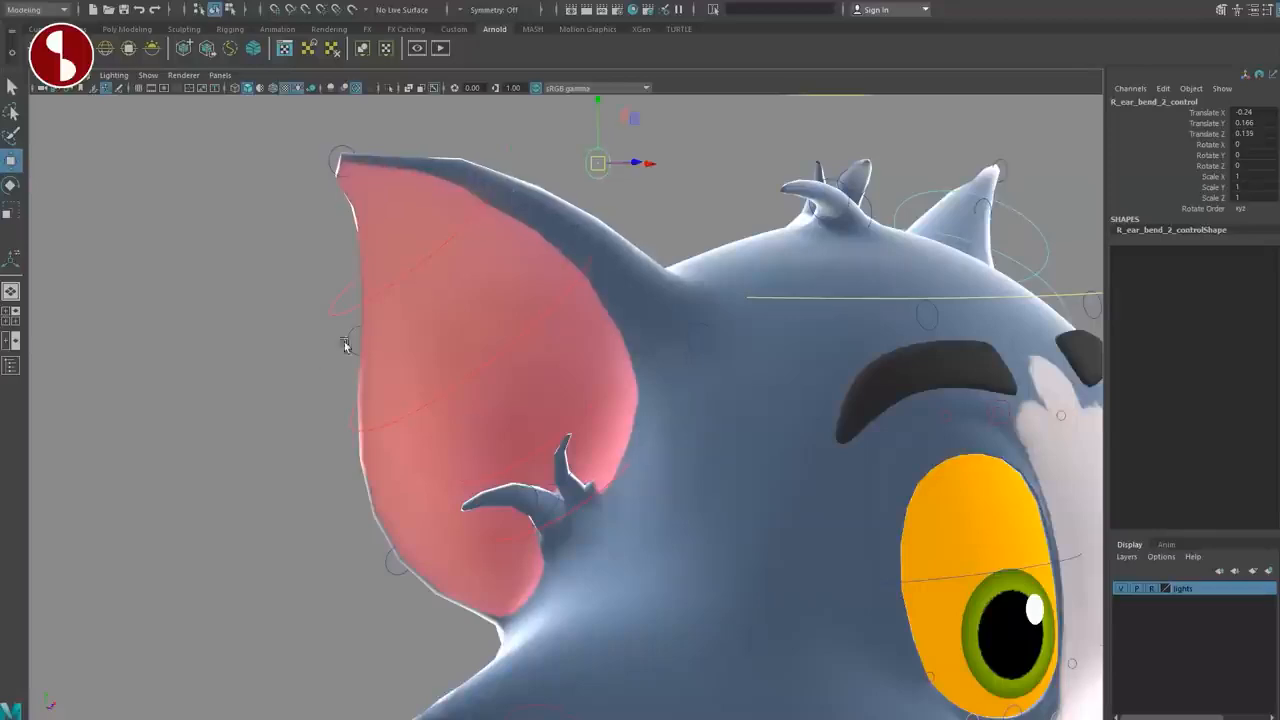
left_click_drag(375, 341, 114, 344)
key("ctrl+z")
key("ctrl+z")
key("ctrl+z")
key("ctrl+z")
key("ctrl+z")
Step: Select the second control of the right ear's inner hair tuft and try rotating it
right_click_drag(500, 554, 421, 519, "alt")
left_click(398, 508)
key("e")
left_click_drag(400, 450, 352, 441)
key("q")
Step: Select the first control of a hair strand on top of the head and examine it from several angles
right_click_drag(492, 466, 520, 414, "alt")
left_click_drag(520, 414, 558, 410, "alt")
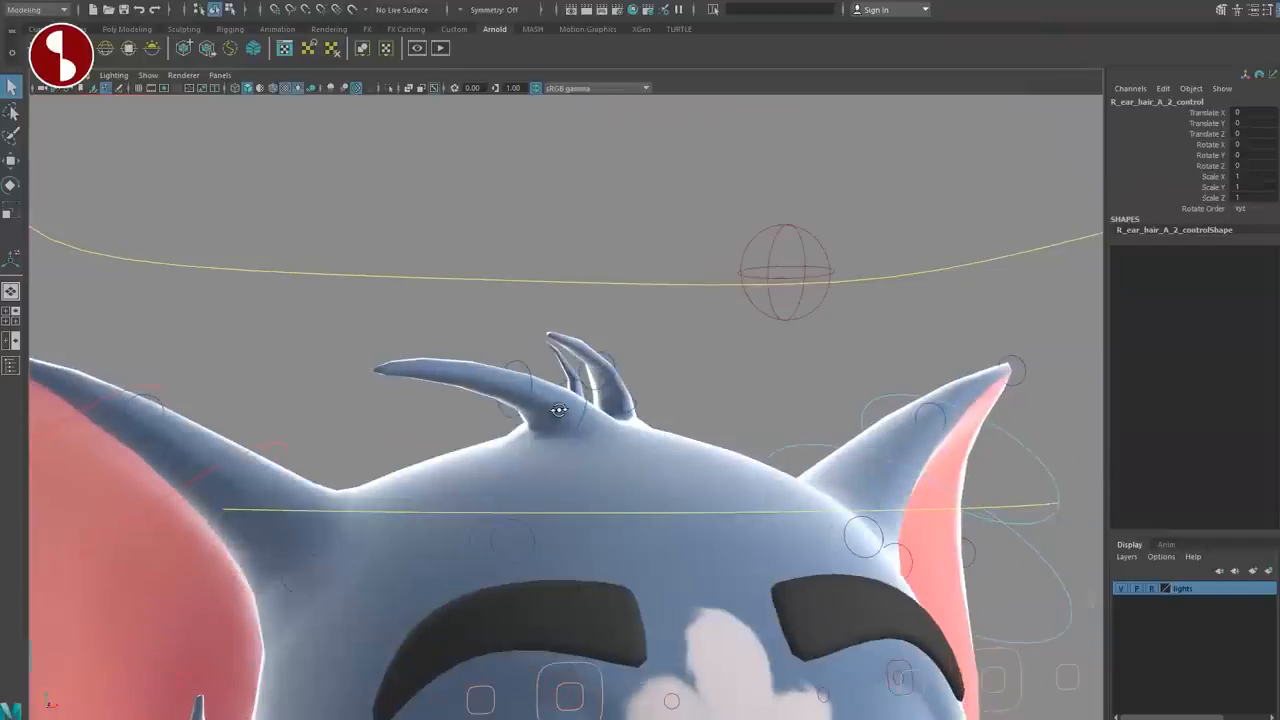
right_click_drag(760, 436, 683, 457, "alt")
left_click_drag(800, 466, 671, 477, "alt")
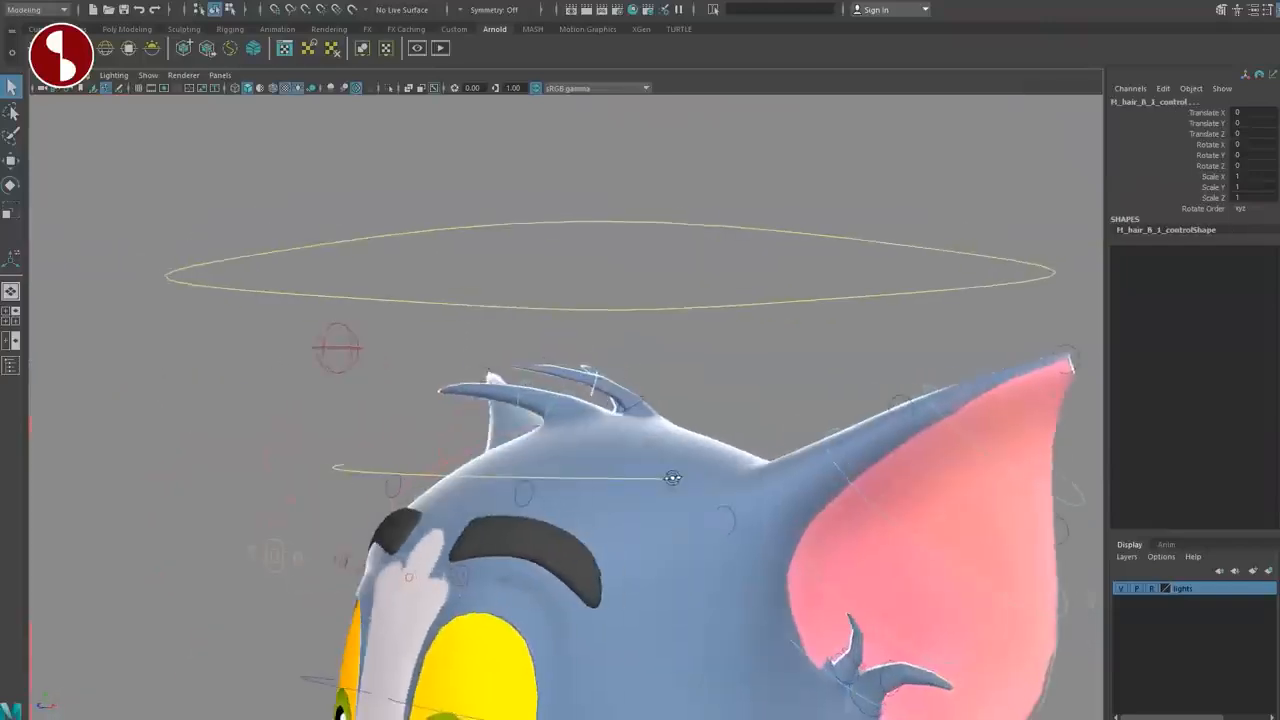
middle_click_drag(783, 503, 740, 323, "alt")
left_click_drag(690, 395, 613, 368, "alt")
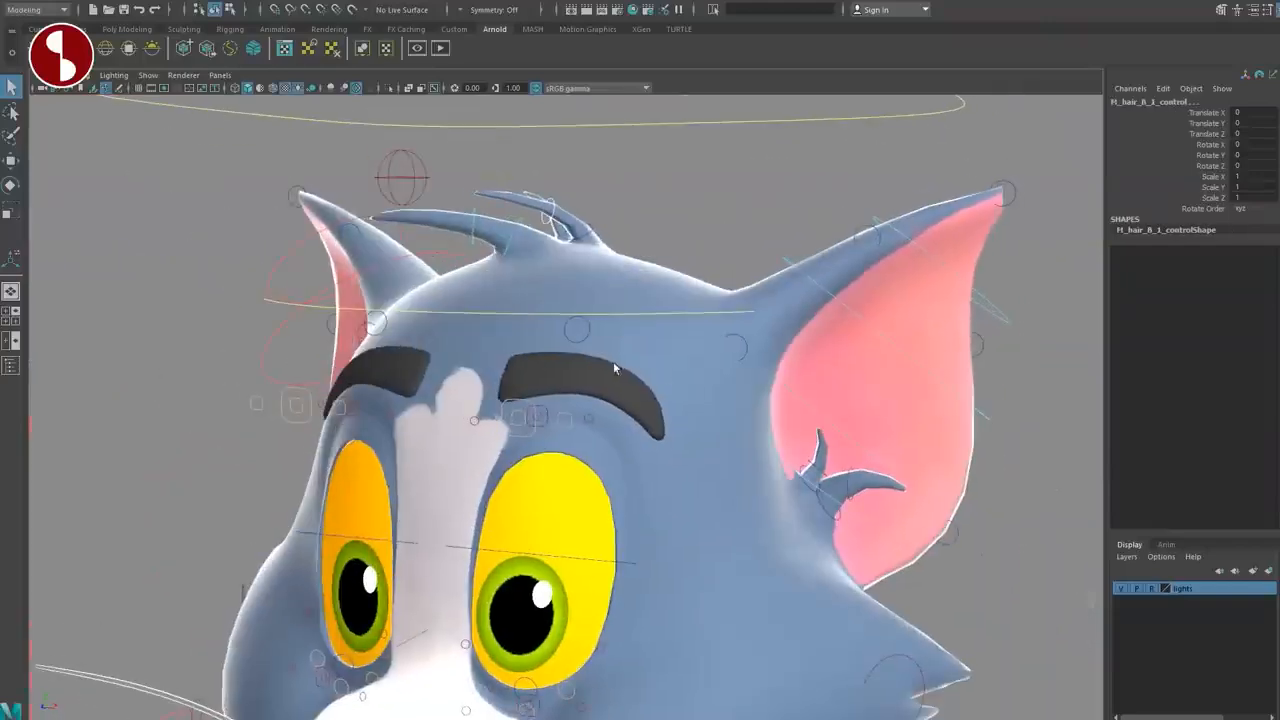
Step: Select the left ear's bend control nearest the head, try moving it, and undo the move
left_click(741, 352)
key("w")
left_click_drag(737, 354, 708, 286)
key("ctrl+z")
left_click_drag(950, 470, 654, 489, "alt")
right_click_drag(654, 489, 551, 391, "alt")
left_click_drag(551, 391, 880, 505, "alt")
right_click_drag(620, 440, 709, 468, "alt")
middle_click_drag(709, 468, 764, 349, "alt")
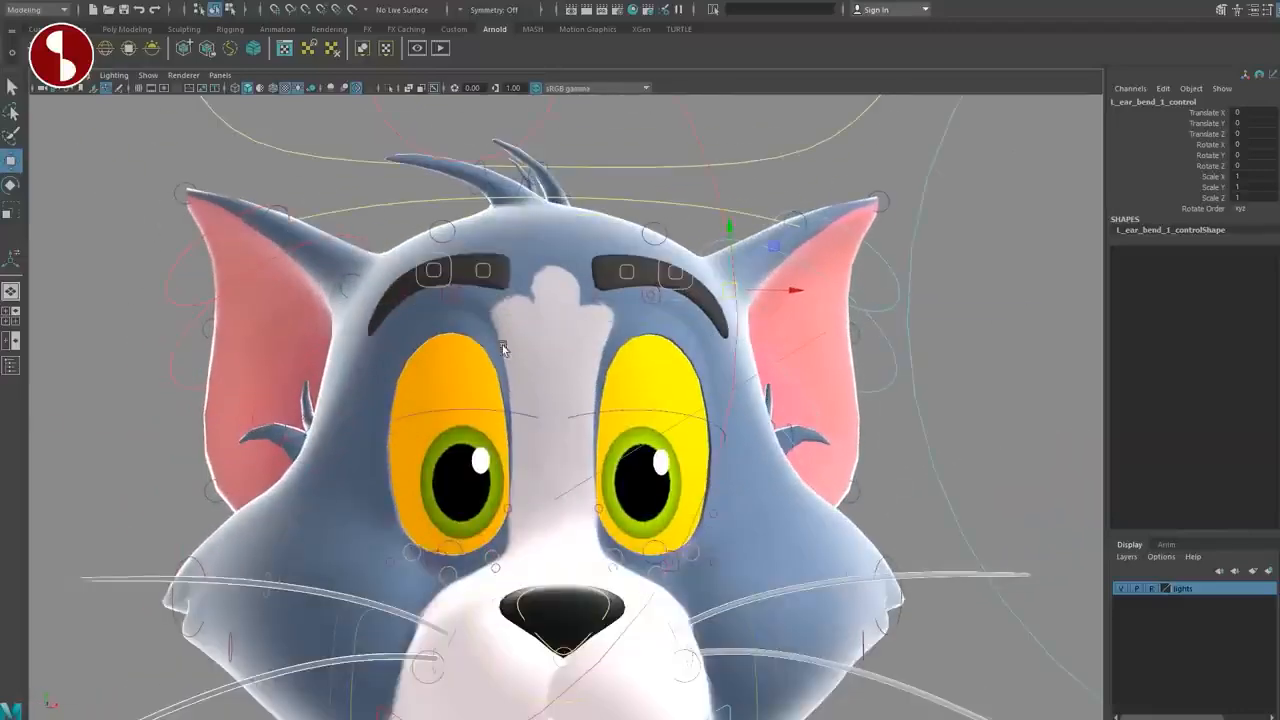
Step: Select the eye control just above the left eyebrow, try moving it up and outward, and undo the move
left_click_drag(503, 348, 486, 440, "alt")
middle_click_drag(486, 440, 473, 503, "alt")
right_click_drag(473, 503, 676, 522, "alt")
middle_click_drag(676, 522, 669, 463, "alt")
right_click_drag(669, 463, 573, 428, "alt")
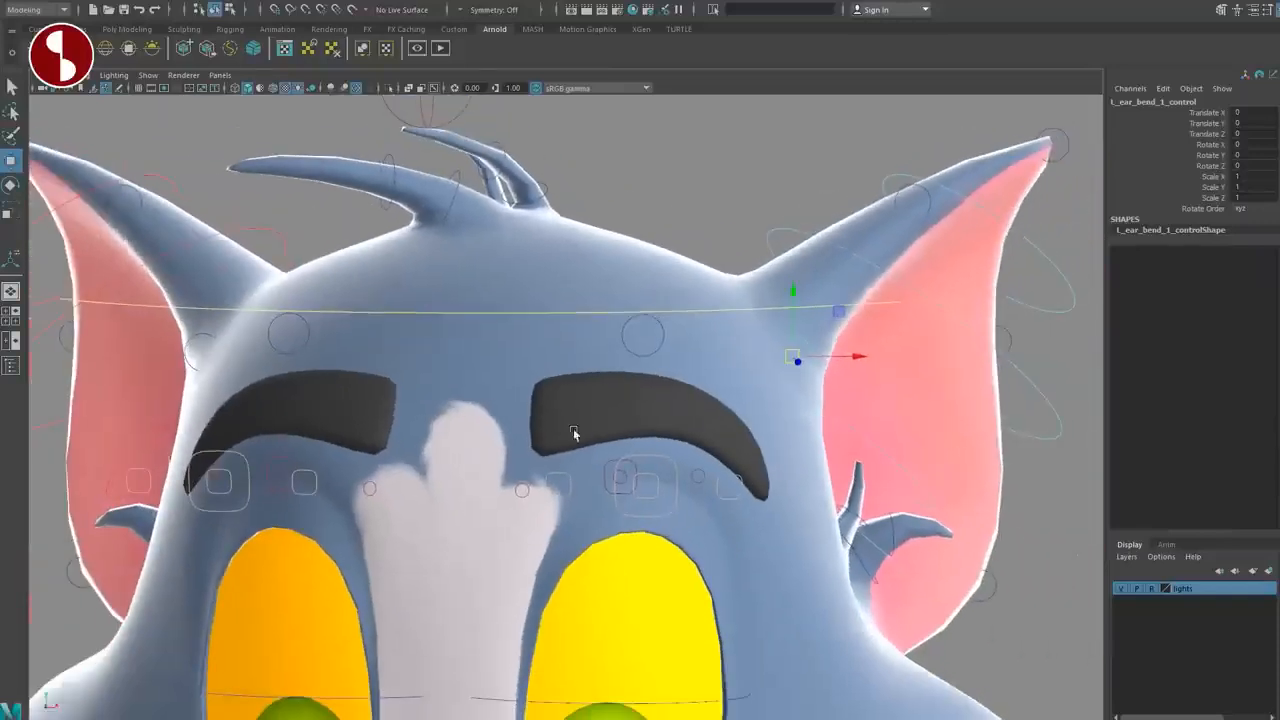
left_click(632, 352)
left_click(643, 352)
left_click_drag(643, 341, 660, 311)
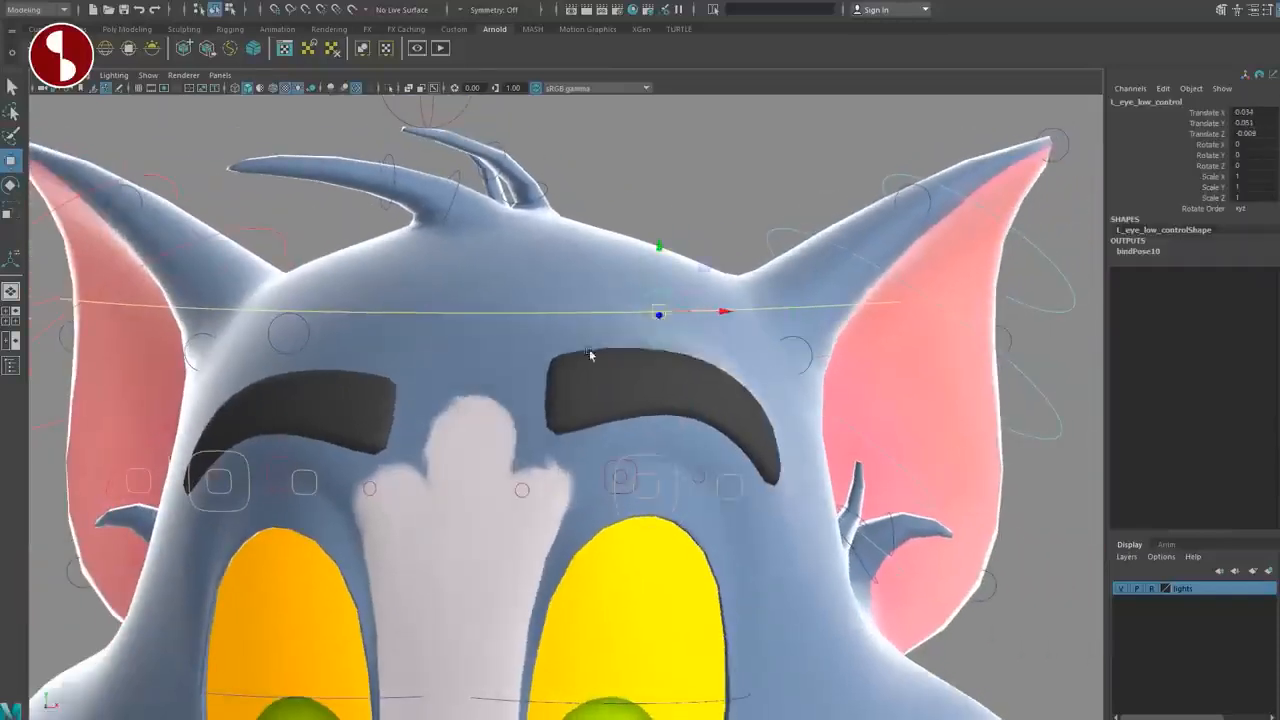
key("ctrl+z")
key("q")
Step: Try moving the left eyebrow's main, middle and inner controls one after another, undoing each move
left_click(634, 515)
key("w")
left_click_drag(643, 490, 646, 406)
key("ctrl+z")
left_click(645, 498)
key("w")
key("ctrl+z")
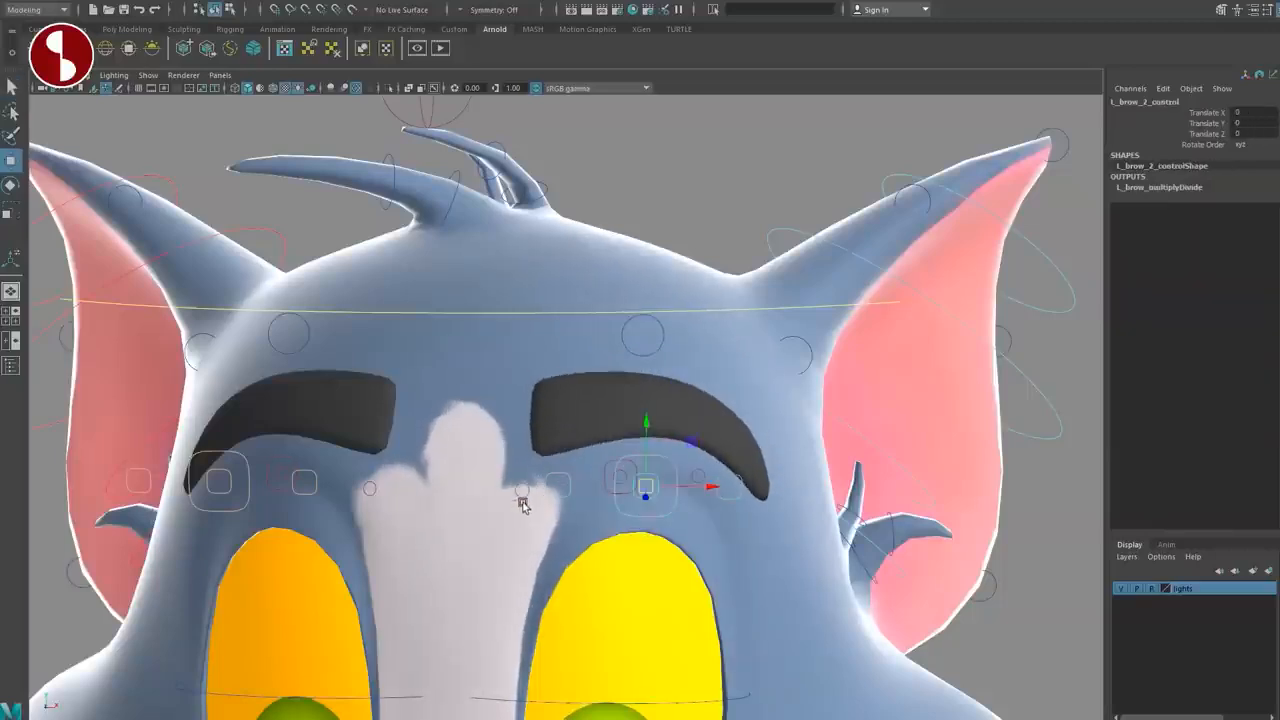
left_click(555, 496)
left_click_drag(555, 496, 498, 385)
key("ctrl+z")
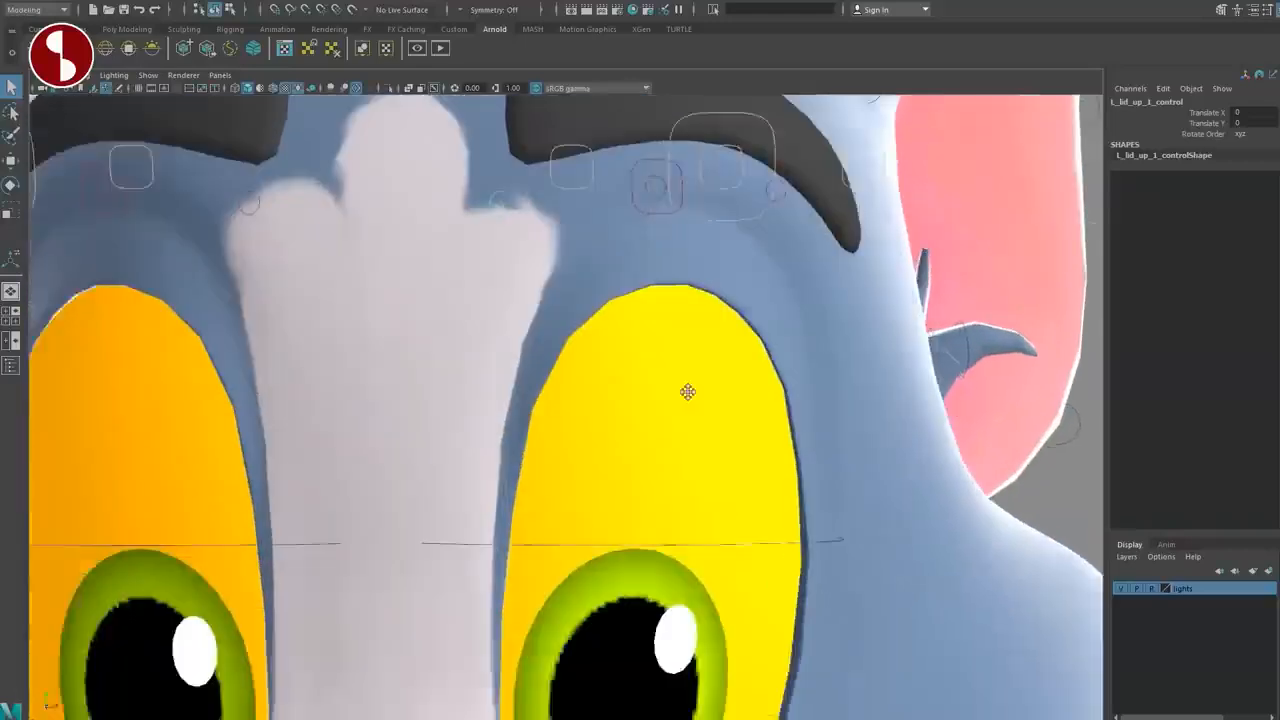
Step: Try moving the inner upper-eyelid control of the left eye down toward the nose bridge, and undo the move
right_click_drag(686, 389, 507, 385, "alt")
left_click_drag(527, 189, 494, 224)
left_click_drag(494, 224, 541, 328, "alt")
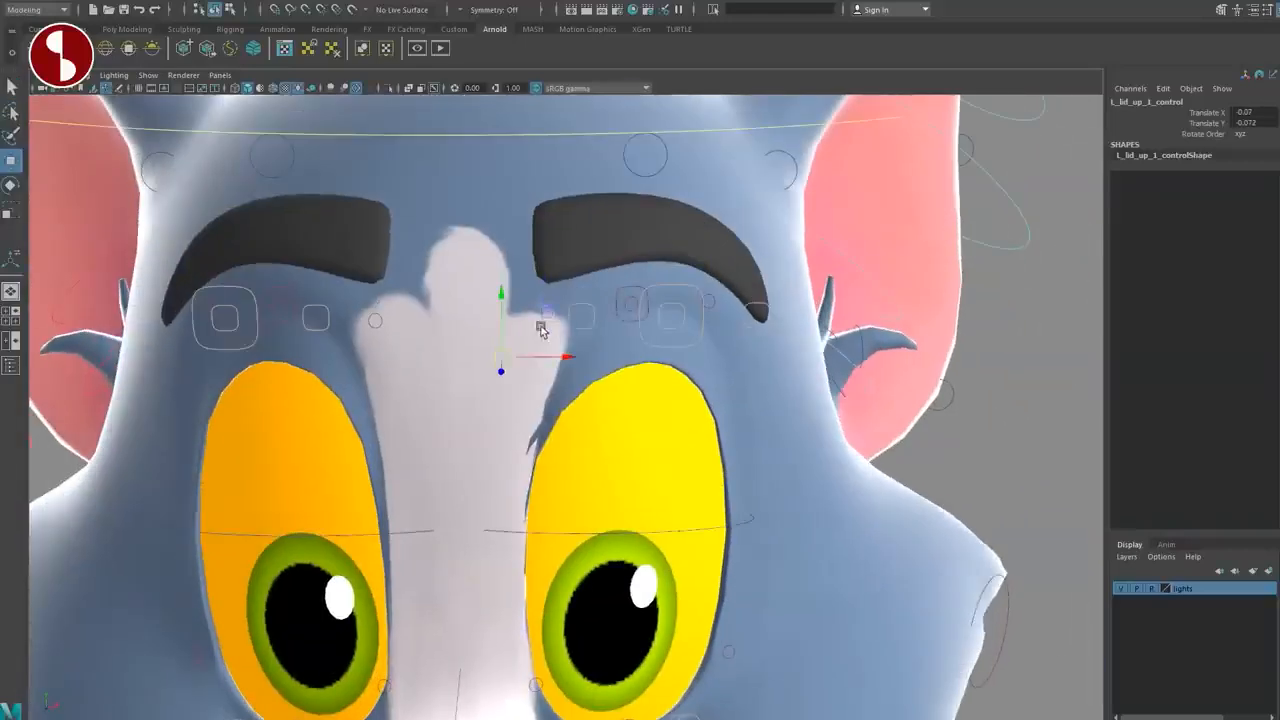
key("ctrl+z")
key("q")
Step: Select the outer and middle upper-eyelid controls of the left eye one after the other with the Move tool
left_click(686, 366)
left_click_drag(686, 366, 590, 343, "alt")
left_click(625, 276)
key("w")
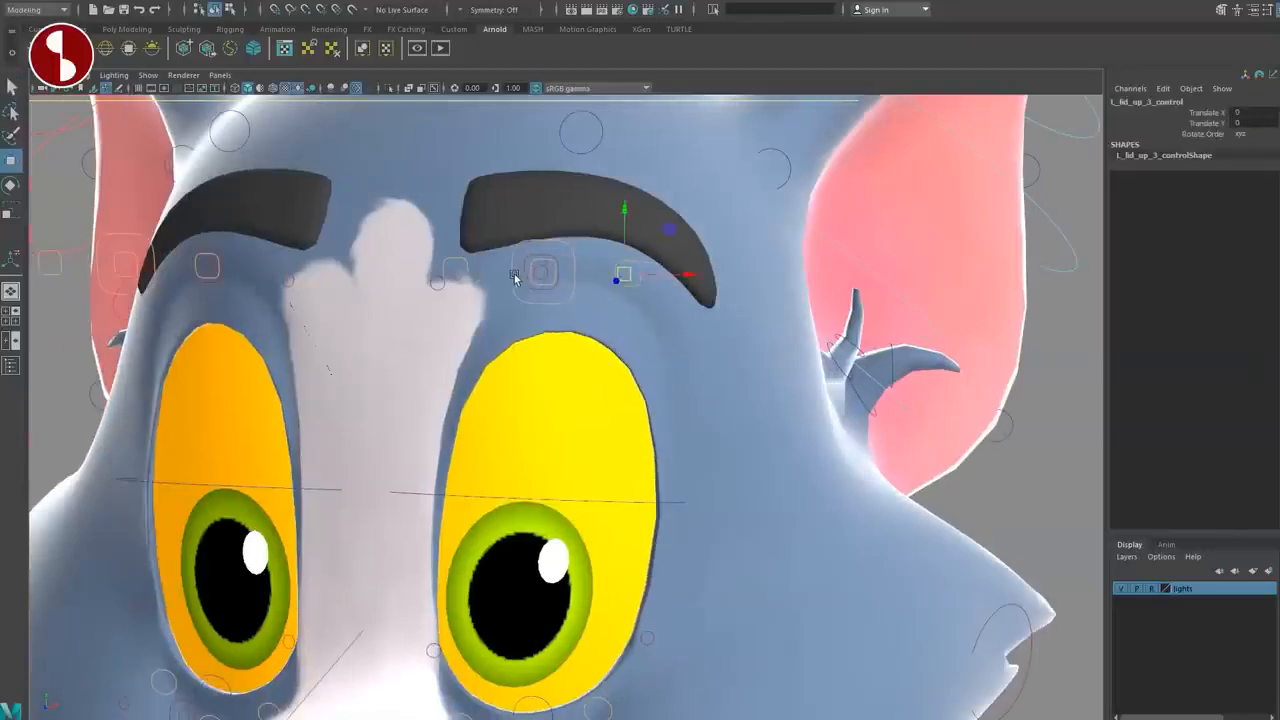
left_click(540, 281)
key("w")
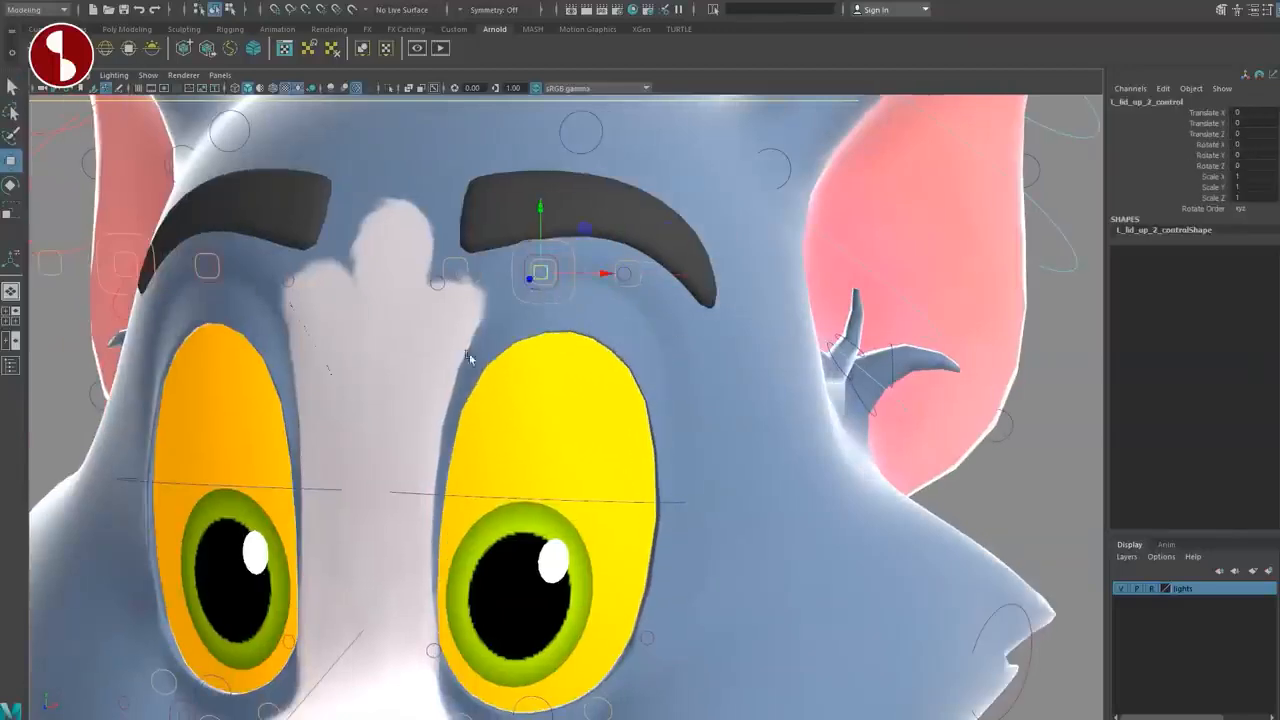
Step: Select the left eye's middle control, try rotating and moving it, undo both changes, and activate the Scale tool on it
left_click_drag(469, 353, 631, 379, "alt")
right_click_drag(627, 329, 665, 363, "alt")
left_click_drag(665, 363, 637, 400, "alt")
middle_click_drag(658, 412, 643, 371, "alt")
right_click_drag(643, 371, 737, 406, "alt")
left_click_drag(670, 368, 800, 423, "alt")
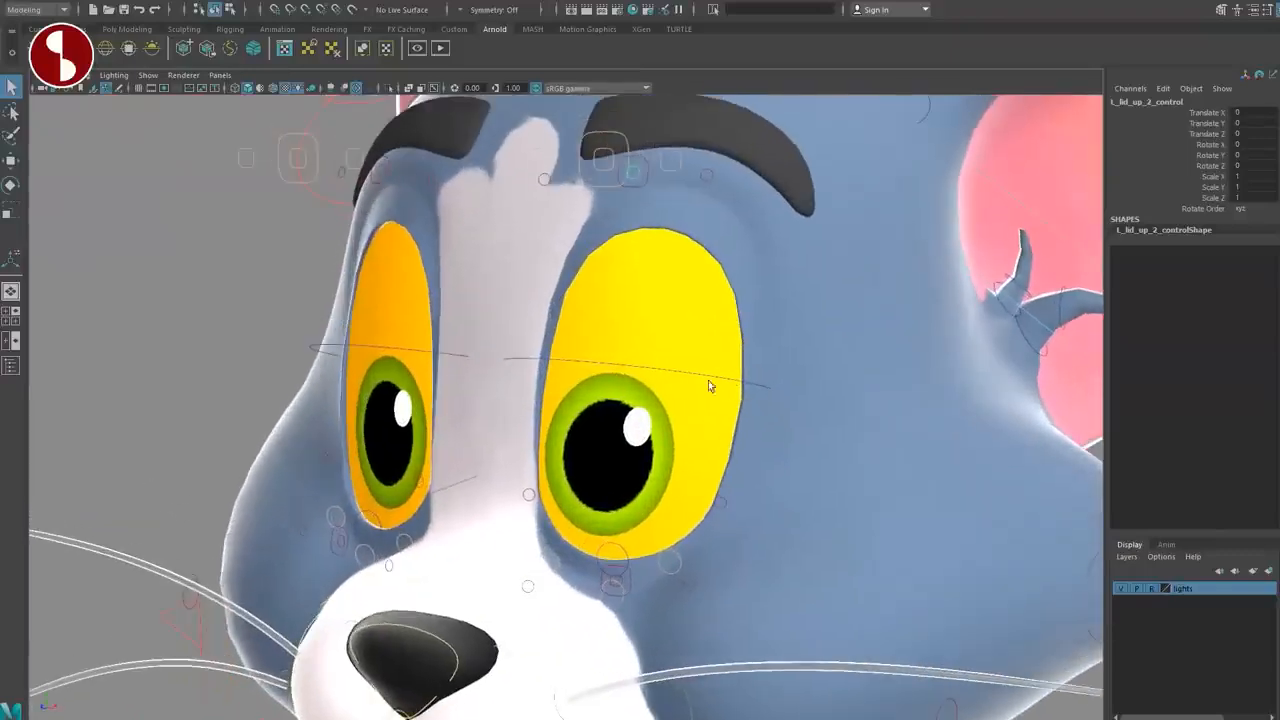
key("e")
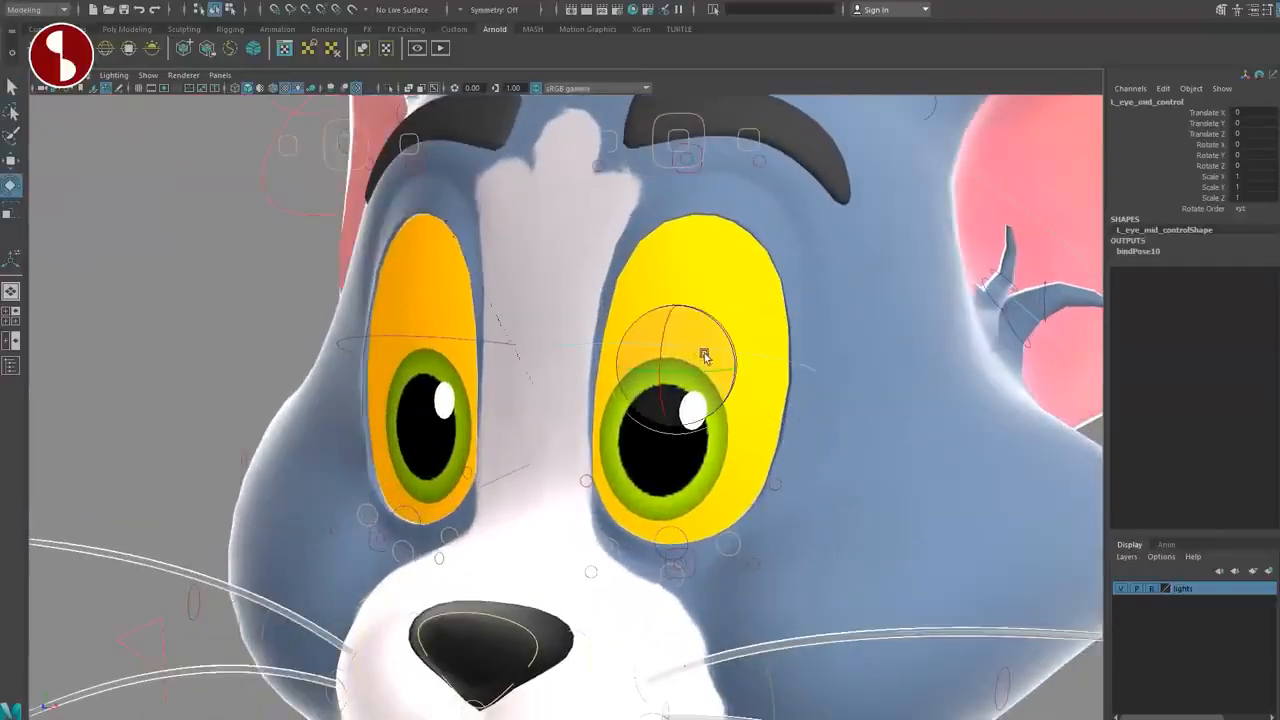
left_click_drag(663, 334, 640, 355)
key("ctrl+z")
key("w")
key("ctrl+z")
key("r")
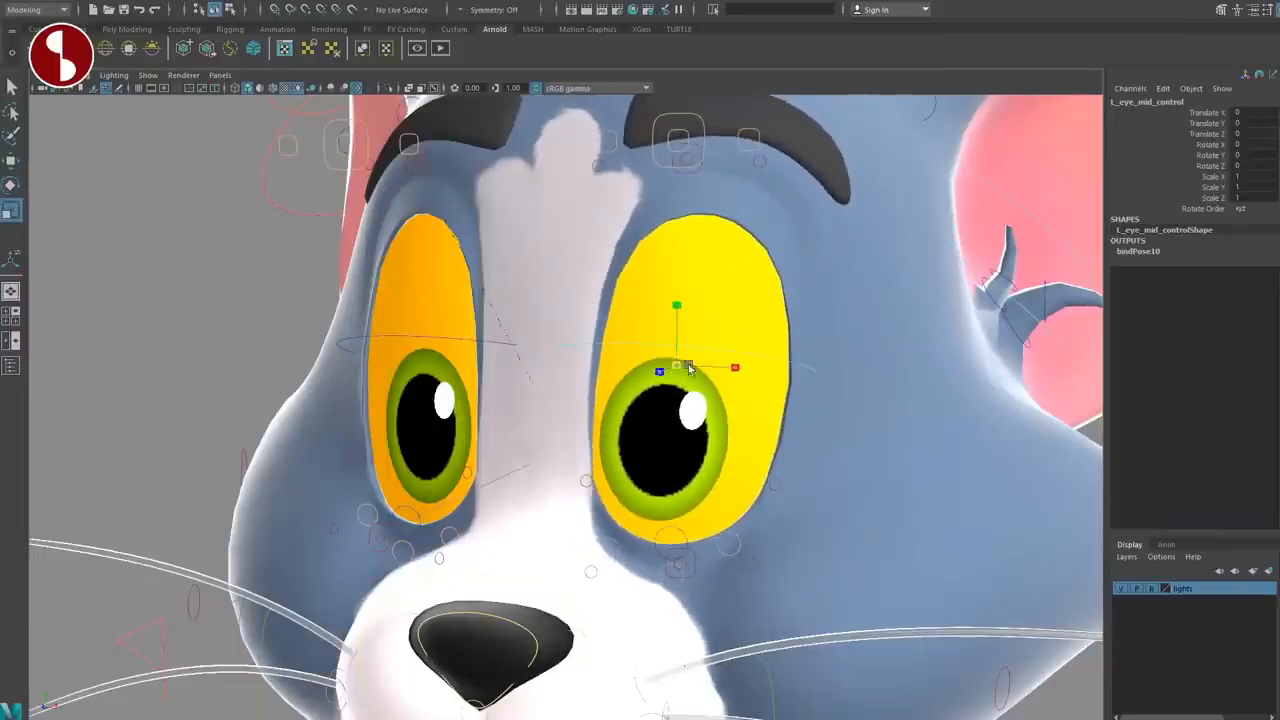
Step: Select the inner-corner eyelid control of the left eye, try moving it, and undo the move
right_click_drag(709, 475, 794, 451, "alt")
middle_click_drag(768, 447, 672, 403, "alt")
left_click(532, 346)
left_click(539, 341)
key("w")
left_click_drag(539, 341, 501, 290)
key("ctrl+z")
key("q")
left_click_drag(671, 494, 656, 470, "alt")
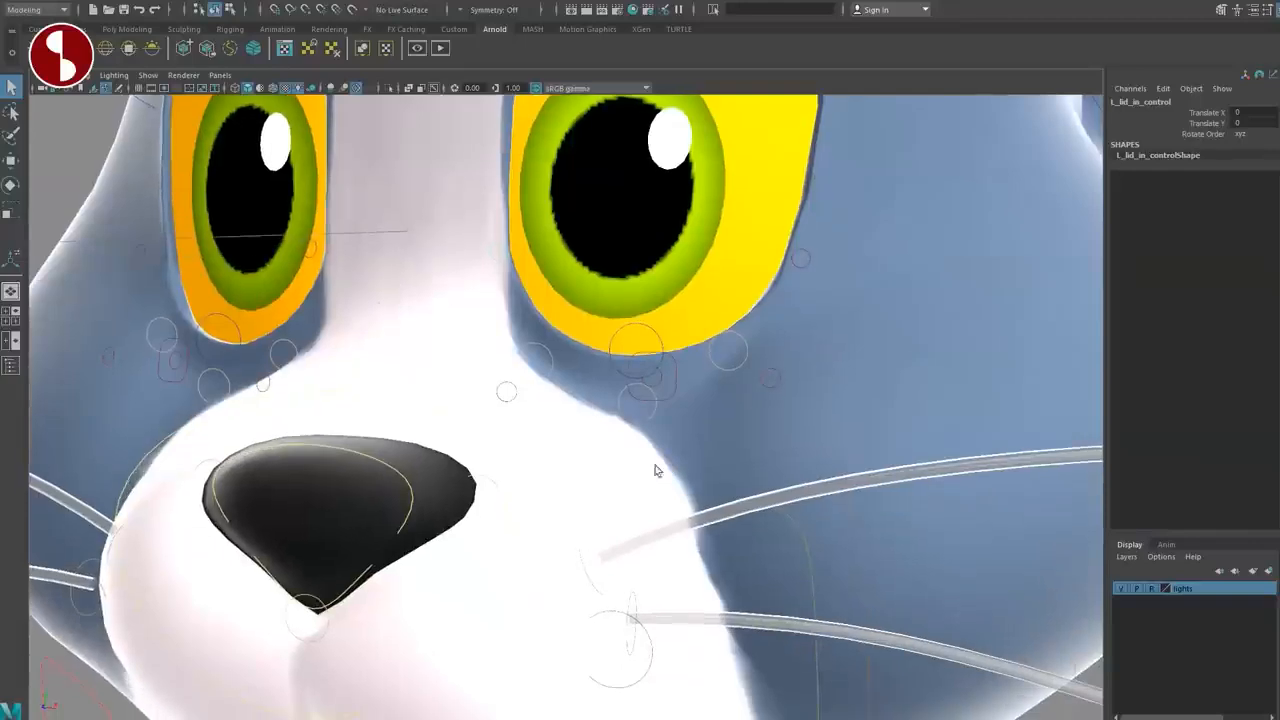
Step: Try raising the large control at the left eye's lower rim, and select the smaller eyelid control on its outer side
left_click(638, 341)
key("w")
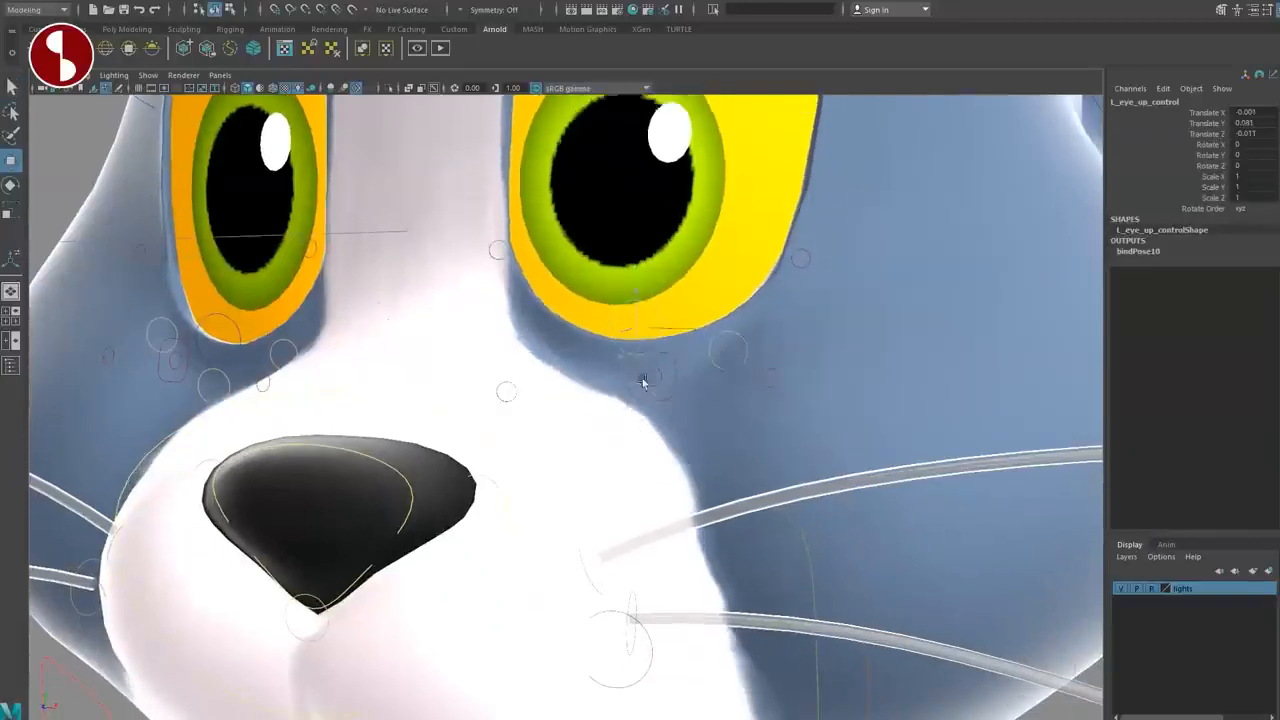
left_click(725, 371)
middle_click_drag(725, 371, 746, 549, "alt")
right_click_drag(746, 549, 671, 487, "alt")
key("w")
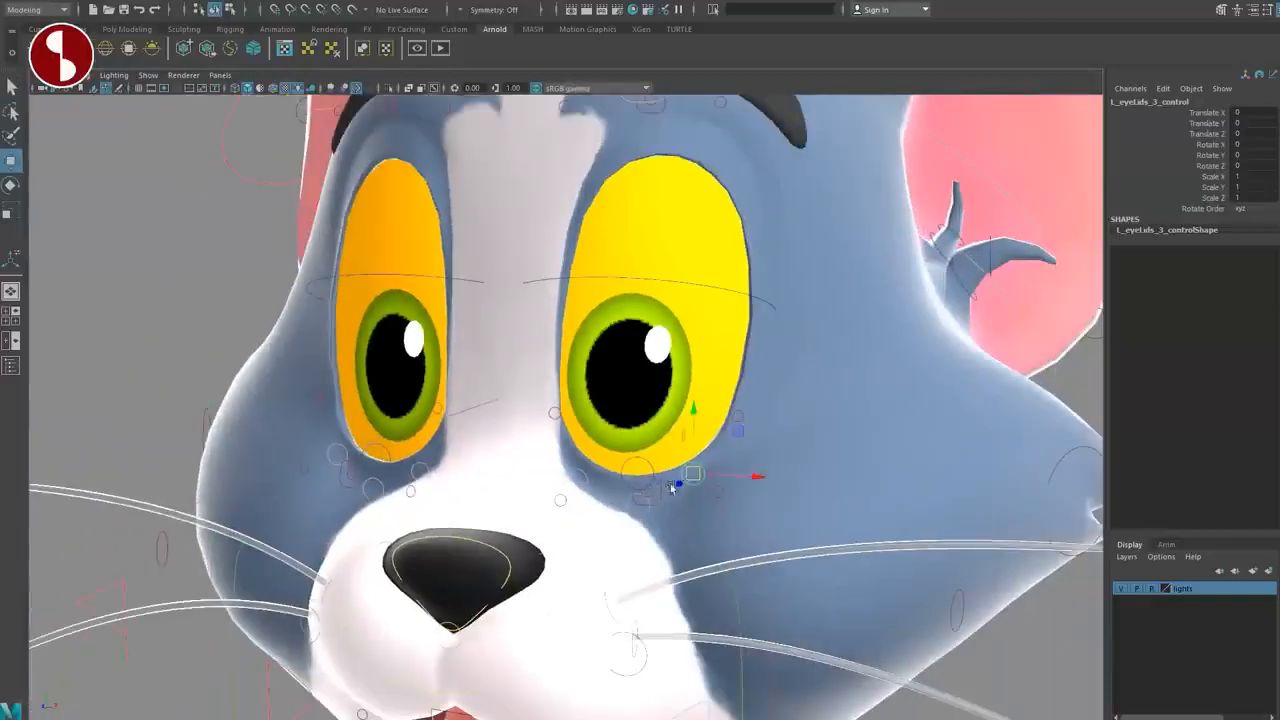
left_click_drag(643, 530, 717, 520, "alt")
key("q")
middle_click_drag(717, 520, 603, 531, "alt")
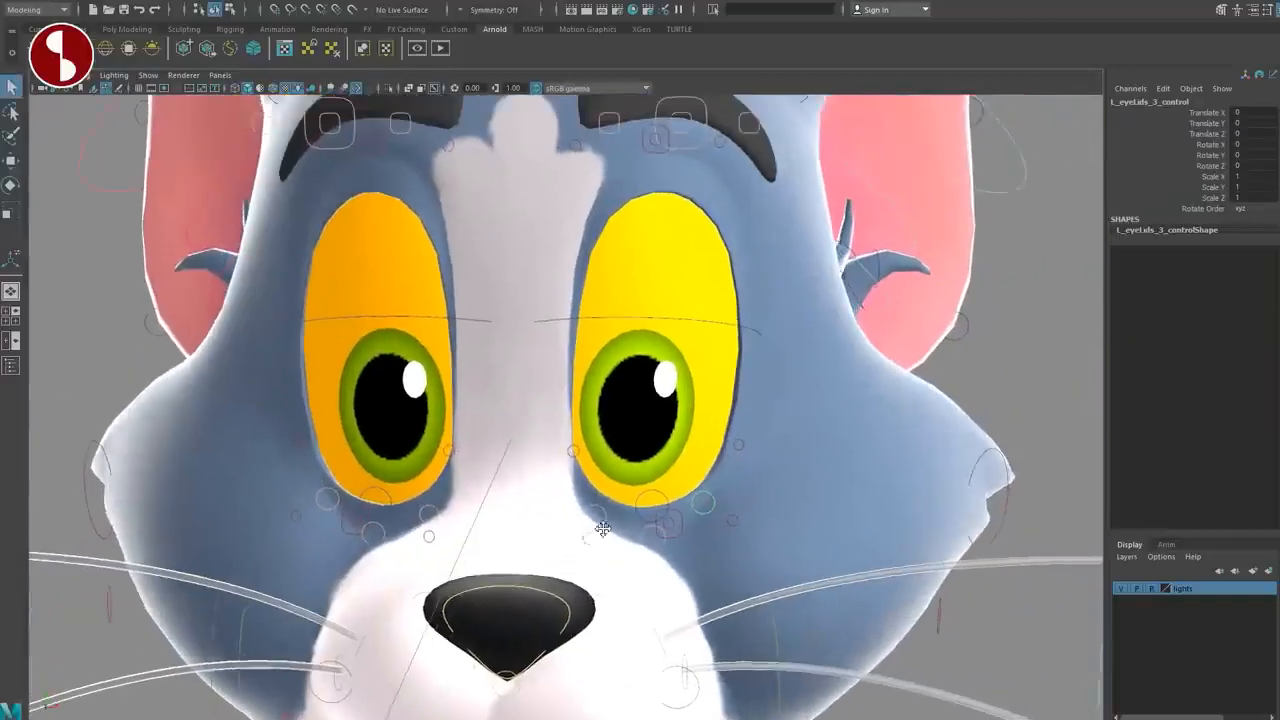
Step: Try moving the left eye's upper and lower lid base controls to test the blink, undoing each move
right_click_drag(603, 531, 586, 505, "alt")
left_click(643, 172)
left_click_drag(647, 128, 657, 185)
key("ctrl+z")
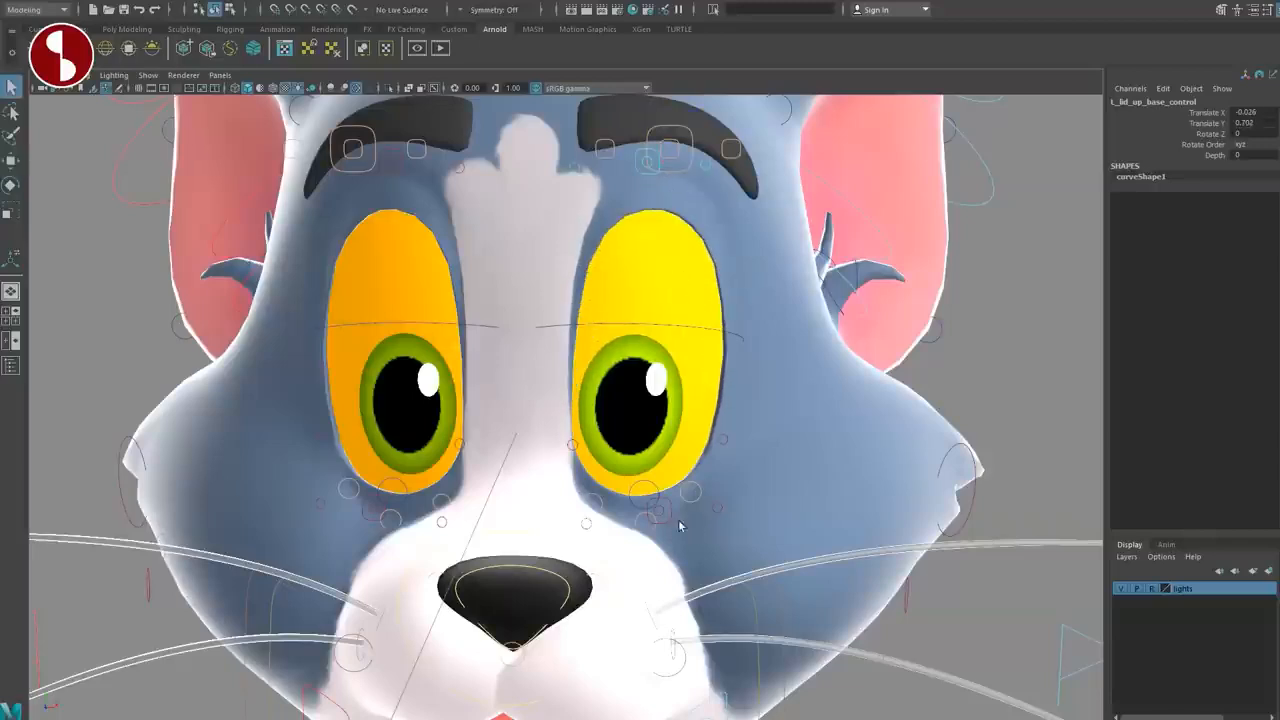
left_click_drag(652, 464, 657, 400)
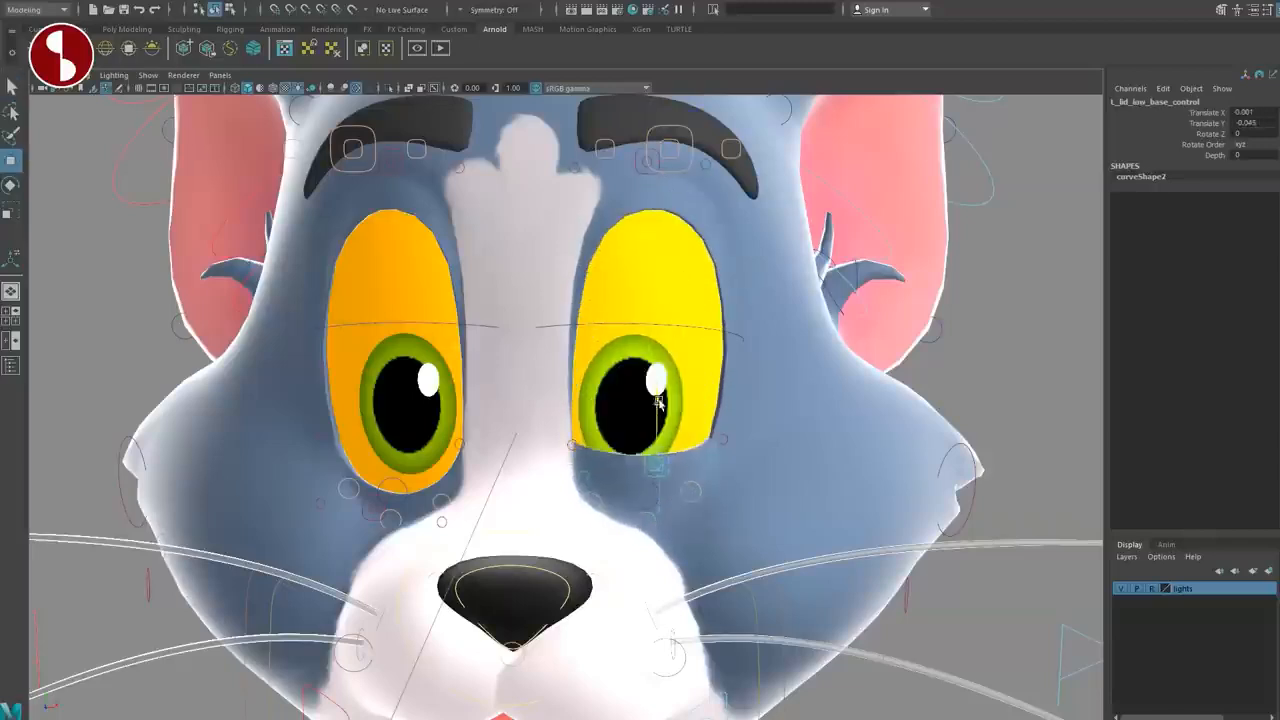
key("ctrl+z")
key("q")
Step: Try raising the middle lower-lid control of the left eye, and select the lower lid base control to inspect its Depth attribute
left_click(660, 526)
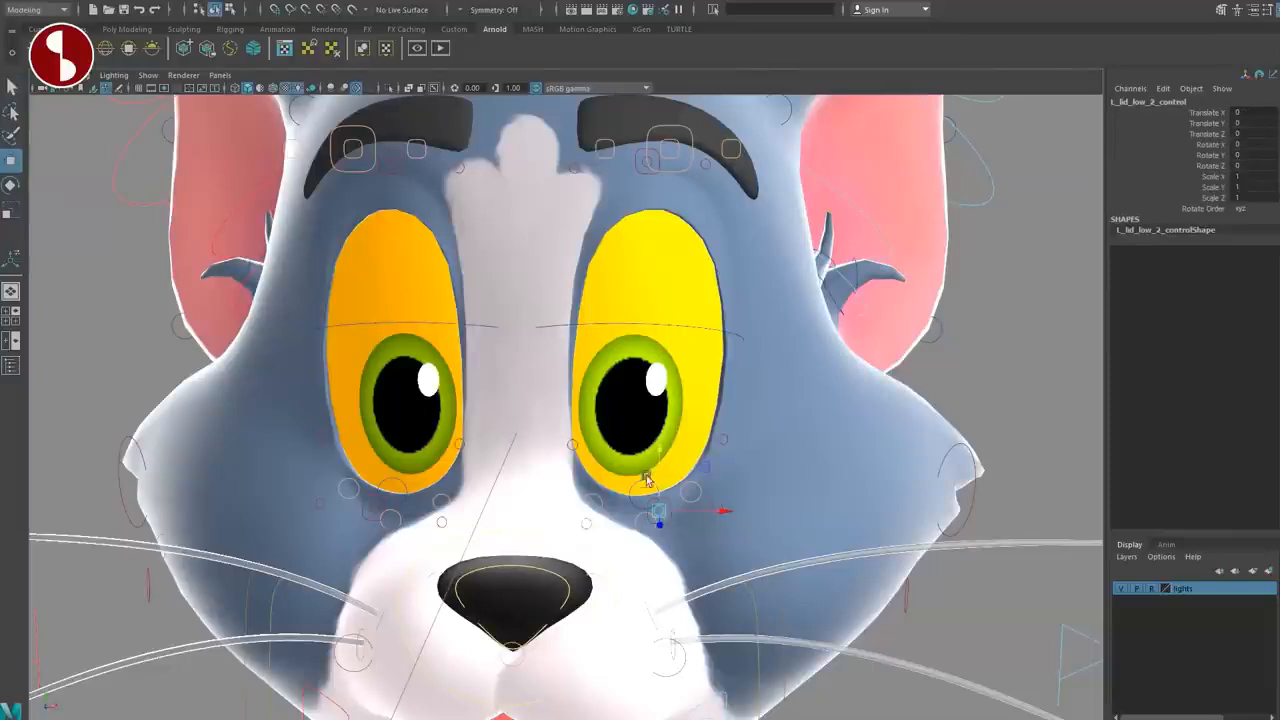
left_click_drag(659, 459, 660, 448)
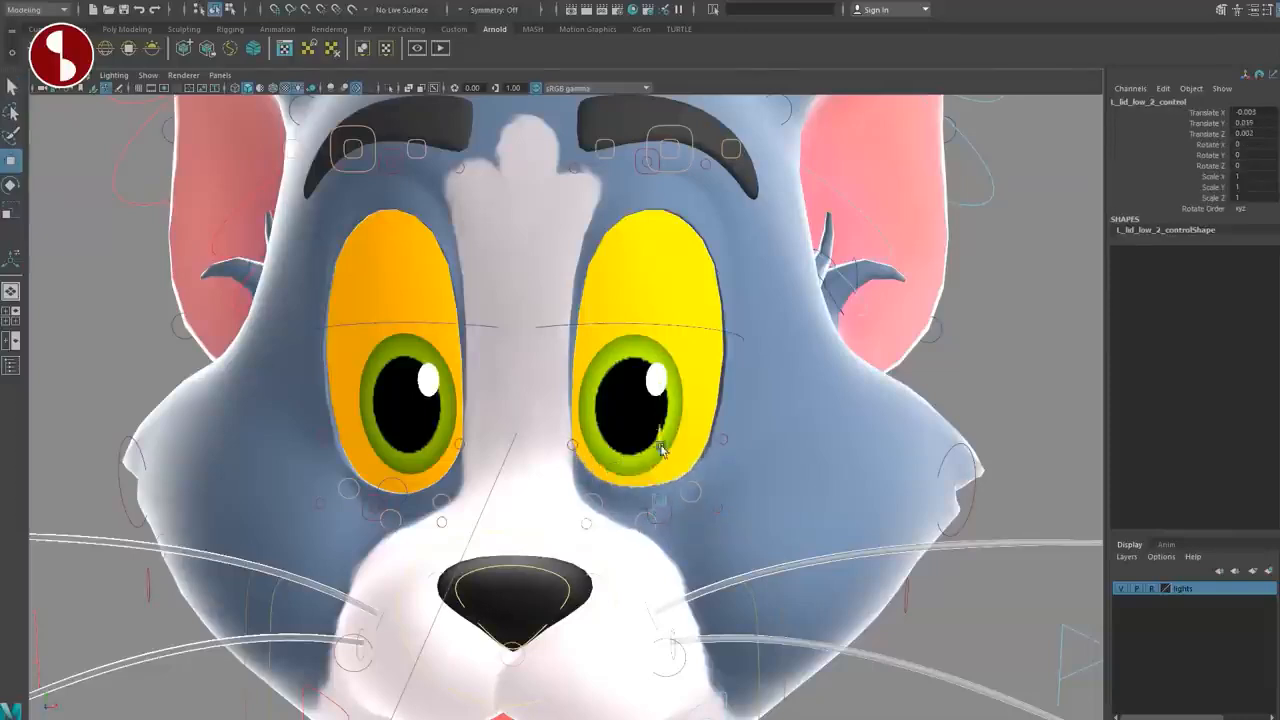
left_click(680, 528)
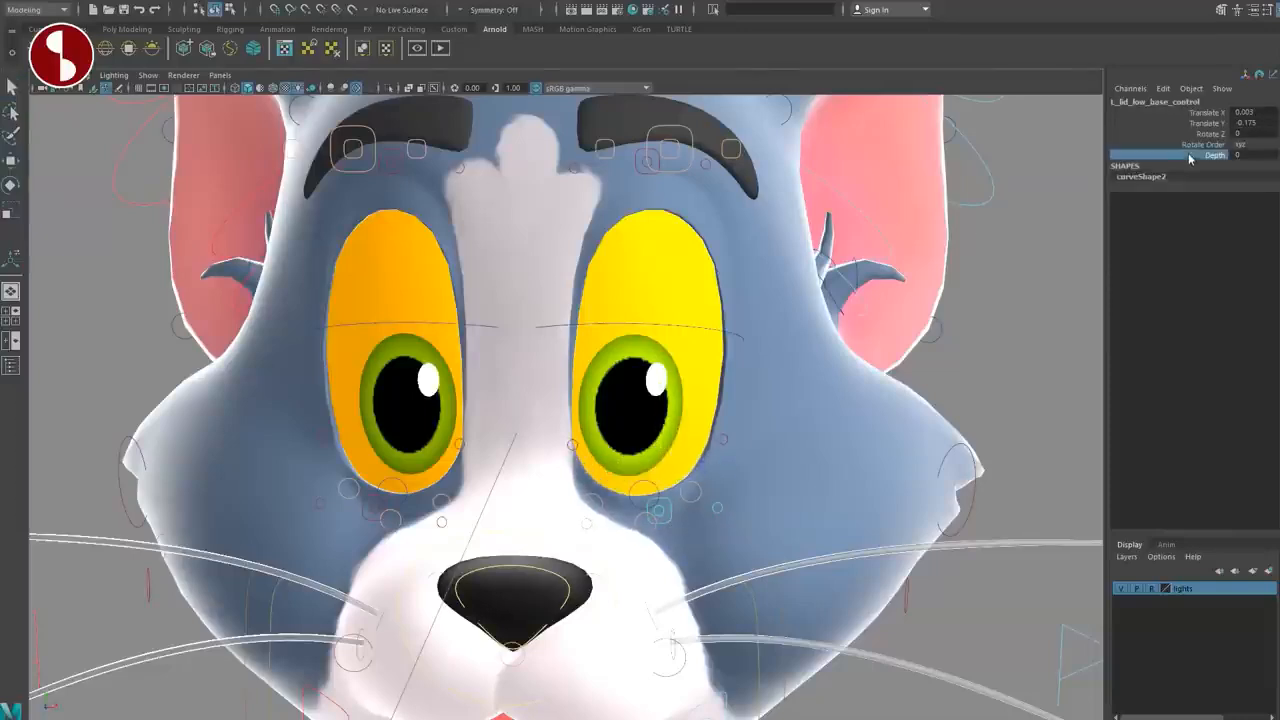
Step: Select the outer-corner eyelid control of the left eye to inspect its attributes, and check the control below the eye
left_click(723, 445)
left_click(722, 443)
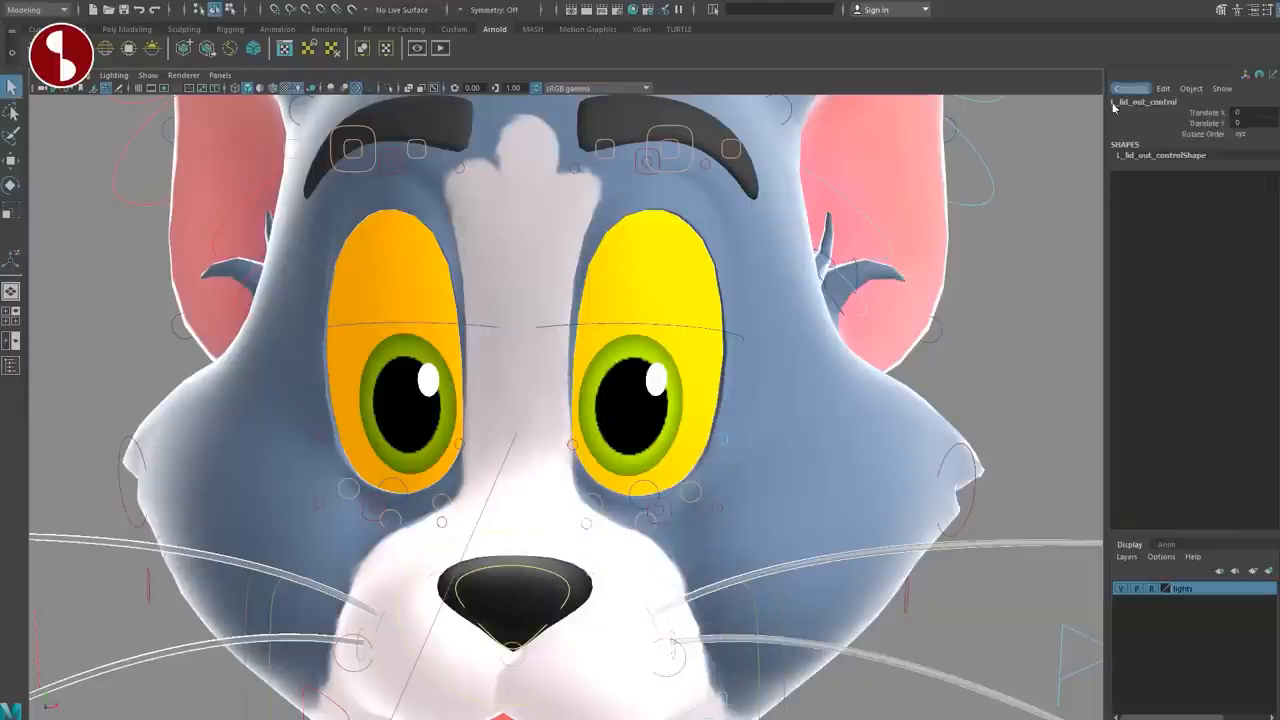
middle_click_drag(618, 537, 617, 512, "alt")
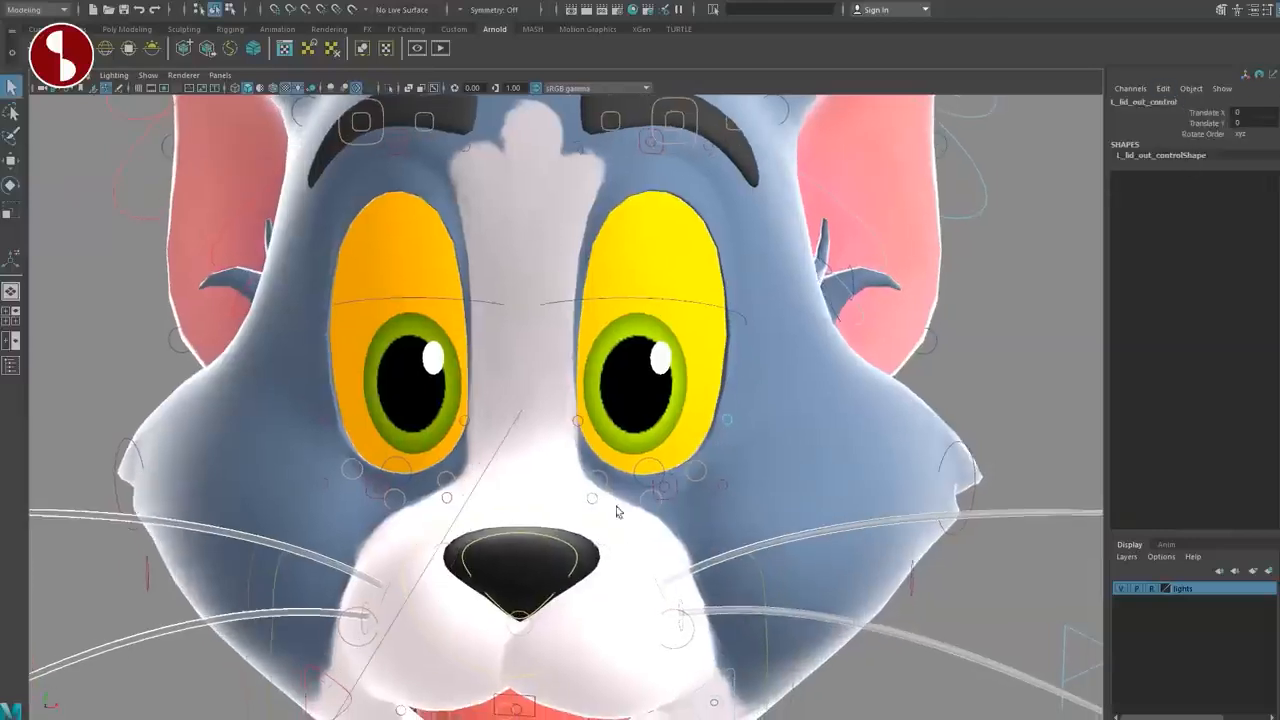
left_click(644, 483)
left_click(757, 420)
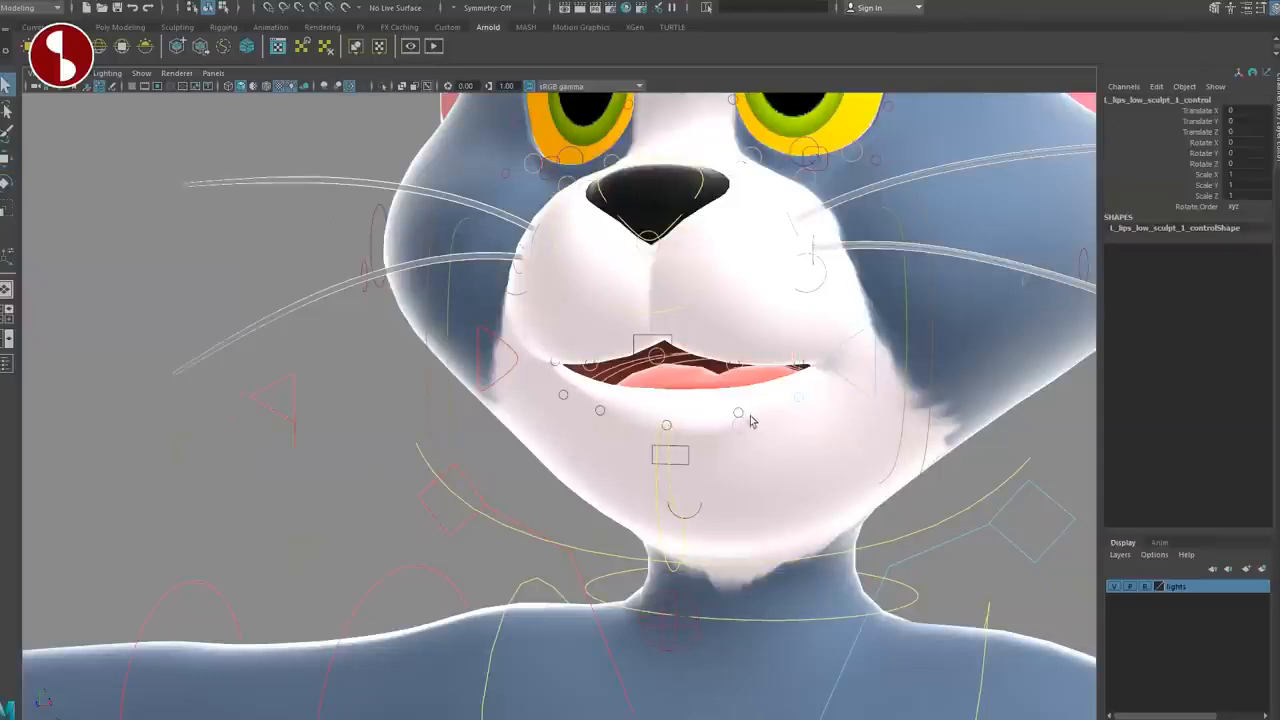
Step: Select the global mouth control, try moving the whole mouth with it, and undo the moves
left_click_drag(752, 421, 794, 466, "alt")
left_click(886, 400)
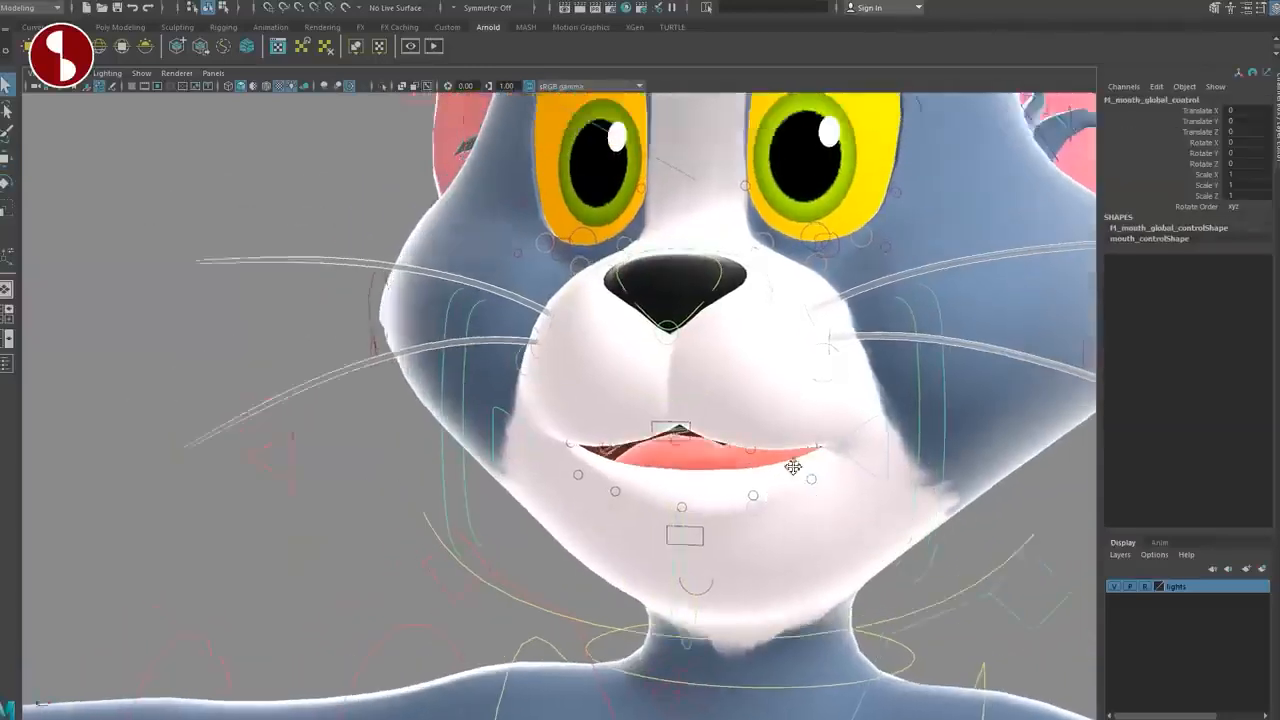
right_click_drag(794, 466, 729, 431, "alt")
middle_click_drag(729, 431, 691, 413, "alt")
key("w")
left_click_drag(683, 368, 757, 437)
key("ctrl+z")
key("ctrl+z")
right_click_drag(703, 420, 760, 425, "alt")
middle_click_drag(760, 425, 691, 430, "alt")
key("q")
left_click_drag(691, 430, 620, 449, "alt")
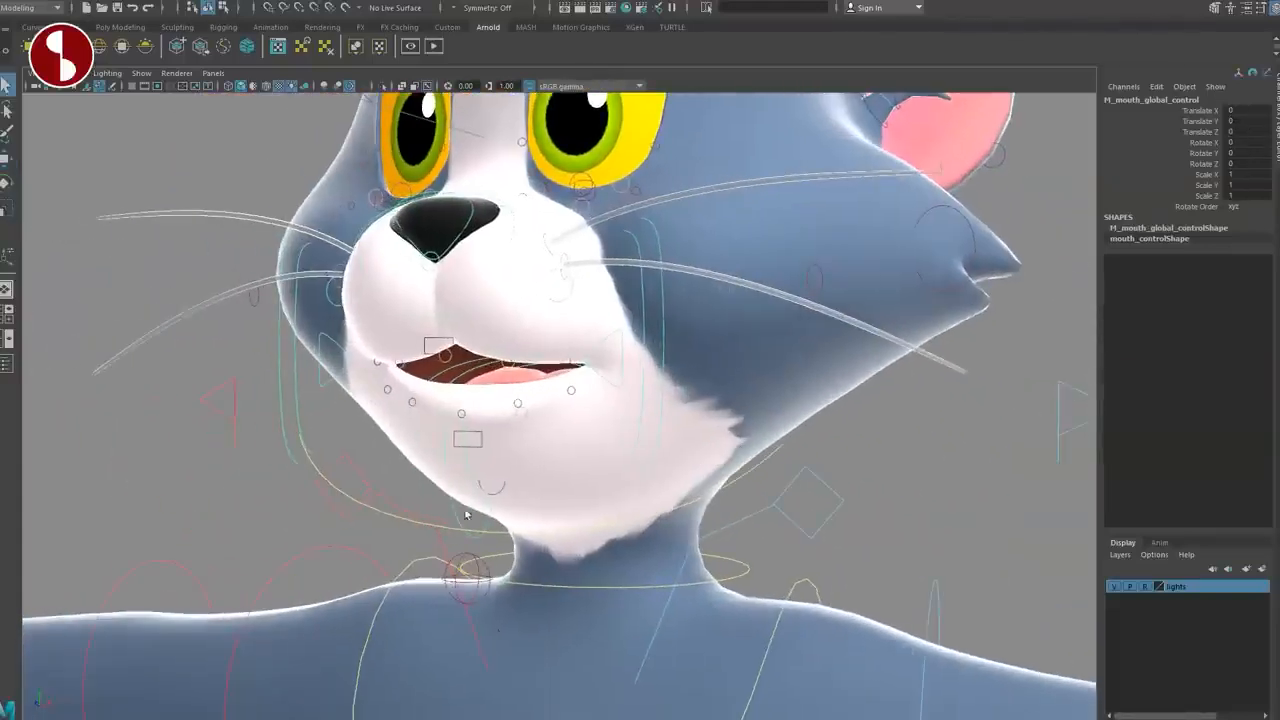
Step: Select the jaw control and open the mouth by rotating it about 21 degrees in X
left_click(462, 474)
key("e")
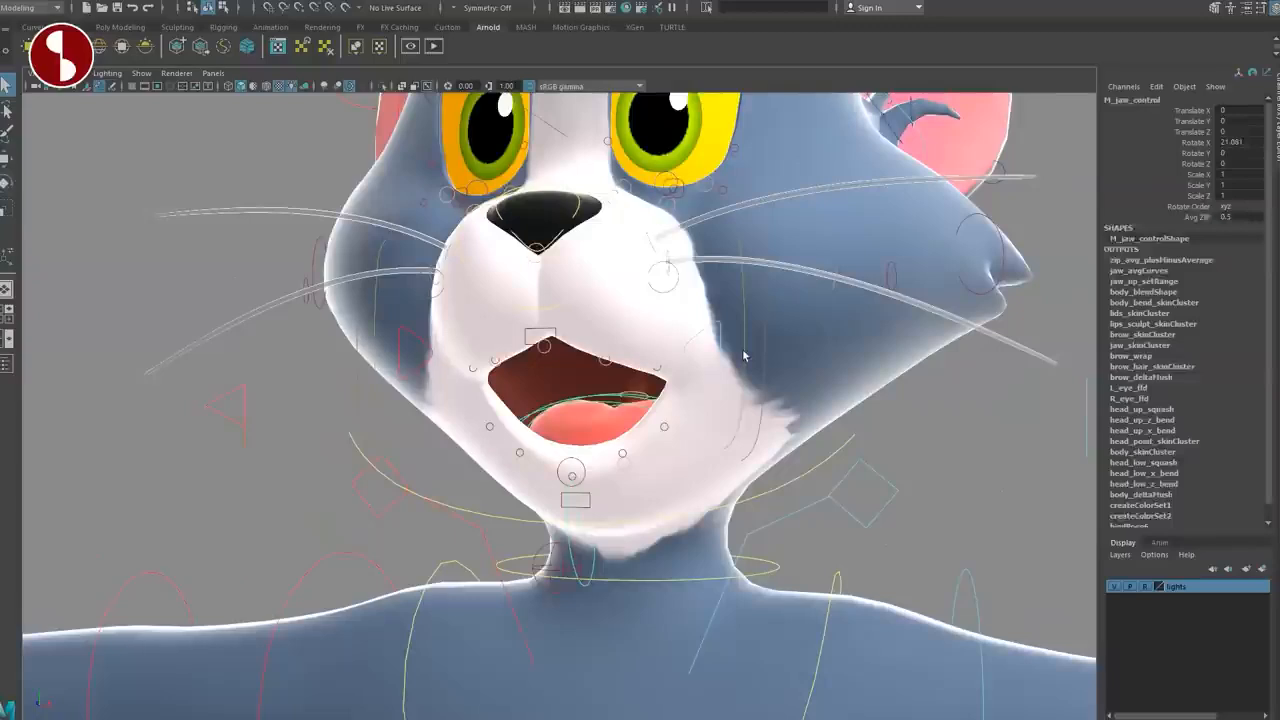
left_click(743, 354)
left_click_drag(743, 354, 720, 311, "alt")
key("ctrl+z")
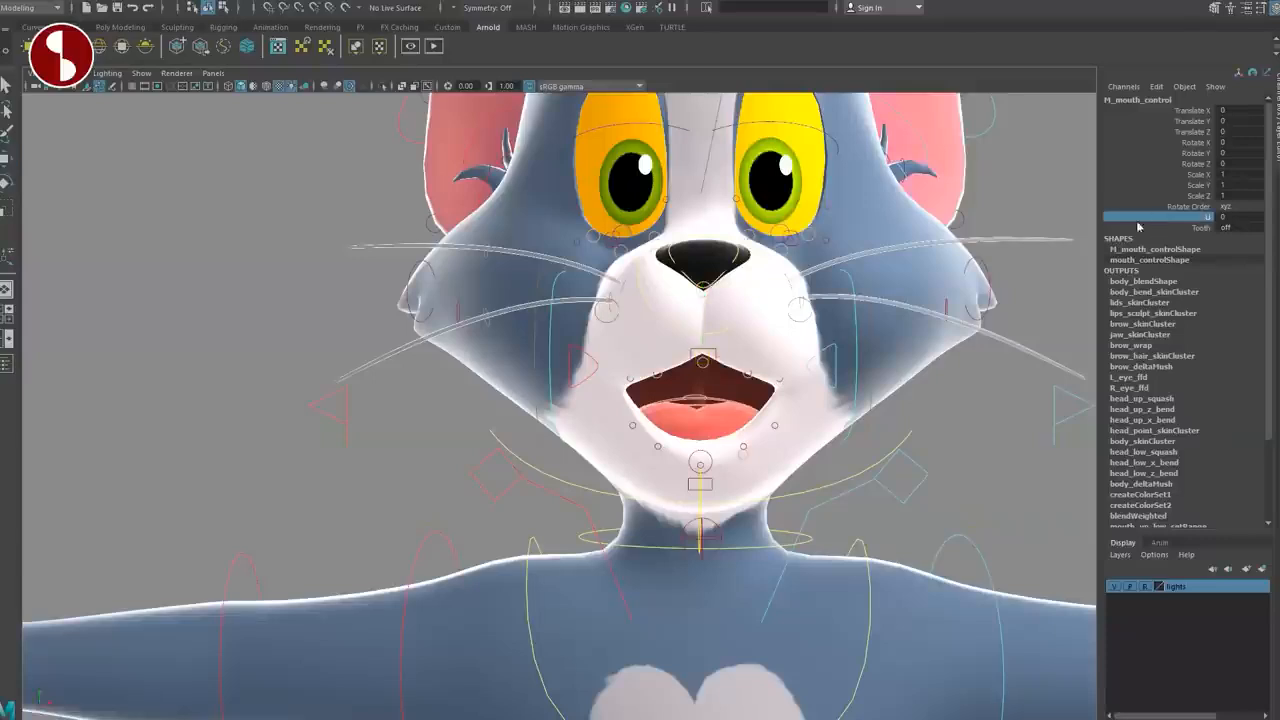
Step: Raise the mouth control's U attribute to 1 and look at the lips from the side
middle_click_drag(920, 269, 989, 269)
mouse_move(910, 274)
middle_mouse_down()
mouse_move(871, 276)
mouse_move(905, 281)
middle_mouse_up()
left_click_drag(905, 281, 1075, 397, "alt")
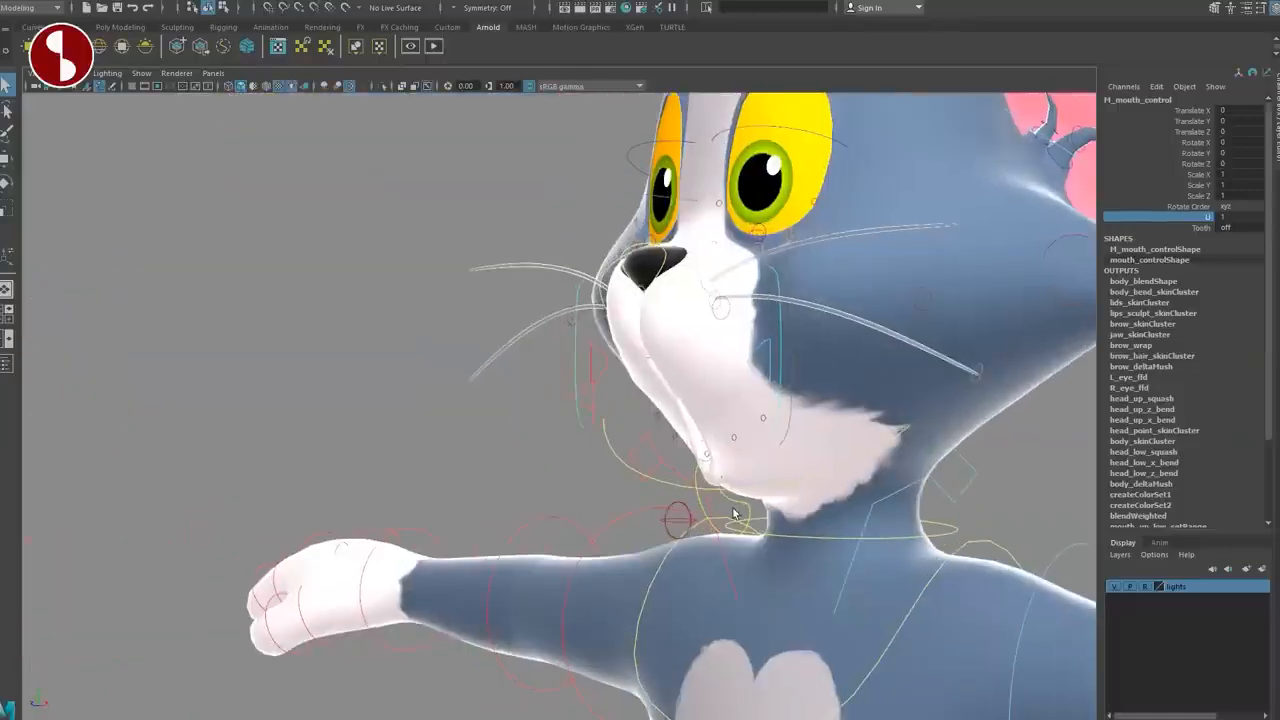
Step: Select the jaw control with the Rotate tool and examine how the lips follow the open jaw
left_click(702, 481)
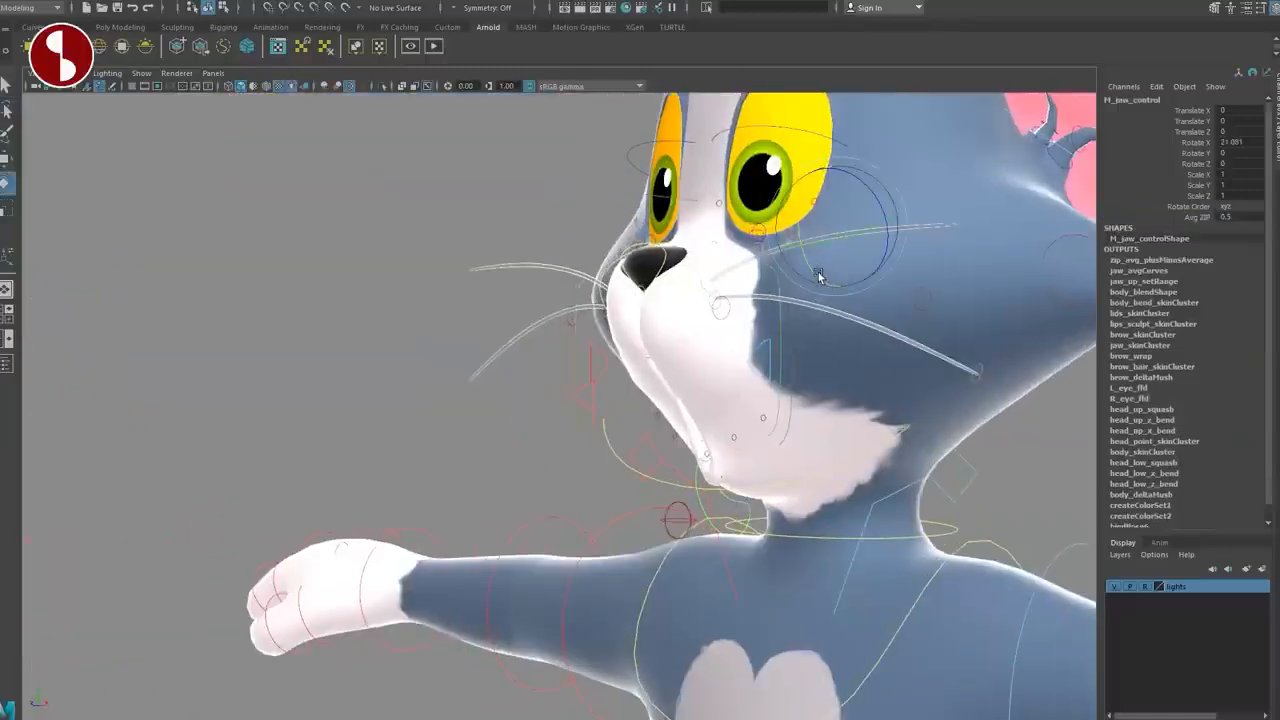
left_click_drag(797, 256, 529, 360, "alt")
right_click_drag(529, 360, 586, 406, "alt")
mouse_move(586, 406)
middle_mouse_down("alt")
mouse_move(574, 446)
mouse_move(586, 428)
middle_mouse_up("alt")
right_click_drag(586, 428, 623, 428, "alt")
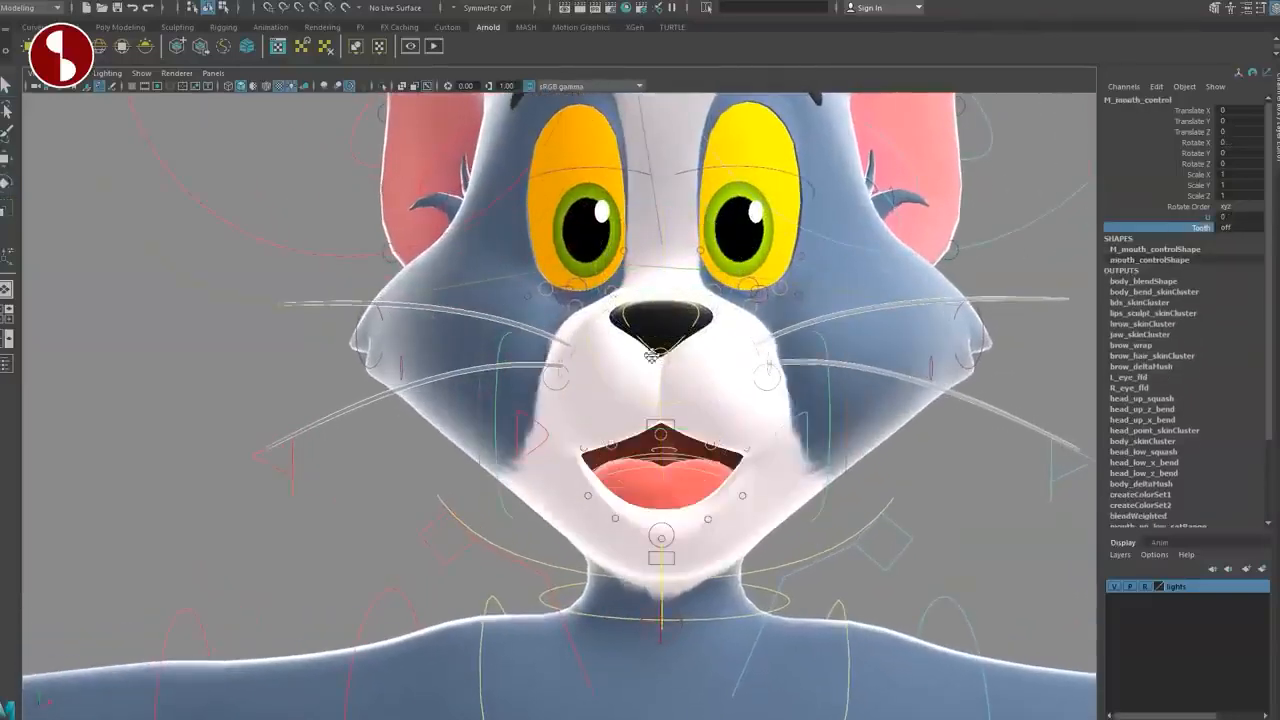
Step: Turn on the mouth control's Tooth attribute and switch the viewport to textured shading
middle_click_drag(652, 356, 631, 276, "alt")
right_click_drag(631, 276, 740, 337, "alt")
middle_click_drag(740, 337, 651, 318, "alt")
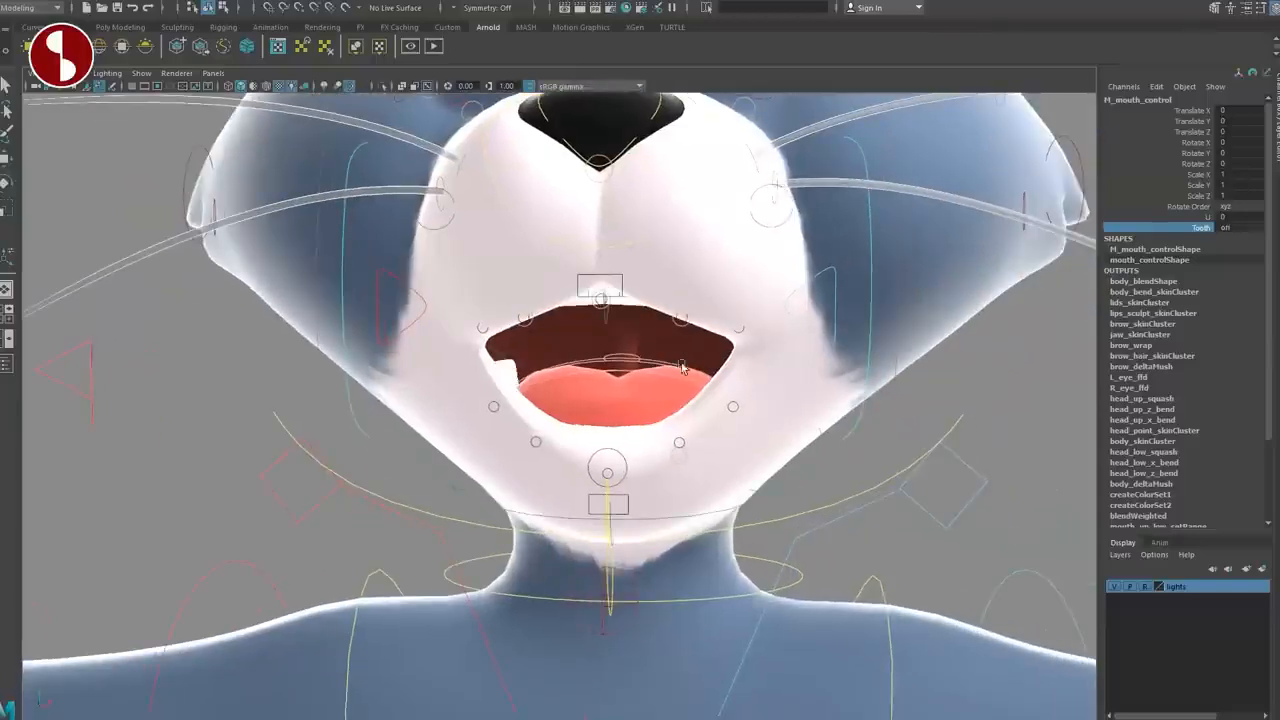
middle_click_drag(682, 366, 880, 336, "alt")
left_click_drag(880, 336, 649, 318, "alt")
key("6")
Step: Select an upper tooth's control inside the open mouth, try moving it, and undo the move
middle_click_drag(585, 308, 623, 328, "alt")
right_click_drag(623, 328, 751, 361, "alt")
left_click_drag(751, 361, 746, 446, "alt")
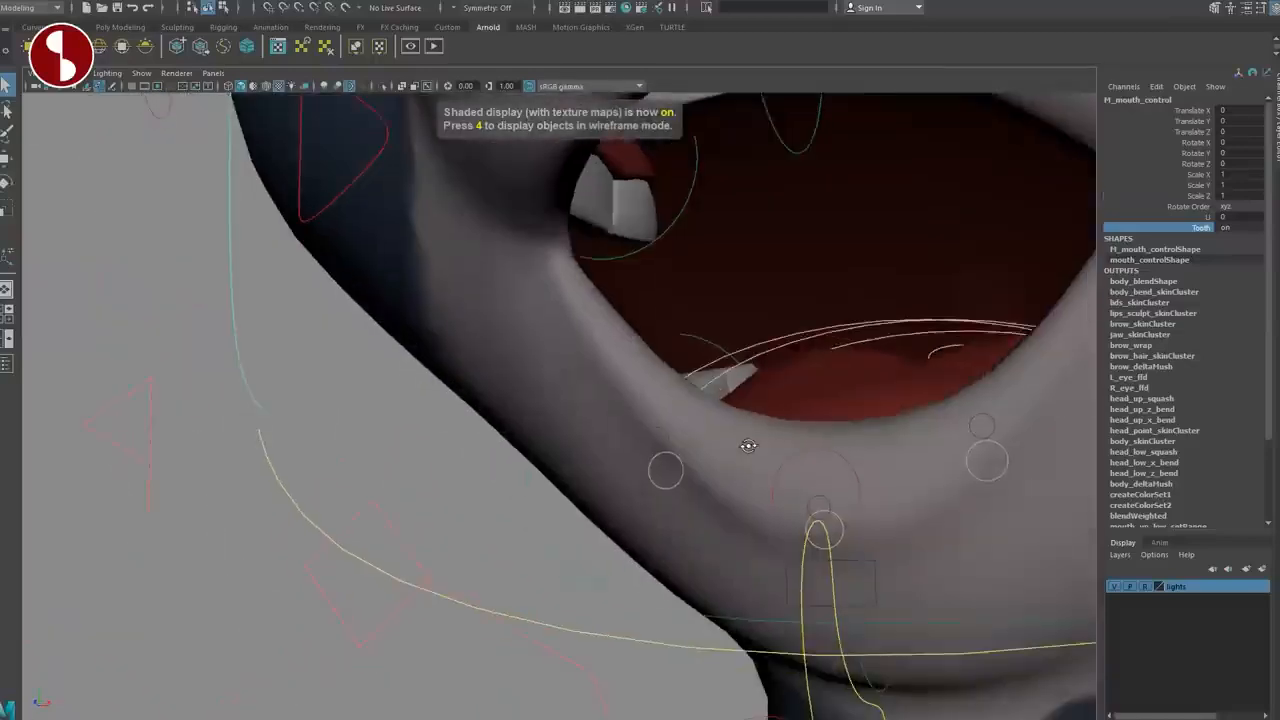
middle_click_drag(746, 446, 686, 527, "alt")
right_click_drag(686, 527, 646, 443, "alt")
left_click_drag(646, 443, 638, 420, "alt")
middle_click_drag(638, 420, 674, 434, "alt")
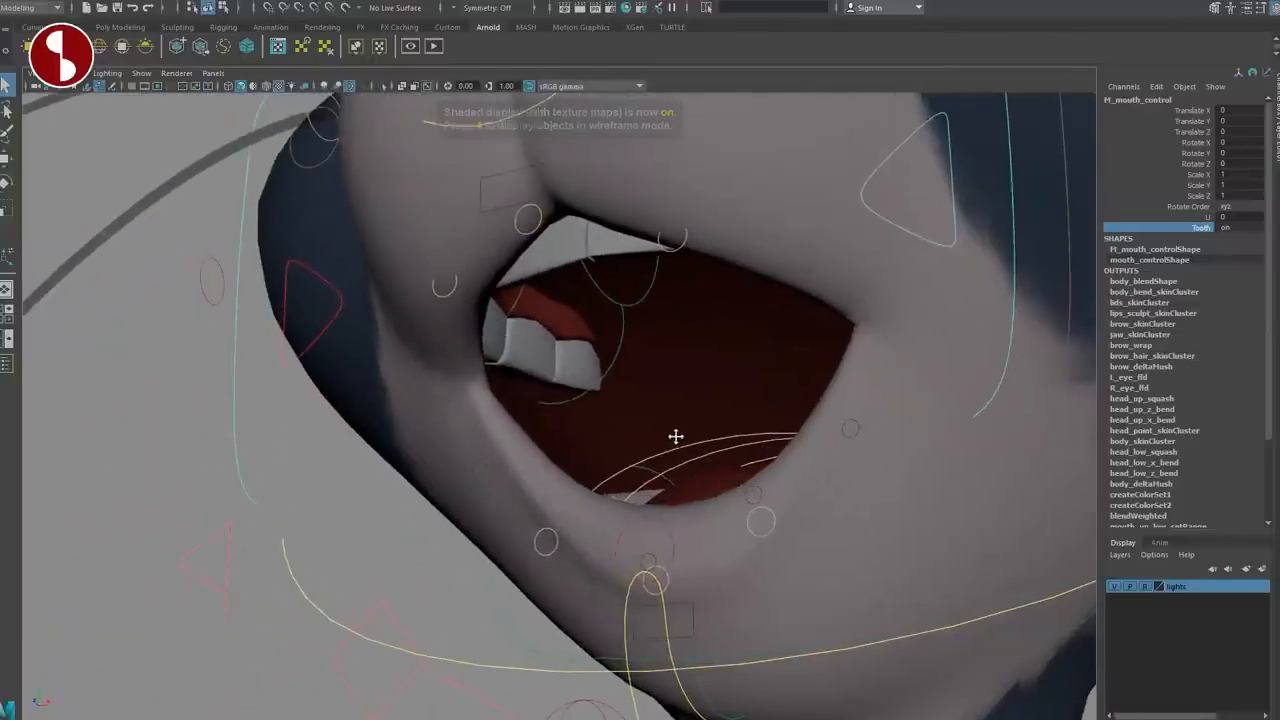
left_click(585, 375)
left_click_drag(559, 334, 617, 355)
key("ctrl+z")
Step: Display the model in wireframe to expose the upper and lower teeth and their controls from the side
scroll(663, 380, "down", 5)
key("4")
left_click_drag(568, 405, 735, 467, "alt")
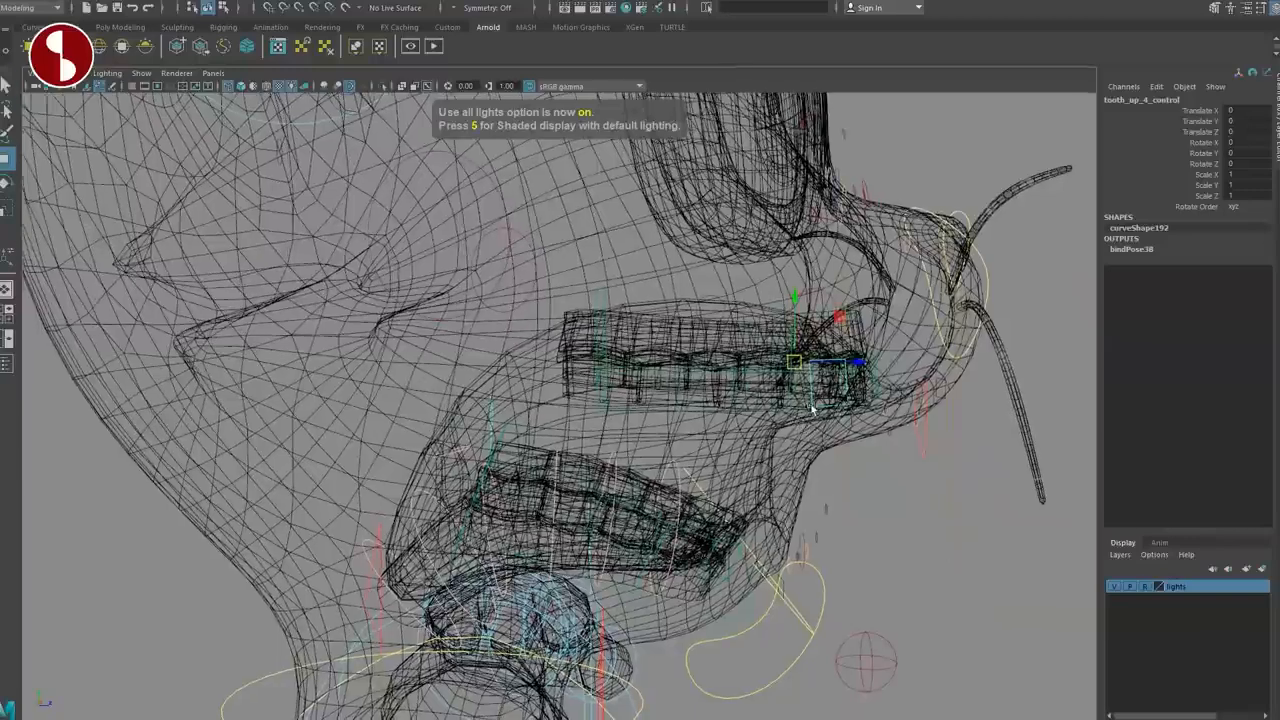
mouse_move(740, 445)
left_mouse_down("alt")
mouse_move(734, 430)
mouse_move(799, 318)
mouse_move(740, 430)
left_mouse_up("alt")
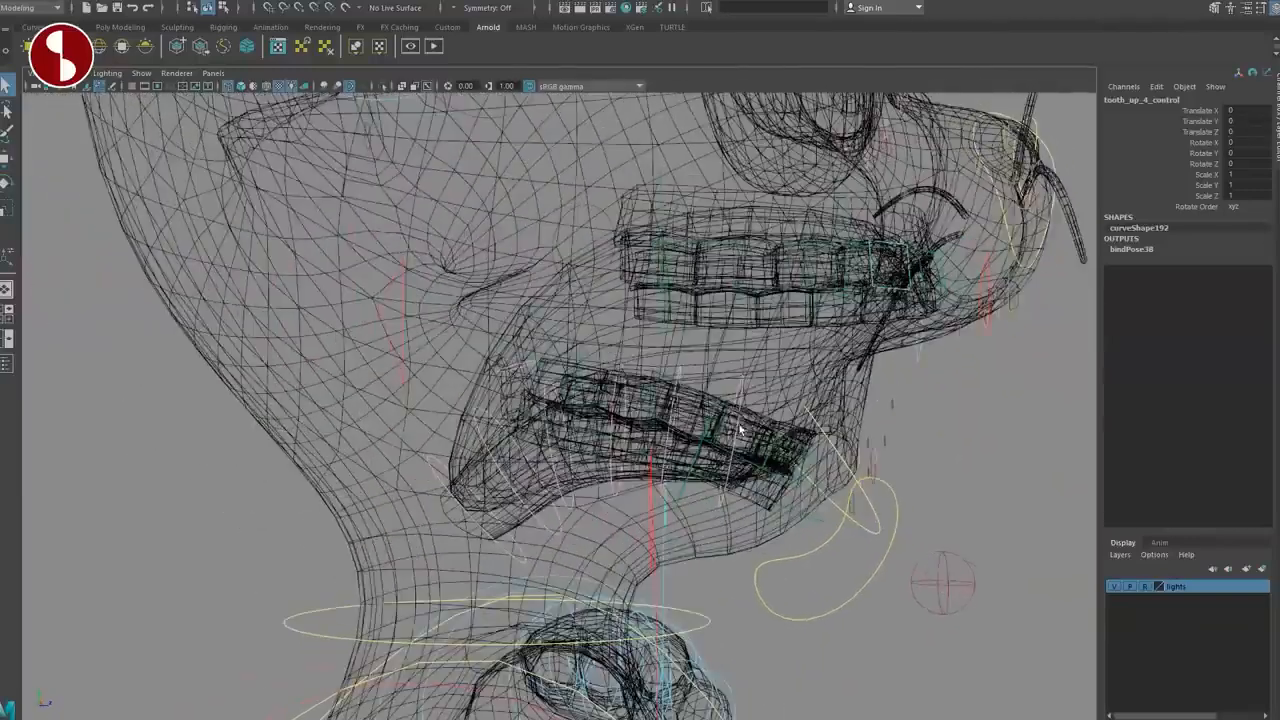
key("4")
left_click(530, 386)
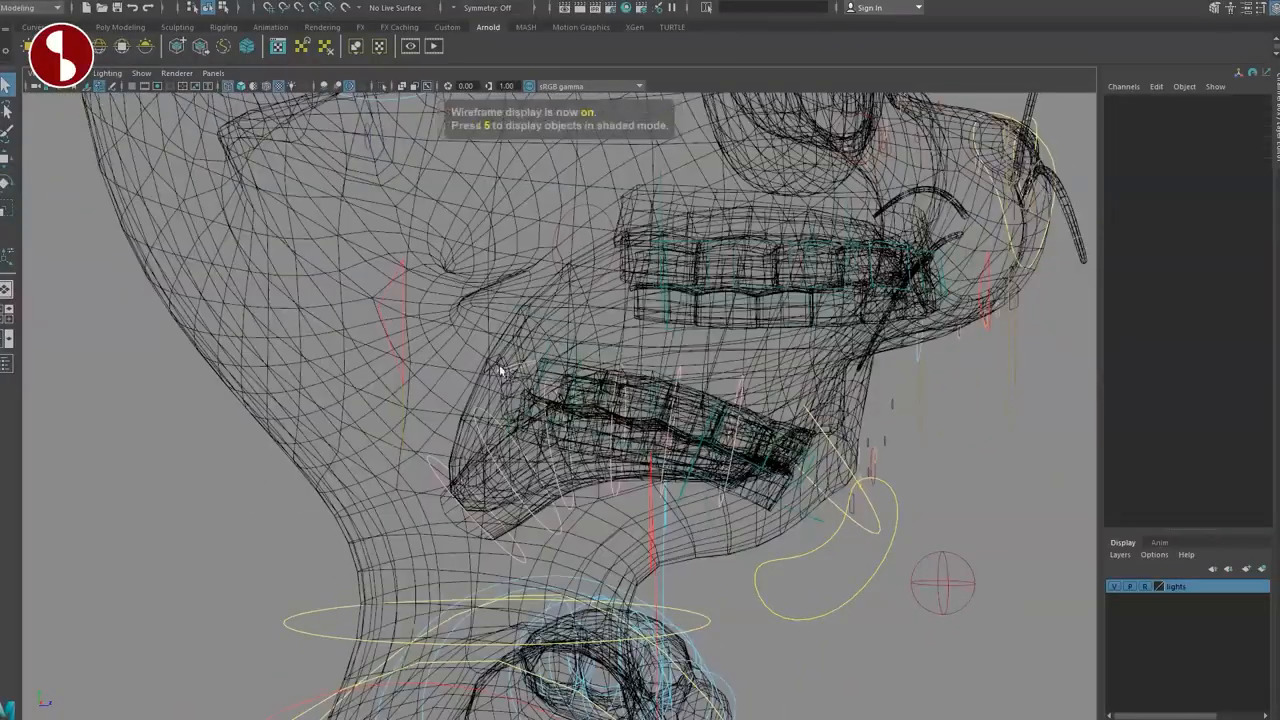
Step: Select the bell_control at the back of the throat and rotate it about -20 degrees in X
left_click(500, 370)
key("f")
mouse_move(716, 458)
left_mouse_down("alt")
mouse_move(654, 497)
mouse_move(583, 449)
mouse_move(614, 421)
mouse_move(623, 449)
left_mouse_up("alt")
key("6")
scroll(586, 446, "down", 5)
key("e")
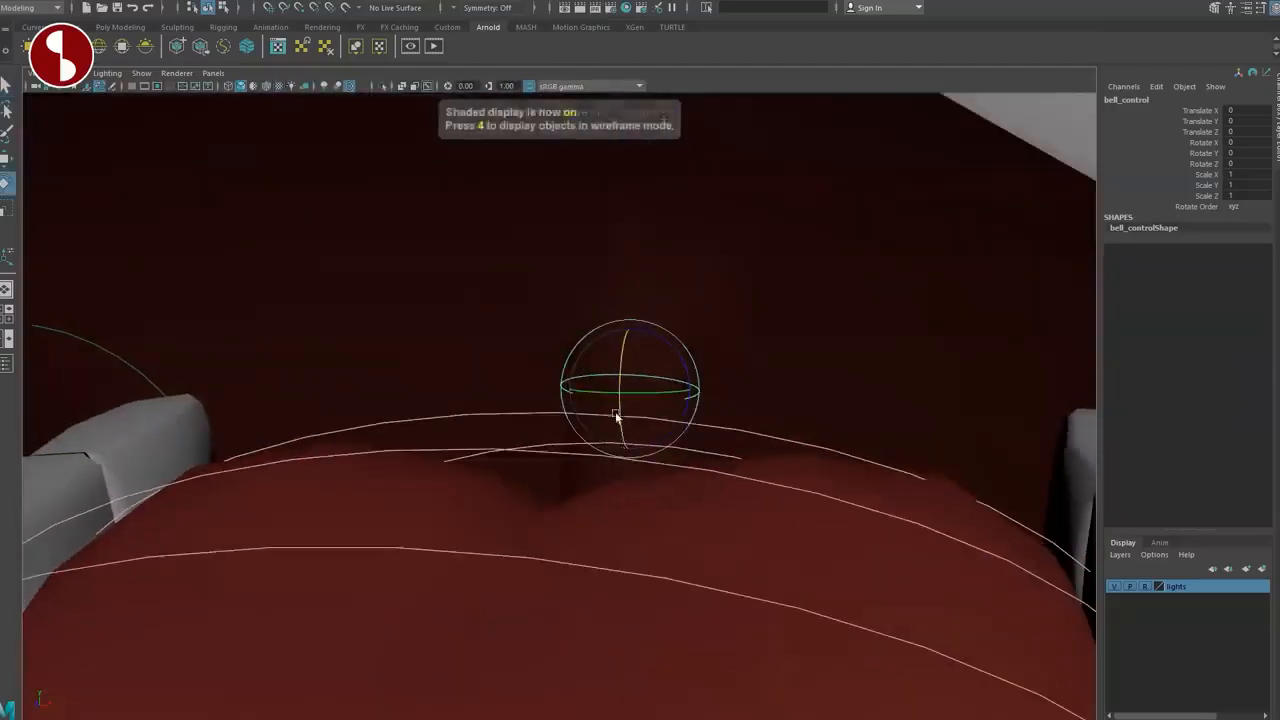
key("4")
left_click_drag(621, 360, 619, 389)
key("q")
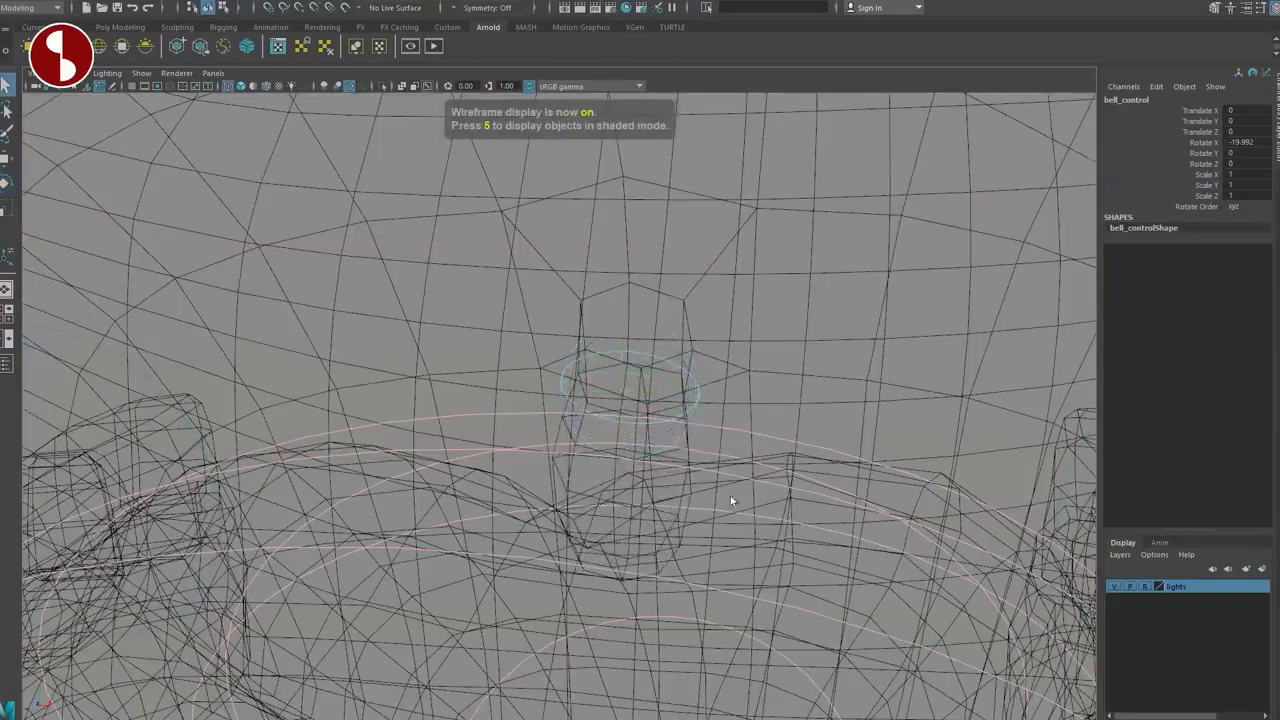
Step: Select the first tongue control in the side wireframe view, try rotating and scaling it, and undo both changes
right_click_drag(730, 495, 583, 311, "alt")
left_click_drag(583, 311, 773, 353, "alt")
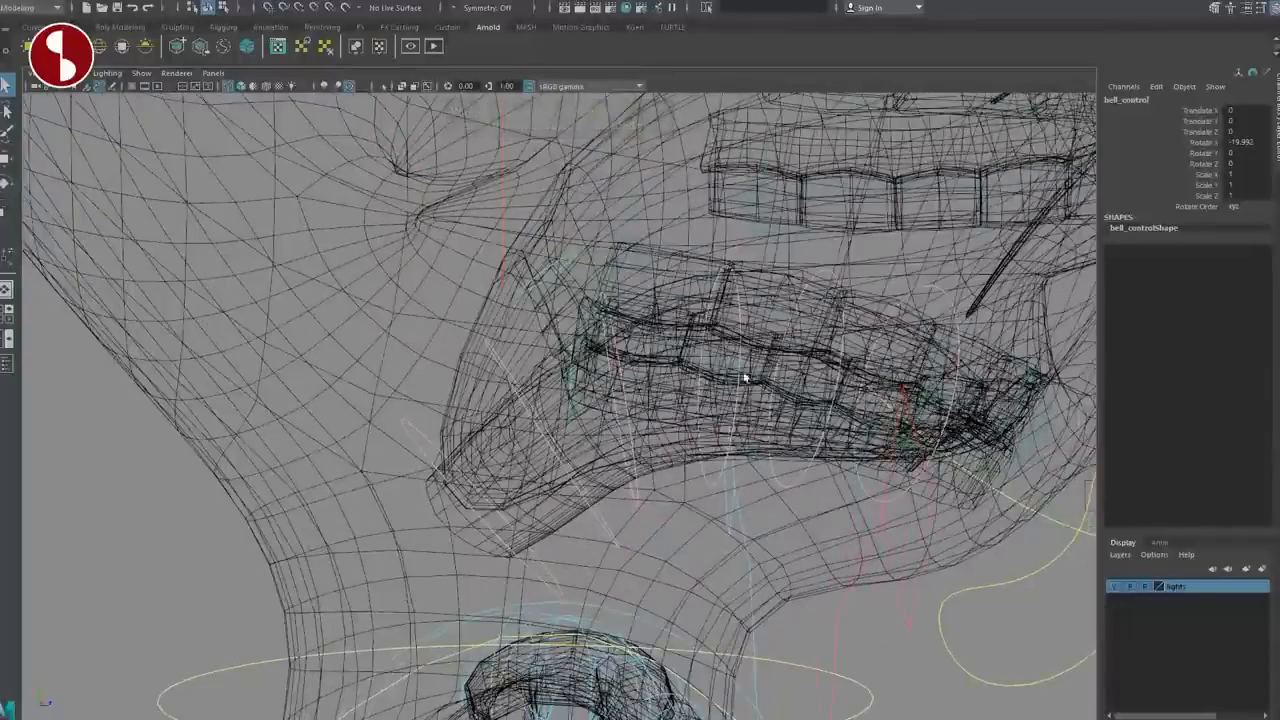
left_click(468, 526)
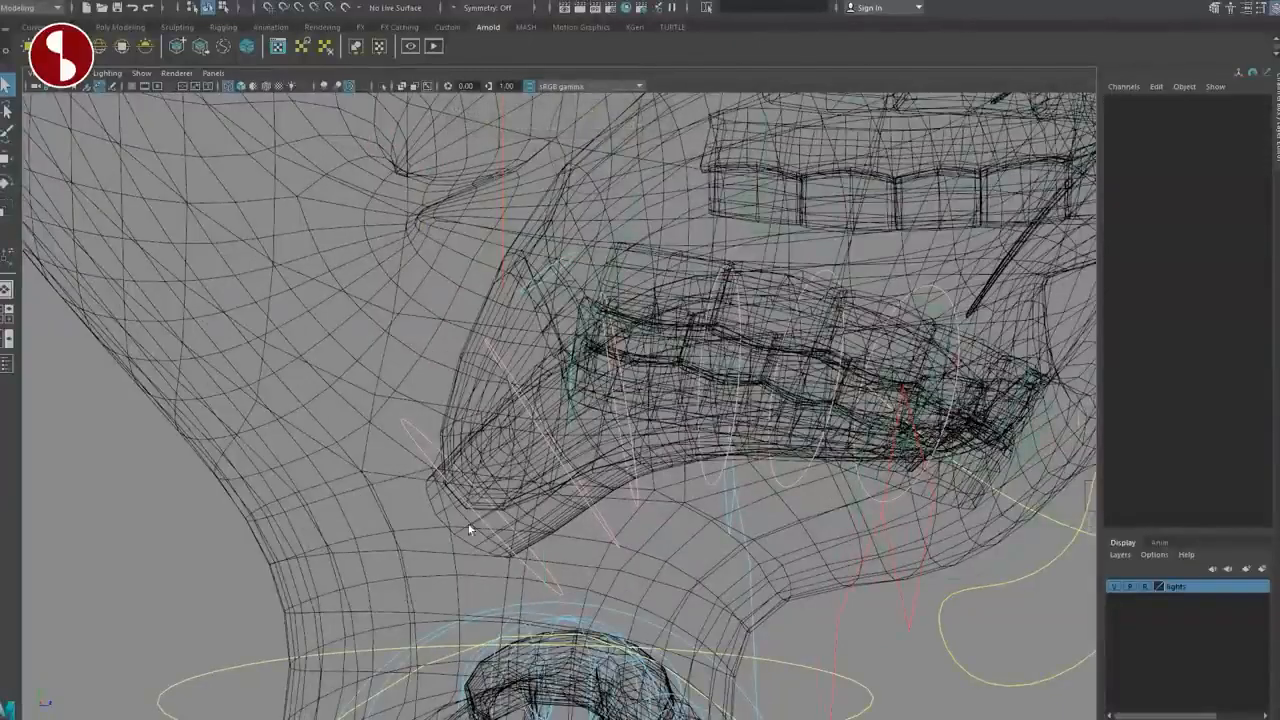
left_click(415, 436)
left_click_drag(415, 436, 678, 409, "alt")
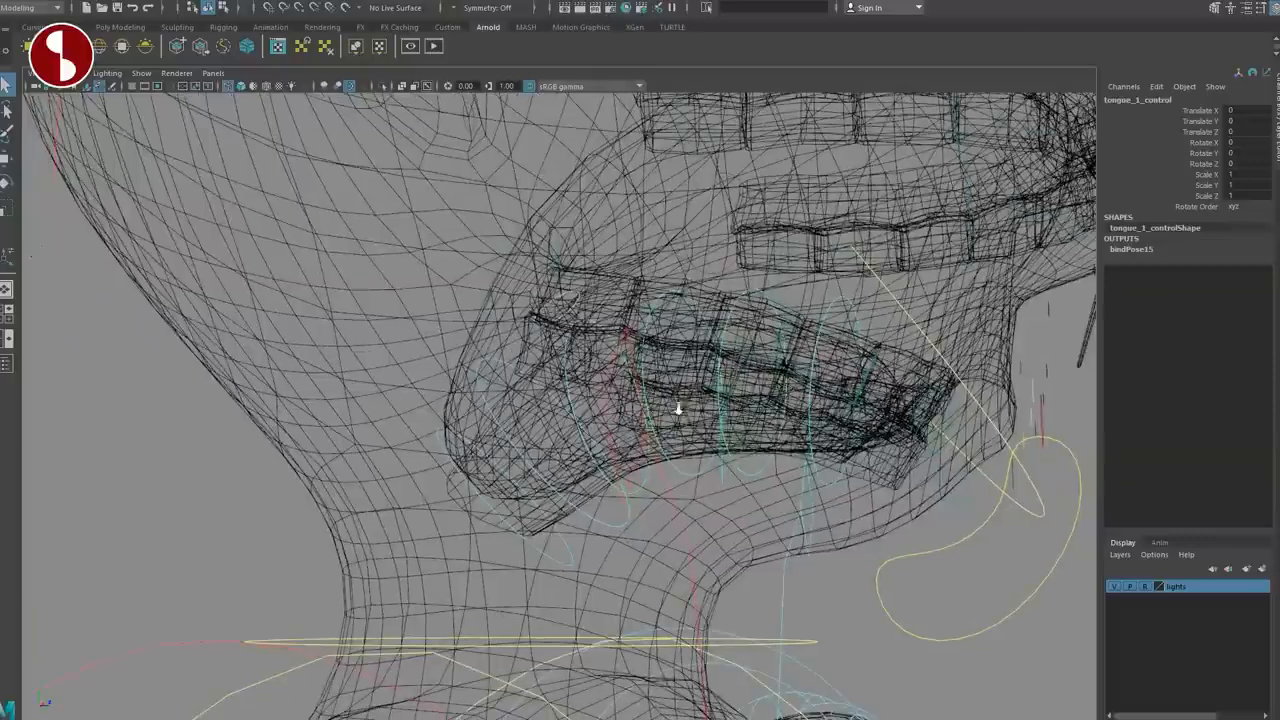
left_click_drag(505, 482, 550, 449)
key("ctrl+z")
key("r")
left_click_drag(505, 495, 621, 494)
key("ctrl+z")
Step: Return to textured shading and examine the open mouth and whole head from the front
key("q")
key("6")
mouse_move(740, 500)
left_mouse_down("alt")
mouse_move(647, 526)
mouse_move(594, 520)
mouse_move(617, 463)
mouse_move(648, 494)
mouse_move(742, 466)
mouse_move(642, 463)
left_mouse_up("alt")
right_click_drag(642, 463, 436, 431, "alt")
left_click_drag(436, 431, 563, 466, "alt")
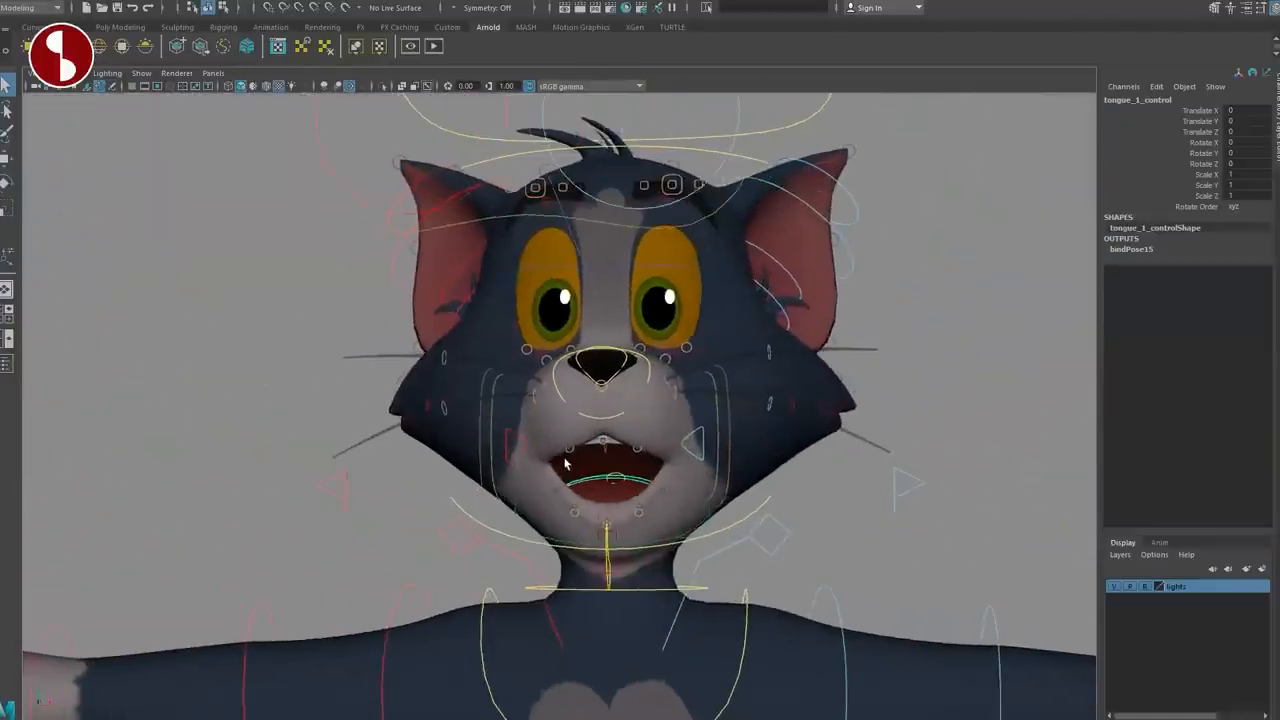
middle_click_drag(563, 466, 563, 426, "alt")
left_click_drag(563, 426, 565, 430, "alt")
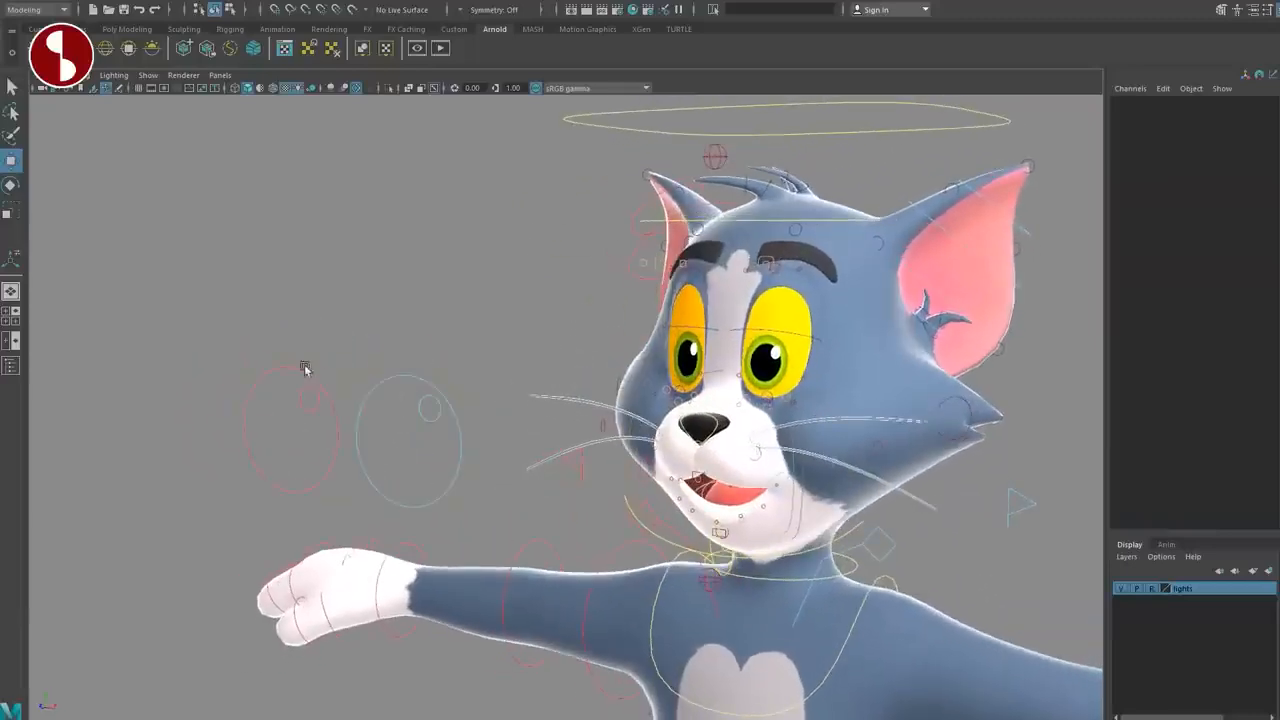
Step: Try moving the shared eye aim control, undo the move, and test scaling the right iris target control
left_click(348, 394)
left_click_drag(356, 436, 806, 263)
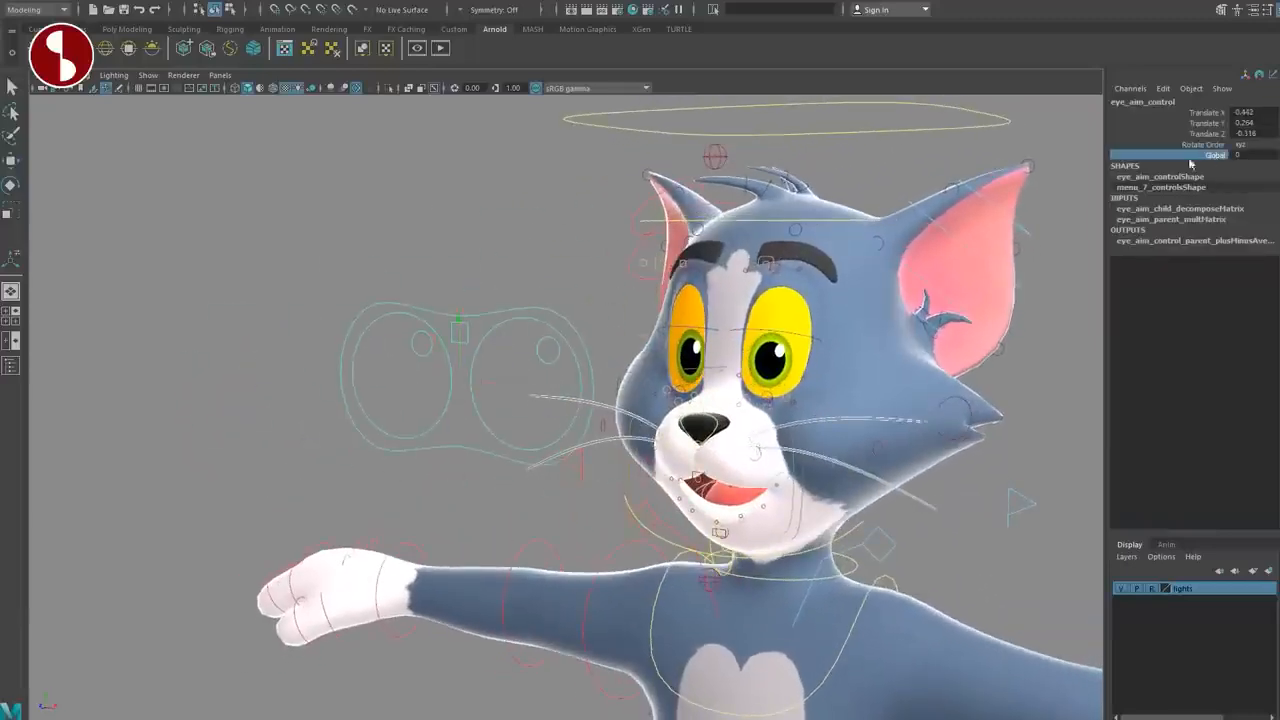
key("ctrl+z")
left_click(309, 401)
key("w")
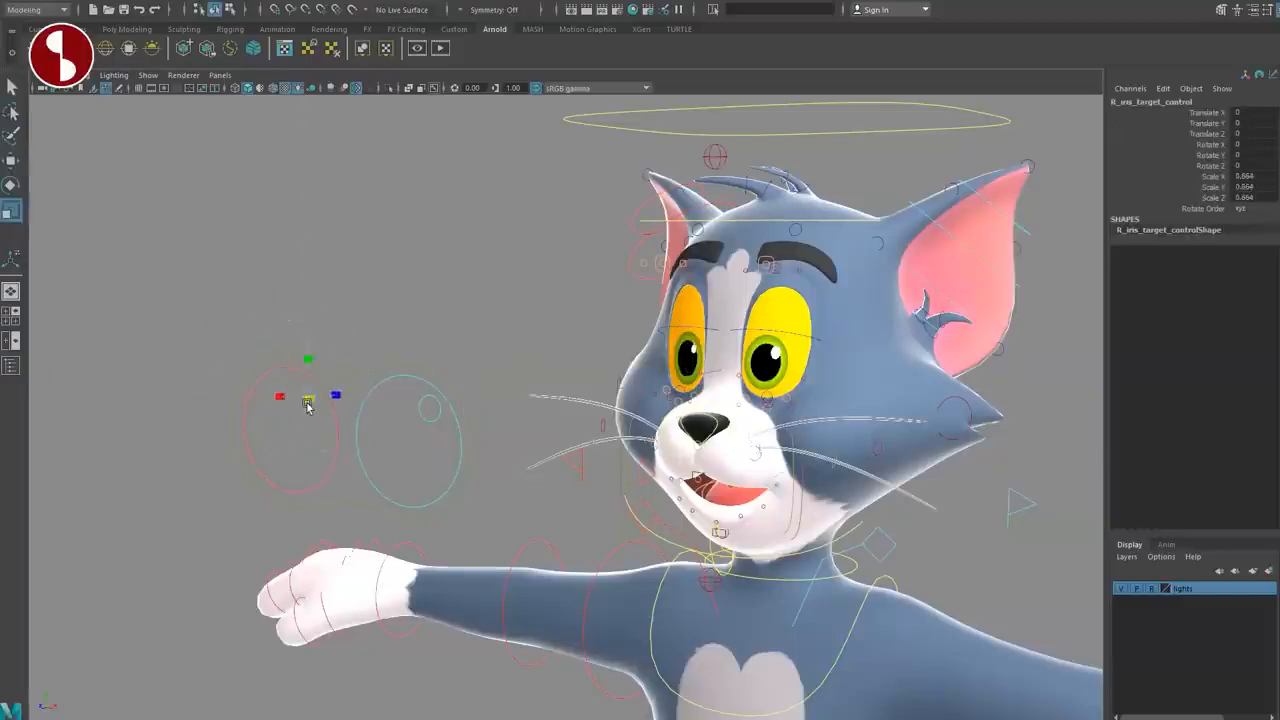
Step: Try moving the left eye's aim control and shrinking its pupil with the Pupil attribute, undoing the test changes
left_click(373, 470)
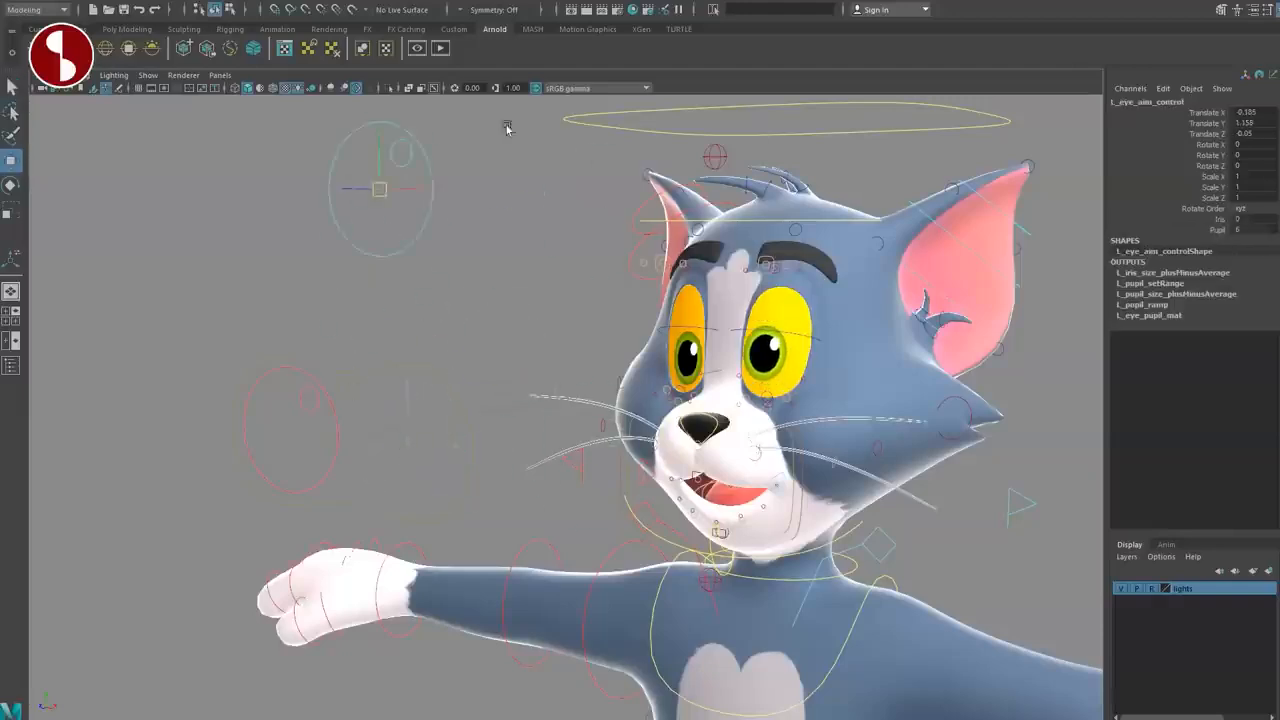
middle_click_drag(905, 276, 963, 276)
key("ctrl+z")
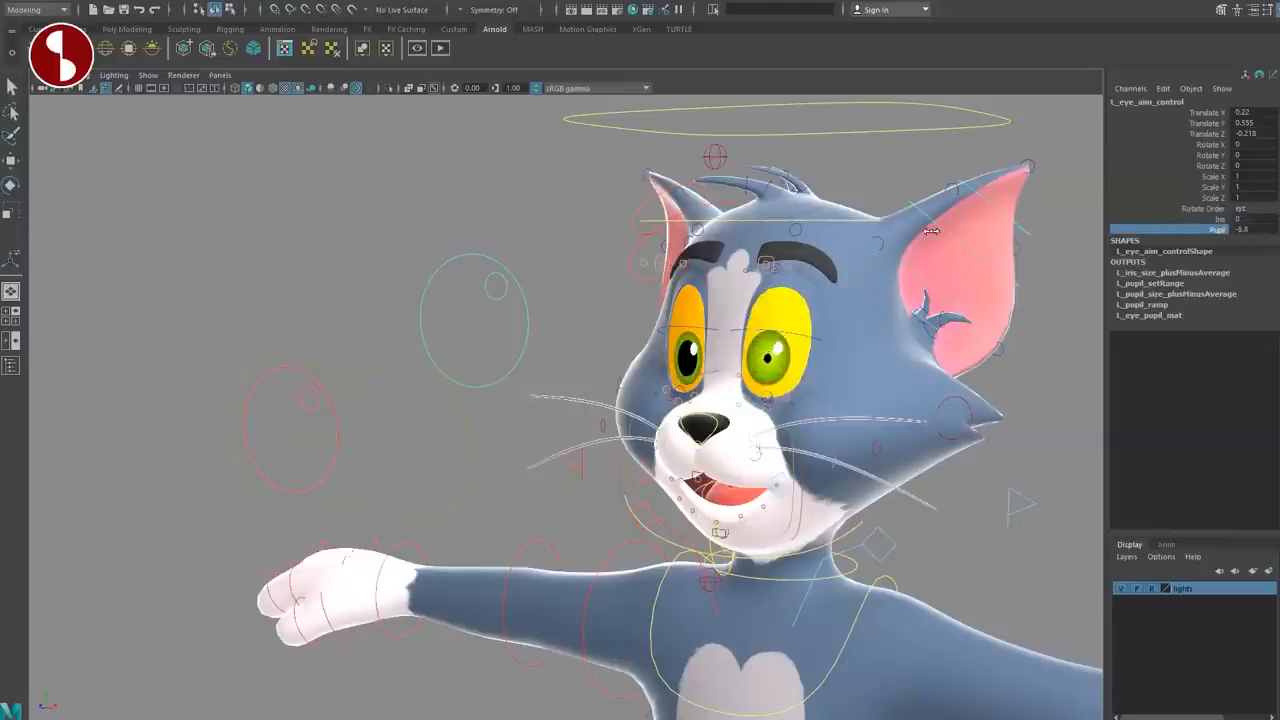
left_click(309, 400)
key("w")
key("q")
left_click(555, 315)
Step: Rotate the tail's base control about -2.4 degrees in Z and select its Plus Volume attribute
left_click_drag(700, 401, 690, 450, "alt")
right_click_drag(690, 450, 649, 494, "alt")
left_click_drag(649, 494, 523, 537, "alt")
middle_click_drag(523, 537, 503, 481, "alt")
right_click_drag(503, 481, 760, 598, "alt")
middle_click_drag(690, 595, 683, 478, "alt")
right_click_drag(683, 478, 692, 537, "alt")
left_click_drag(692, 537, 585, 615, "alt")
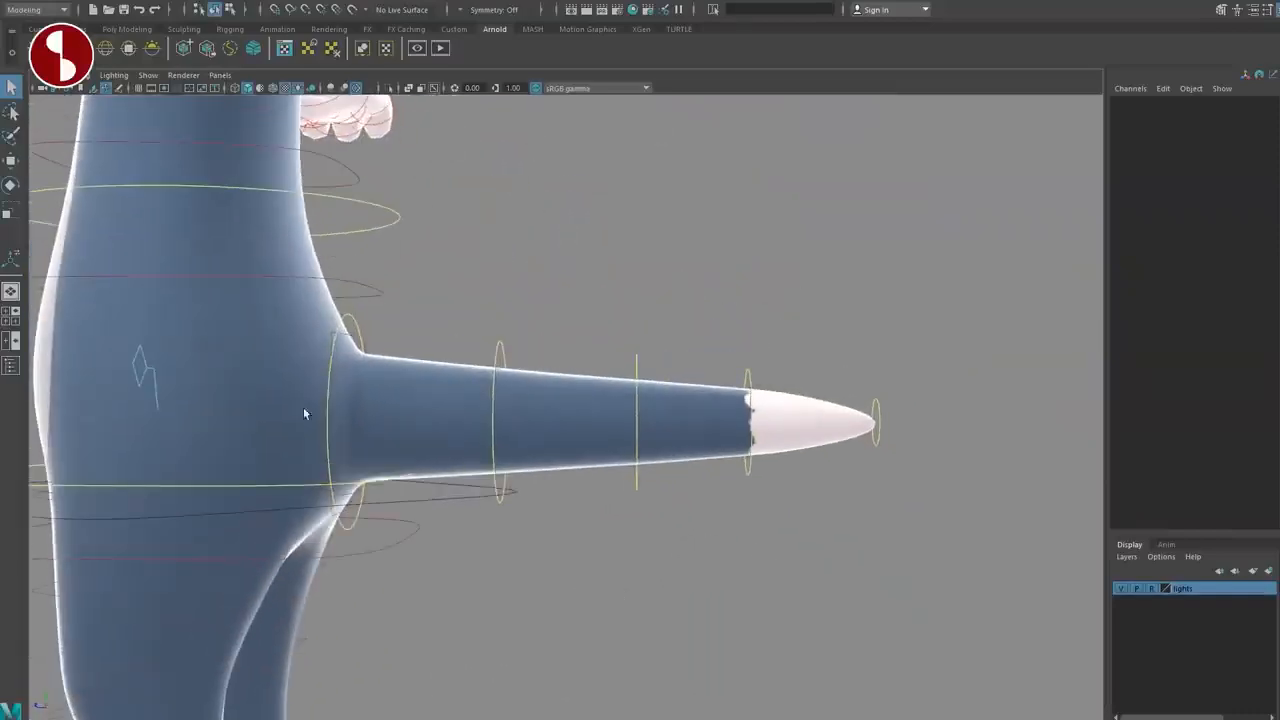
left_click(366, 334)
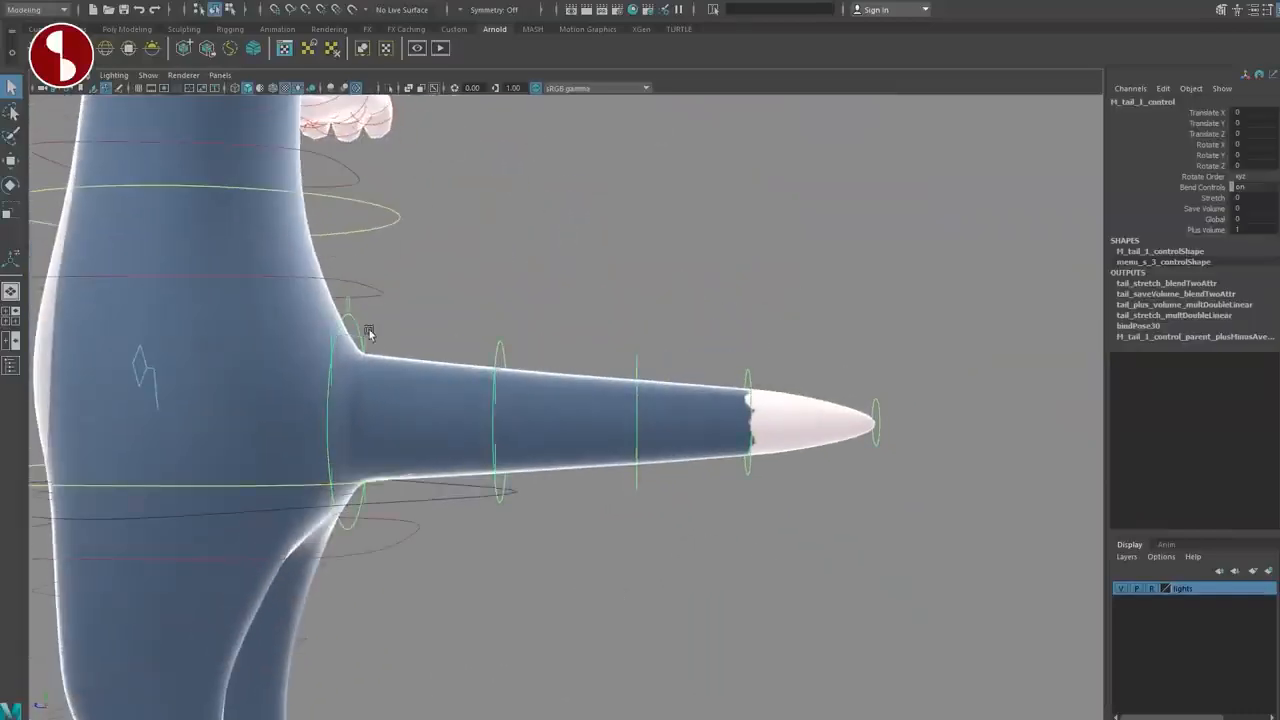
left_click_drag(387, 388, 430, 370)
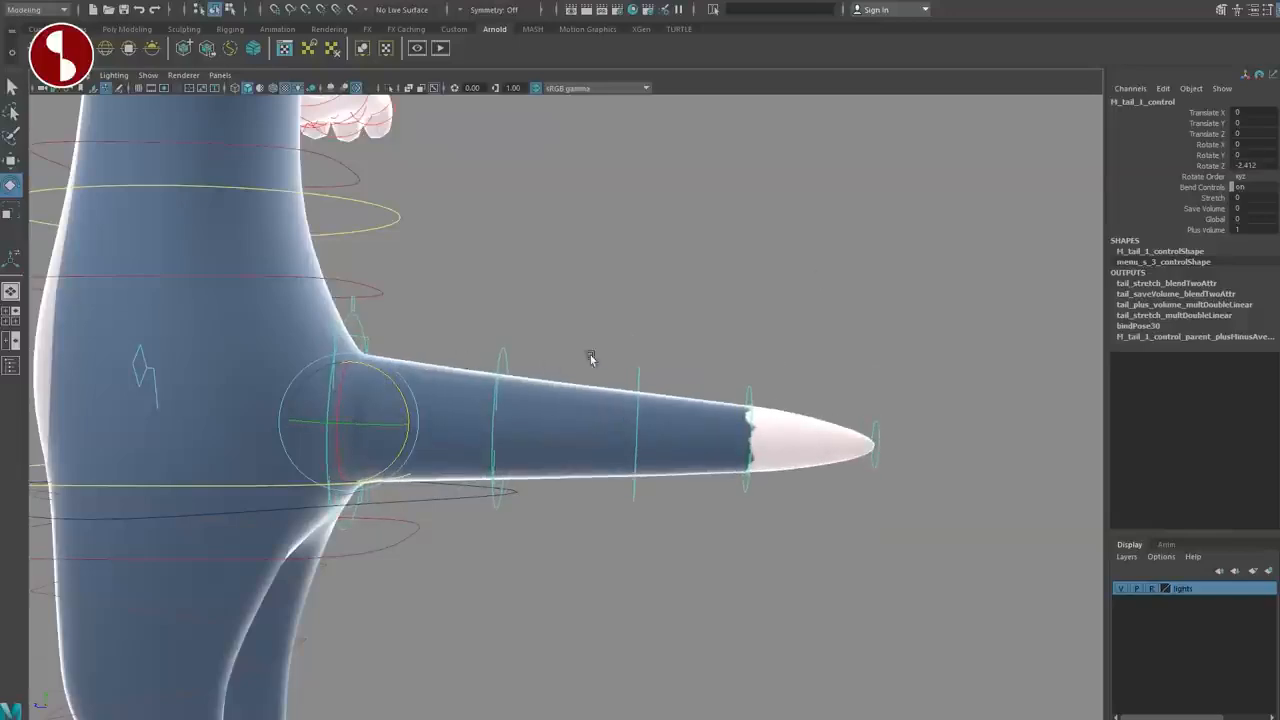
left_click(1162, 208)
left_click(1166, 220)
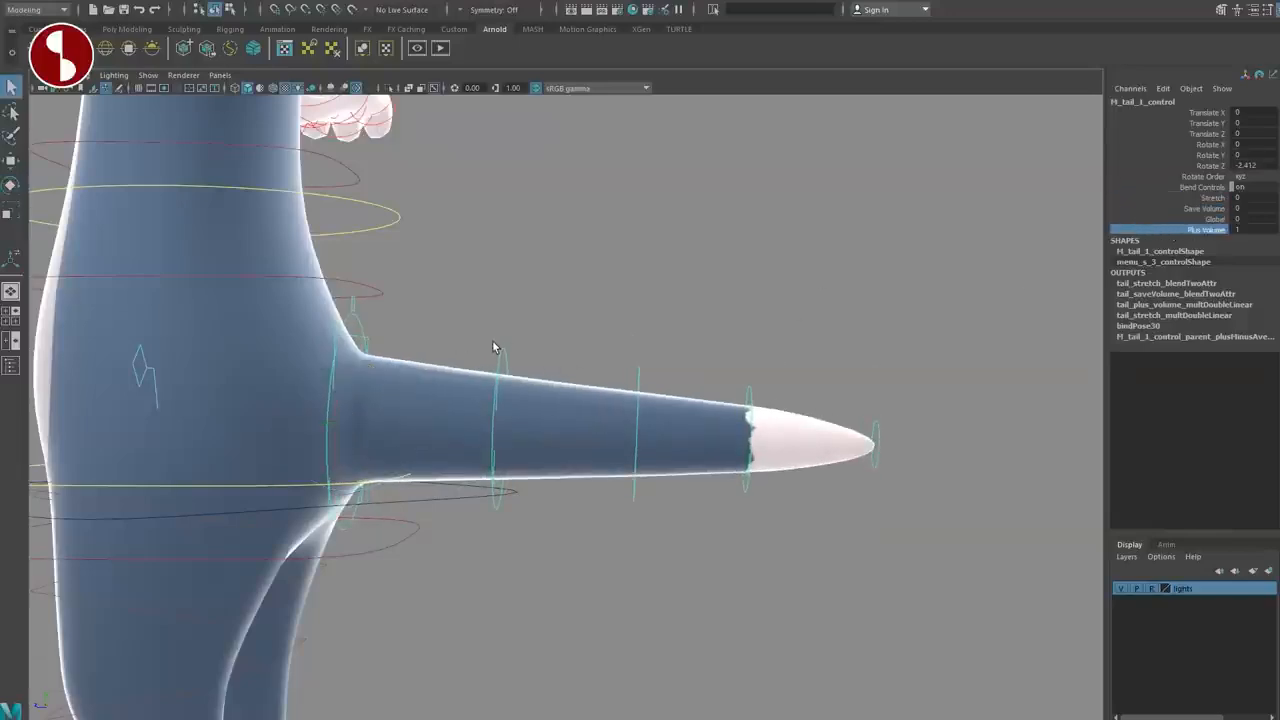
Step: Try repositioning the tail's second and third controls one after the other, undoing each change
left_click(512, 367)
left_click_drag(501, 428, 515, 392)
key("ctrl+z")
left_click_drag(638, 435, 663, 329)
key("ctrl+z")
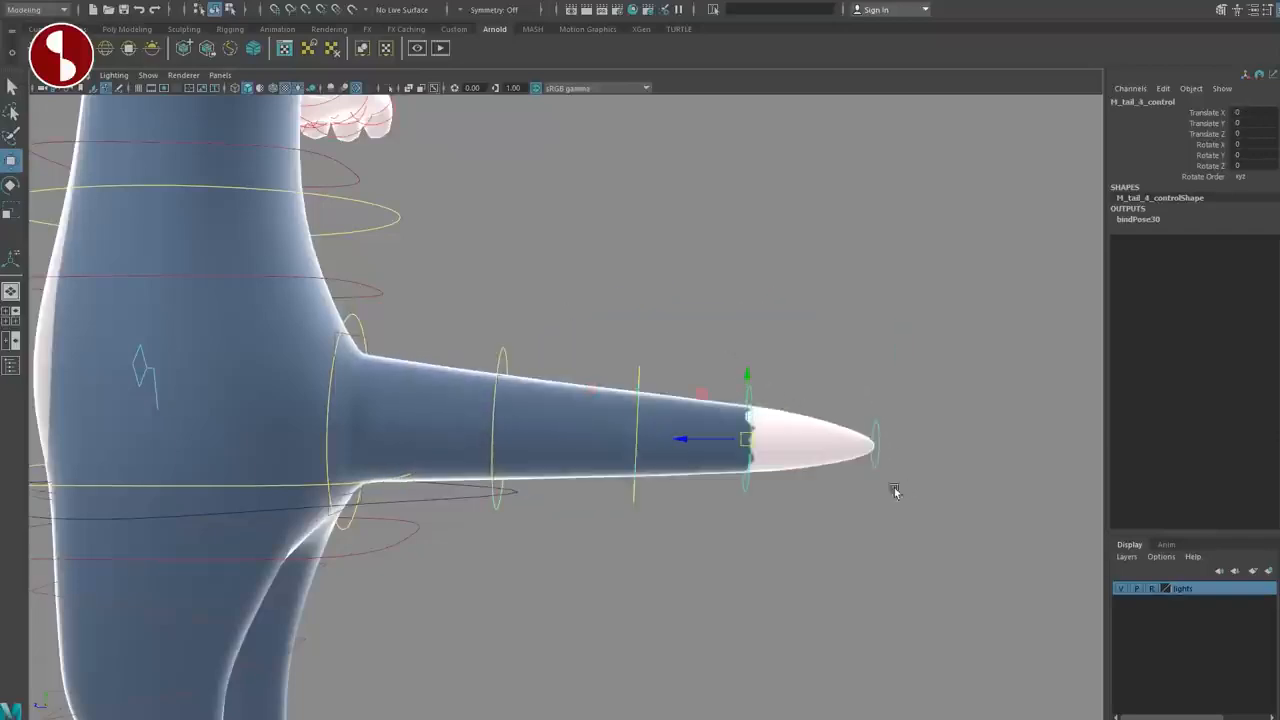
Step: Curl the tail upward by raising its fourth and third controls and moving the tip control
left_click(877, 460)
left_click_drag(876, 444, 971, 462)
left_click(749, 490)
left_click_drag(749, 440, 743, 330)
key("q")
left_click(872, 354)
key("w")
left_click_drag(857, 342, 887, 428)
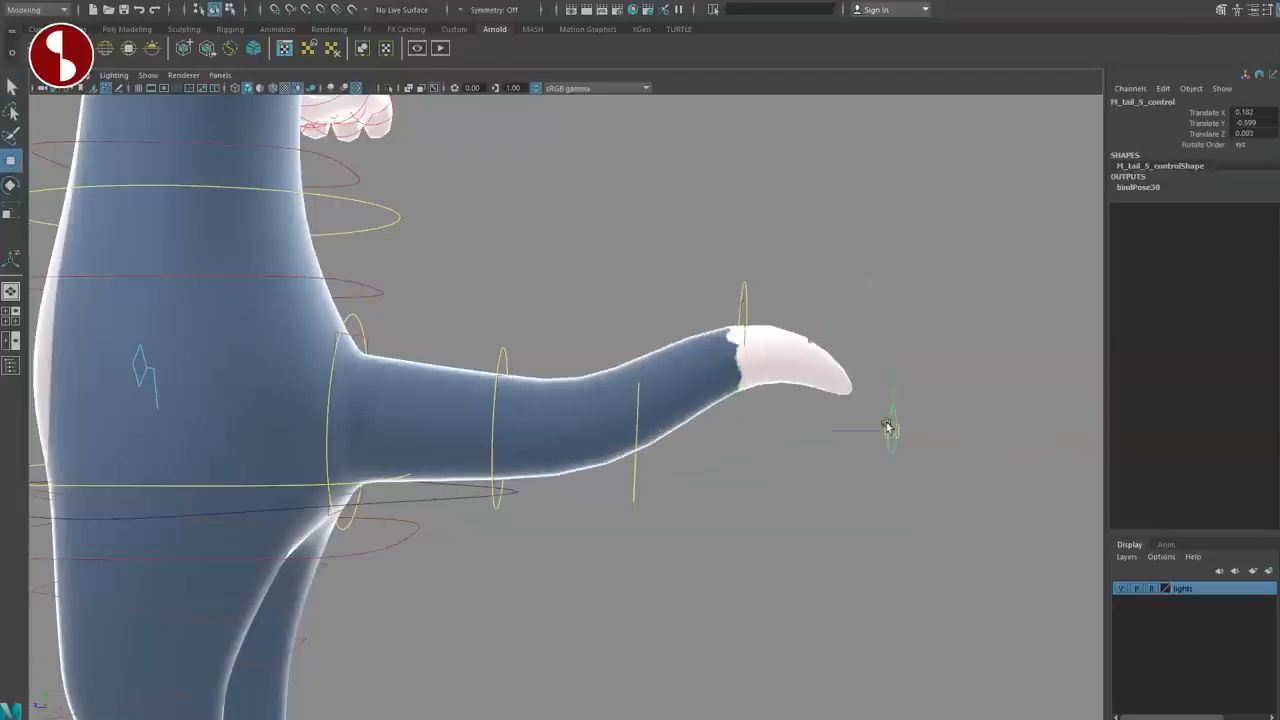
left_click(637, 470)
left_click_drag(637, 470, 616, 347)
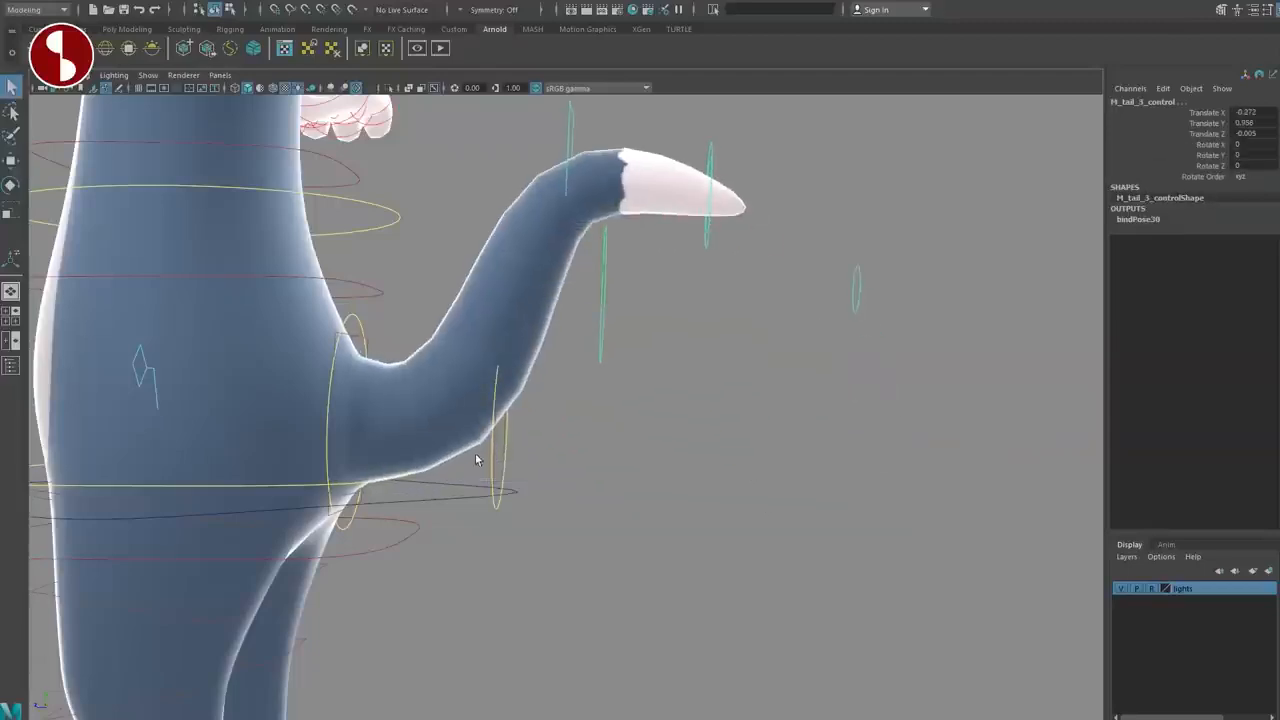
Step: Move the tail's bend controls to test how they deform the sections between the main tail controls
left_click(578, 515)
left_click_drag(578, 515, 738, 556, "alt")
left_click(596, 160)
key("w")
left_click_drag(610, 213, 684, 275)
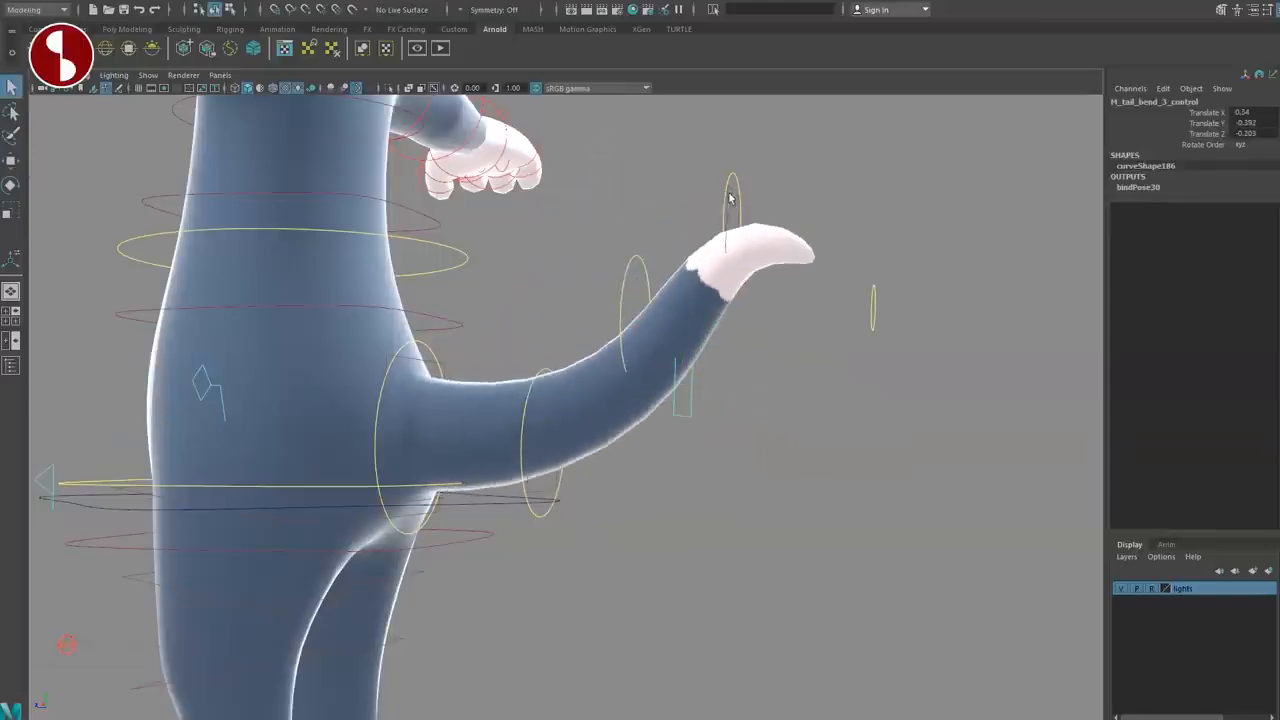
left_click_drag(727, 222, 823, 313)
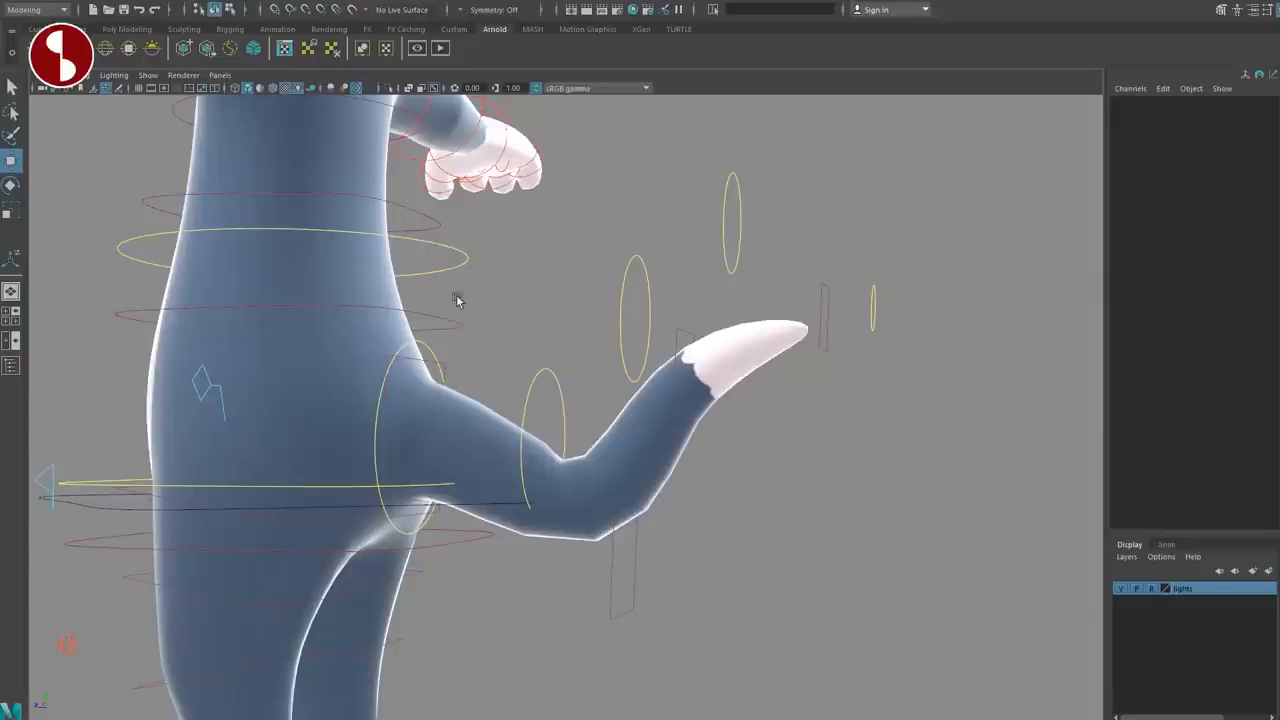
left_click(414, 362)
left_click(622, 603)
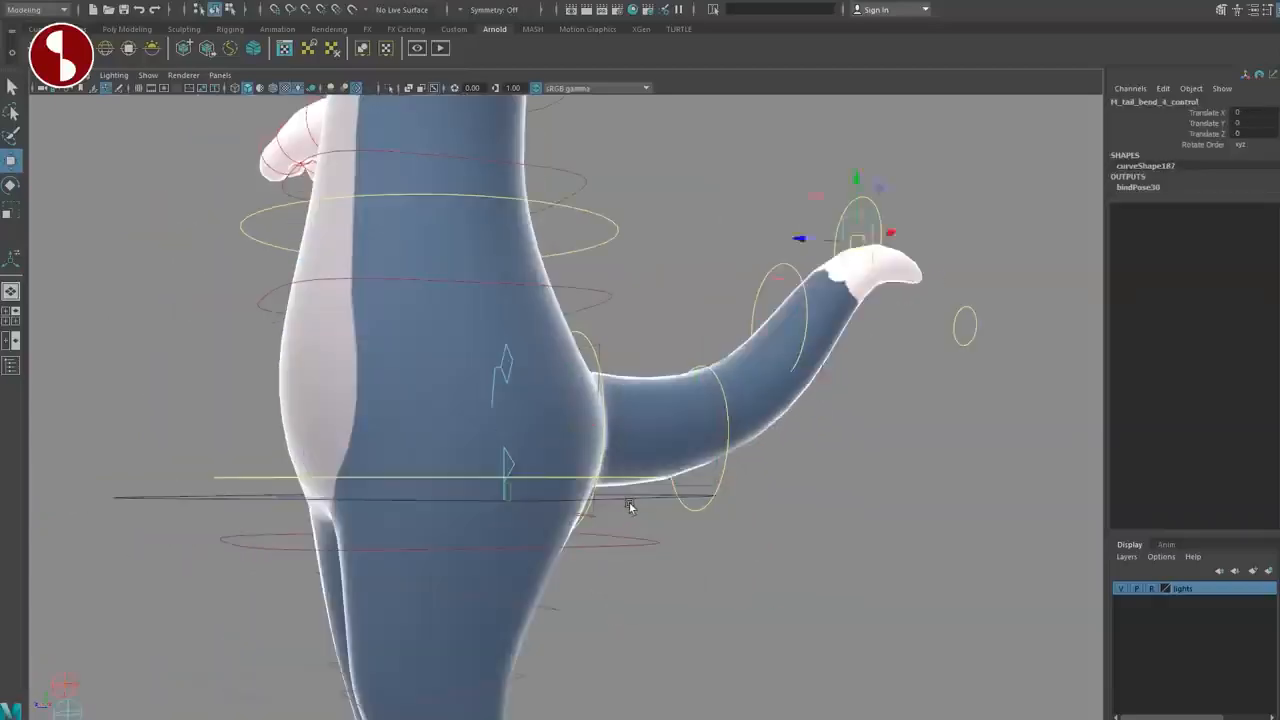
Step: Undo the moves made on the tail's bend controls and main controls
left_click(579, 433)
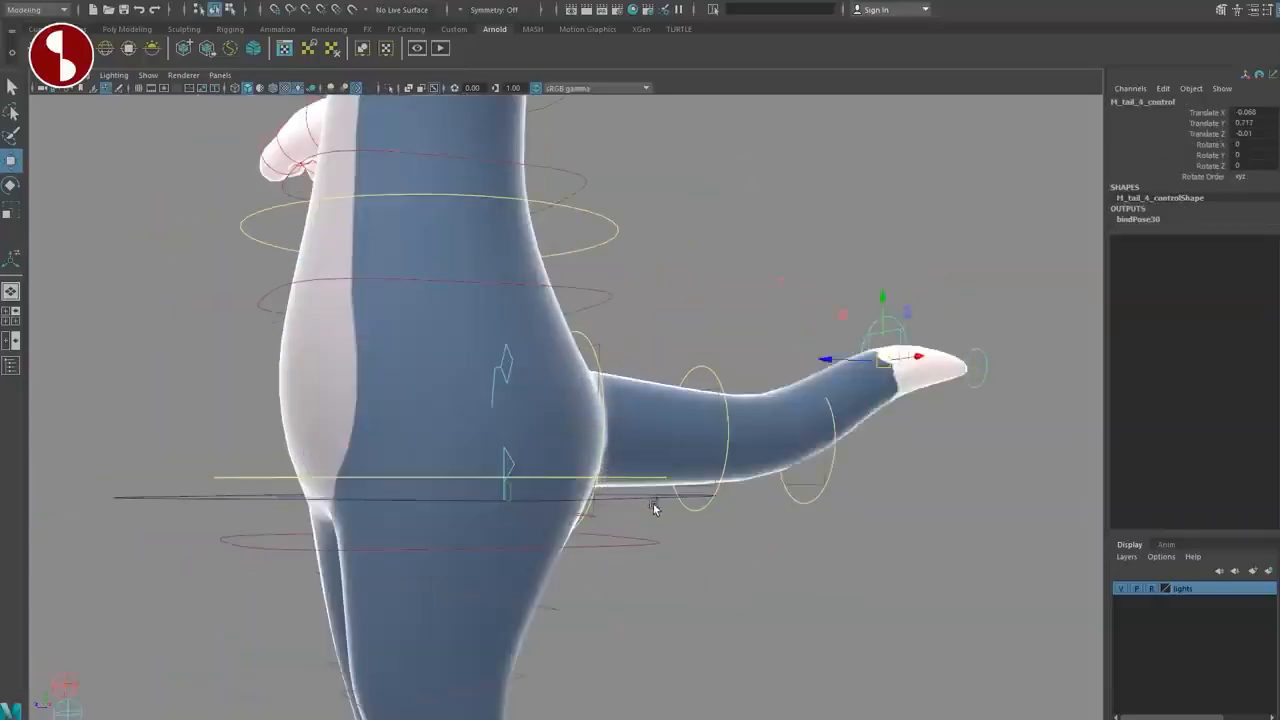
middle_click_drag(653, 503, 700, 516)
left_click_drag(700, 516, 632, 515, "alt")
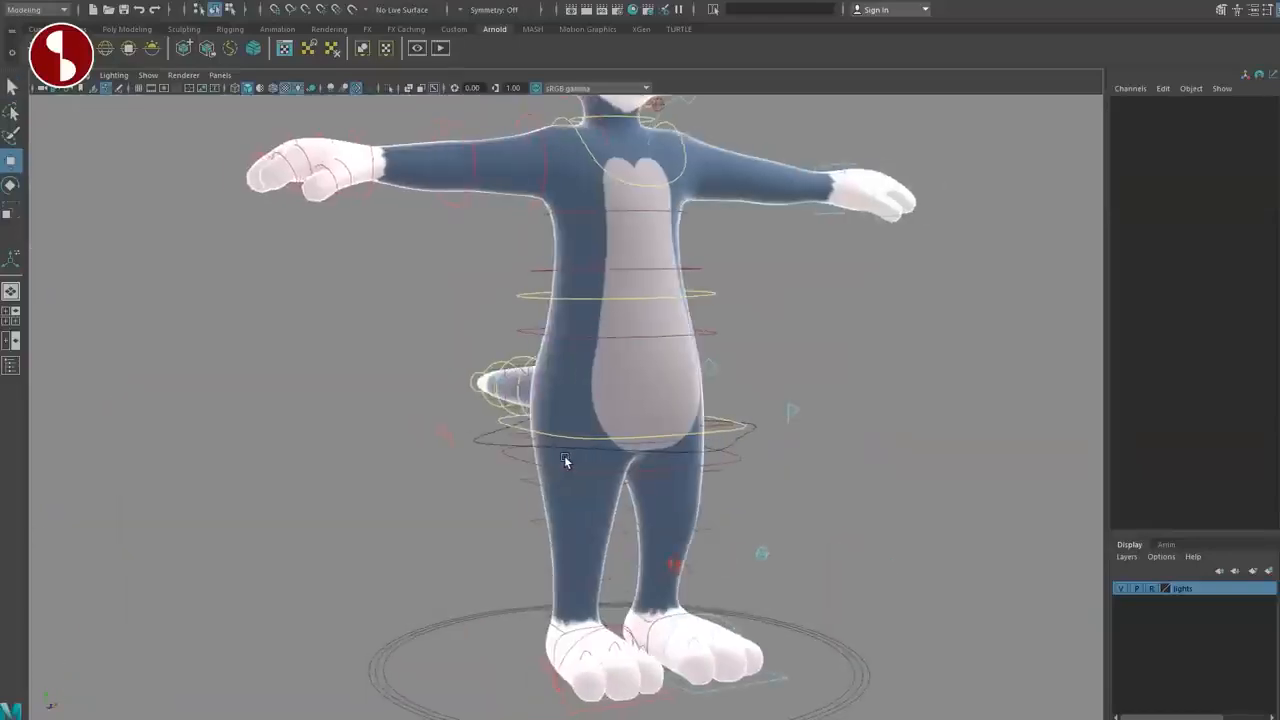
Step: Select the COG_control at the hips, try moving the whole body with it, and undo the move
left_click_drag(564, 456, 500, 456, "alt")
left_click(433, 420)
right_click_drag(540, 478, 490, 478, "alt")
left_click_drag(586, 429, 540, 497)
key("ctrl+z")
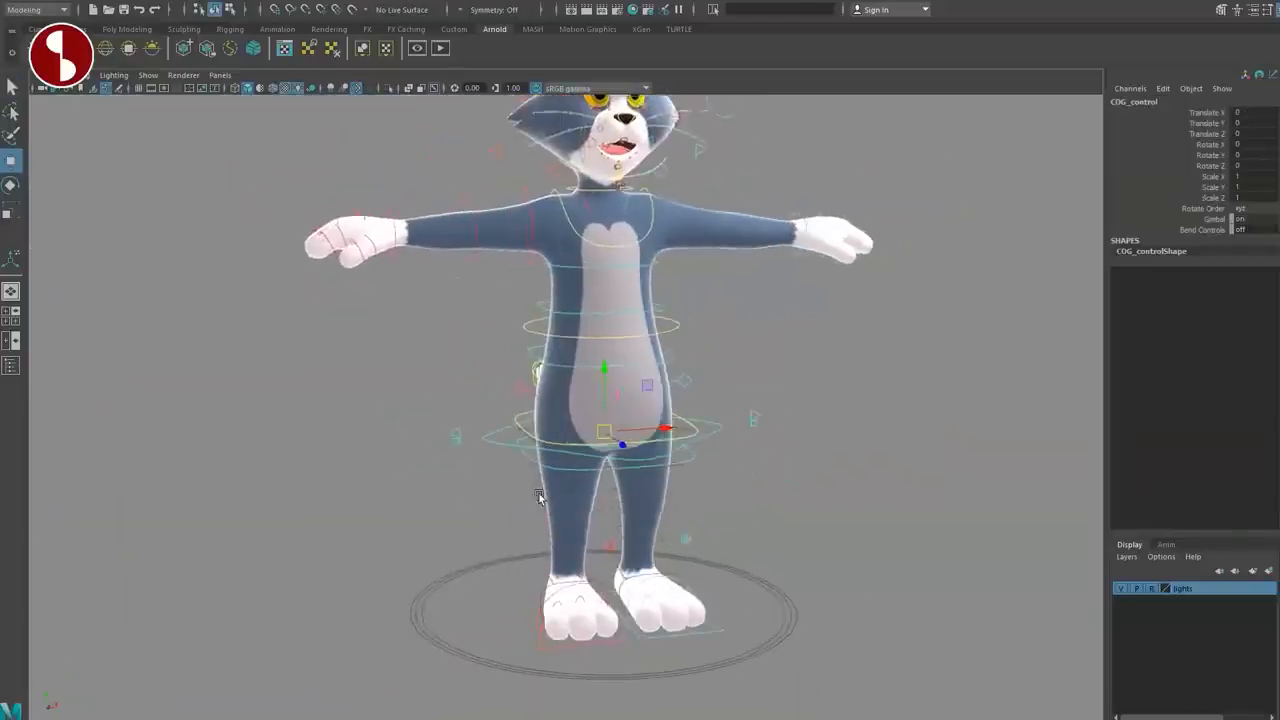
right_click_drag(540, 497, 503, 450, "alt")
middle_click_drag(503, 450, 500, 486, "alt")
left_click_drag(500, 486, 457, 480, "alt")
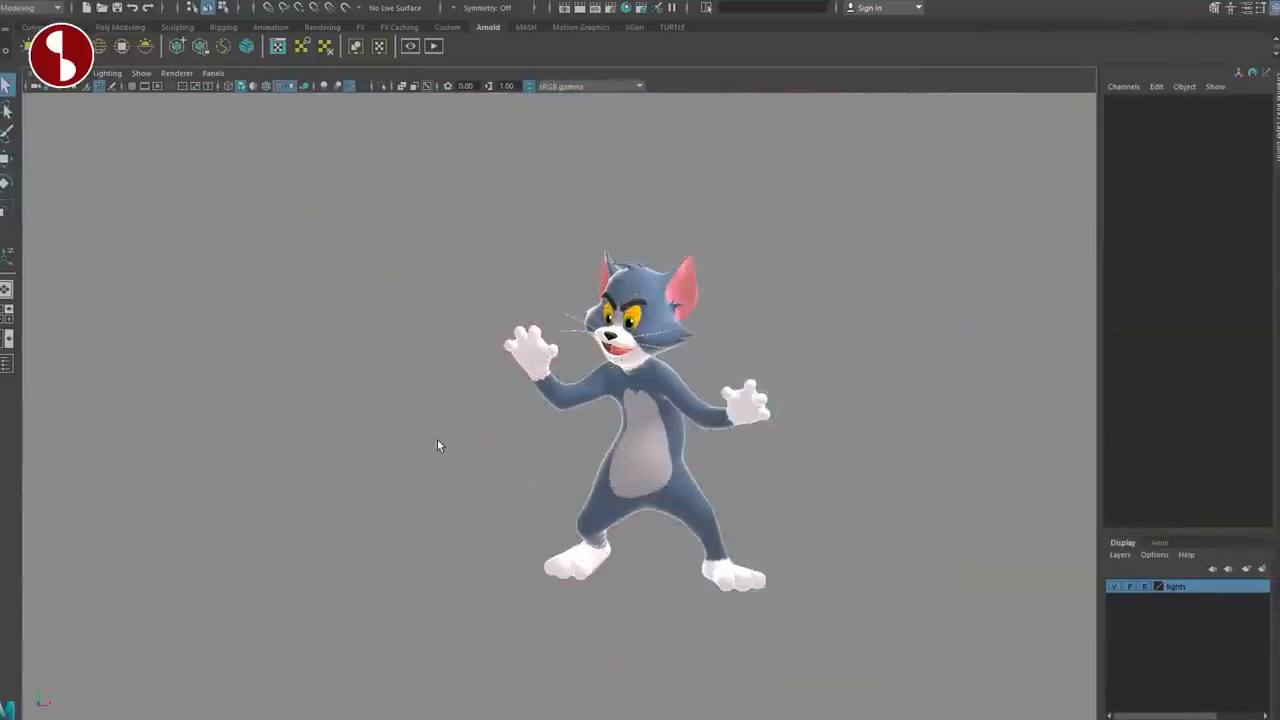
Step: Examine the posed cat and its face up close with textured shading and all scene lights displayed
left_click_drag(437, 446, 828, 448, "alt")
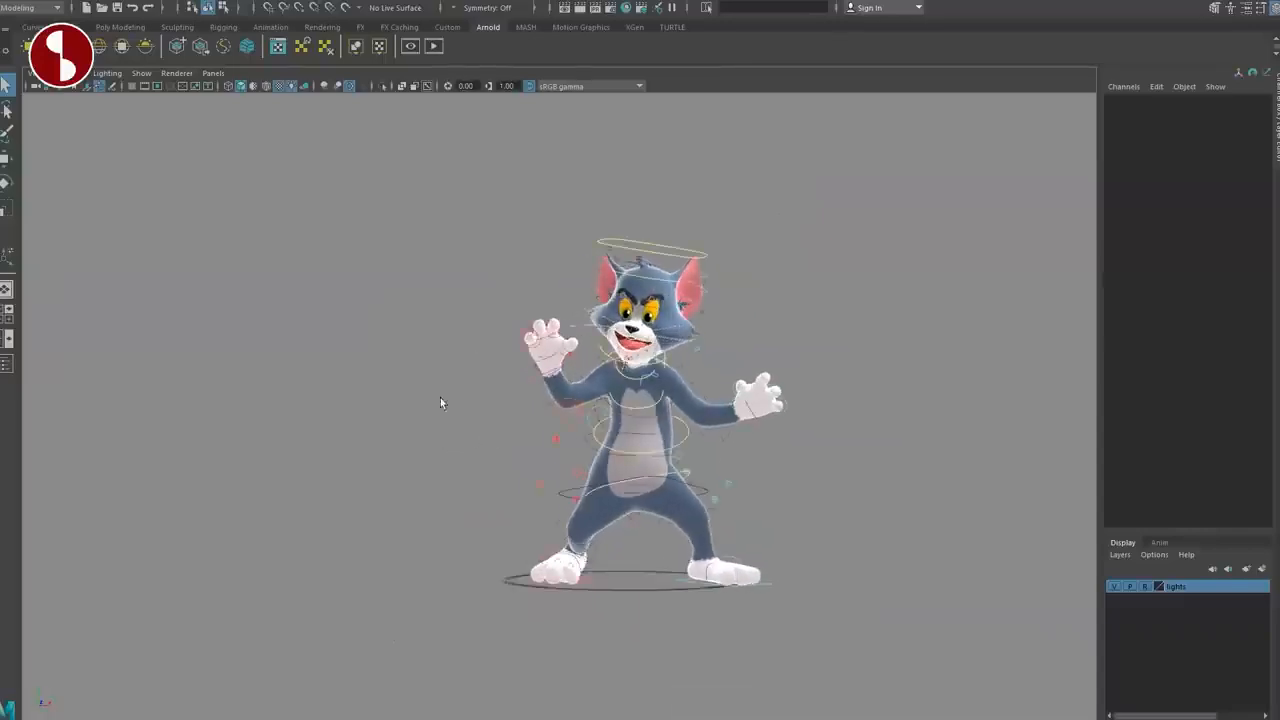
scroll(676, 564, "up", 10)
left_click(686, 588)
key("6")
mouse_move(686, 588)
middle_mouse_down("alt")
mouse_move(531, 466)
mouse_move(547, 401)
middle_mouse_up("alt")
key("7")
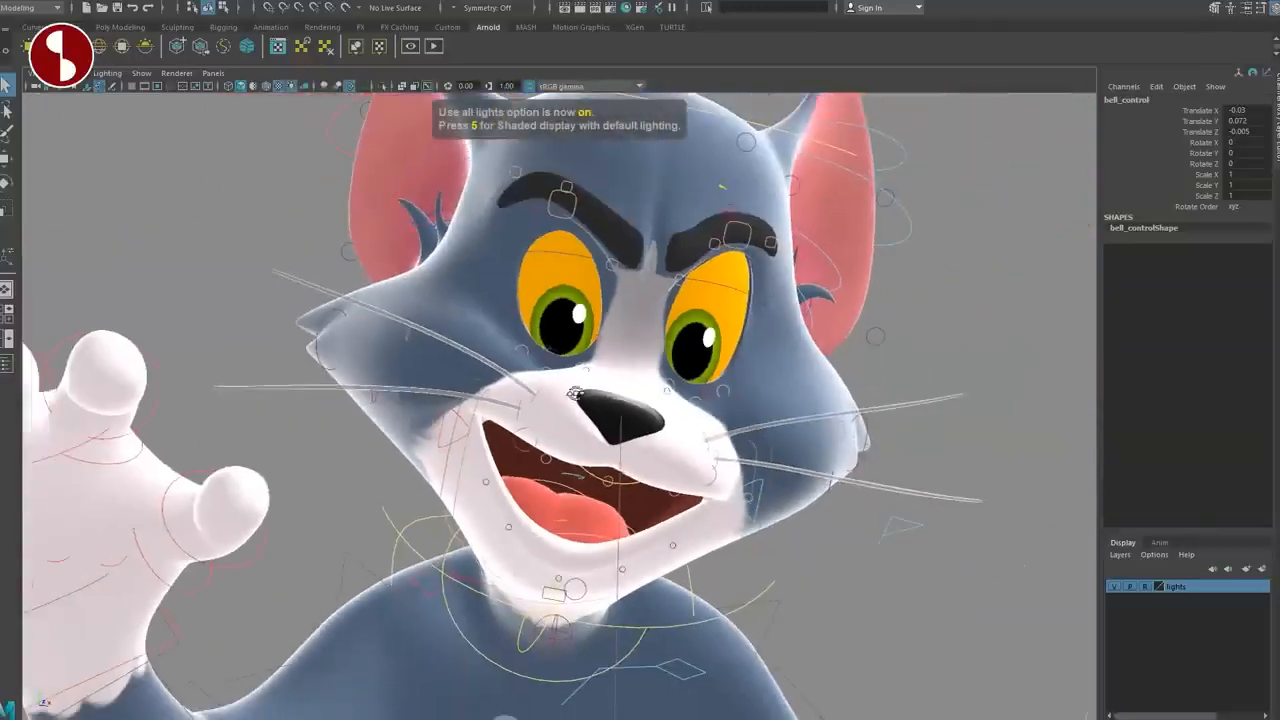
middle_click_drag(690, 430, 717, 400, "alt")
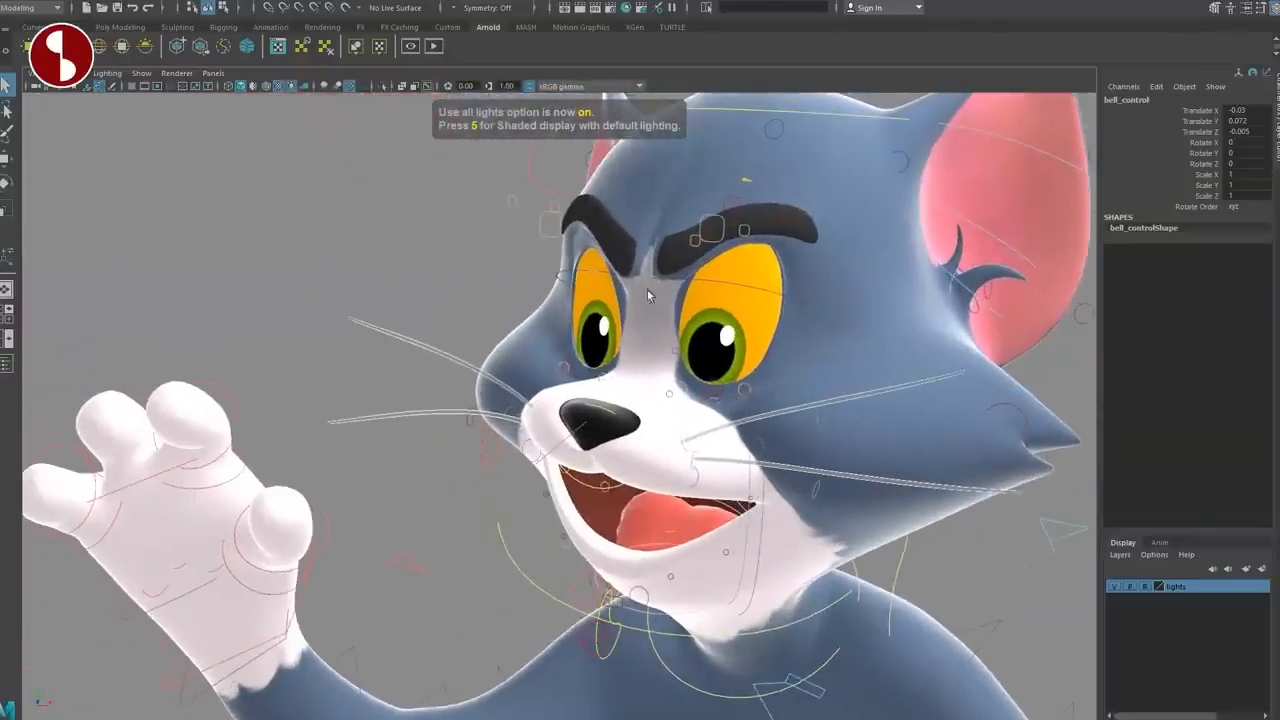
Step: Lower the left brow's base control to about -0.596 in Translate Y
left_click(703, 242)
left_click_drag(703, 242, 643, 333, "alt")
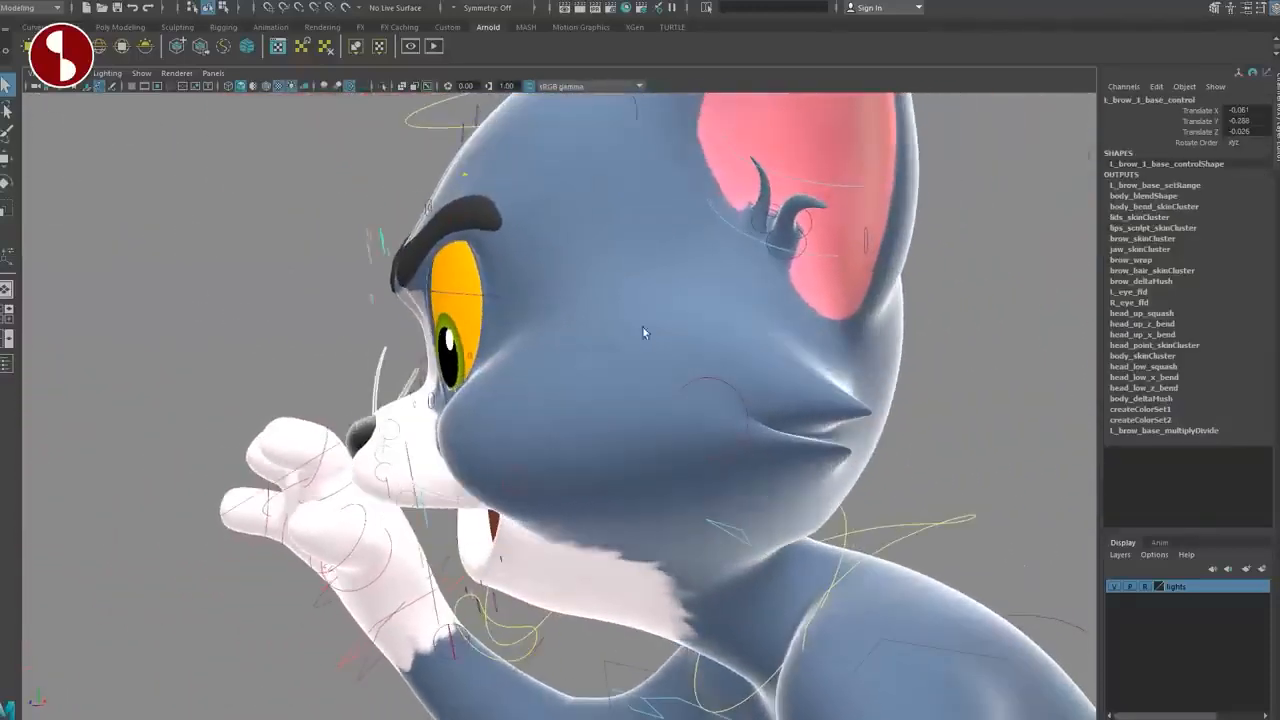
left_click_drag(379, 174, 388, 255)
left_click_drag(420, 310, 362, 314, "alt")
key("q")
left_click_drag(362, 316, 491, 351, "alt")
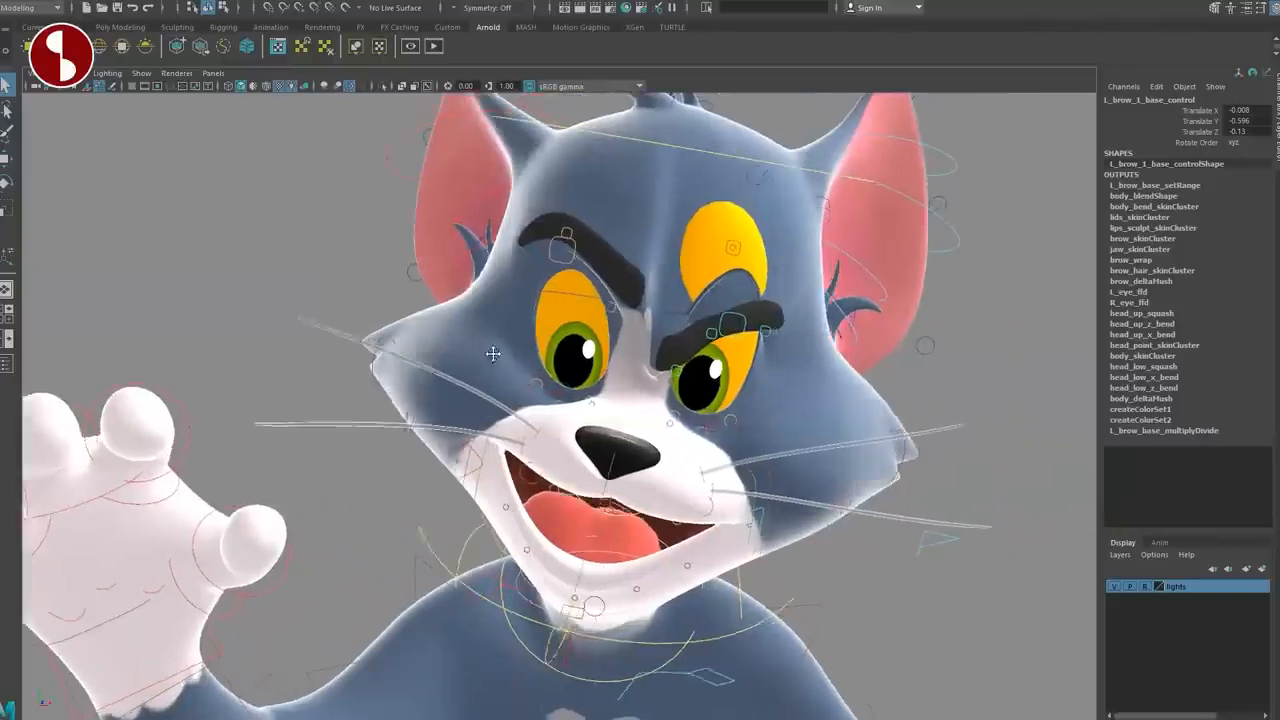
Step: Raise the left upper eyelid's base control to about 0.705 in Translate Y and check the lid from the side
middle_click_drag(491, 351, 408, 388, "alt")
scroll(486, 388, "up", 2)
left_click_drag(486, 388, 518, 362, "alt")
left_click_drag(576, 326, 675, 323, "alt")
left_click(657, 320)
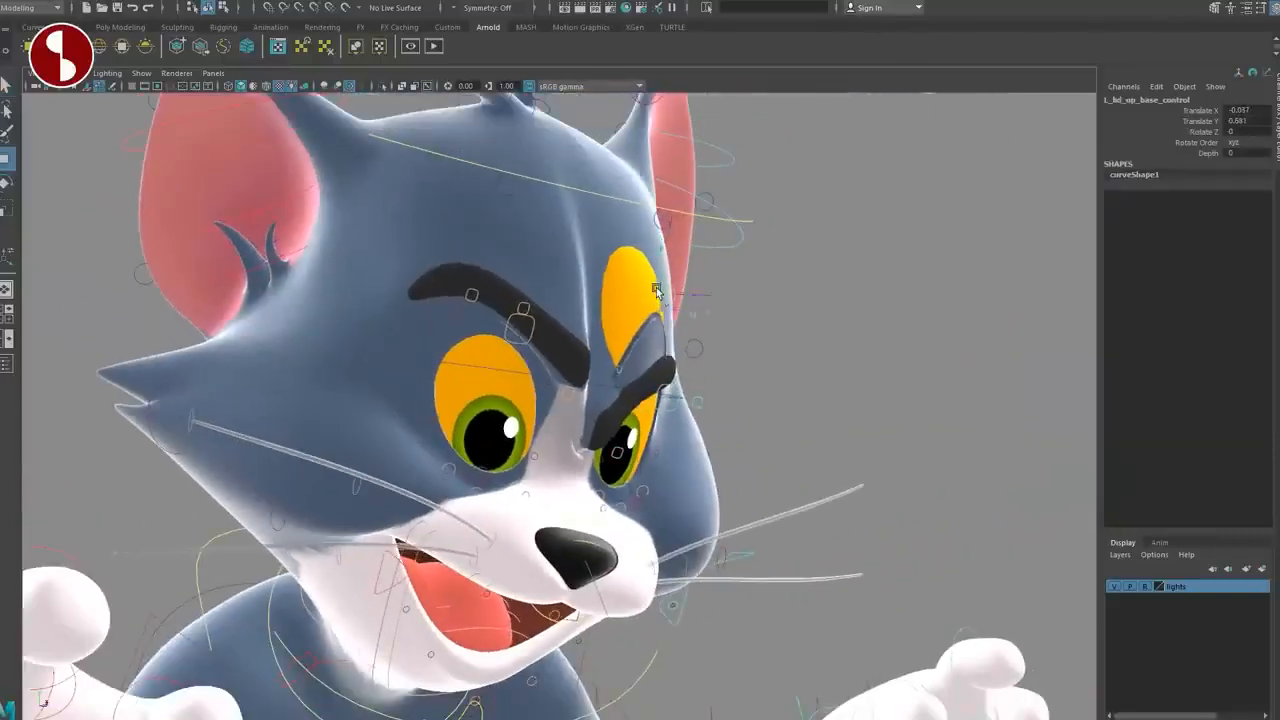
left_click_drag(675, 273, 686, 281)
left_click_drag(686, 281, 446, 315, "alt")
key("q")
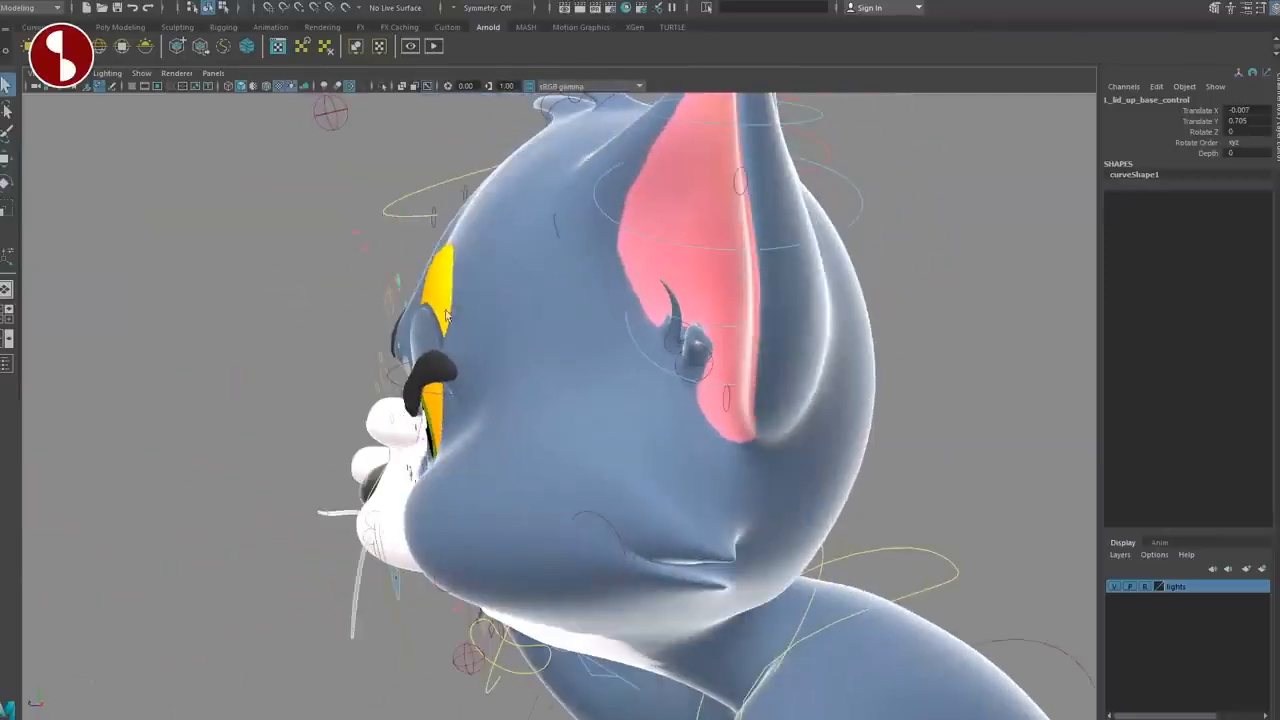
left_click(437, 228)
left_click_drag(393, 221, 595, 320)
Step: Lower the right brow's base control to about -0.601 in Translate Y and adjust its depth against the face
left_click_drag(477, 175, 748, 373, "alt")
left_click(323, 245)
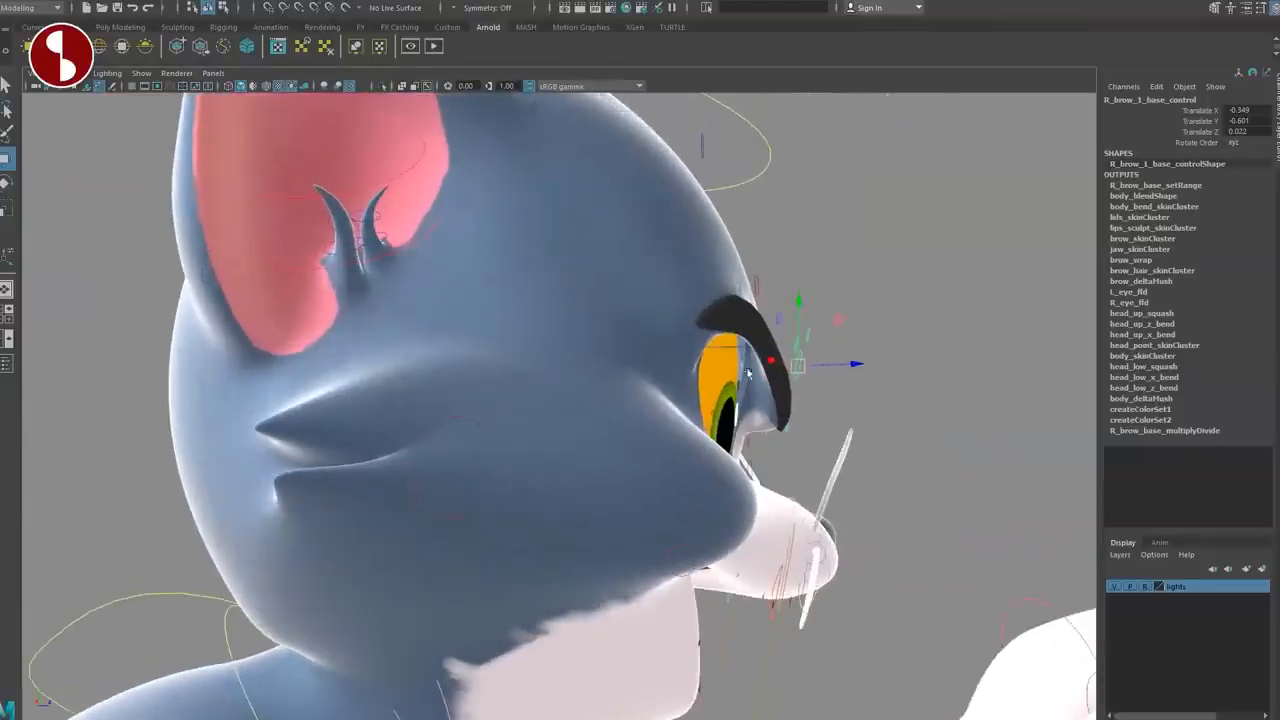
left_click_drag(862, 364, 845, 363)
left_click_drag(655, 160, 640, 318, "alt")
Step: Select a small control above the left eye and reposition it to correct the eye's shape around the lowered brow
left_click(726, 186)
left_click(724, 176)
right_click_drag(640, 318, 822, 405, "alt")
left_click_drag(821, 404, 680, 374, "alt")
left_click_drag(618, 294, 790, 345, "alt")
scroll(572, 292, "down", 3)
left_click_drag(627, 231, 676, 283)
Step: Select the L_eye_low_control and push it back to about -0.214 in Translate Z
key("q")
left_click(679, 245)
left_click(697, 177)
left_click(706, 180)
key("w")
left_click_drag(713, 217, 692, 306, "alt")
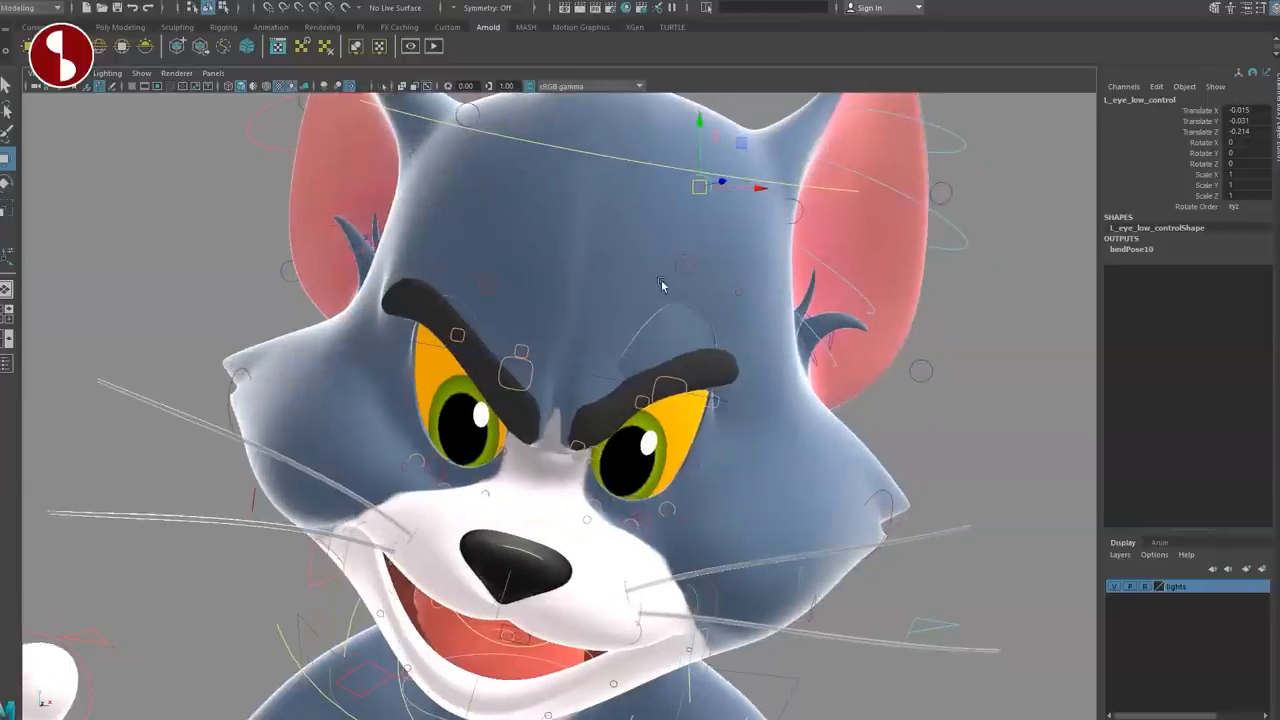
left_click(680, 266)
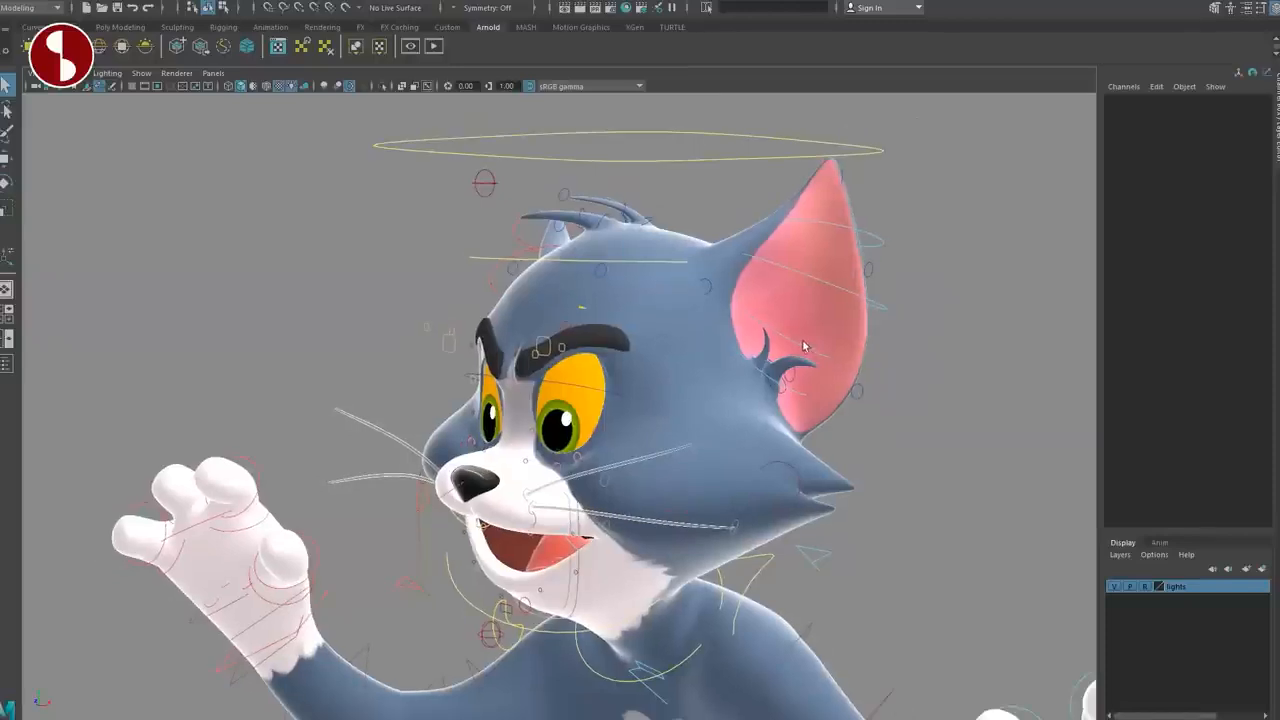
Step: Bend the left ear with L_ear_2_control and offset L_ear_bend_4_control to about 0.058, 0.02 and -0.213 in Translate X, Y and Z
left_click(810, 302)
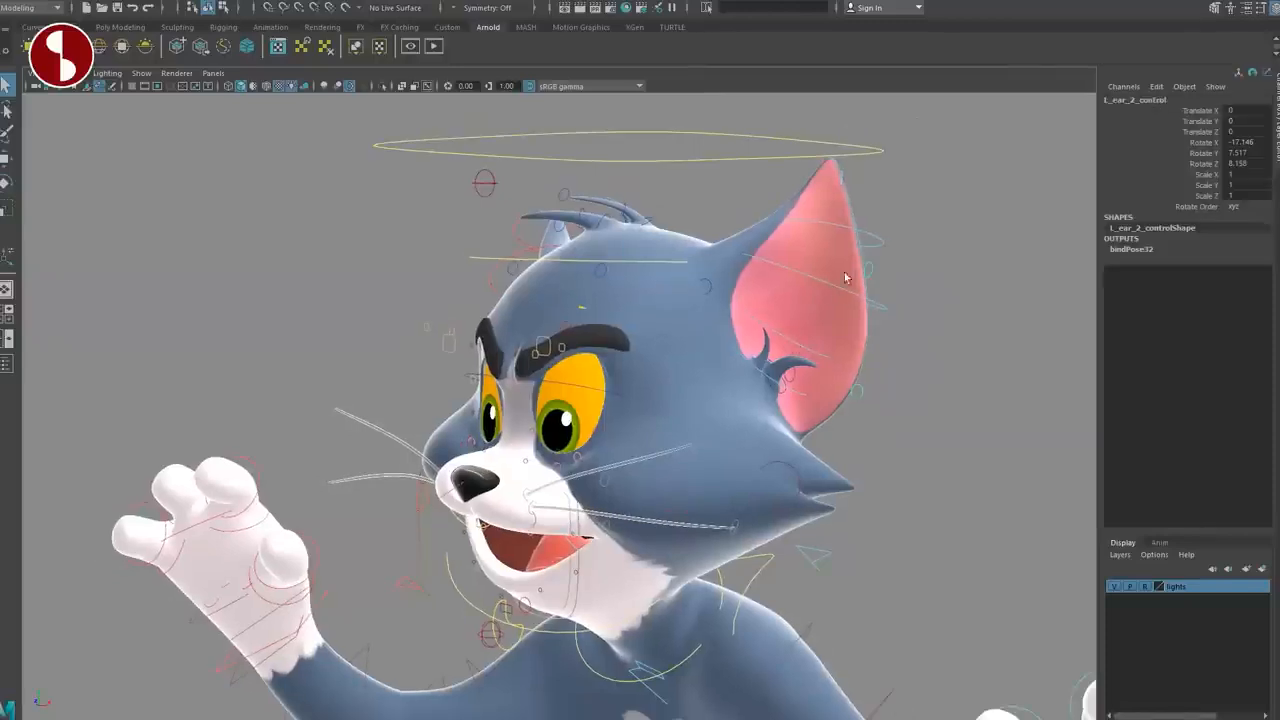
left_click_drag(790, 238, 814, 257)
key("q")
key("w")
left_click(874, 292)
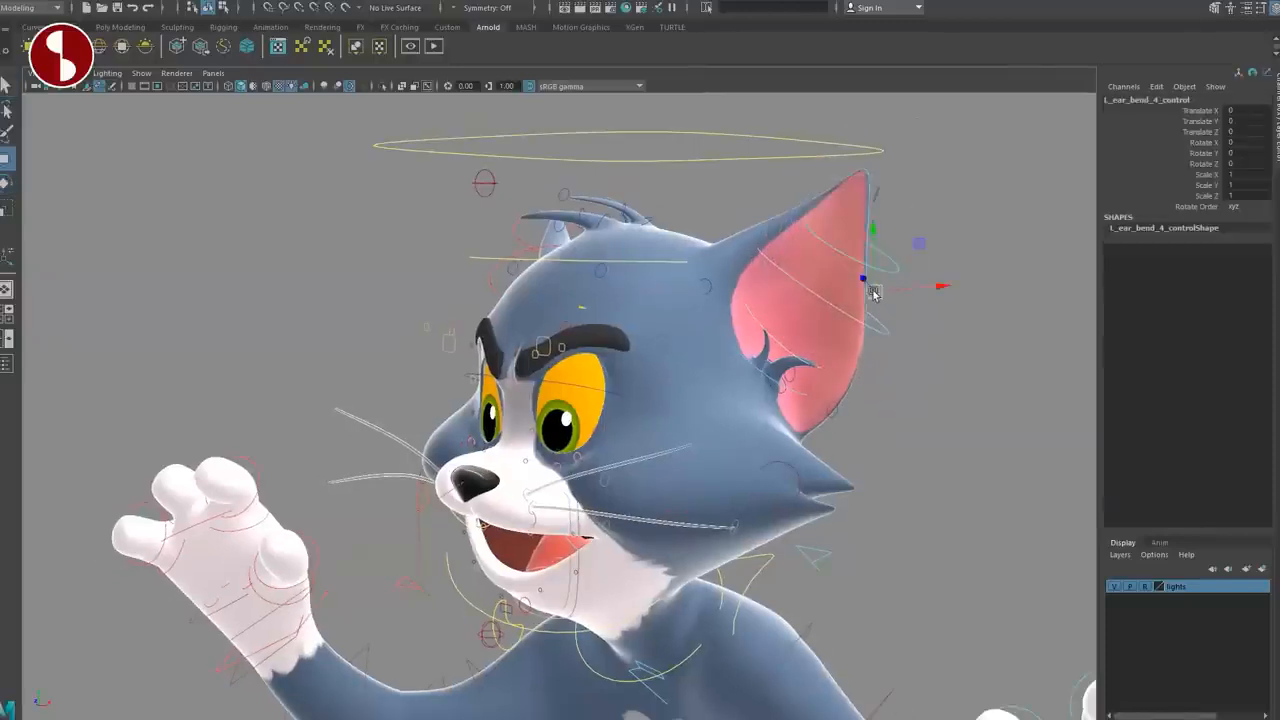
Step: Examine the full posed cat from several angles and distances to judge the overall body pose and facial expression
right_click_drag(866, 302, 634, 403, "alt")
middle_click_drag(634, 403, 640, 266, "alt")
right_click_drag(640, 266, 520, 300, "alt")
left_click_drag(520, 300, 610, 410, "alt")
middle_click_drag(610, 410, 613, 254, "alt")
left_click_drag(613, 254, 383, 383, "alt")
left_click_drag(297, 361, 539, 460, "alt")
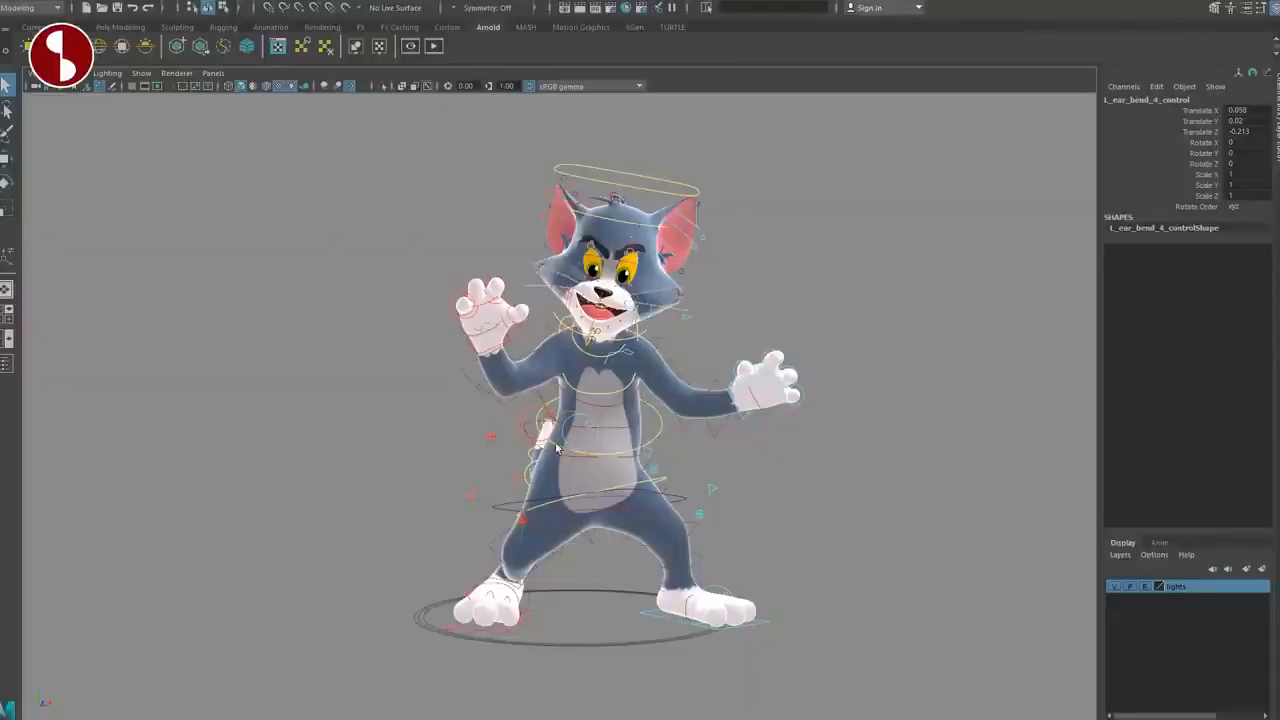
left_click_drag(557, 449, 600, 449, "alt")
middle_click_drag(600, 449, 522, 443, "alt")
left_click_drag(522, 443, 404, 404, "alt")
middle_click_drag(404, 404, 470, 354, "alt")
right_click_drag(470, 354, 517, 383, "alt")
left_click_drag(517, 383, 494, 443, "alt")
right_click_drag(494, 443, 457, 449, "alt")
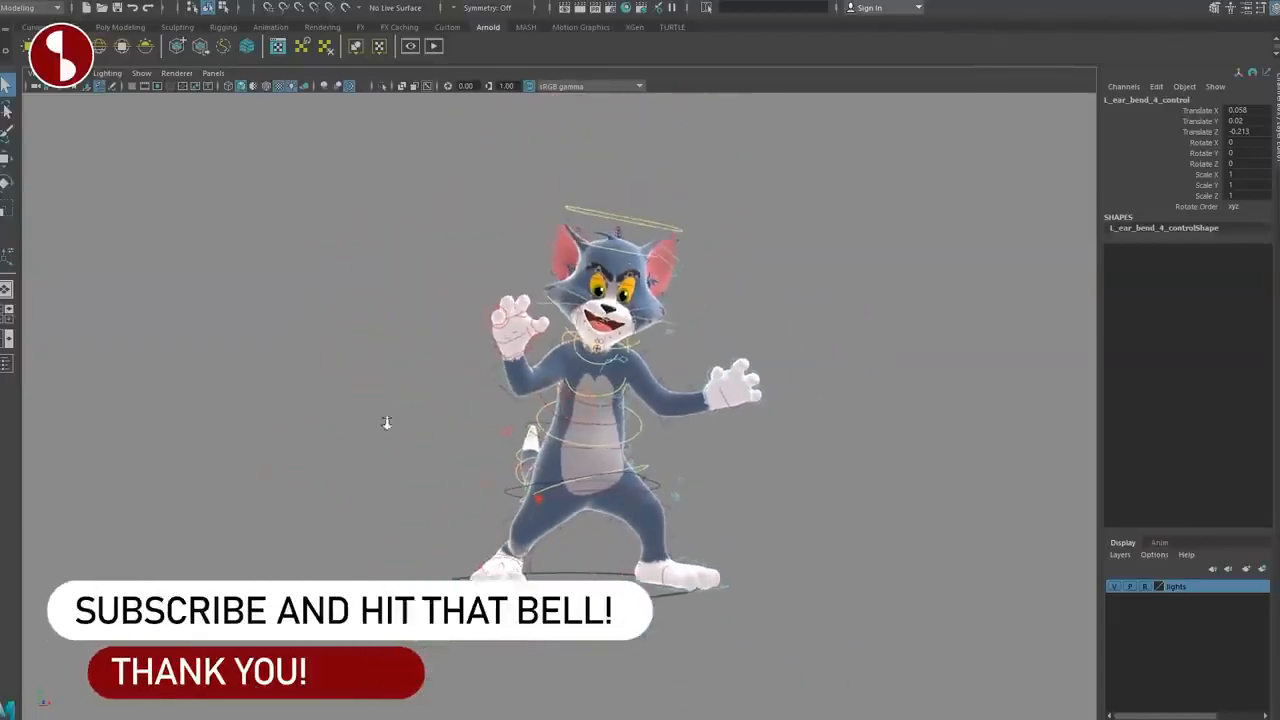
left_click_drag(457, 449, 506, 400, "alt")
middle_click_drag(506, 400, 494, 450, "alt")
scroll(494, 450, "up", 2)
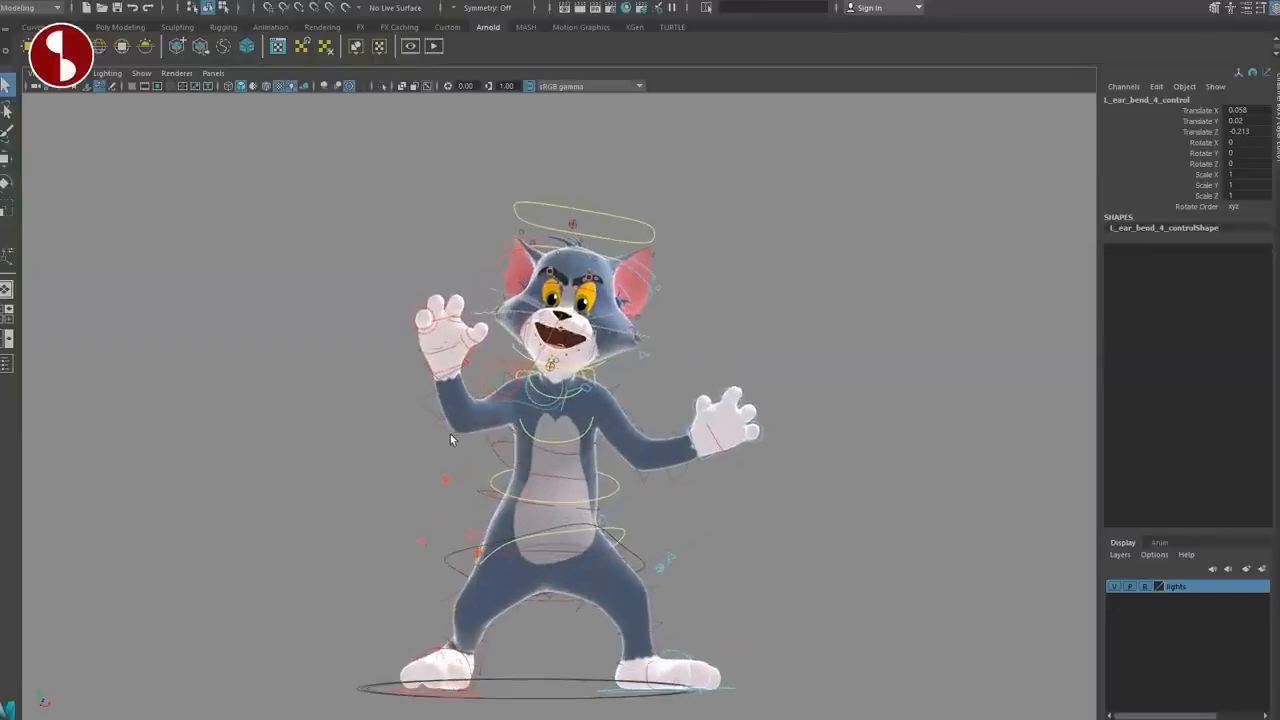
Step: Select the control at the raised right hand's wrist and move it slightly up and outward
left_click(427, 374)
key("w")
mouse_move(438, 370)
left_mouse_down()
mouse_move(432, 336)
mouse_move(465, 337)
mouse_move(434, 368)
mouse_move(420, 360)
left_mouse_up()
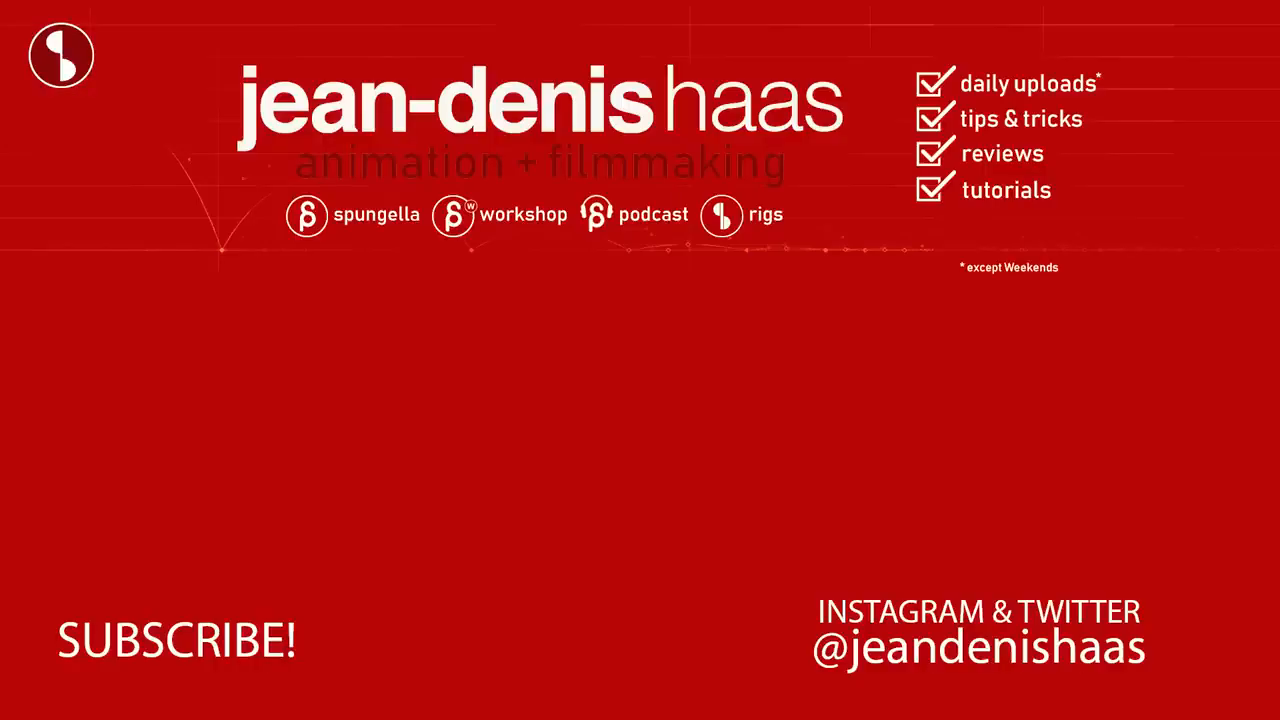